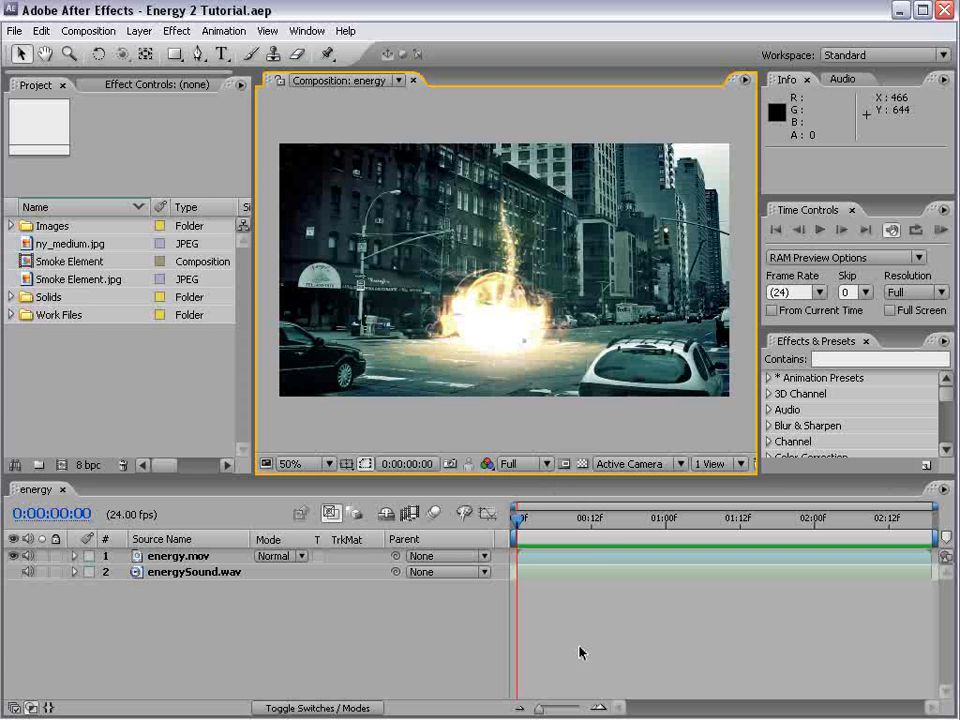
- Preview the finished energy composition, moving to about 0:00:01:19 to examine the glowing ball effect up close
key("KP_0")
left_click_drag(542, 520, 783, 522)
scroll(691, 426, "up", 1)
key("space")
left_click_drag(709, 394, 566, 354)
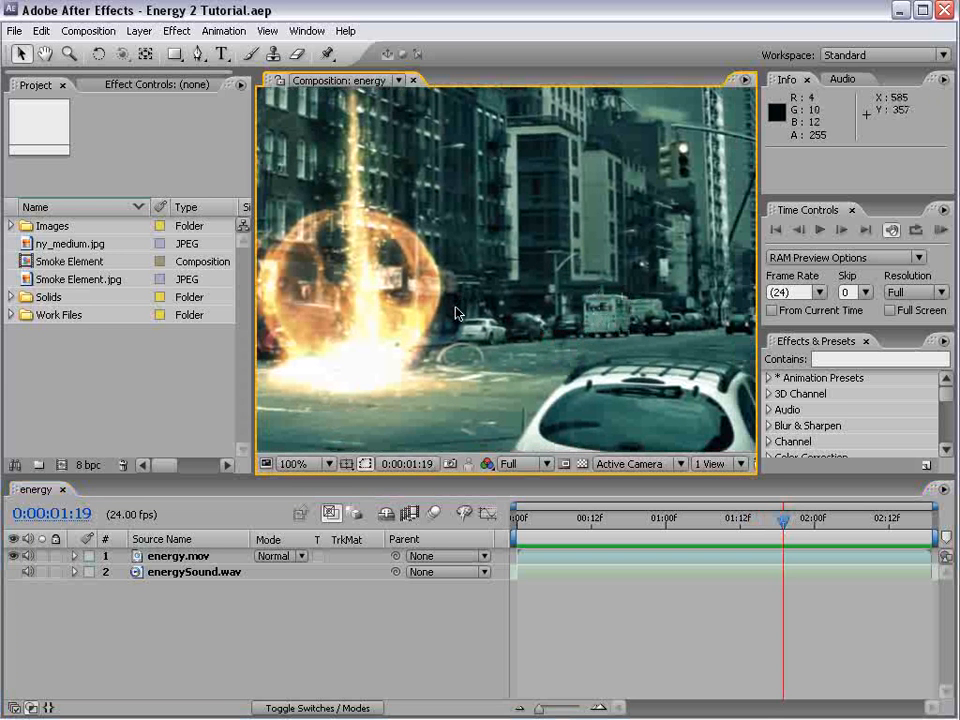
- Create a new composition from the ny_medium.jpg footage and save the project
key("ctrl+z")
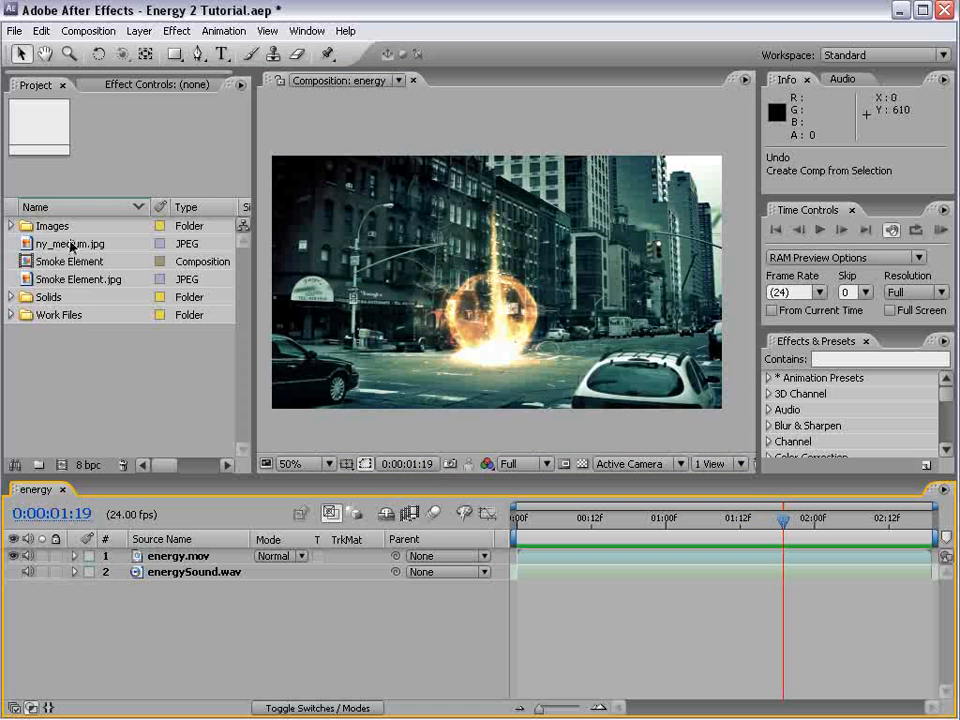
left_click(70, 243)
left_click(62, 466)
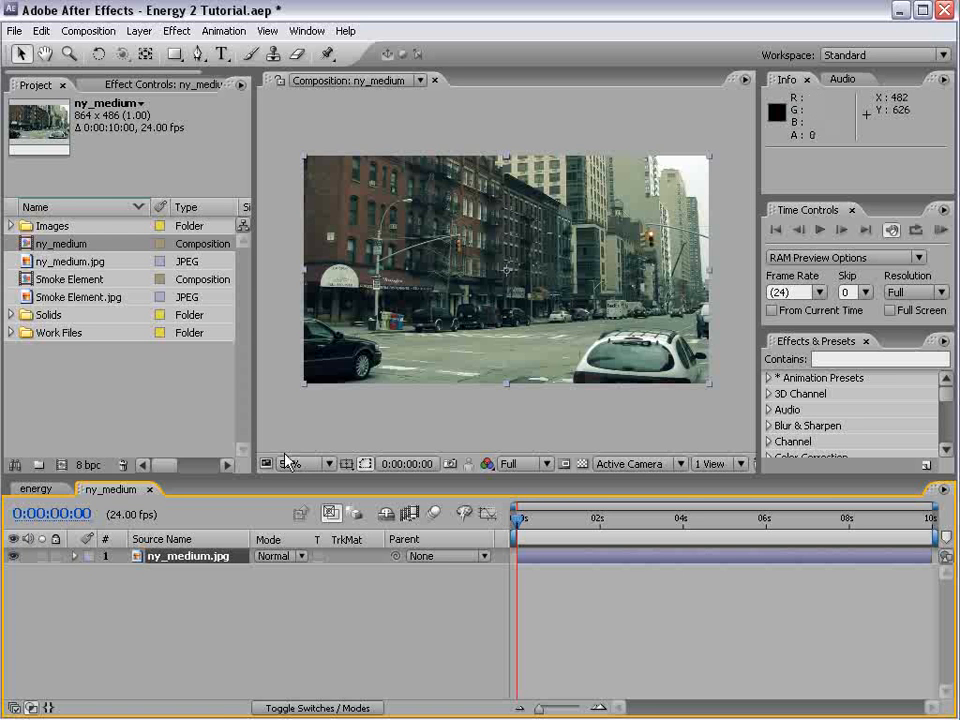
key("ctrl+s")
left_click(577, 641)
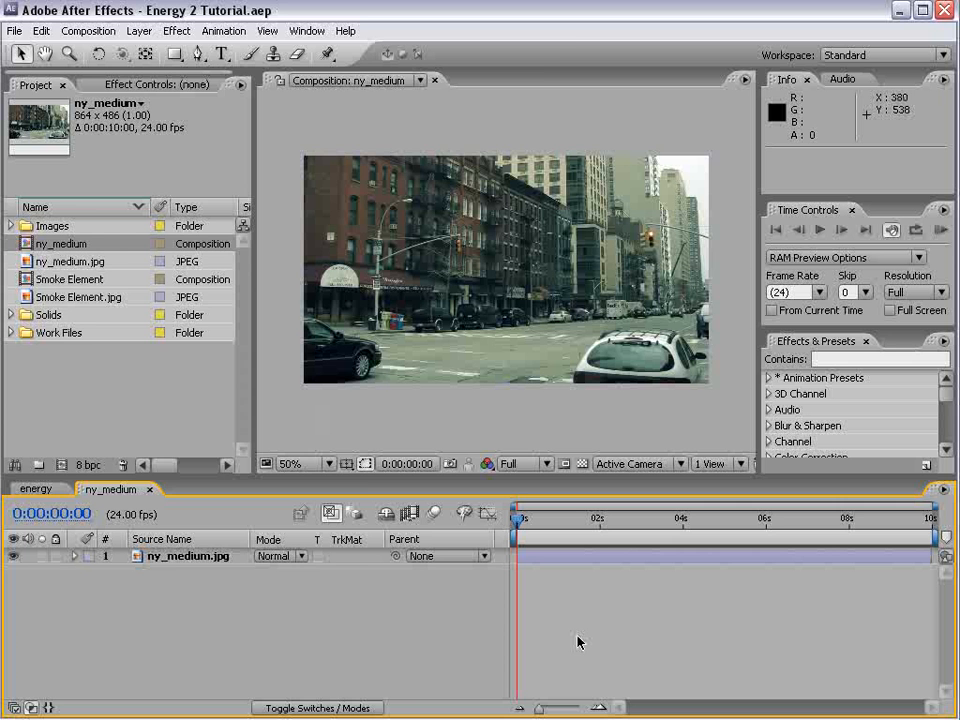
- Create a composition-sized solid layer named "Sucking particles" above the street image
left_click(139, 31)
mouse_move(292, 55)
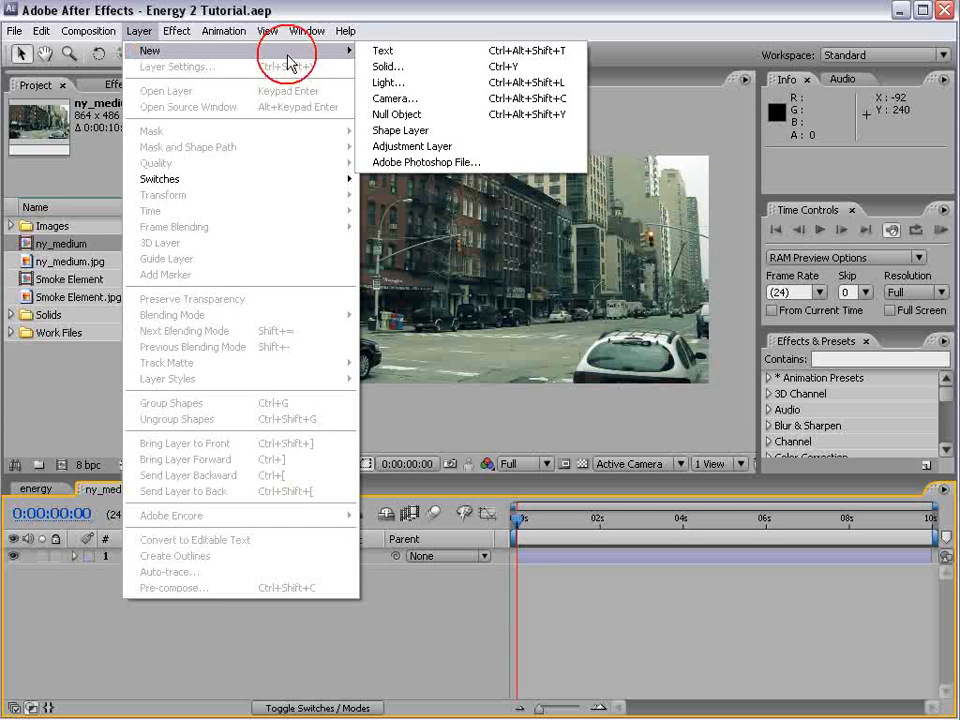
left_click(381, 67)
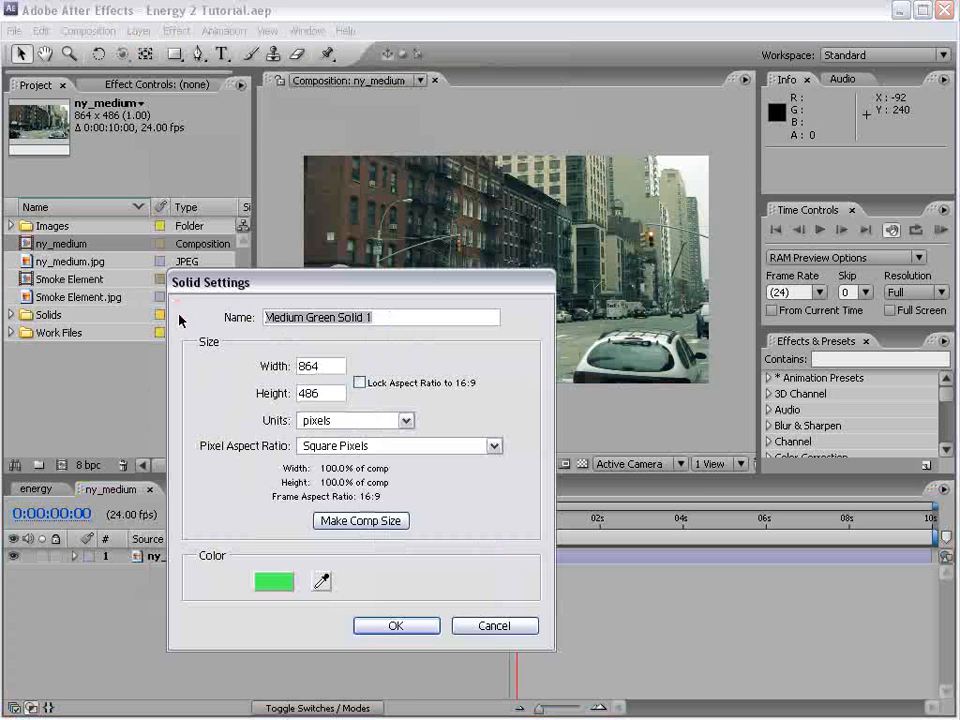
type("Sucking particles")
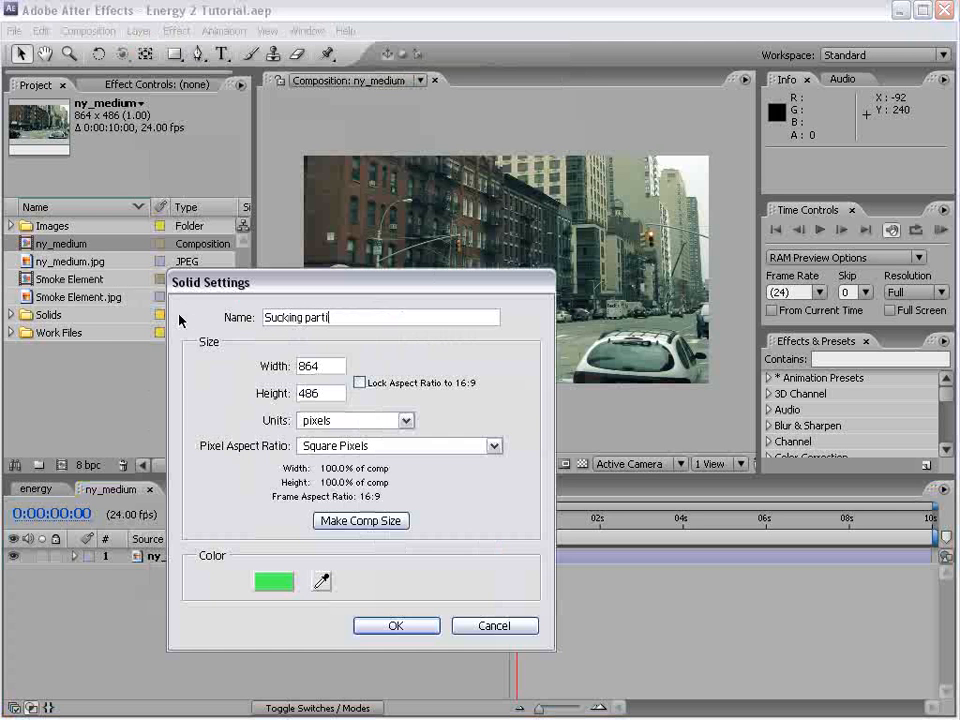
left_click_drag(351, 318, 264, 317)
left_click(367, 318)
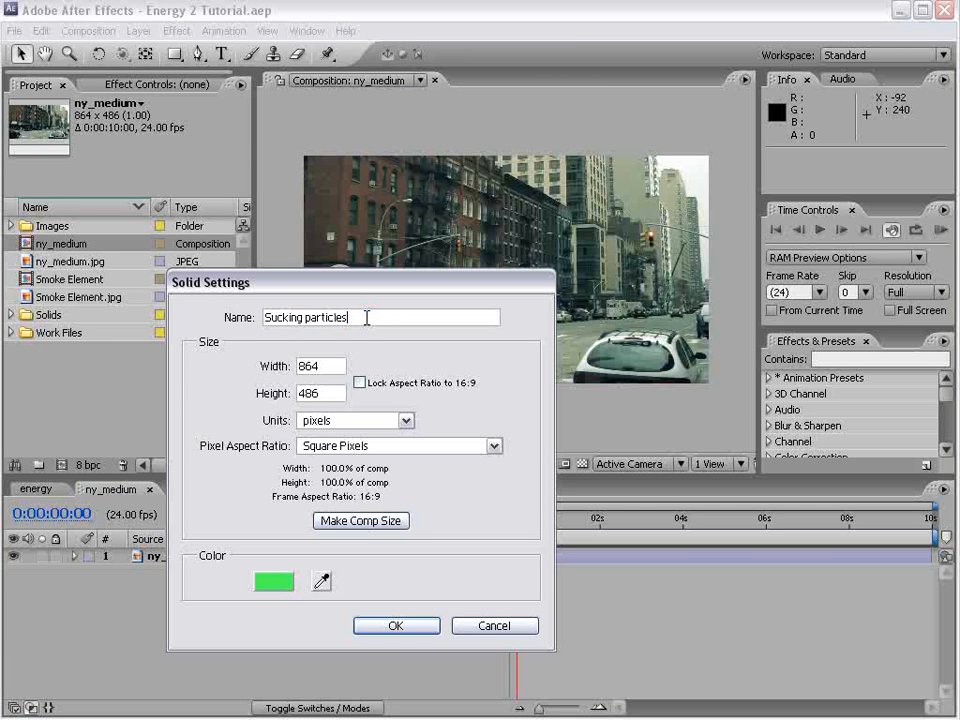
left_click(390, 626)
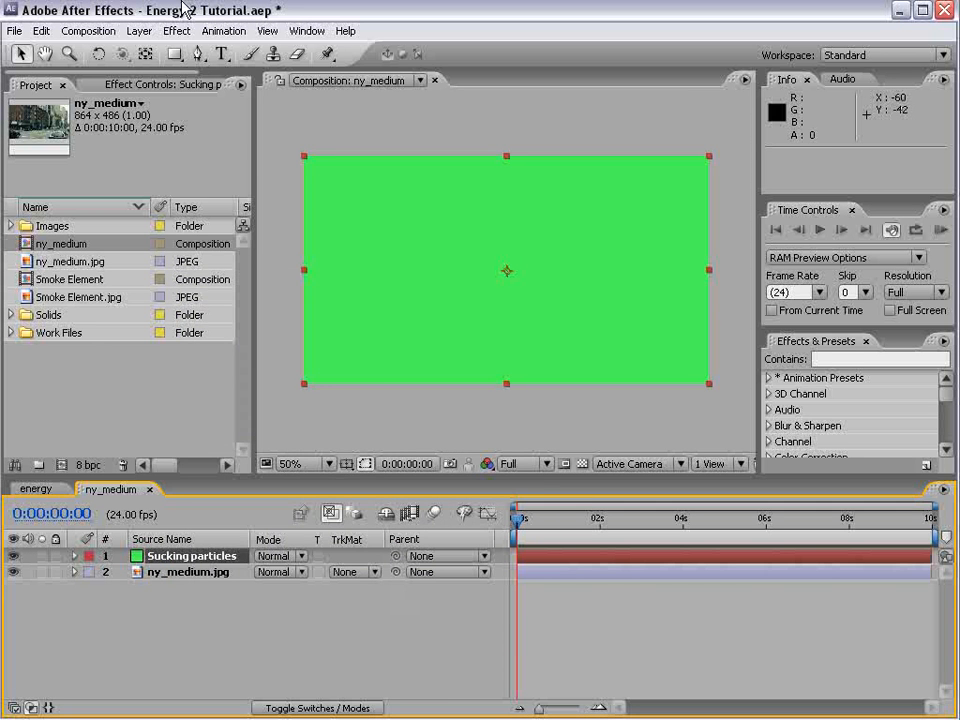
- Apply the CC Particle World effect to the Sucking particles solid
left_click(189, 31)
mouse_move(212, 426)
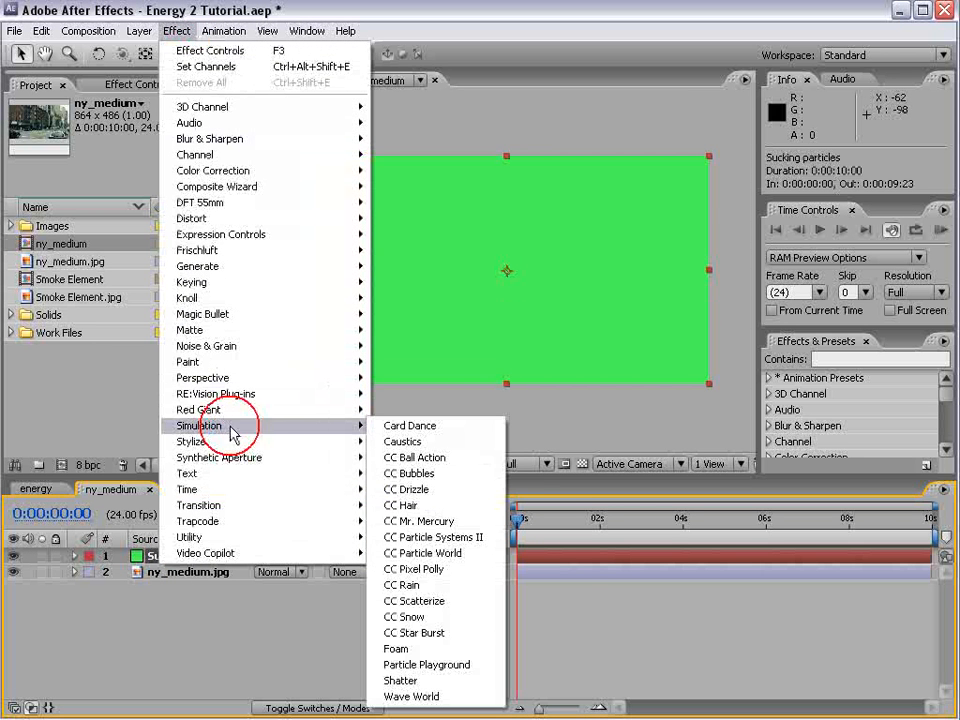
left_click(468, 553)
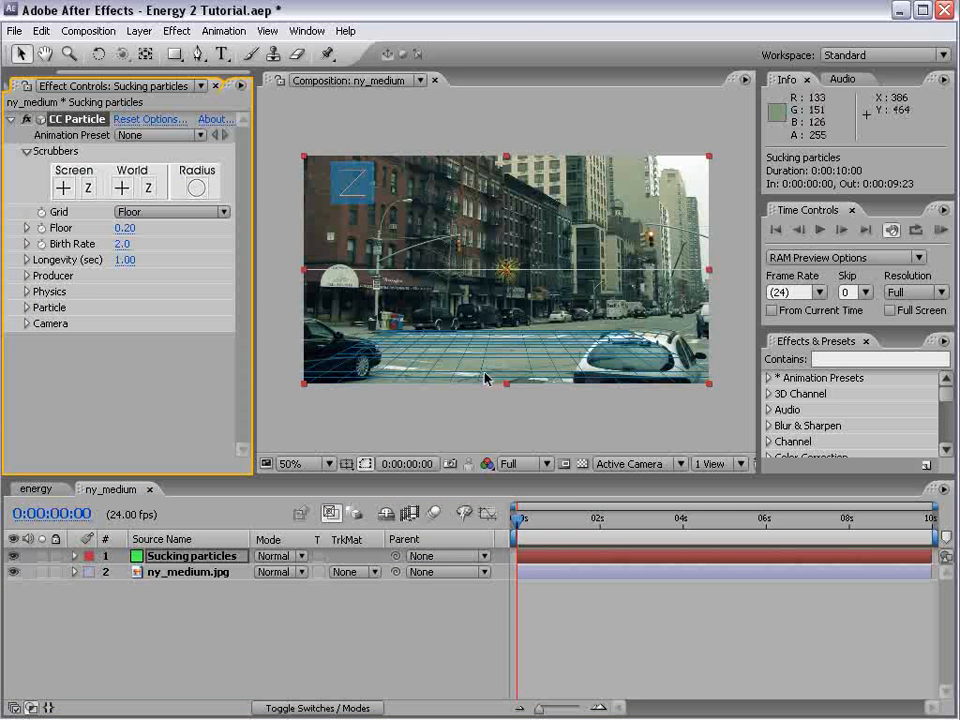
- Add a new camera to the composition using the 35mm preset
left_click(139, 31)
mouse_move(150, 50)
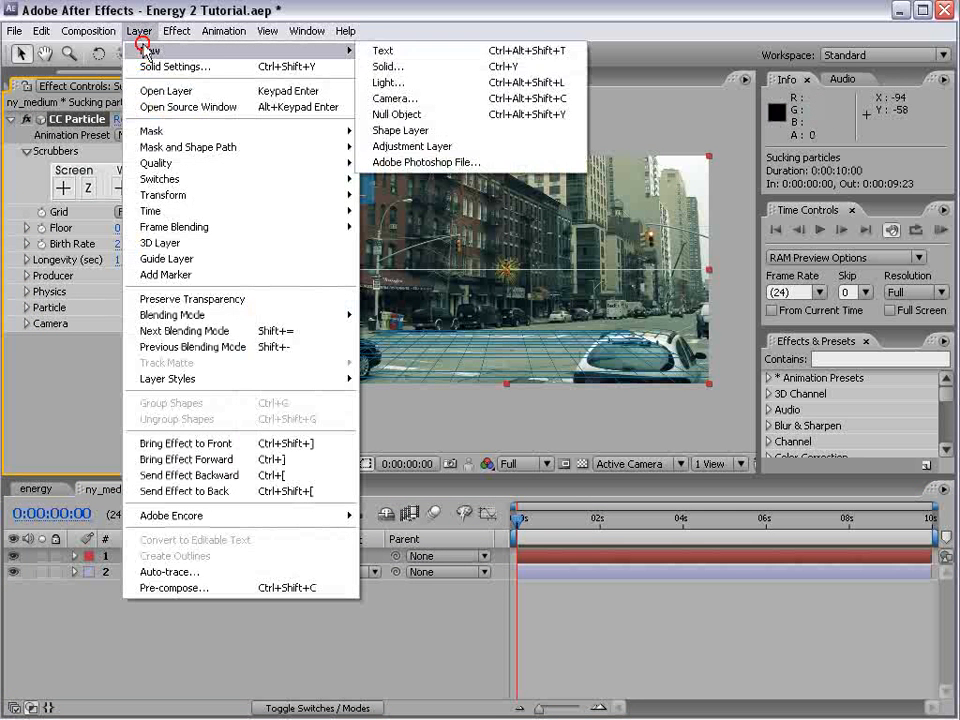
left_click(439, 98)
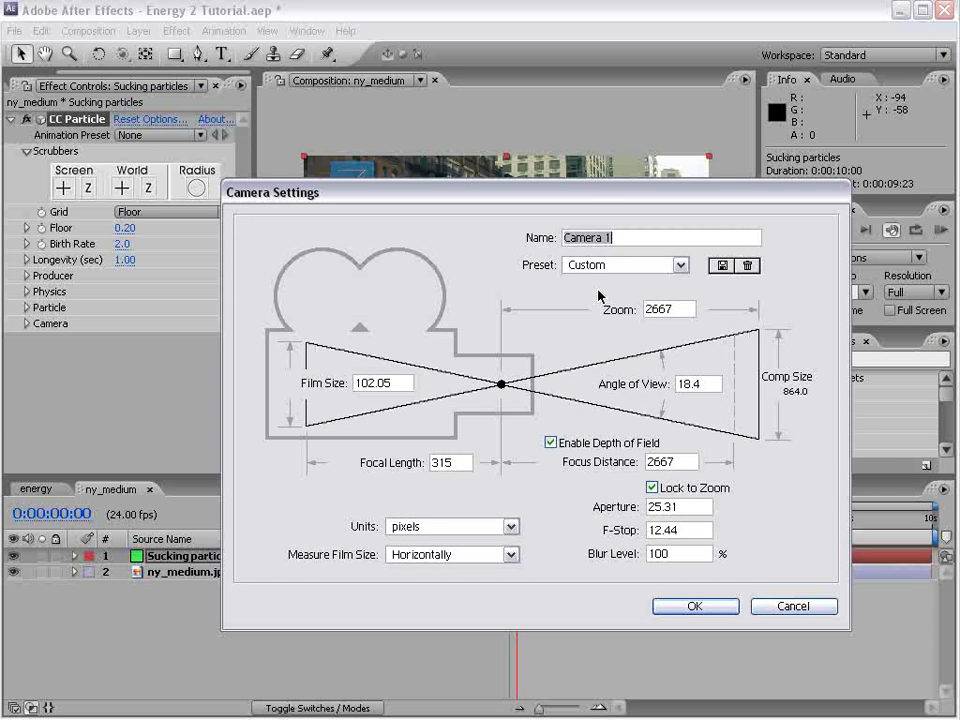
left_click(613, 266)
left_click(597, 357)
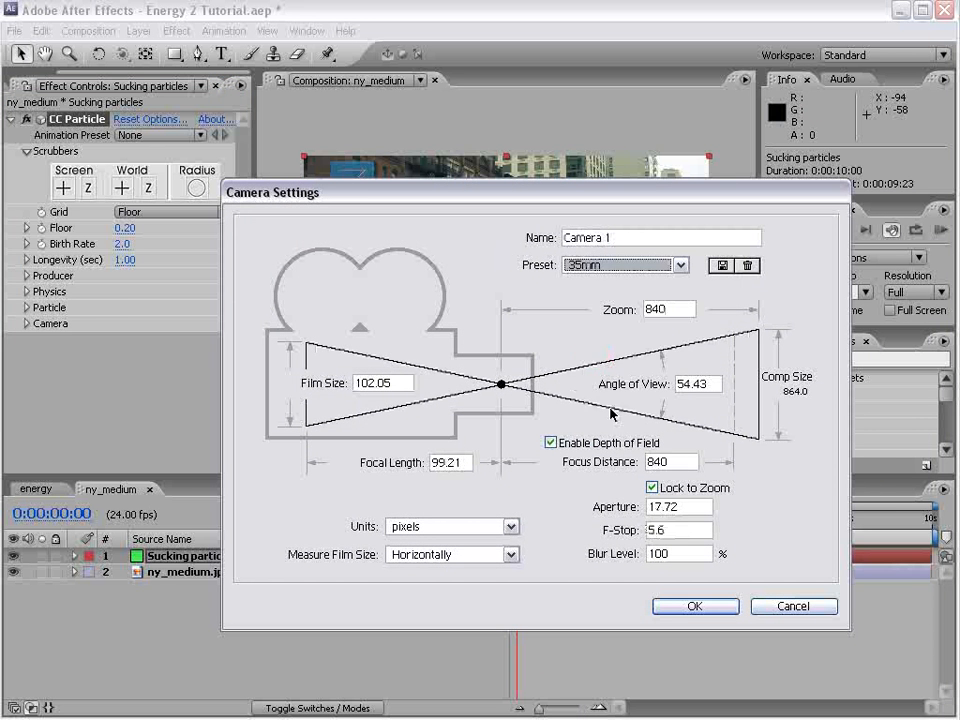
left_click(695, 607)
- Orbit the camera until the particle floor grid lies flat along the perspective of the street
left_click(118, 57)
left_click_drag(615, 381, 512, 376)
key("c")
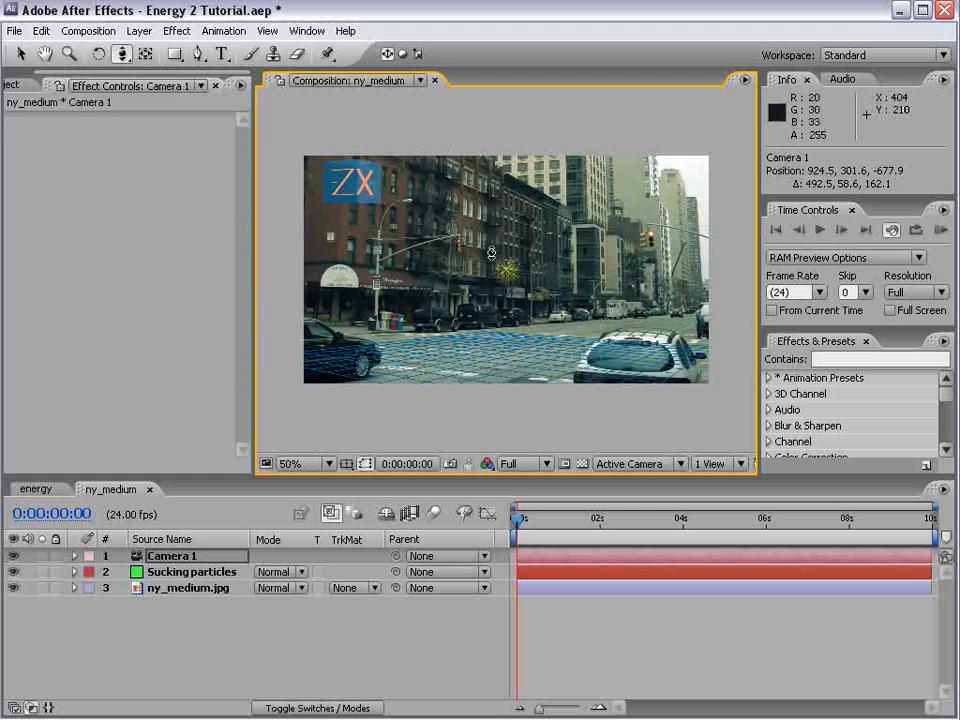
left_click_drag(494, 256, 493, 291)
key("grave")
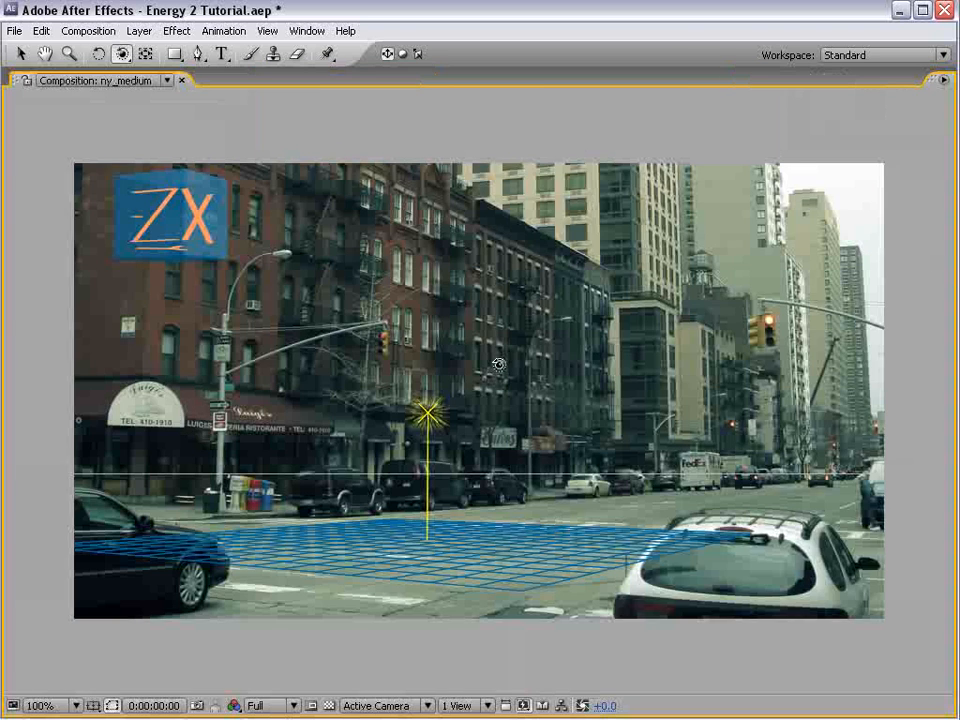
key("grave")
scroll(471, 321, "down", 2)
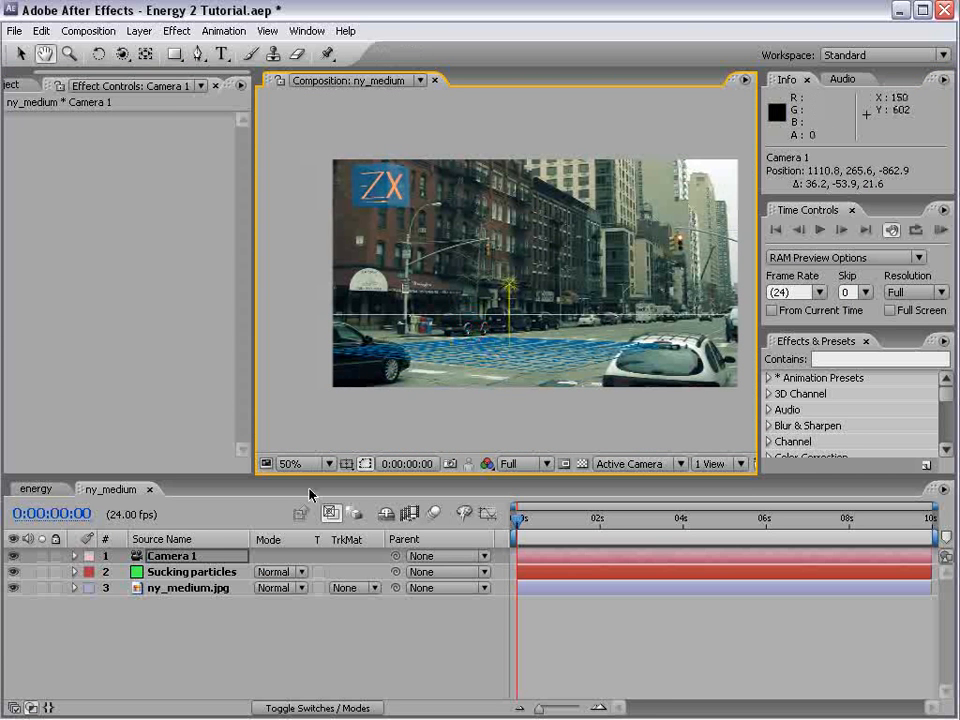
- Turn off the particle grid display on the Sucking particles layer
left_click(190, 572)
left_click(130, 211)
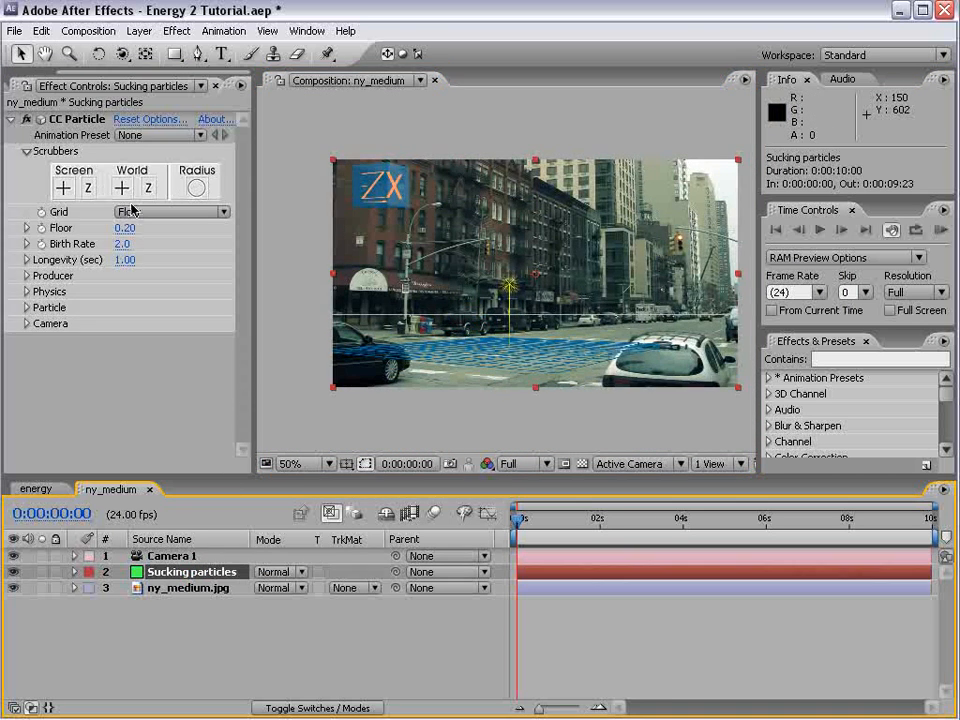
left_click(140, 147)
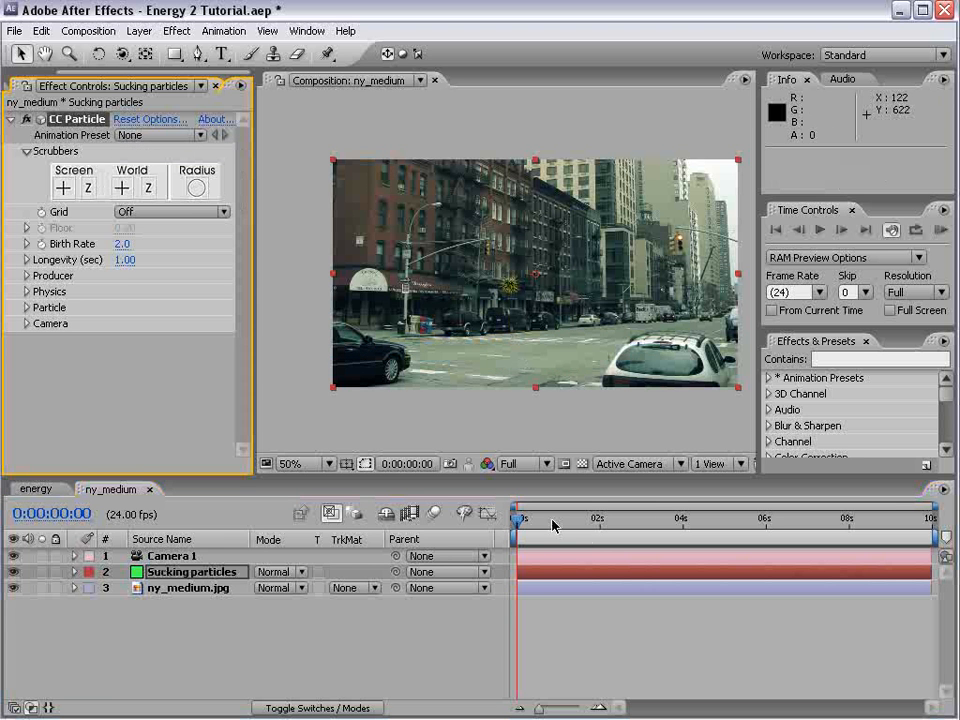
key("space")
- Set the particle producer's Position Y to 0.19 using the floor grid as reference, and turn the grid off again
left_click(27, 275)
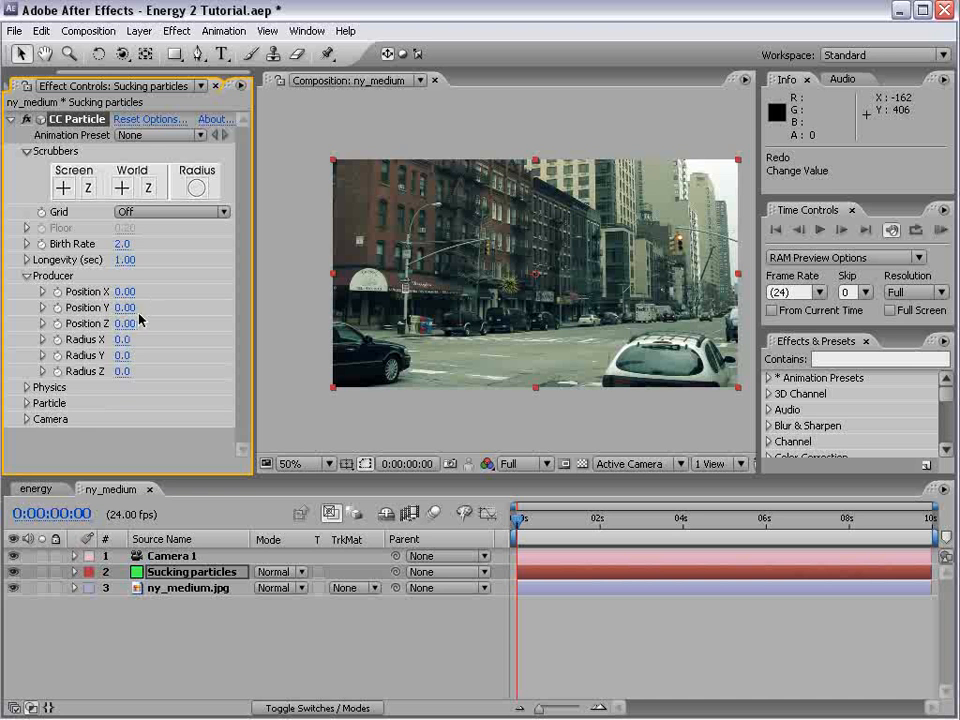
left_click_drag(125, 307, 139, 307)
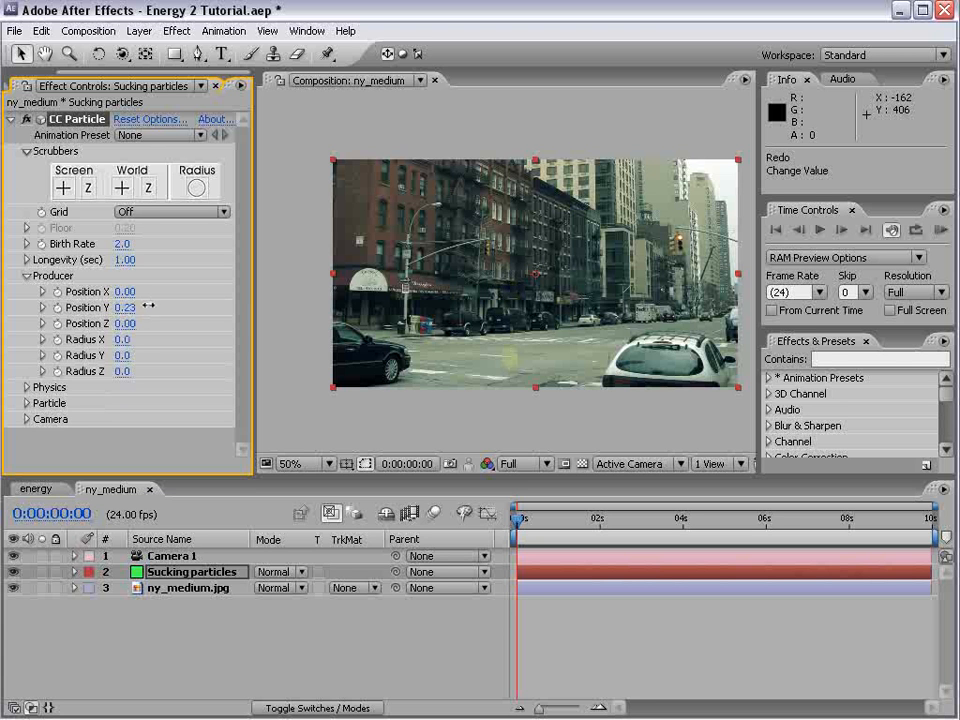
left_click(170, 211)
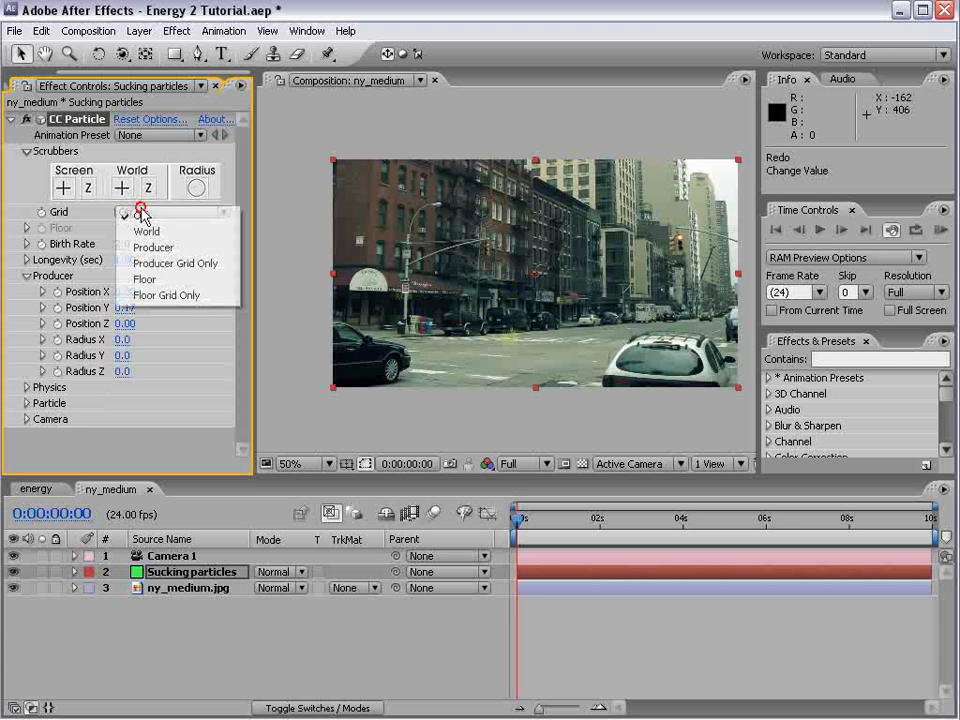
left_click(150, 296)
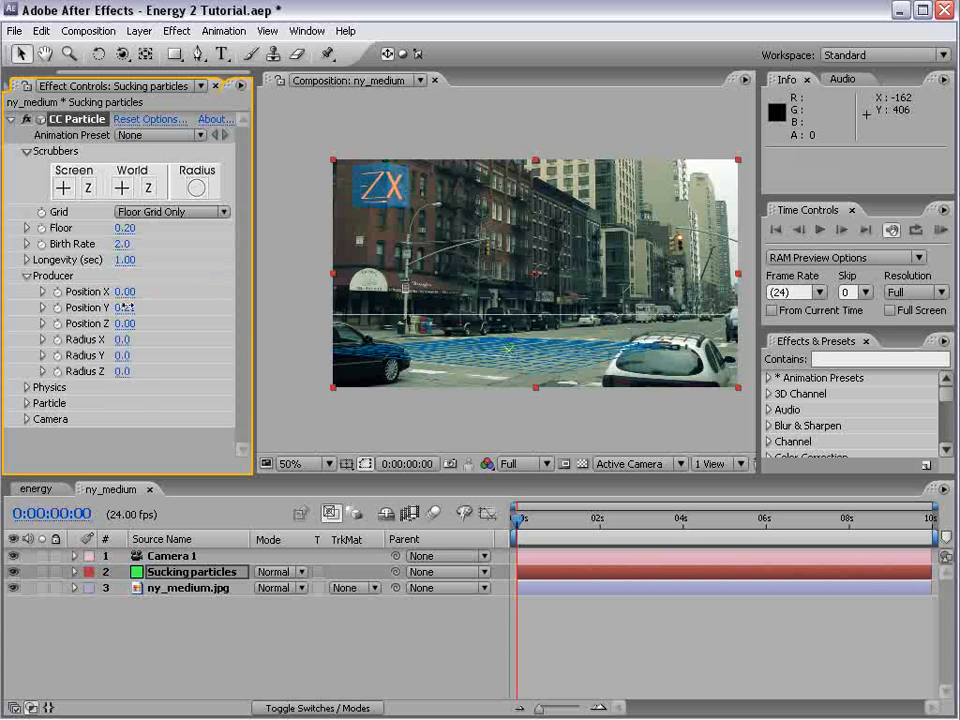
left_click(130, 214)
left_click(142, 136)
left_click_drag(530, 517, 568, 516)
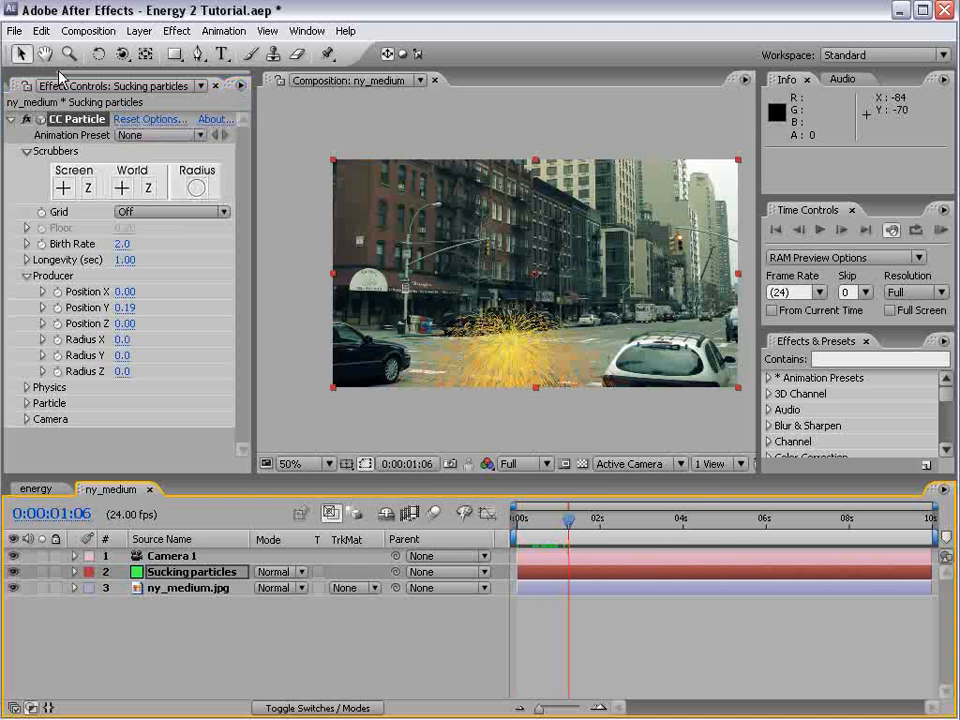
- Set the floor behaviour to Ice in the particle effect's rendering options
left_click(161, 121)
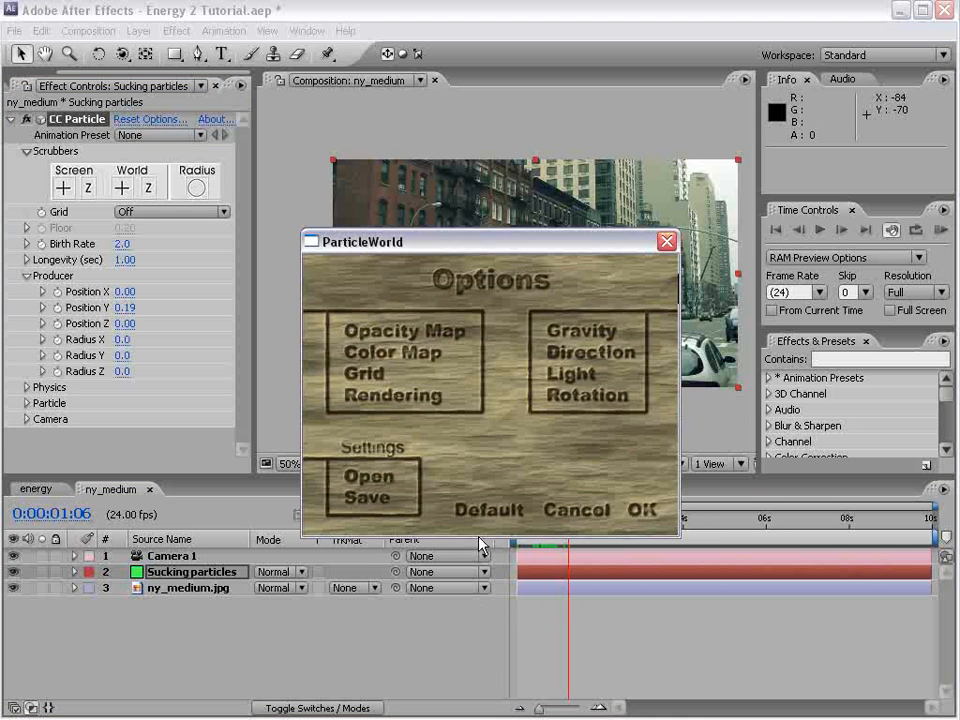
left_click(414, 393)
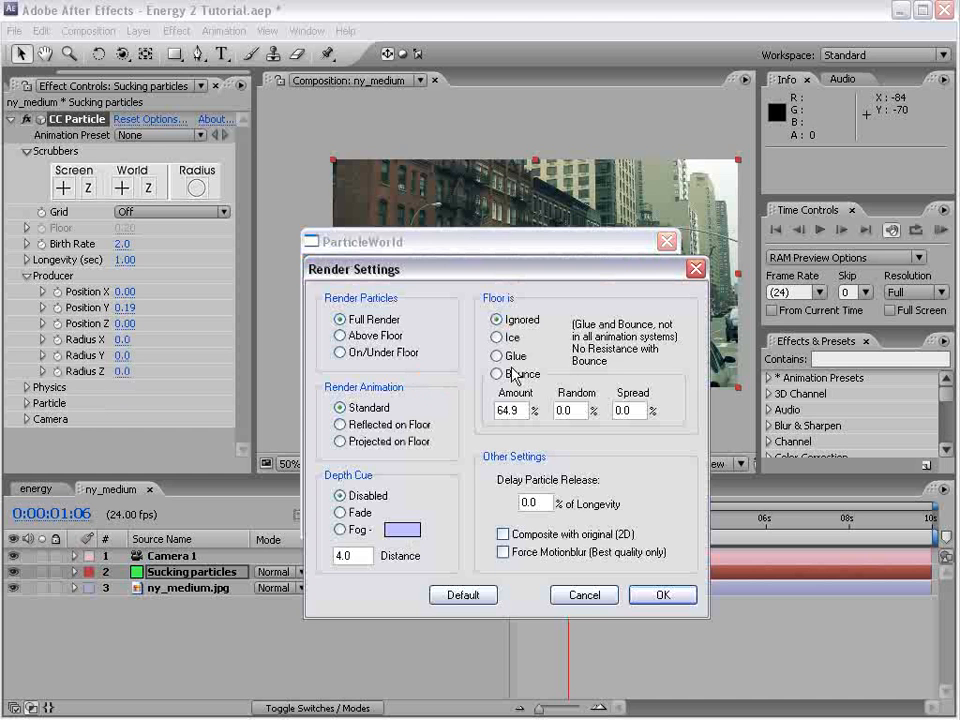
left_click(497, 340)
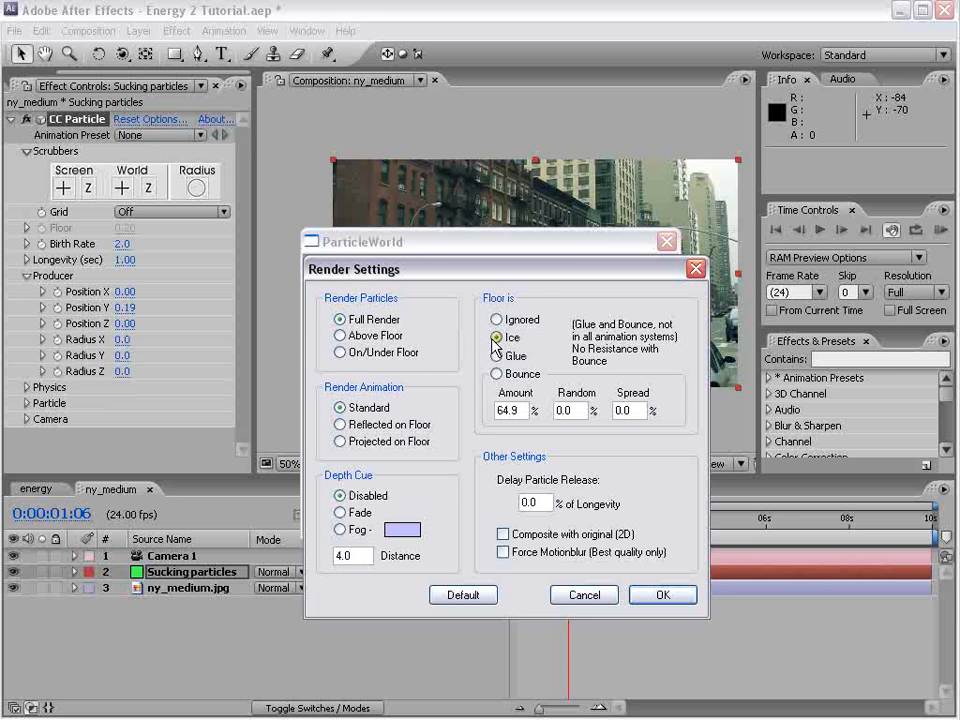
left_click(668, 596)
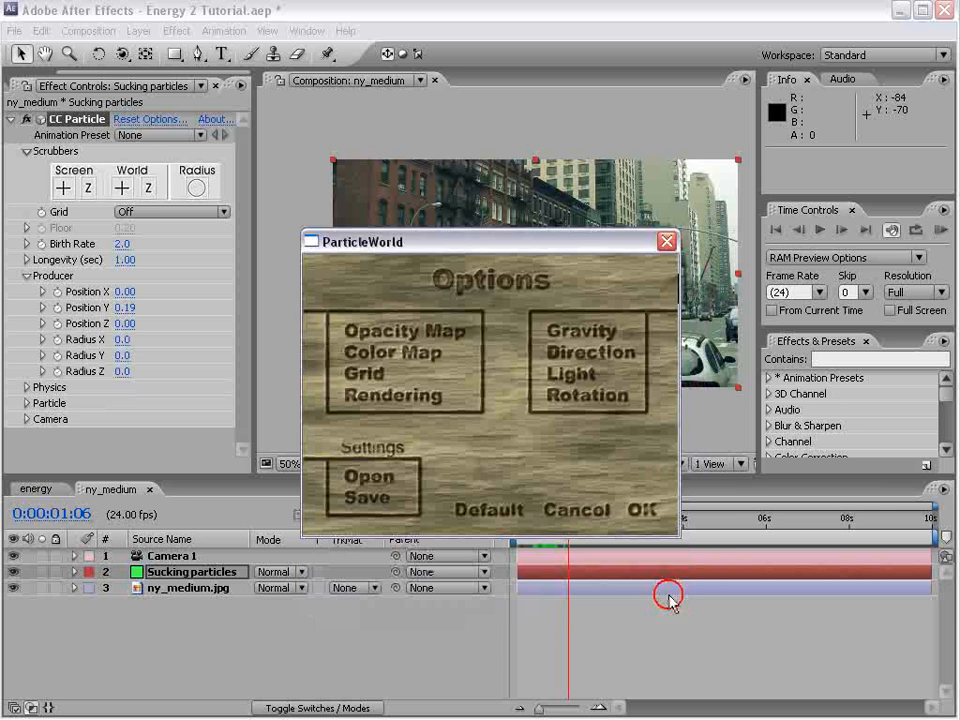
left_click(652, 512)
- Set the Birth Rate to 0.6 and the producer's Position Y to 0.32, Radius X to 0.4 and Radius Z to 0.5
left_click_drag(549, 543, 583, 528)
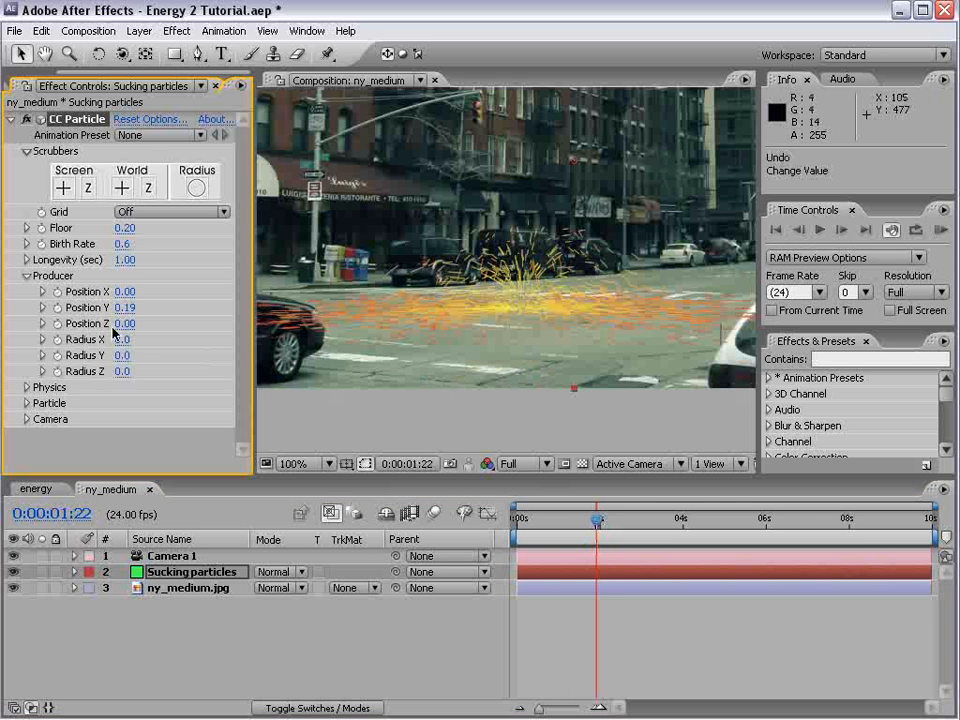
left_click_drag(126, 306, 132, 300)
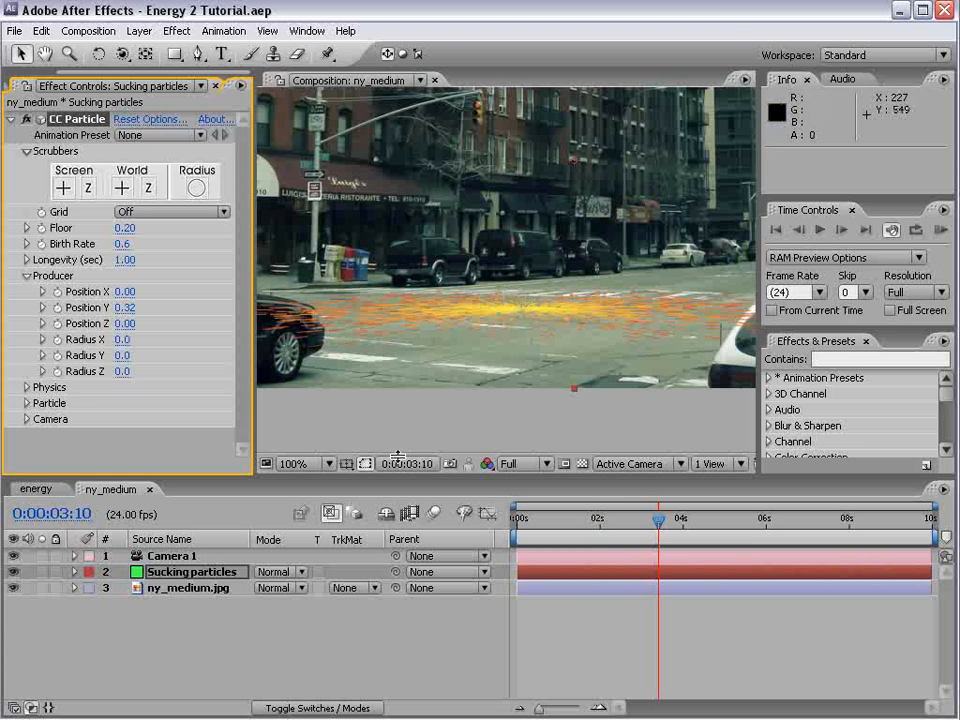
mouse_move(128, 343)
left_mouse_down()
mouse_move(167, 332)
mouse_move(125, 355)
mouse_move(152, 368)
left_mouse_up()
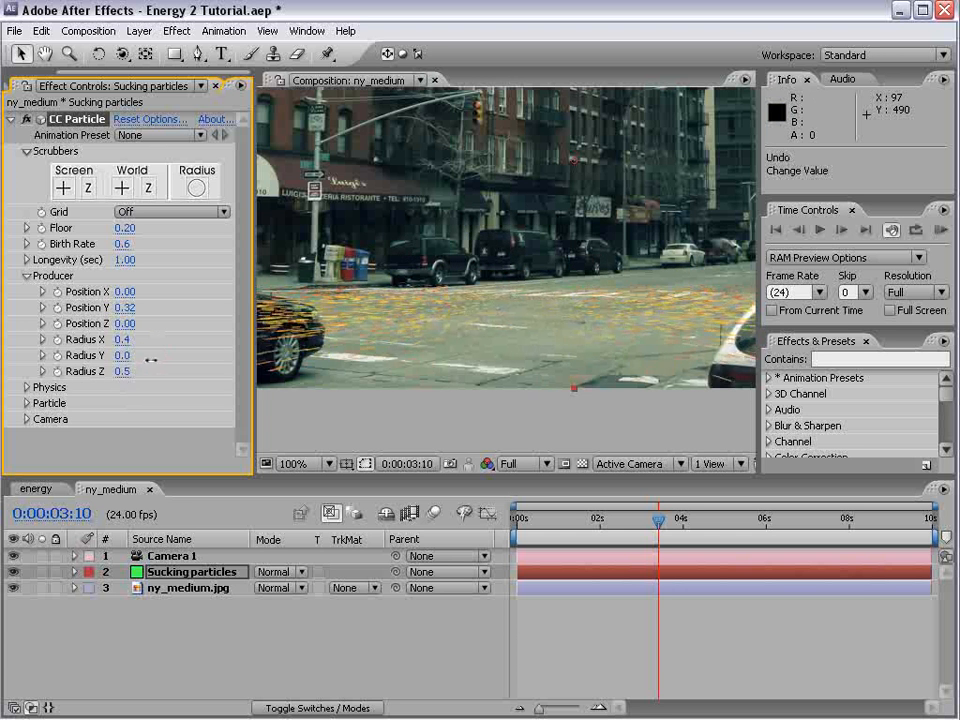
left_click(563, 520)
left_click_drag(563, 520, 582, 520)
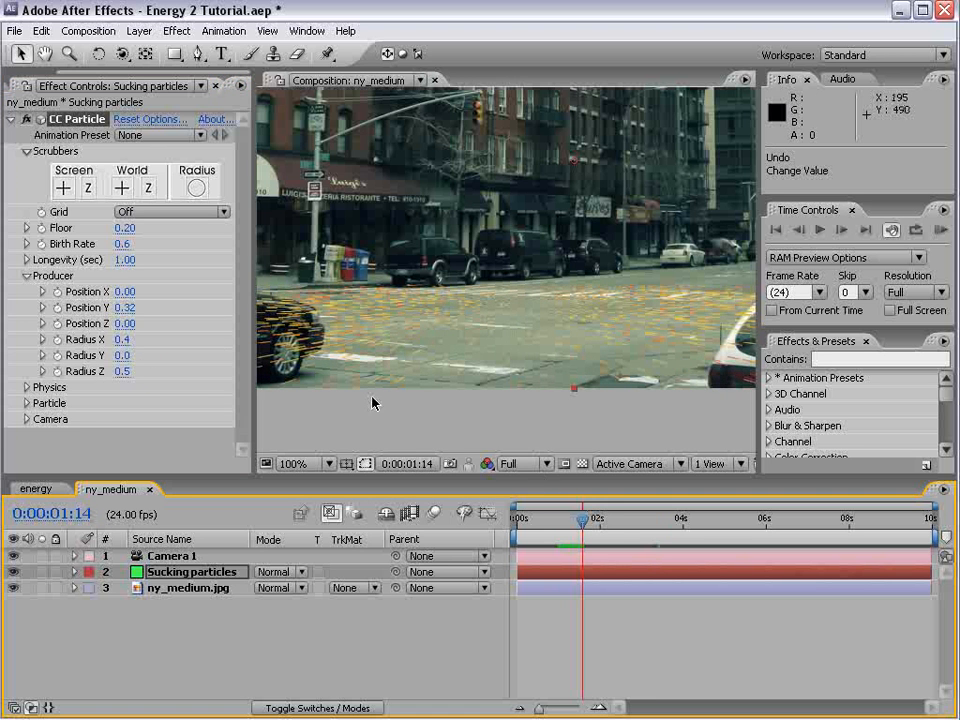
- Set the physics Velocity to -1.50 and the producer's Position Y to 0.44, reviewing the particle motion at about 0:00:01:13
left_click(27, 388)
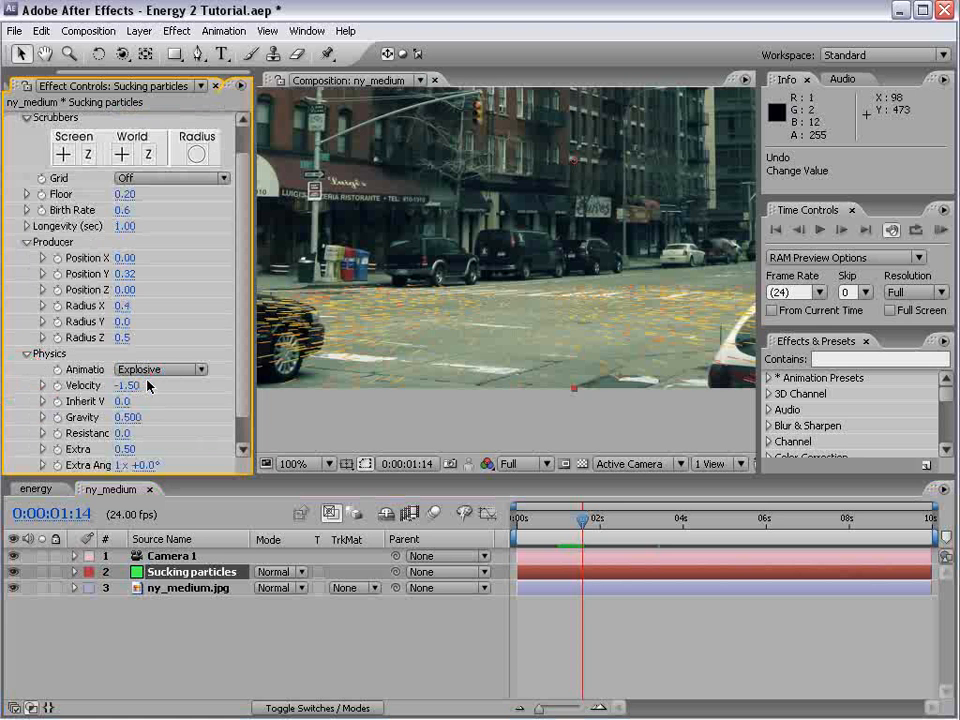
type("-1.5")
key("Return")
left_click_drag(582, 520, 627, 520)
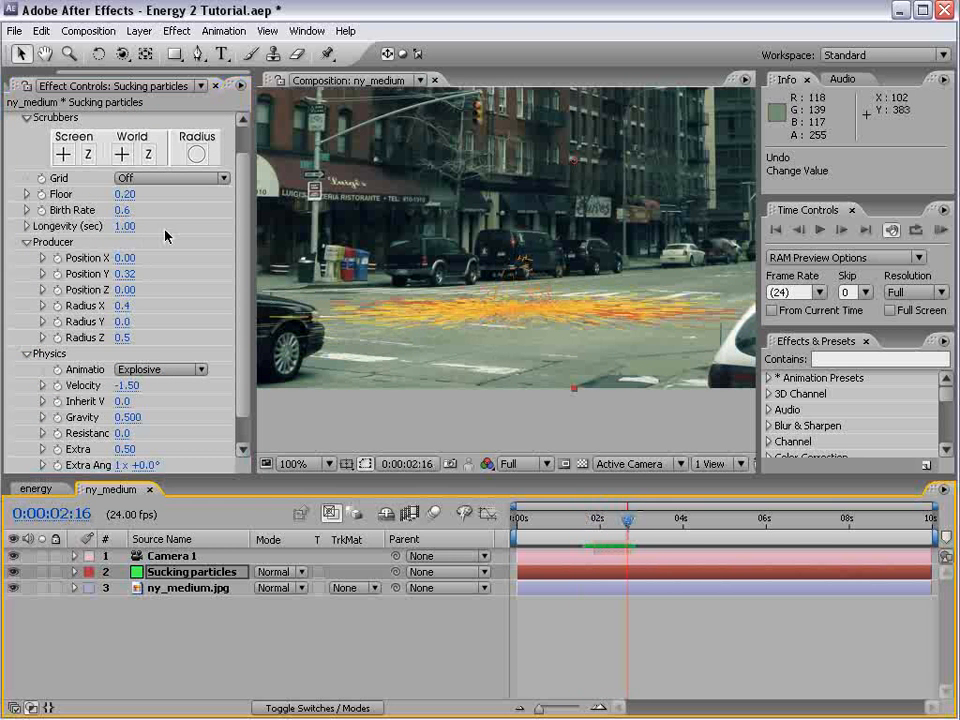
left_click_drag(122, 273, 128, 274)
left_click_drag(628, 522, 582, 512)
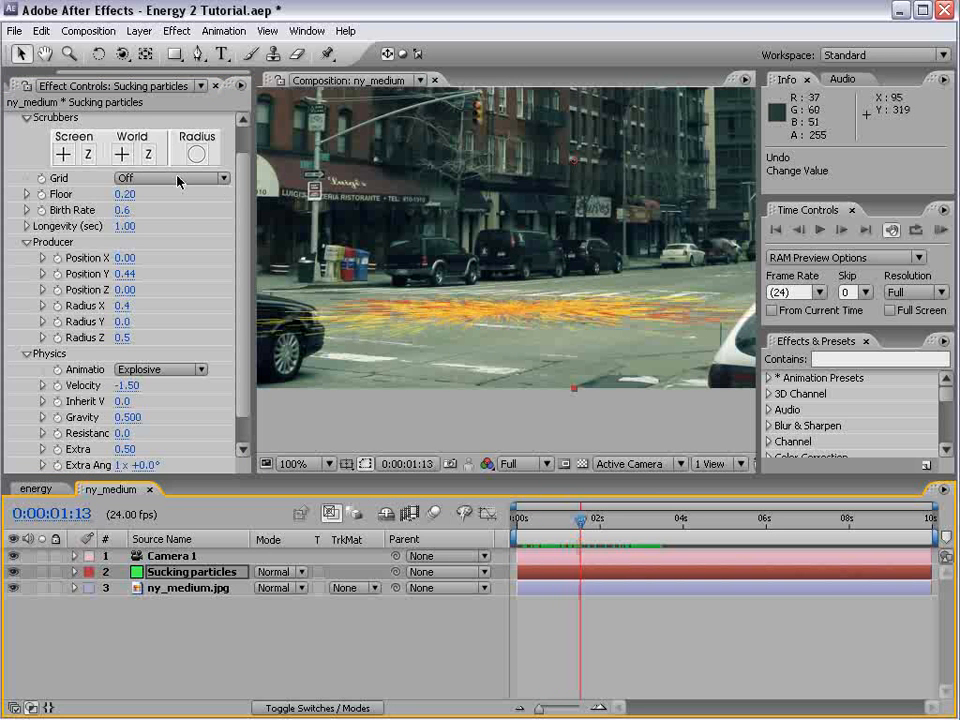
- Set the particle type to TriPolygon and review the new particles at 0:00:03:13
left_click(236, 384)
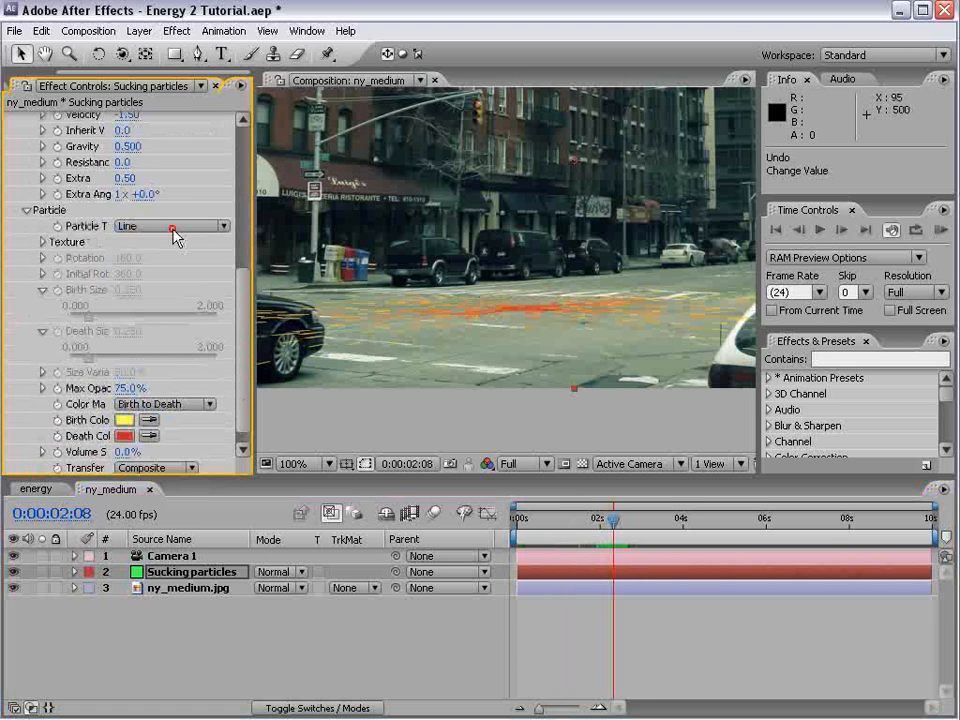
left_click(175, 231)
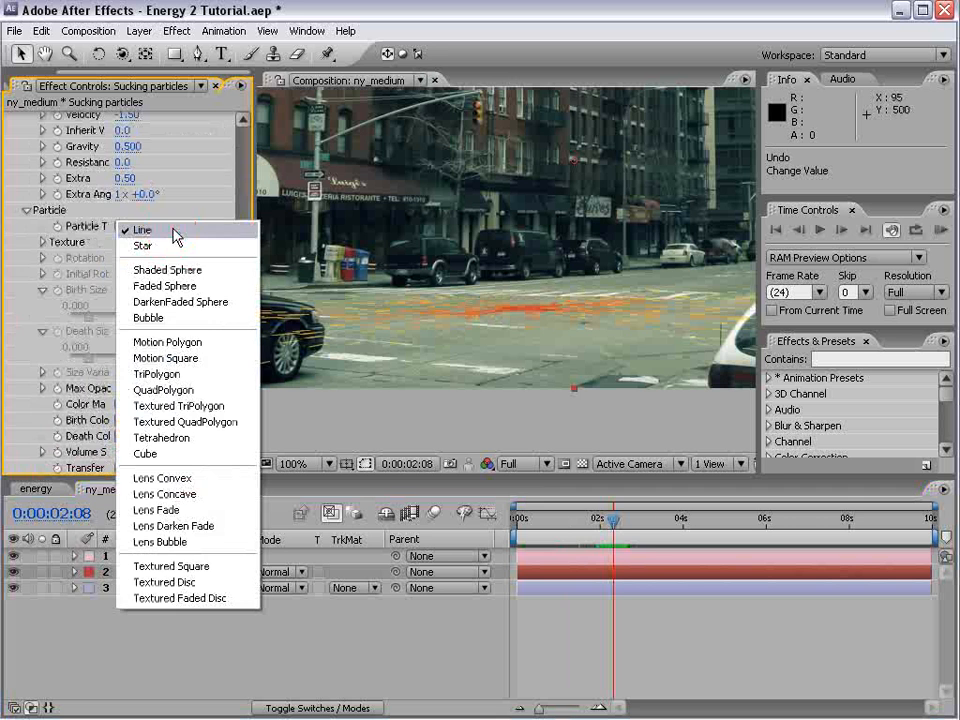
left_click(203, 375)
left_click_drag(613, 519, 663, 520)
- Adjust the particle effect's rendering options and review the particles around 0:00:02:06
left_click_drag(240, 398, 240, 253)
left_click(153, 120)
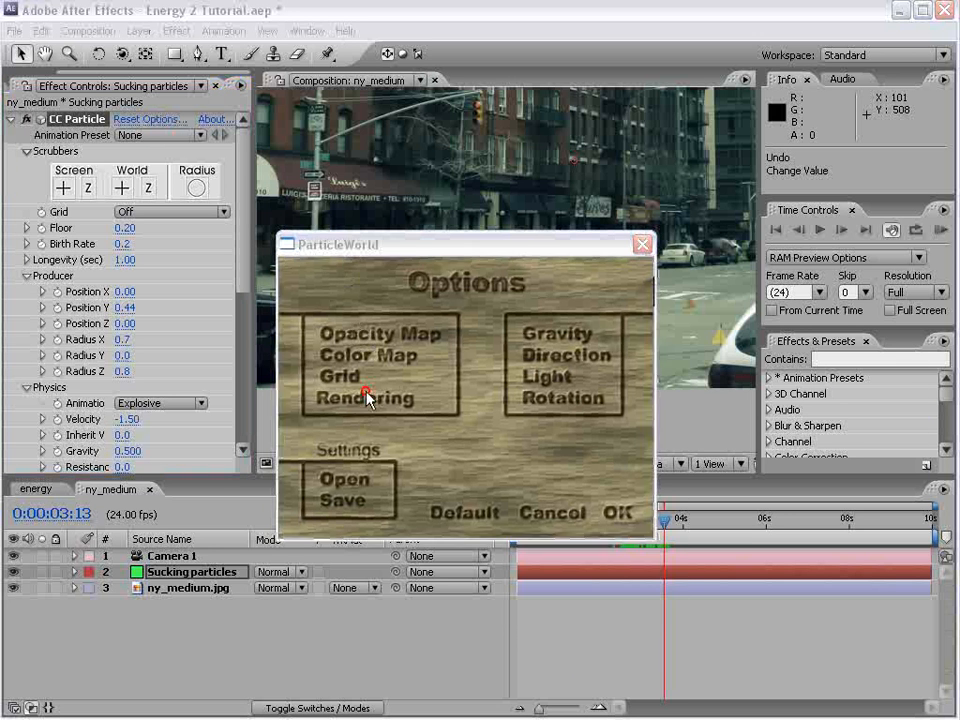
left_click(368, 396)
left_click(507, 560)
left_click(633, 598)
left_click(619, 513)
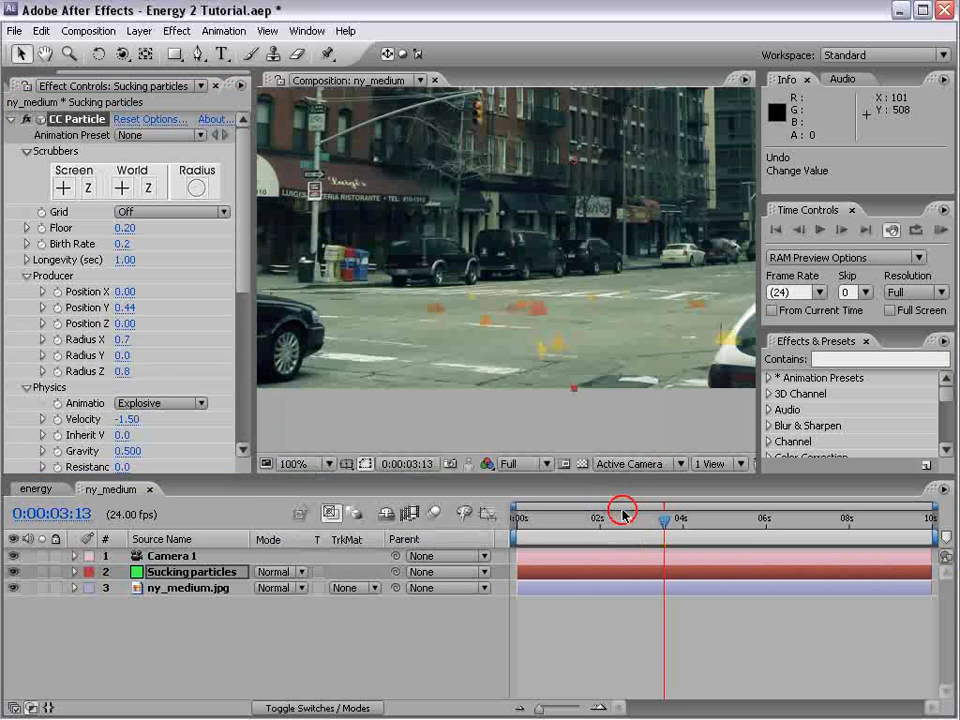
left_click(604, 519)
left_click_drag(604, 519, 611, 521)
- Reduce the particles' Birth Size to 0.103 and Death Size to 0.077, reviewing the motion up to 0:00:04:00
left_click_drag(241, 230, 231, 352)
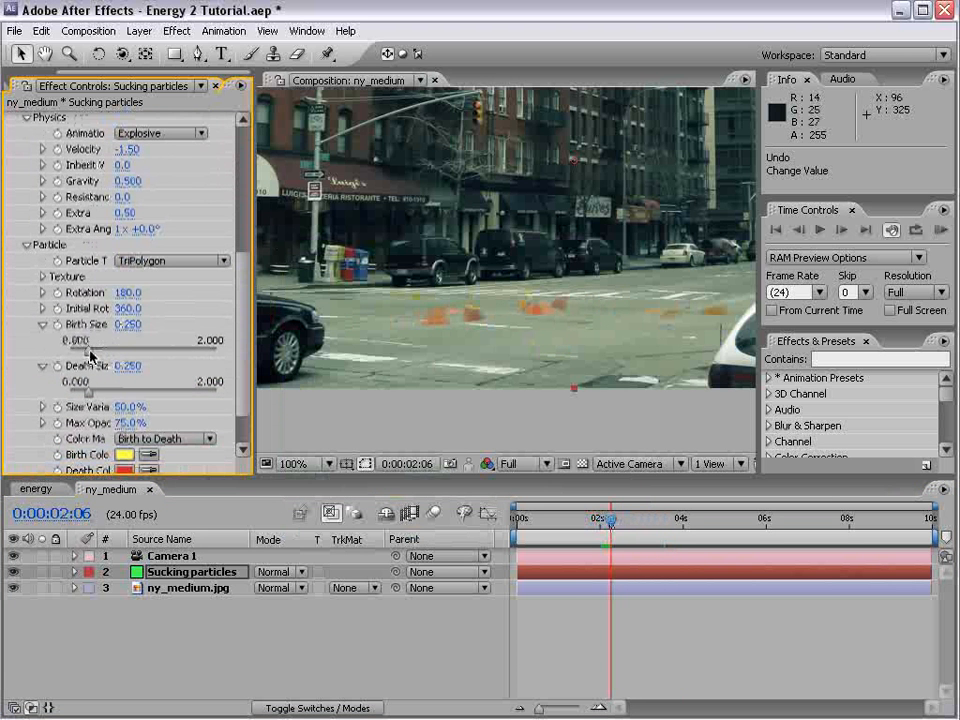
left_click_drag(84, 356, 73, 361)
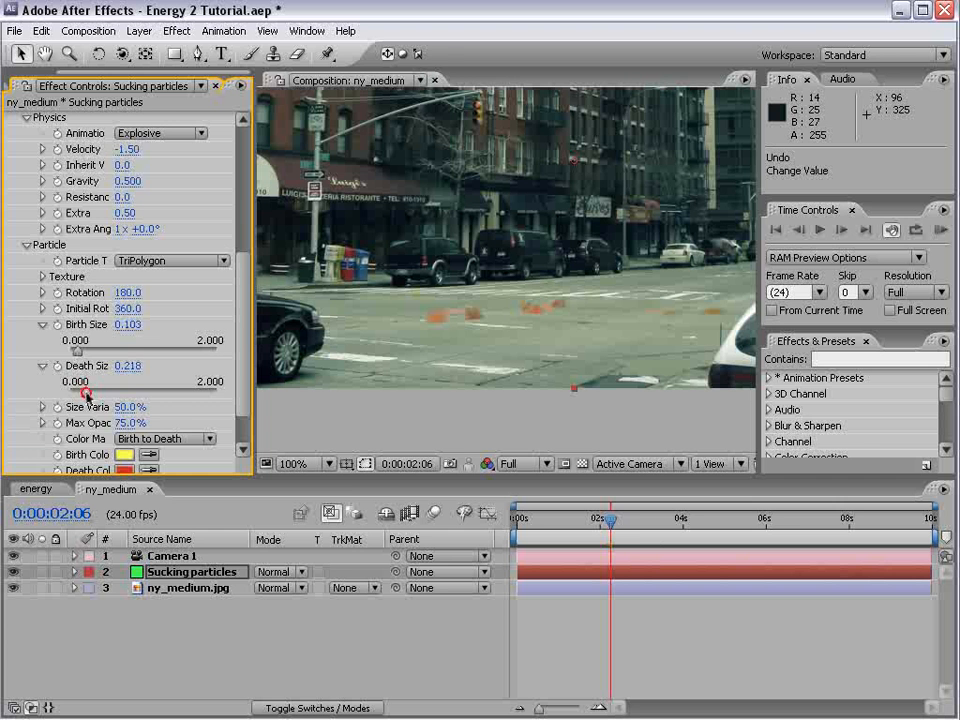
left_click_drag(632, 523, 683, 524)
- Set the Birth Rate to 1.4 and the particles' Birth Size to 0.043, checking the motion up to 0:00:01:20
left_click_drag(243, 370, 240, 244)
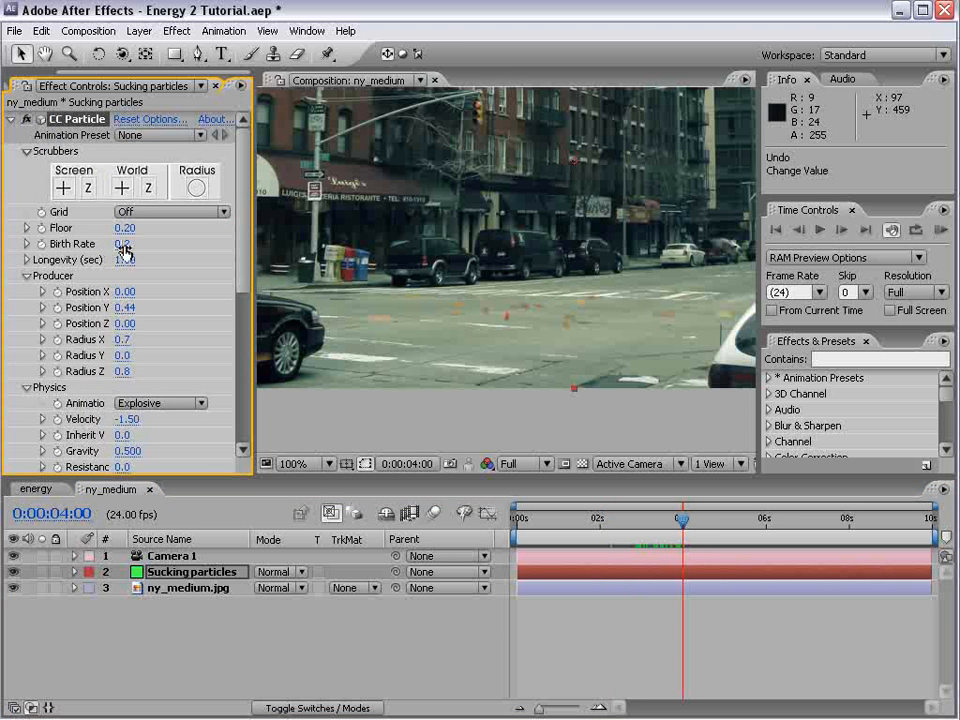
left_click_drag(123, 243, 132, 241)
left_click_drag(242, 290, 244, 390)
left_click_drag(135, 378, 122, 378)
left_click(553, 522)
left_click_drag(553, 530, 594, 522)
- Set the Longevity to 0.88 seconds and RAM-preview the particles with the work area ending at 0:00:02:01
left_click_drag(242, 270, 257, 200)
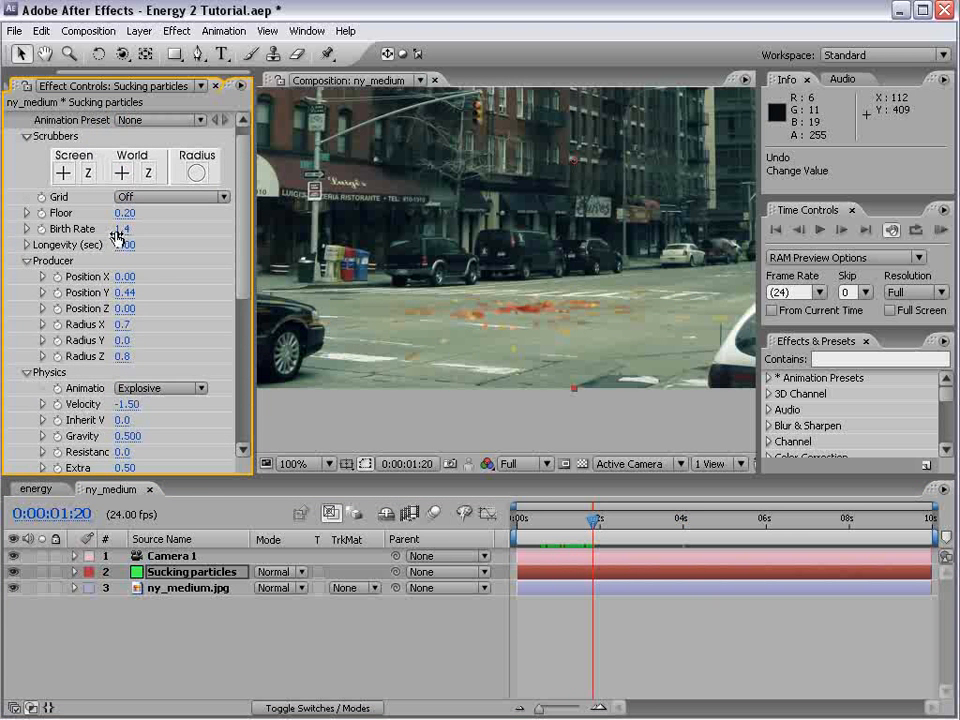
mouse_move(120, 253)
left_mouse_down()
mouse_move(90, 251)
mouse_move(112, 248)
left_mouse_up()
mouse_move(600, 538)
left_mouse_down()
mouse_move(648, 533)
mouse_move(576, 540)
mouse_move(601, 543)
left_mouse_up()
key("n")
key("KP_0")
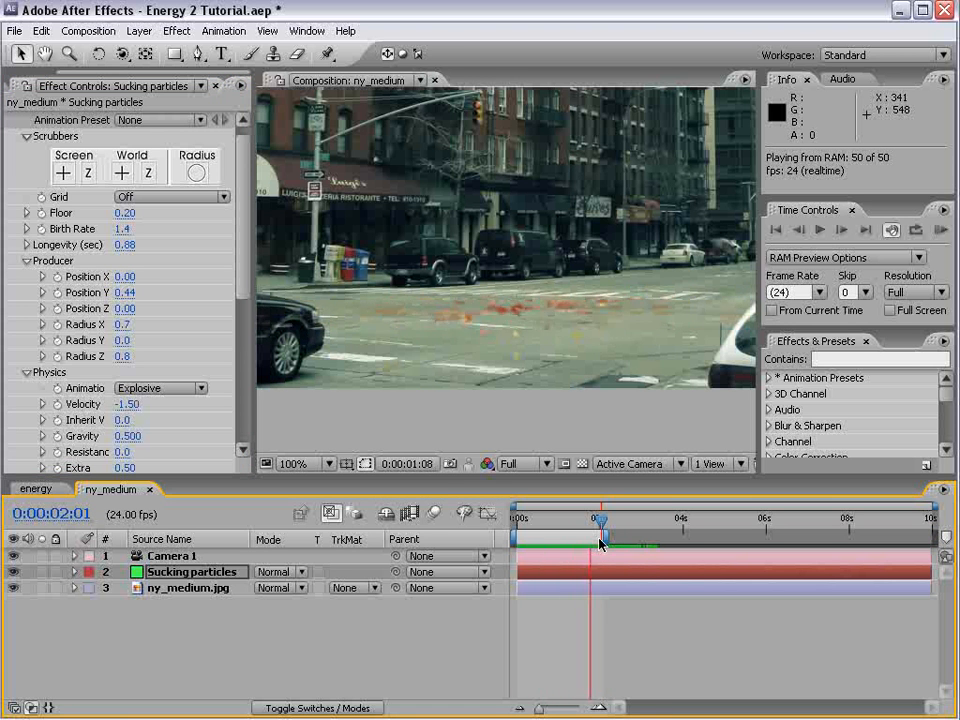
- Change the particles' Death Color to a saturated orange with a hue of about 30°
scroll(113, 420, "down", 5)
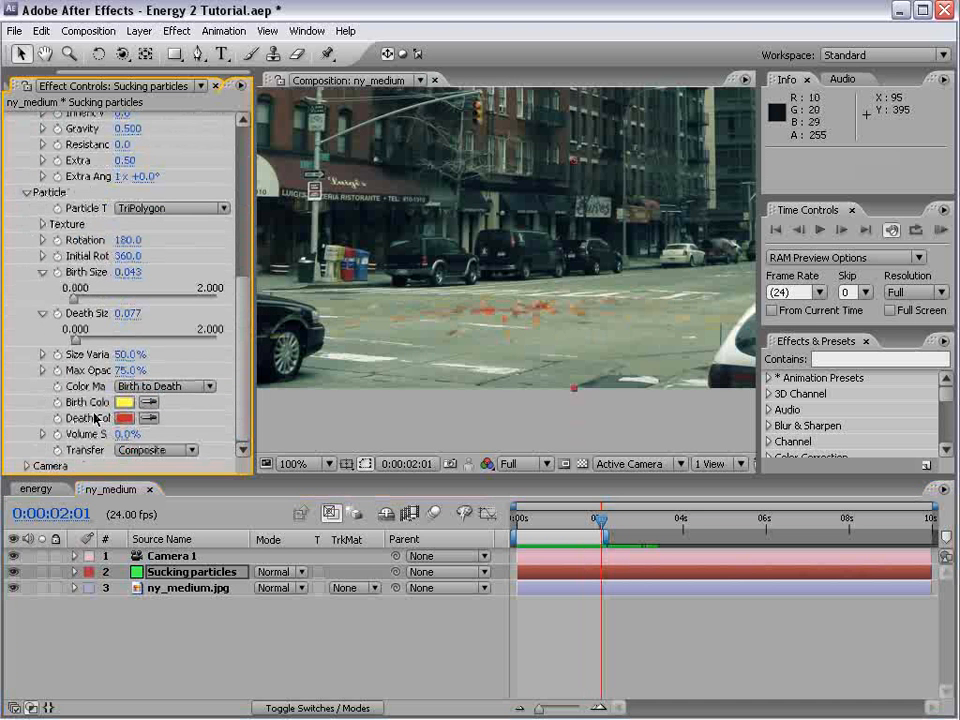
left_click(122, 418)
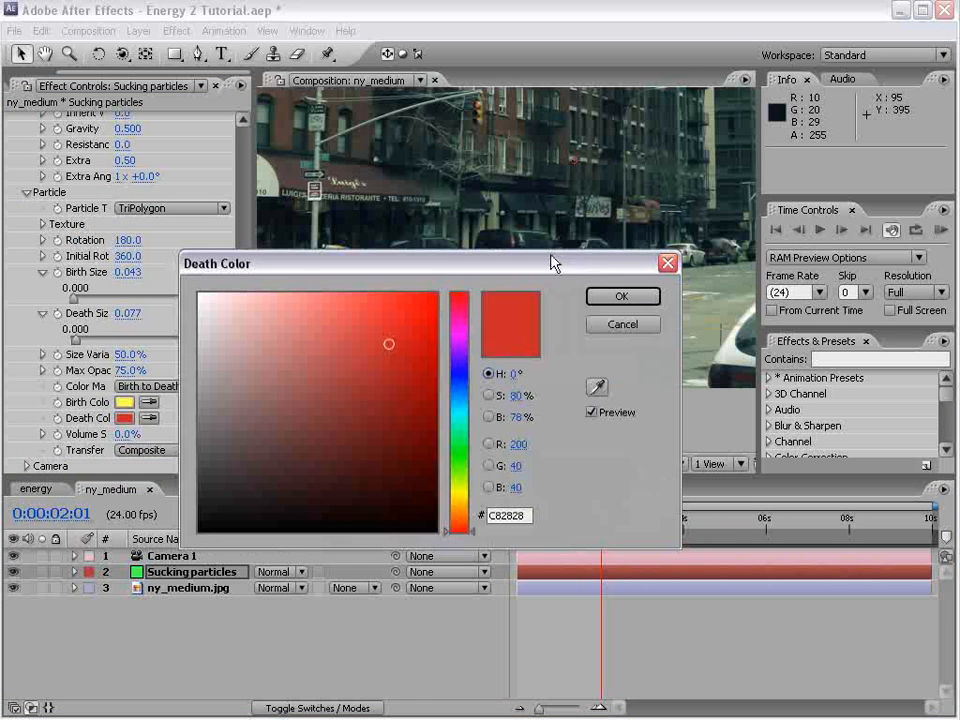
left_click(459, 514)
left_click_drag(403, 269, 443, 485)
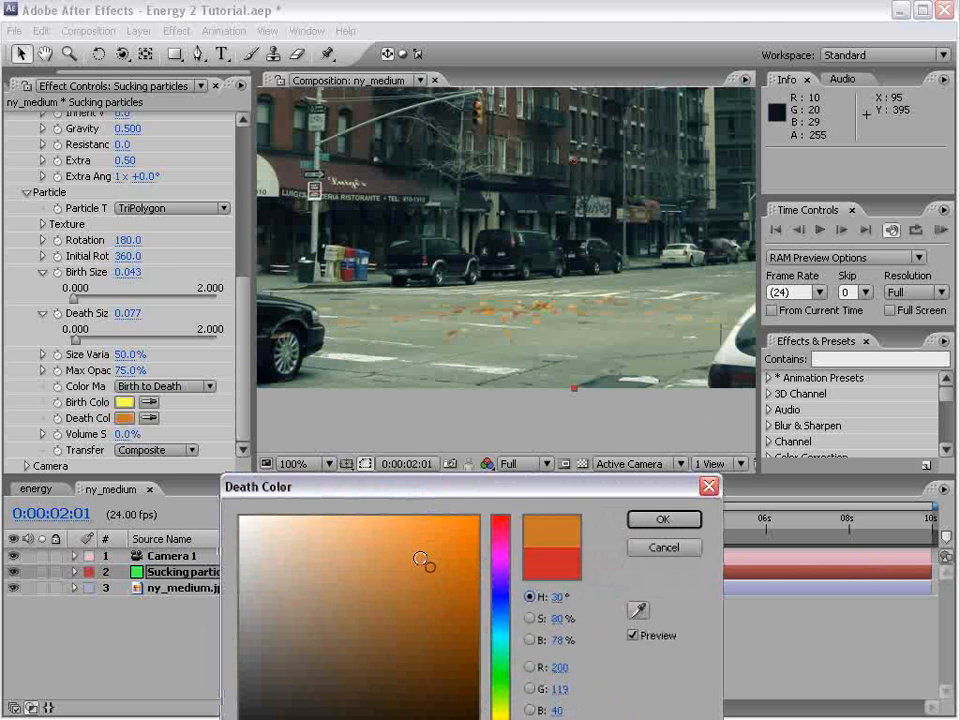
mouse_move(487, 572)
left_mouse_down()
mouse_move(514, 596)
mouse_move(476, 553)
left_mouse_up()
left_click(688, 520)
- Try the Add blending mode on the Sucking particles layer, settle on Screen and inspect the whole frame
left_click(272, 572)
left_click(299, 627)
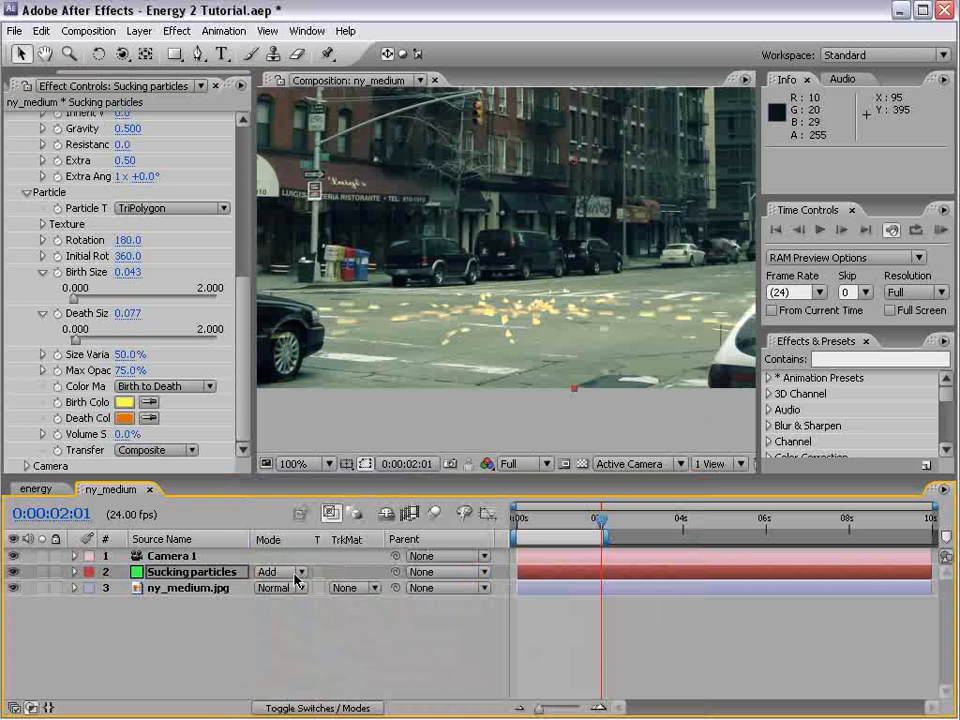
left_click(288, 577)
left_click(281, 604)
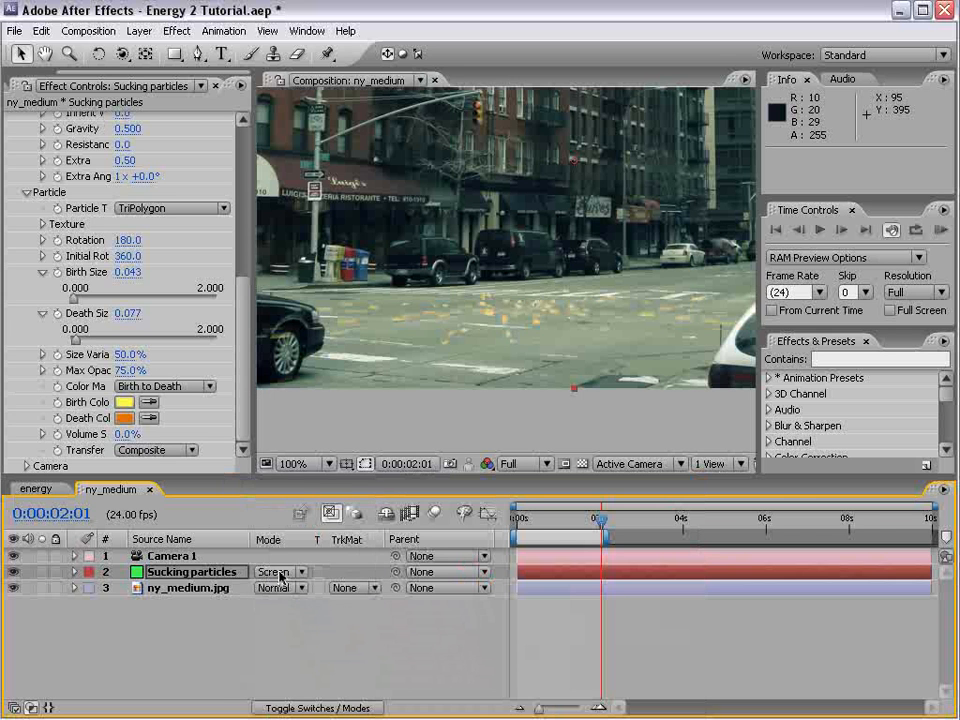
key("space")
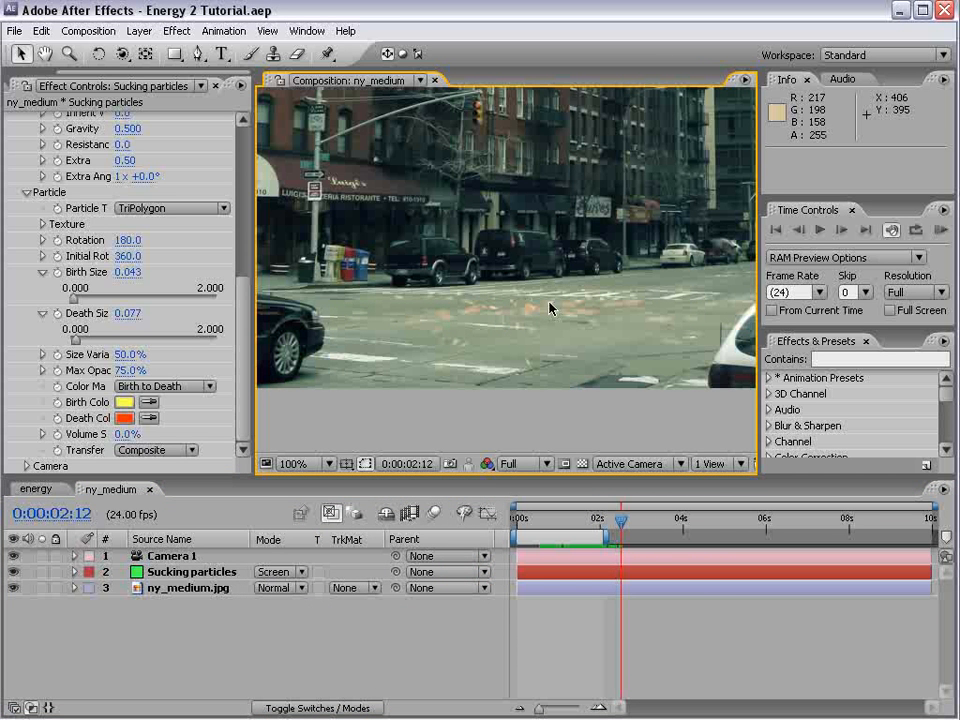
scroll(549, 309, "down", 2)
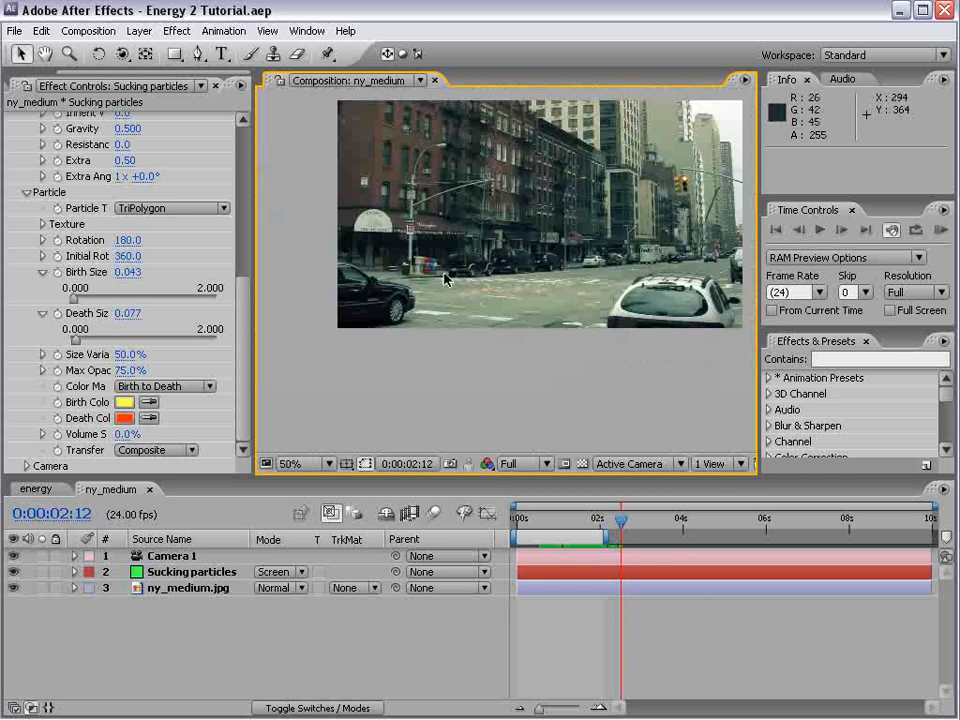
- Duplicate the Sucking particles layer and rename the copy Twister
left_click(167, 571)
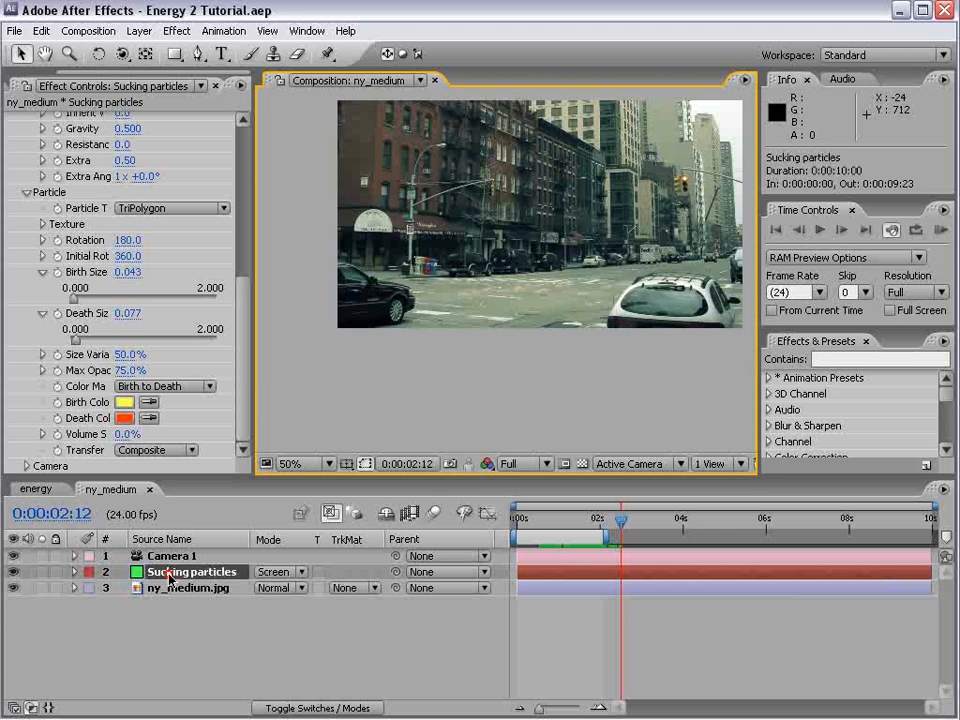
scroll(482, 328, "up", 2)
left_click_drag(482, 328, 498, 365)
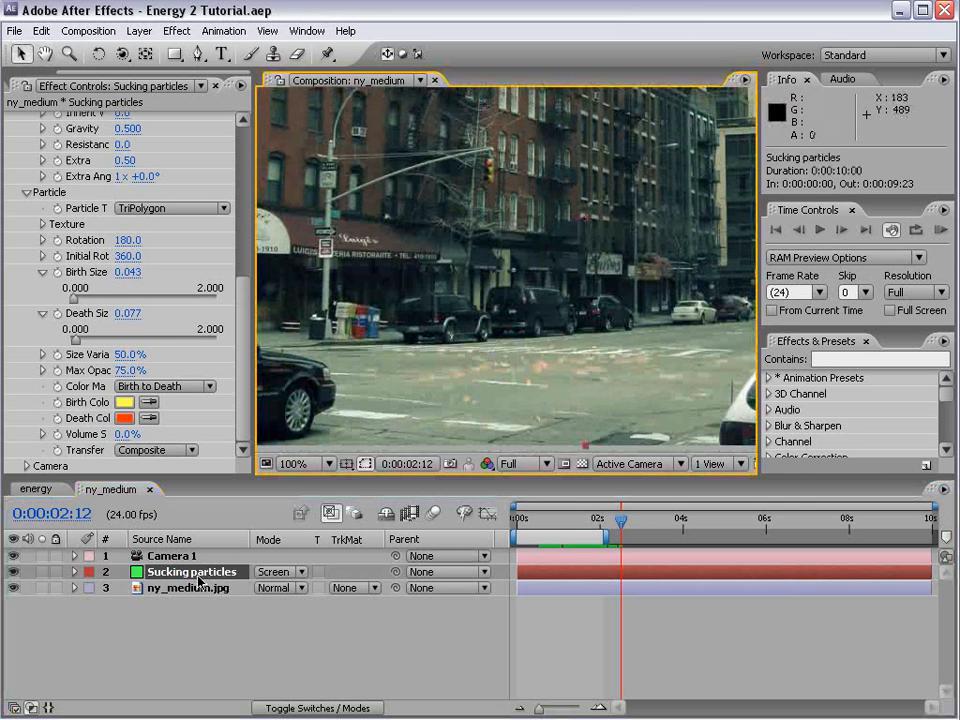
key("ctrl+d")
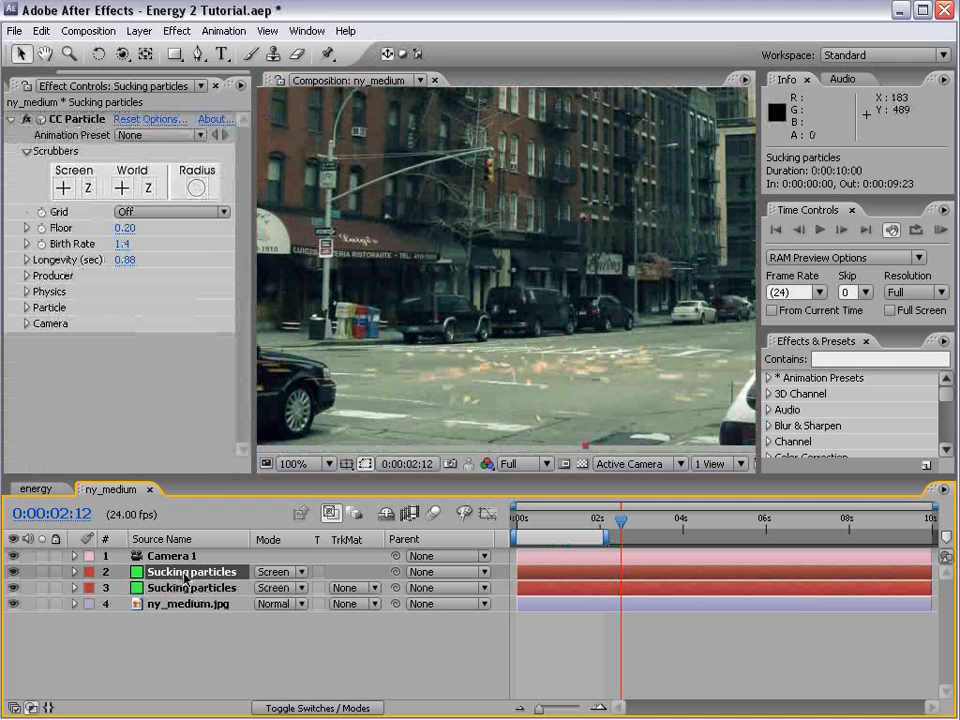
key("Return")
type("Twister")
key("Return")
- Set the Twister layer's physics animation to Twirl and hide the Sucking particles layer
left_click(108, 297)
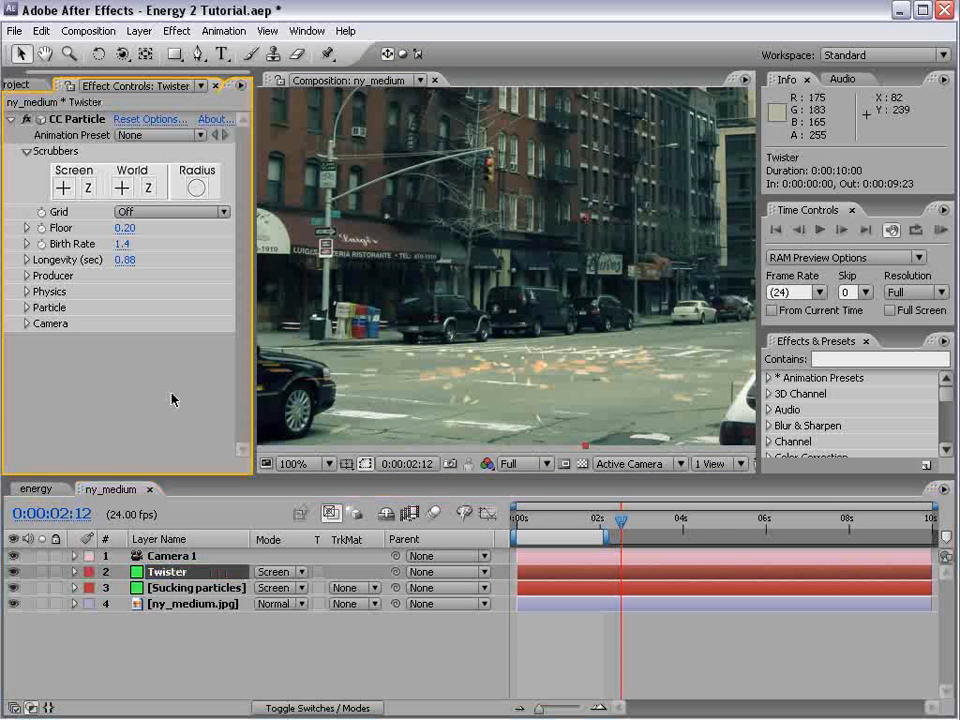
left_click(27, 292)
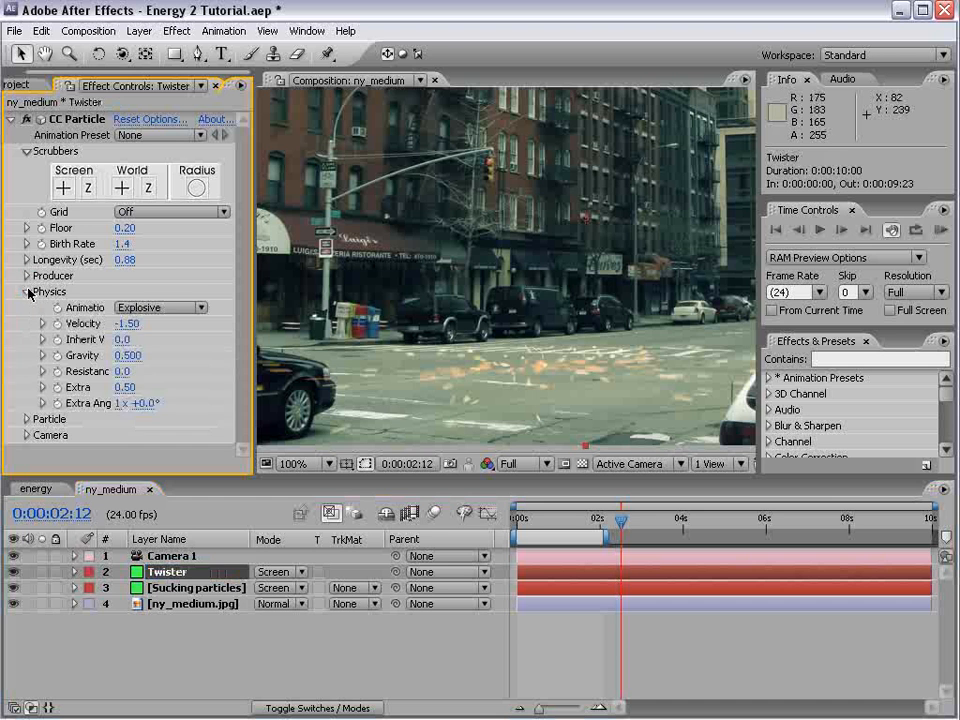
left_click(158, 312)
left_click(176, 388)
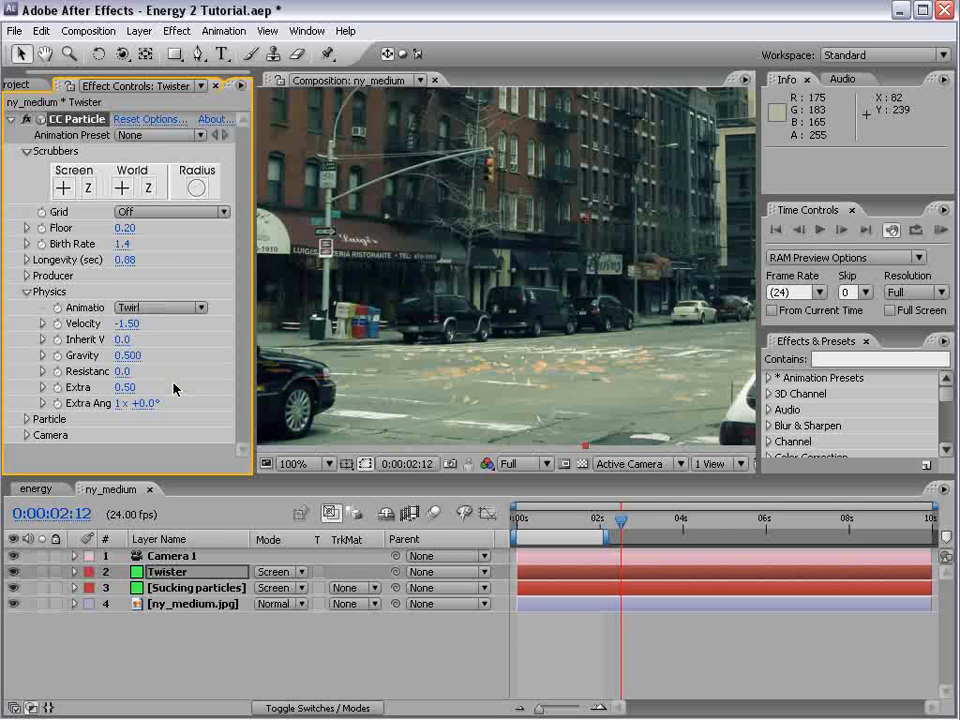
left_click_drag(576, 521, 553, 522)
left_click(13, 590)
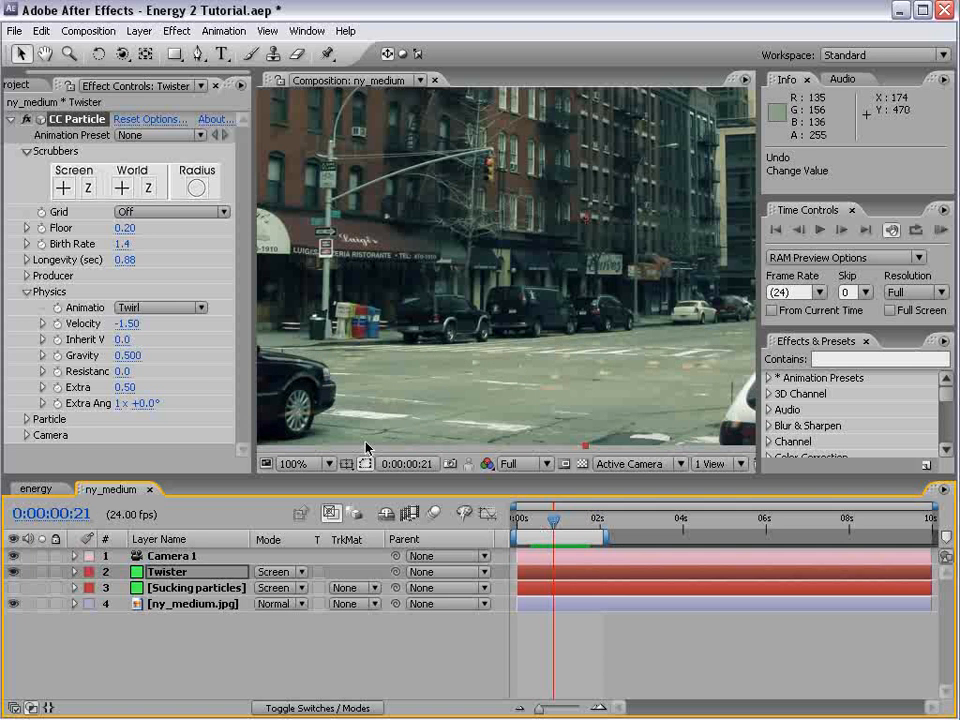
- Set the Twister producer's Radius X and Radius Z to 0.0
left_click(27, 276)
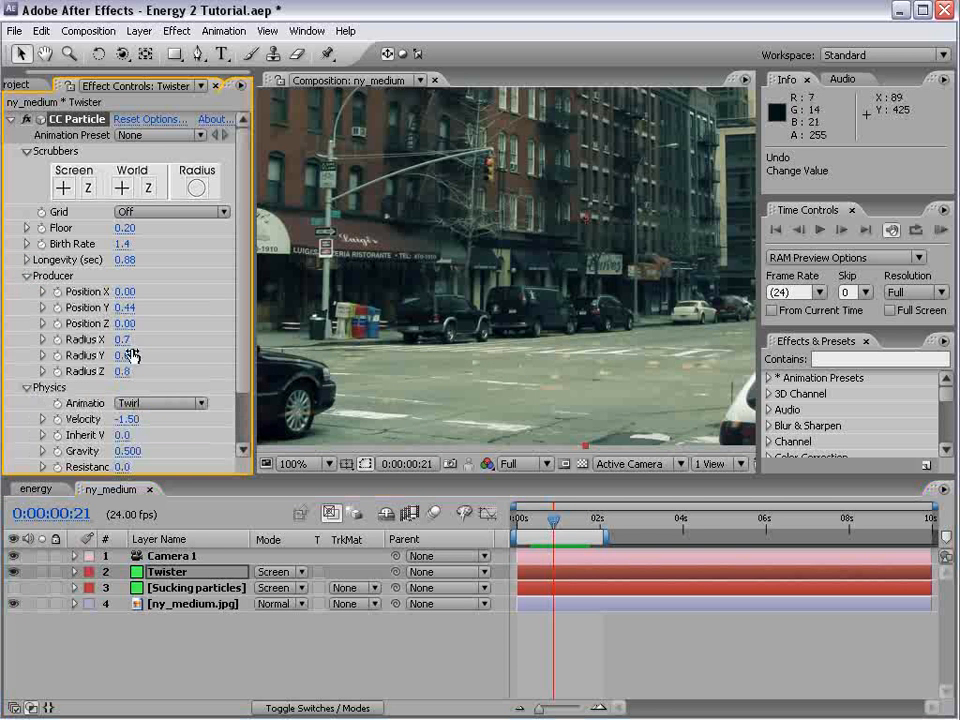
left_click_drag(118, 340, 64, 343)
left_click_drag(121, 377, 48, 374)
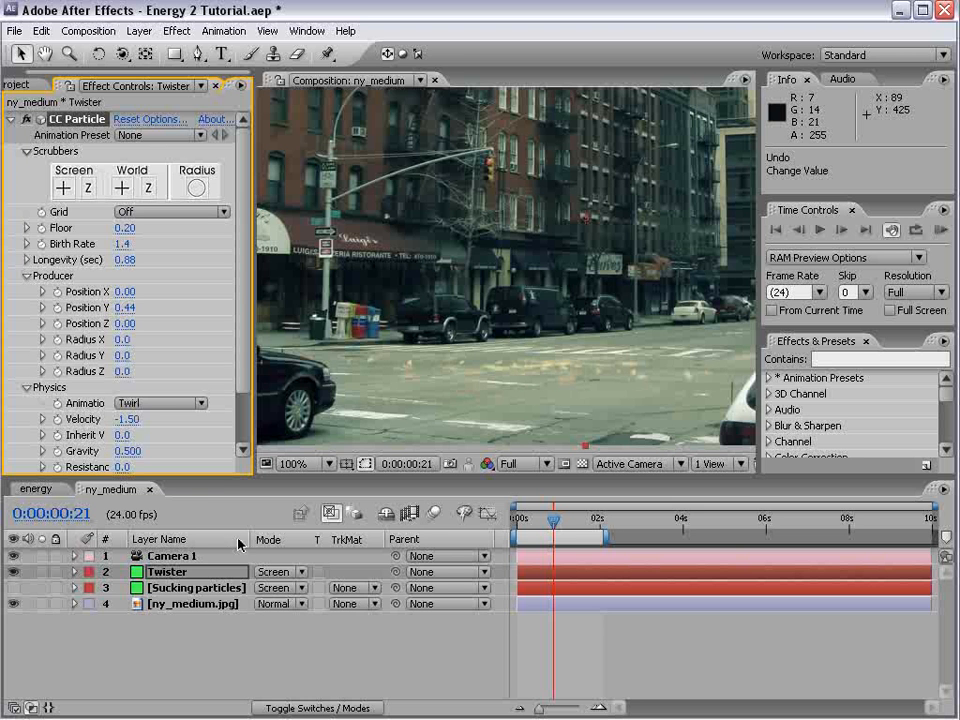
- Set the Twister layer's blending mode to Add and check it at 0:00:00:21
left_click(280, 572)
left_click(279, 540)
left_click_drag(549, 524, 553, 524)
- Set the Twister's Velocity and Gravity to 0, and its producer's Position Y to 0.03 and Radius Y to 0.2
scroll(120, 260, "down", 2)
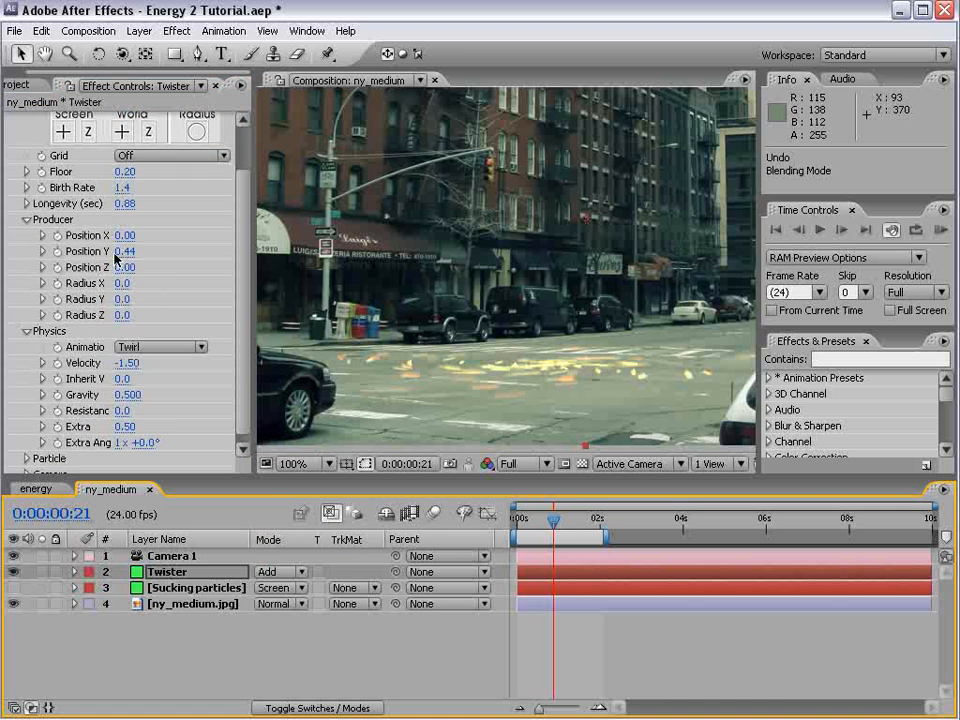
left_click(127, 364)
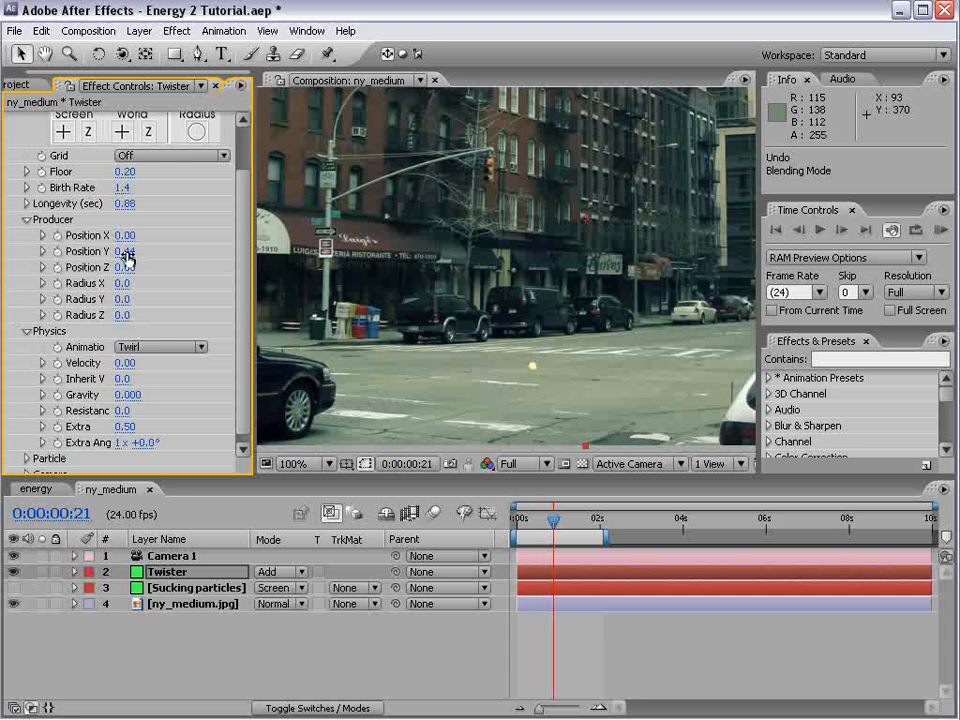
left_click(41, 251)
left_click_drag(124, 252, 95, 264)
left_click_drag(117, 328, 125, 310)
- Set the Twister's Velocity to 0.07 and Extra Angle to 1x+342°, reviewing the motion up to 0:00:01:19
scroll(152, 357, "down", 1)
left_click_drag(128, 369, 130, 361)
scroll(240, 377, "down", 1)
left_click_drag(152, 436, 222, 420)
left_click_drag(553, 521, 591, 521)
- Try a Gravity of -0.150 on the Twister and RAM-preview the rising particles
scroll(246, 296, "down", 3)
scroll(246, 296, "down", 2)
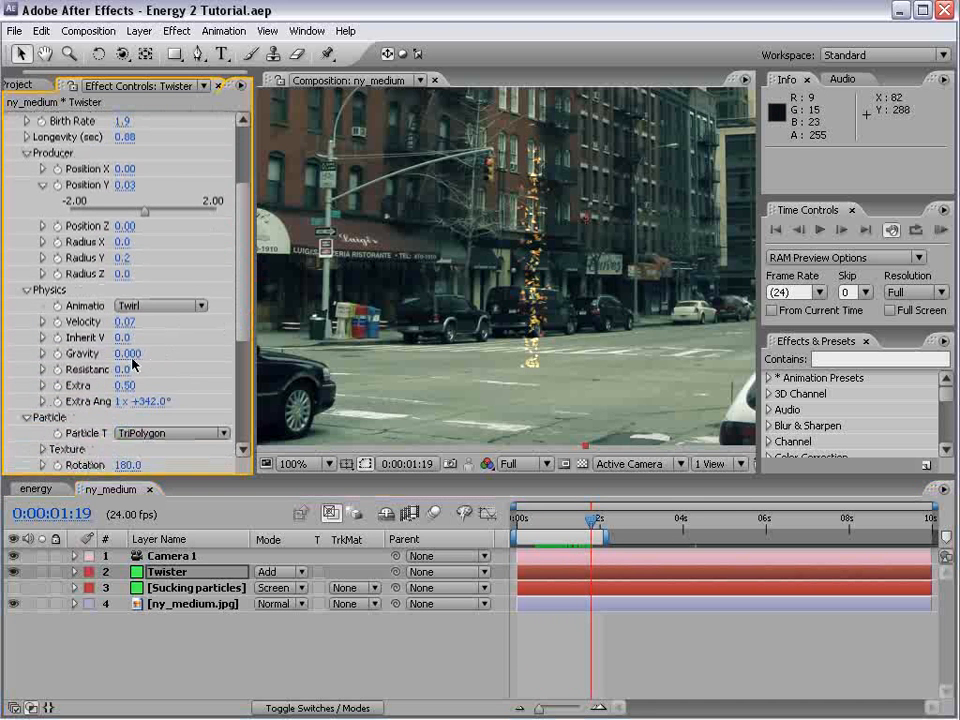
mouse_move(135, 362)
left_mouse_down()
mouse_move(120, 353)
mouse_move(130, 352)
left_mouse_up()
key("KP_0")
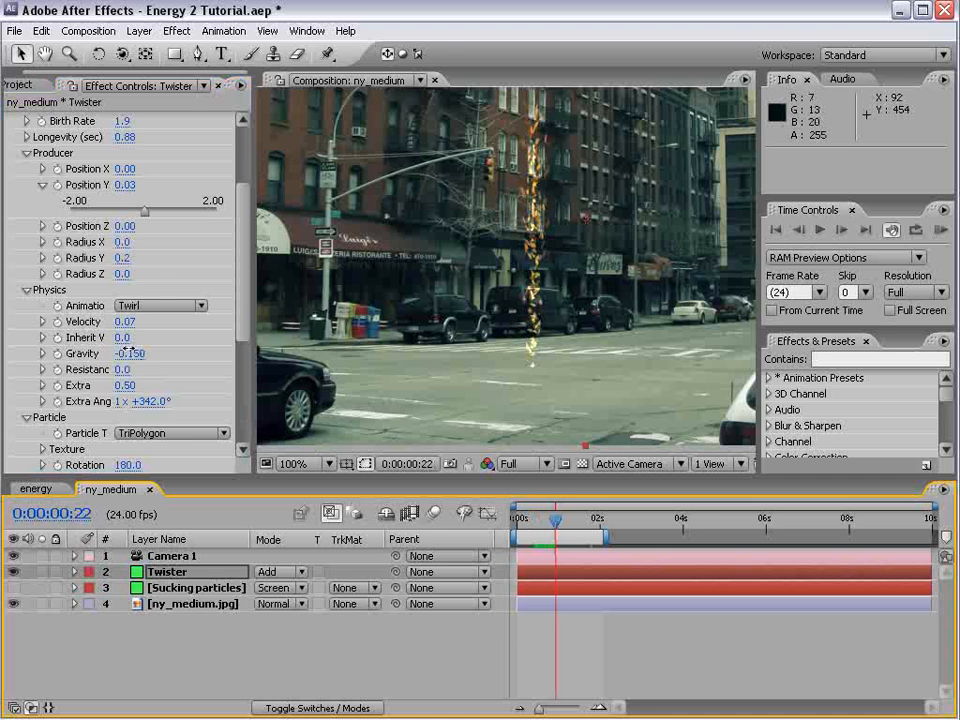
key("KP_0")
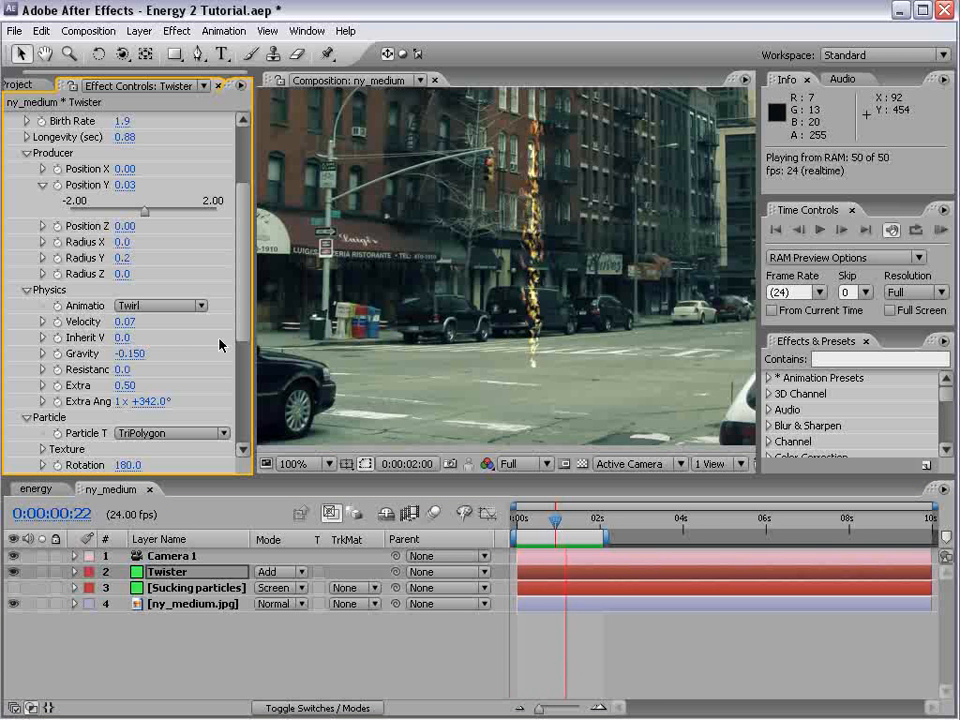
- Set the Twister's Gravity to -0.05, RAM-preview it and inspect the particle column against the street
left_click(129, 354)
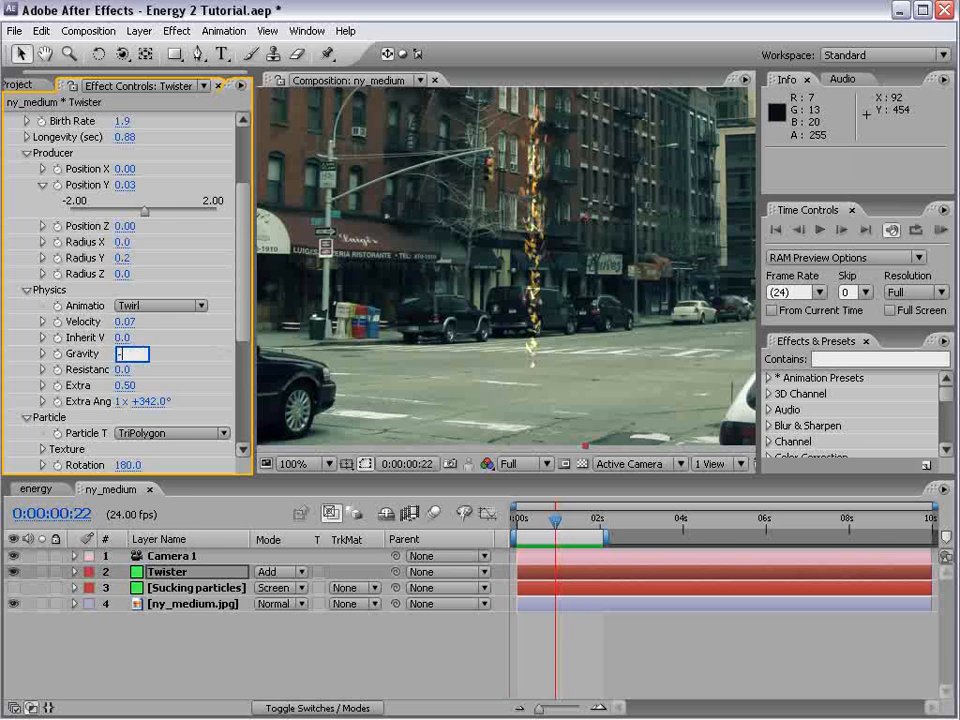
type("-.05")
key("Return")
key("KP_0")
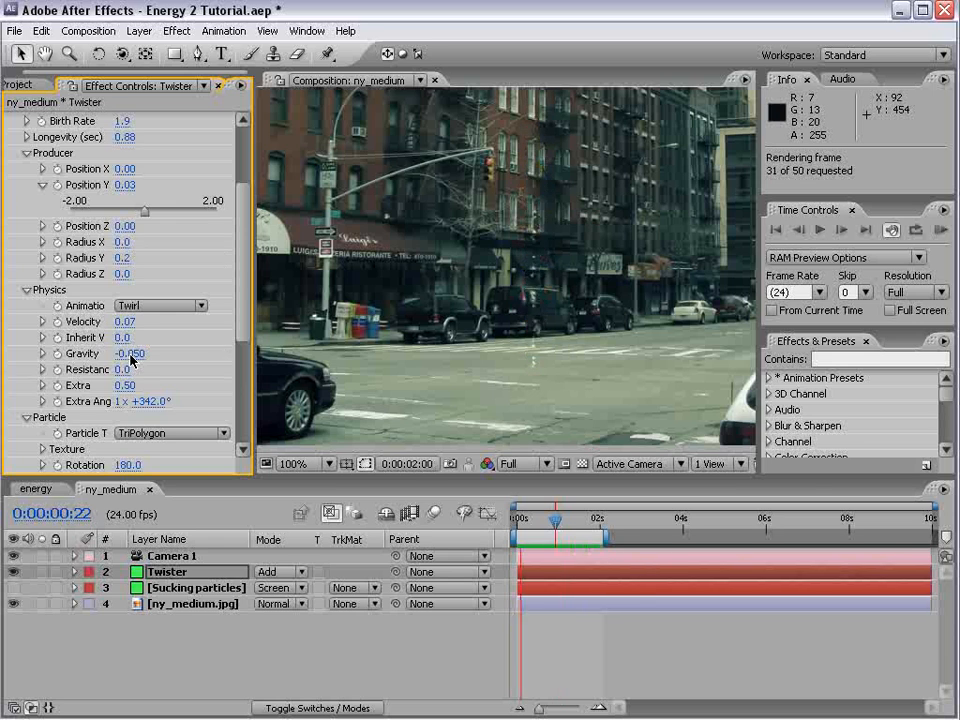
key("grave")
key("grave")
scroll(516, 328, "down", 1)
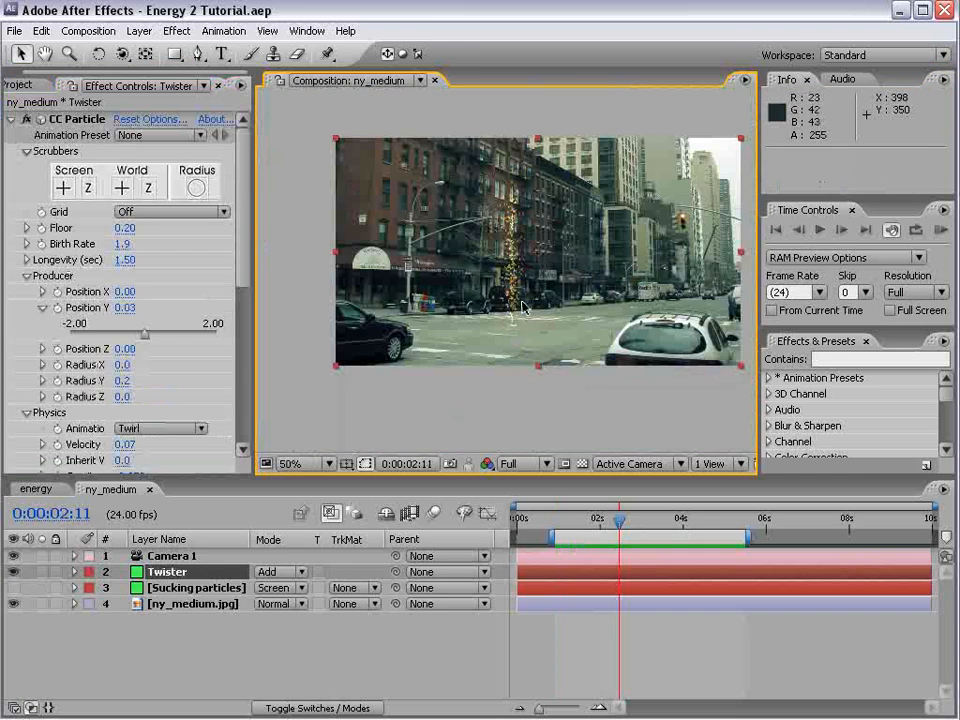
scroll(509, 320, "up", 1)
key("v")
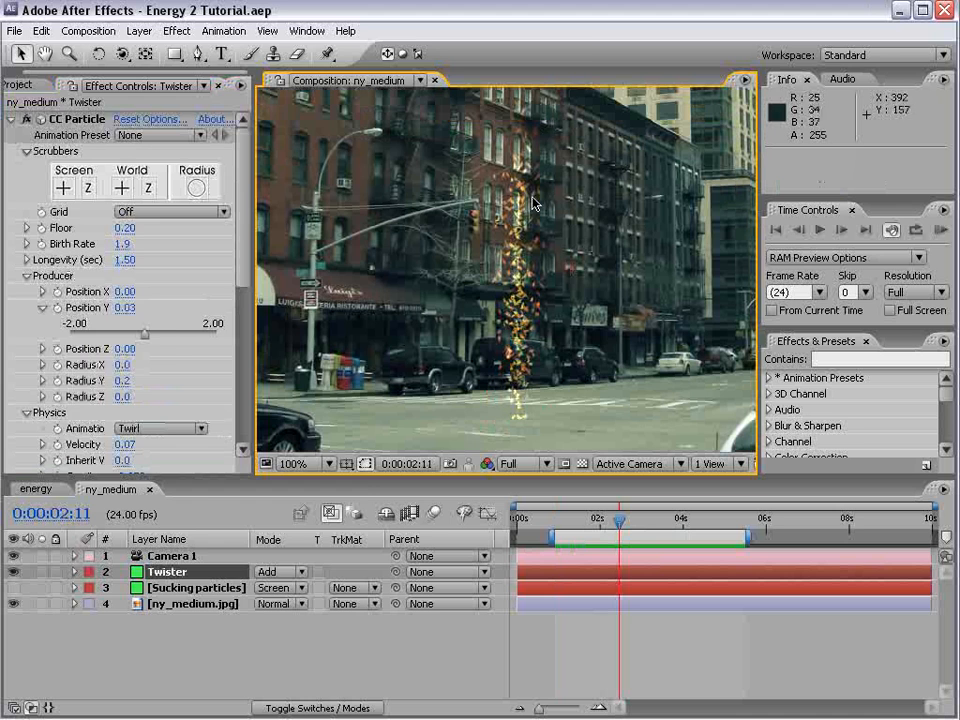
- Create a new comp-sized solid coloured orange (RGB 255, 177, 76)
left_click(135, 32)
mouse_move(142, 48)
left_click(389, 66)
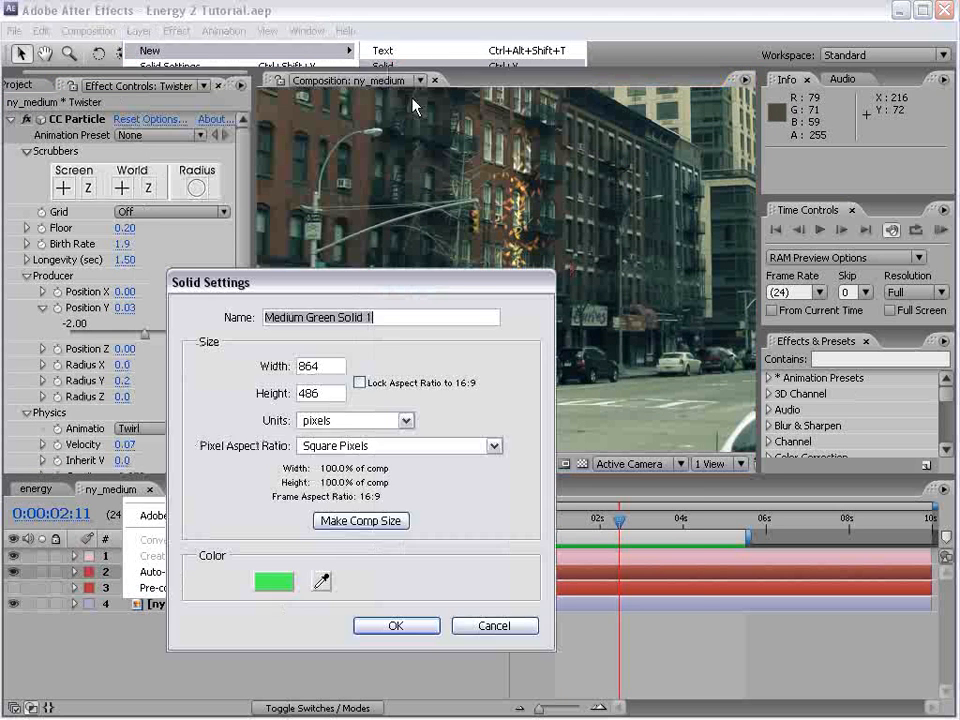
left_click(273, 583)
left_click_drag(482, 614, 486, 628)
left_click(645, 409)
left_click(392, 626)
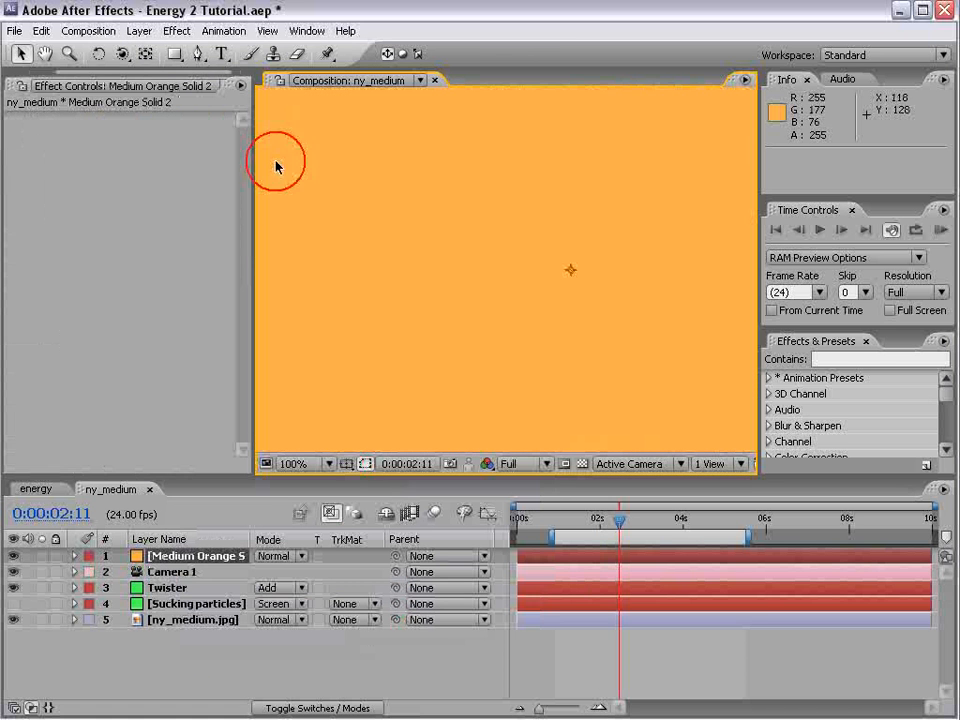
- Hide the orange solid and draw a closed, tapered Pen mask on it around the particle column, from the street to its tip
key("g")
left_click(50, 432)
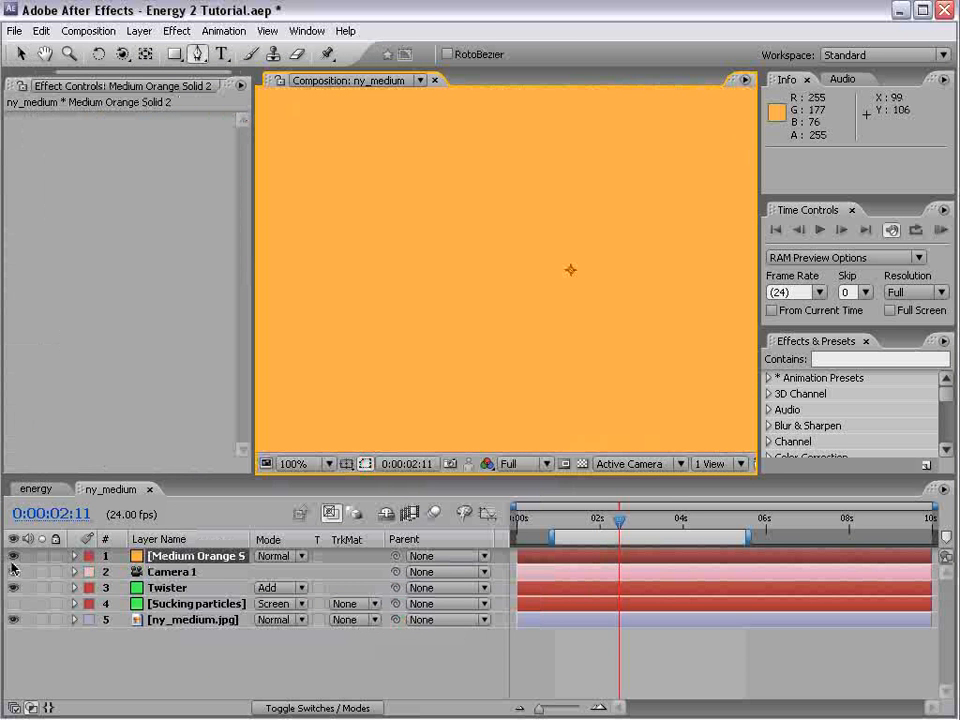
left_click(13, 556)
left_click(200, 562)
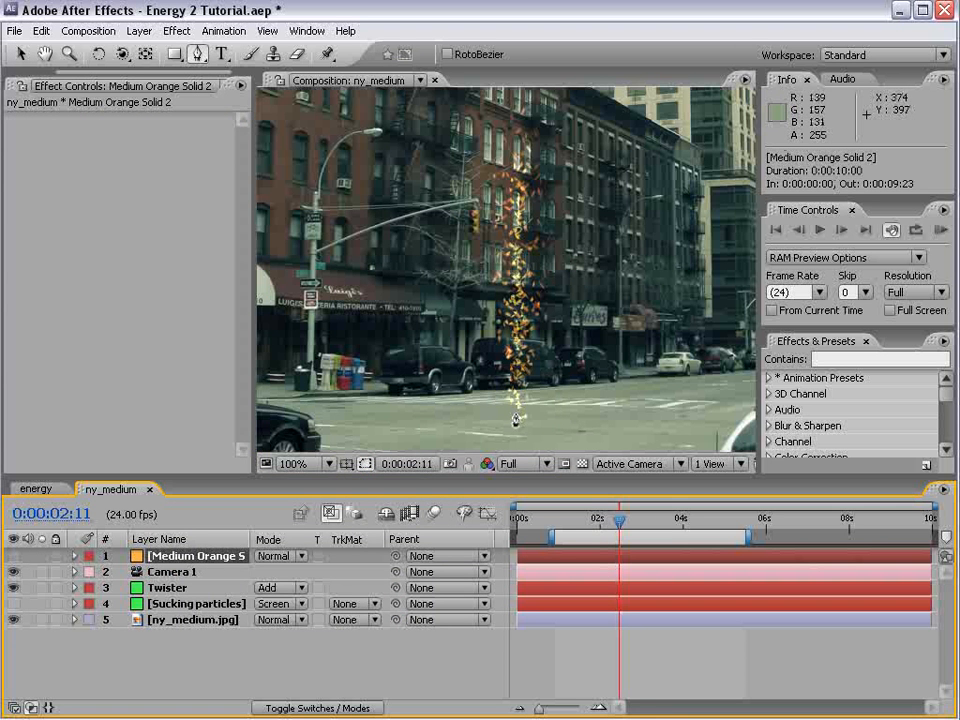
left_click(515, 413)
left_click(497, 359)
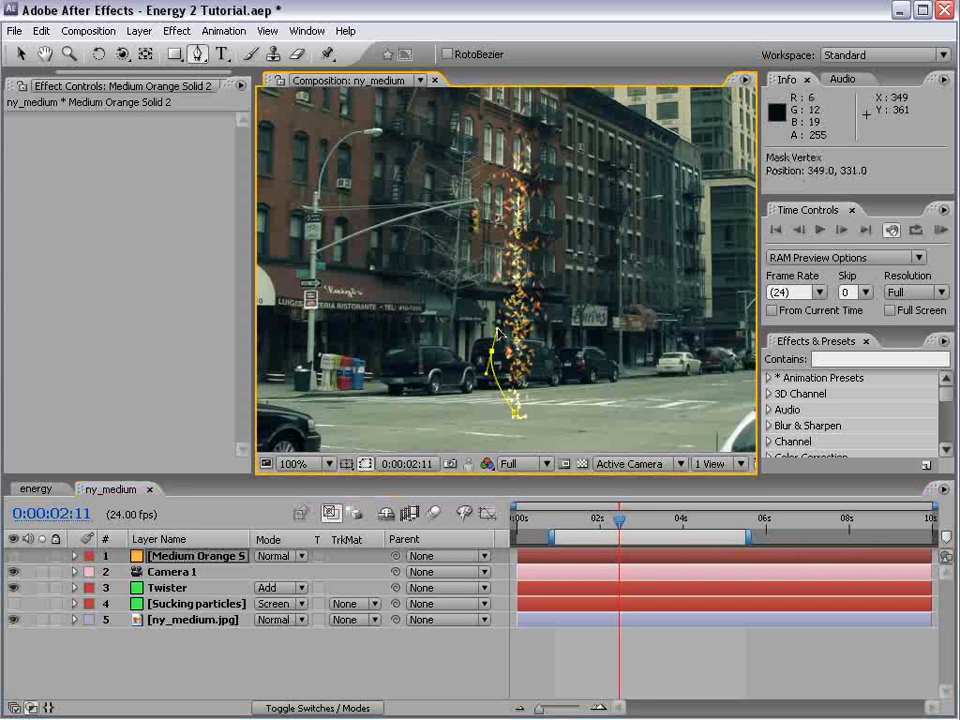
left_click(517, 150)
left_click(522, 192)
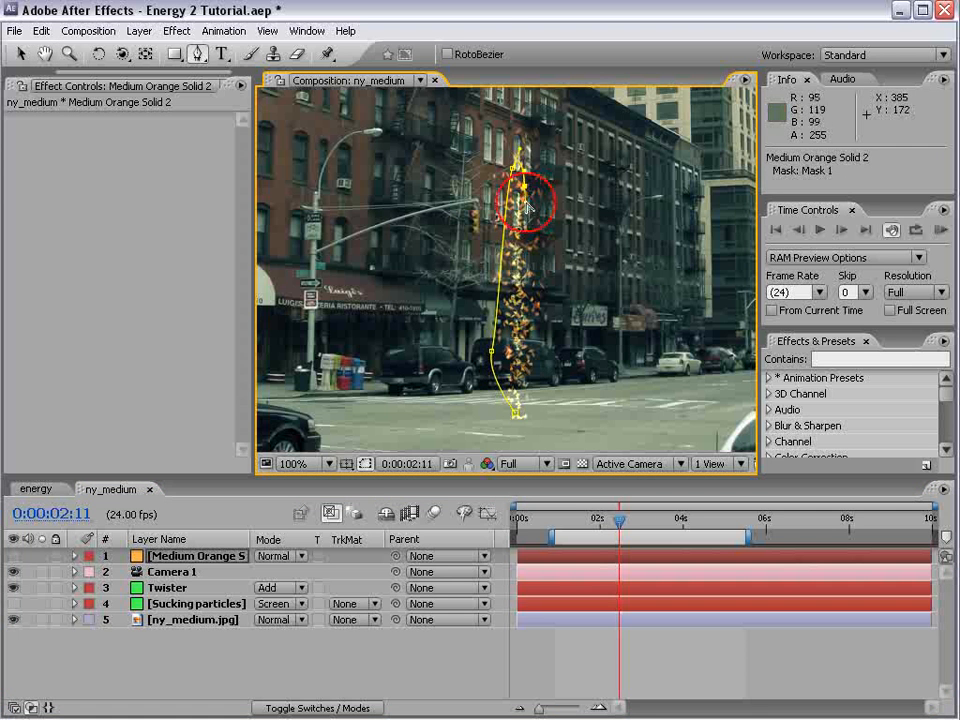
left_click(541, 322)
left_click(537, 355)
left_click(516, 413)
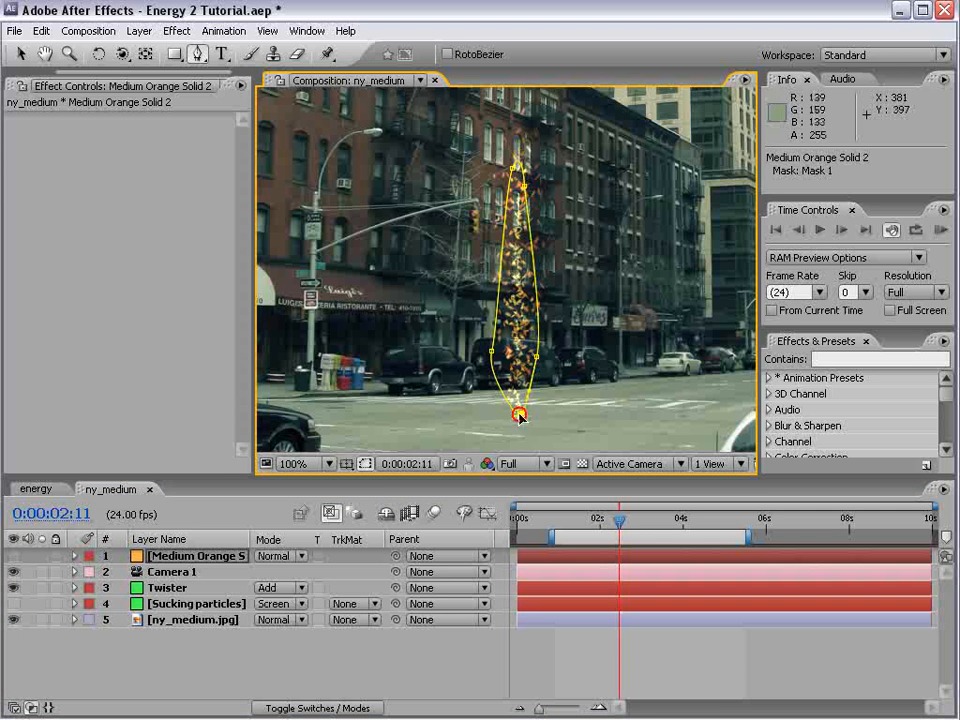
- Show the orange solid again, feather its mask by 18 pixels and set its blending mode to Add
left_click(11, 556)
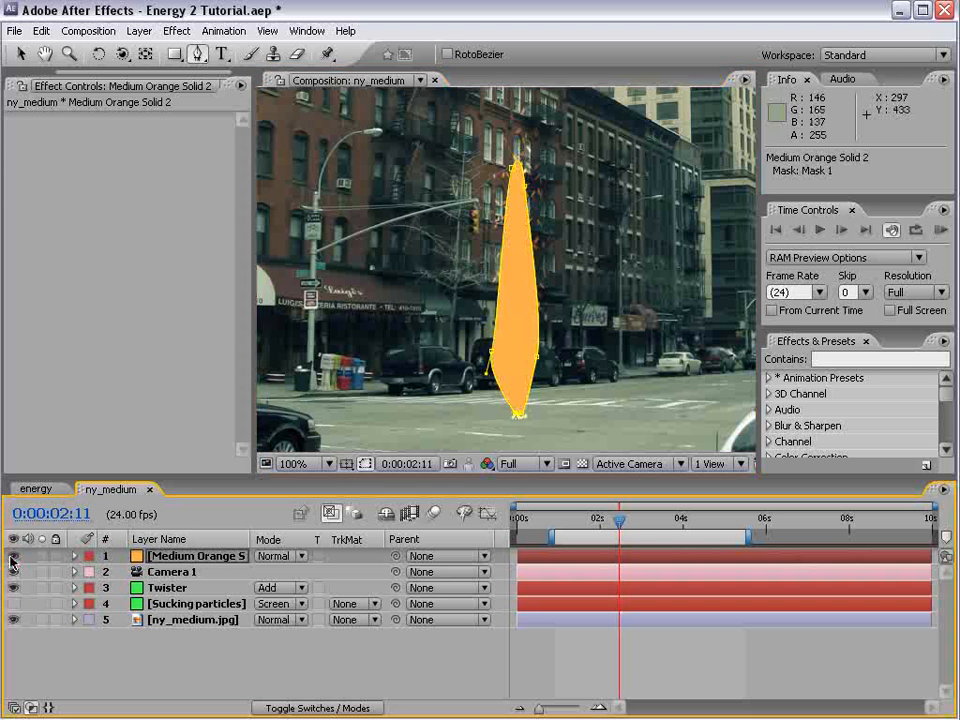
key("f")
left_click_drag(307, 597, 314, 588)
left_click(280, 556)
left_click(285, 716)
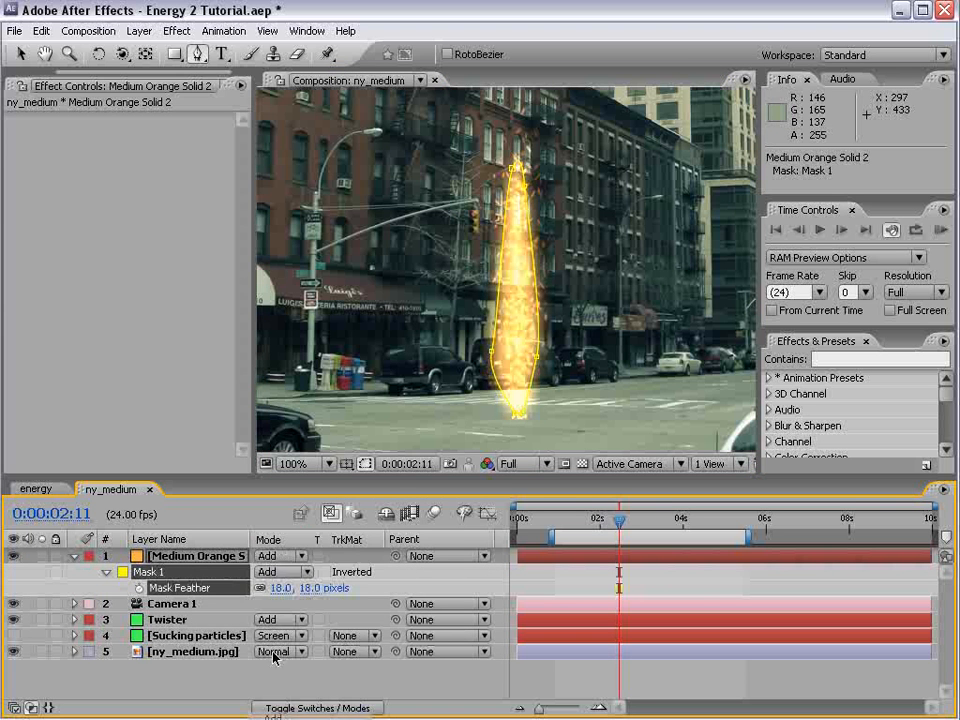
left_click(279, 555)
left_click(279, 553)
- Reshape the orange solid's mask into a much narrower sliver along the middle of the particle column, then RAM-preview it
key("v")
left_click_drag(543, 353, 525, 367)
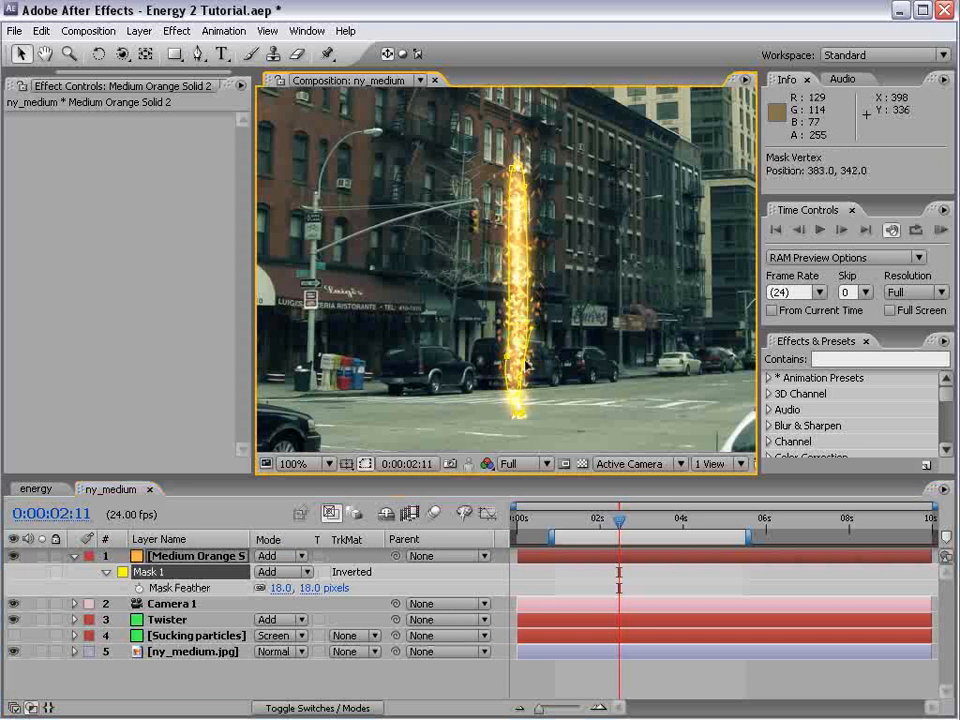
left_click_drag(527, 290, 524, 236)
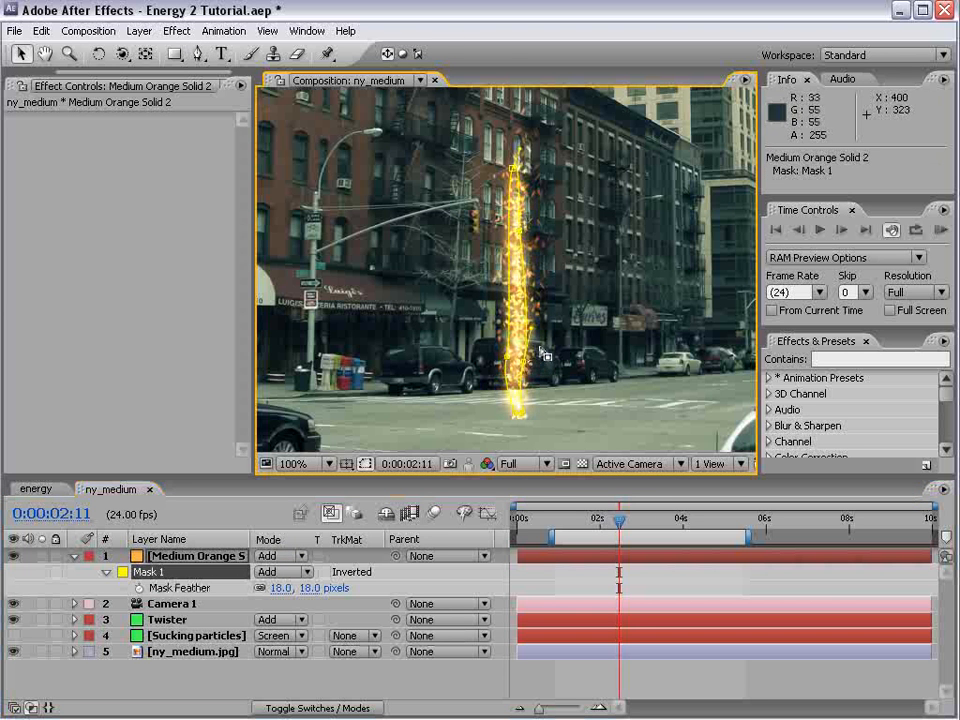
left_click_drag(506, 360, 511, 372)
mouse_move(517, 168)
left_mouse_down()
mouse_move(526, 182)
mouse_move(518, 178)
left_mouse_up()
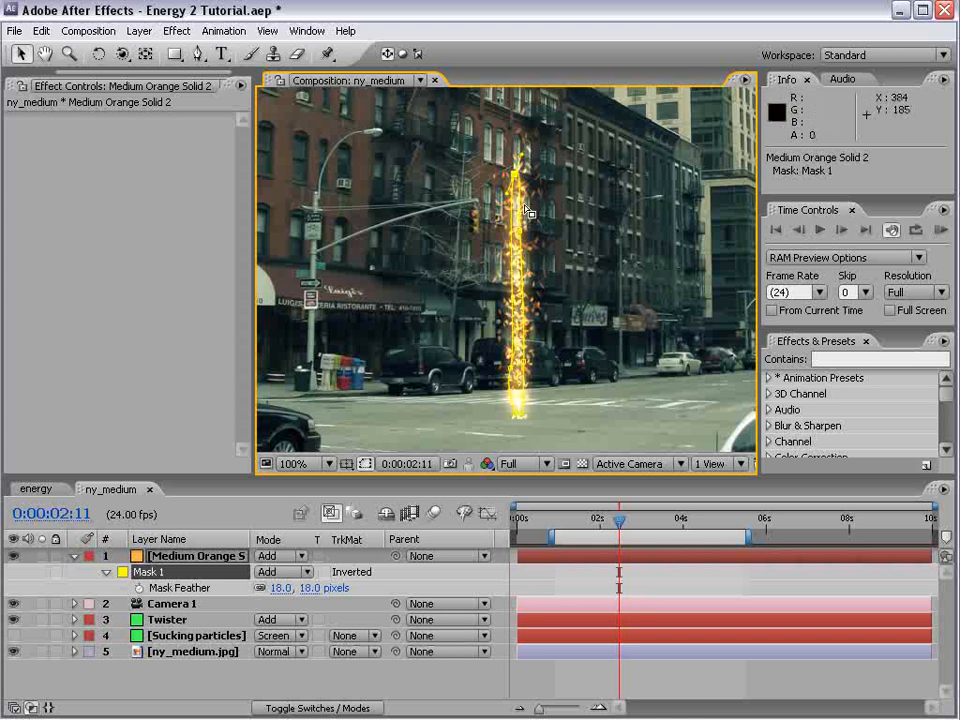
left_click(567, 589)
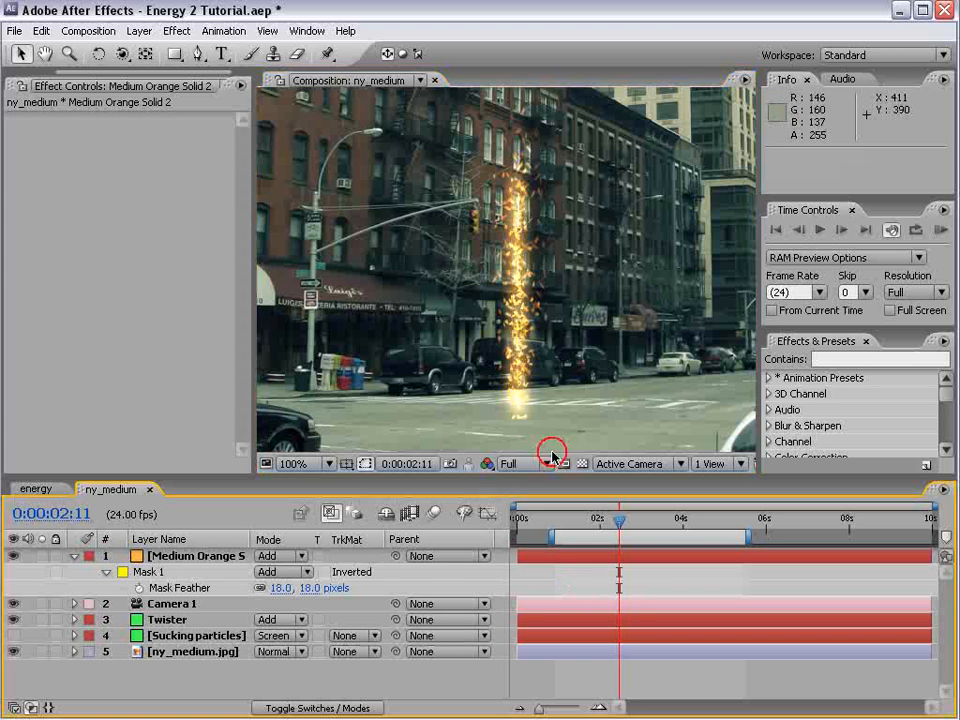
key("KP_0")
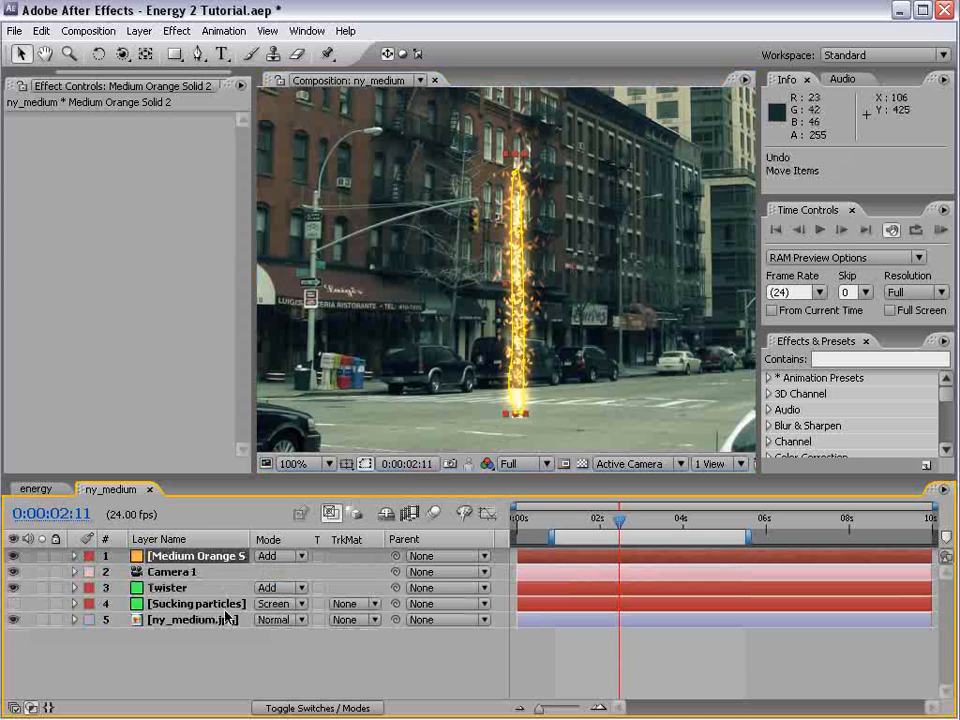
- Place the orange solid directly below Camera 1 in the layer stack and rename it Core
left_click(240, 646)
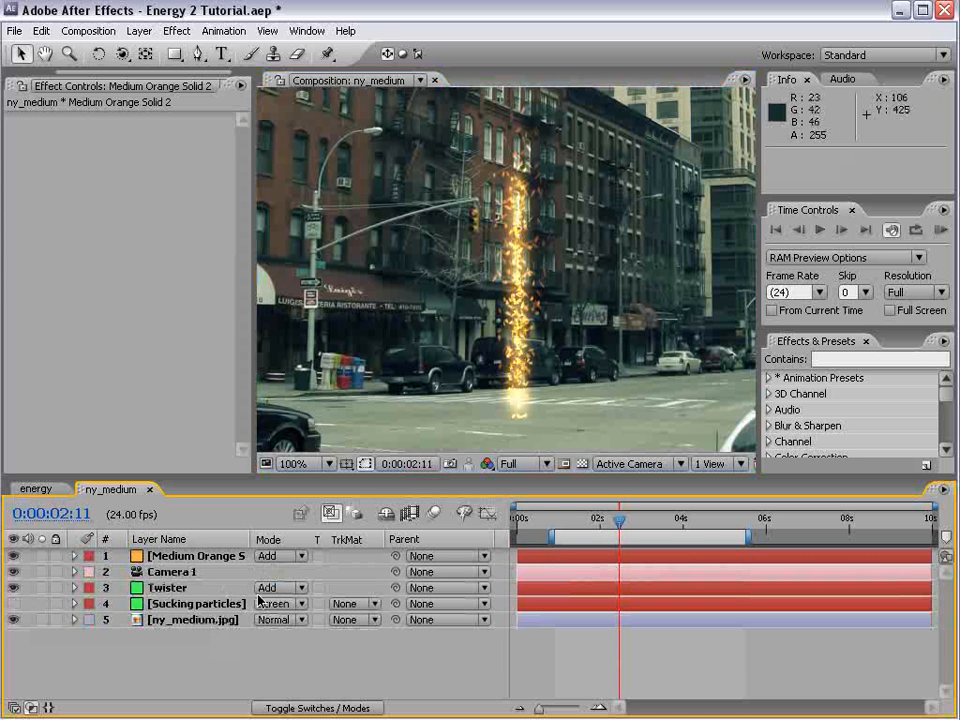
left_click_drag(155, 557, 172, 576)
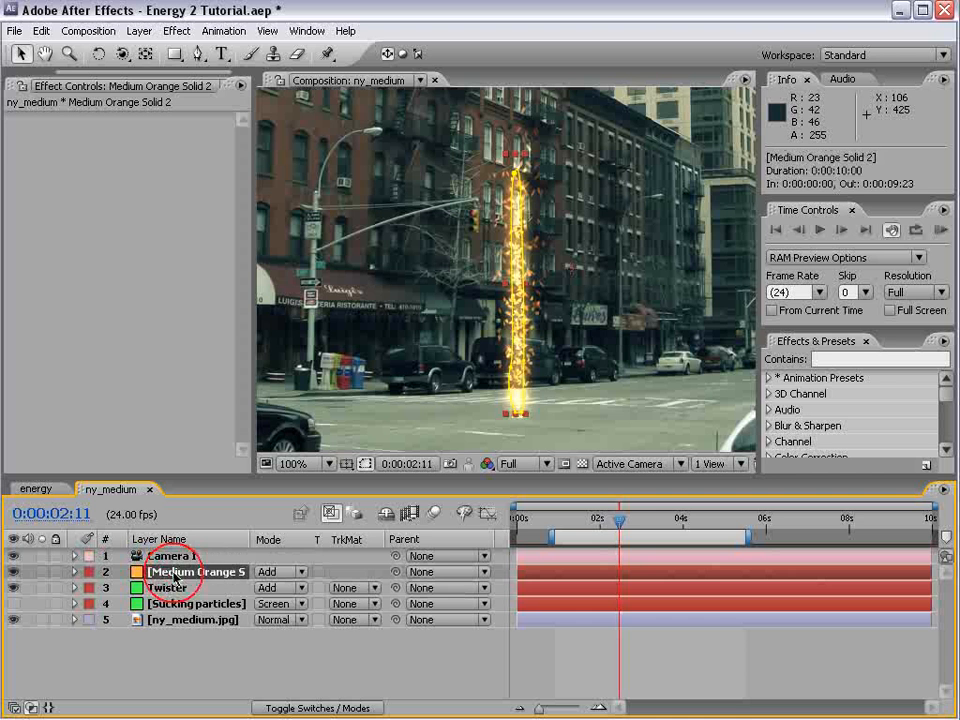
type("Core")
key("Return")
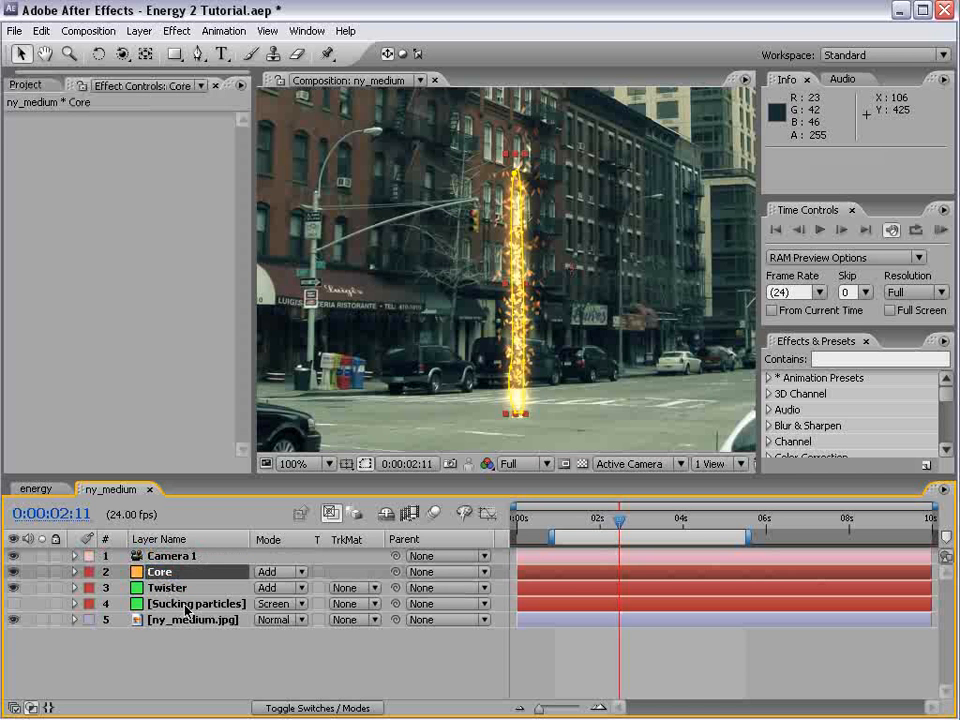
left_click(213, 665)
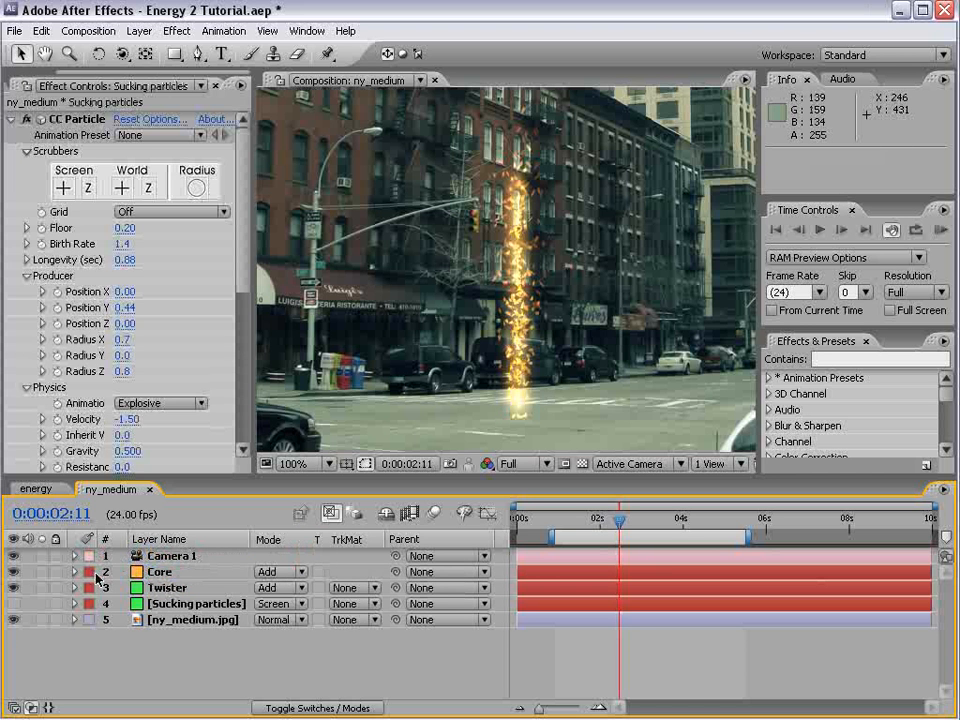
left_click(160, 571)
left_click(167, 587, "ctrl")
left_click(184, 676)
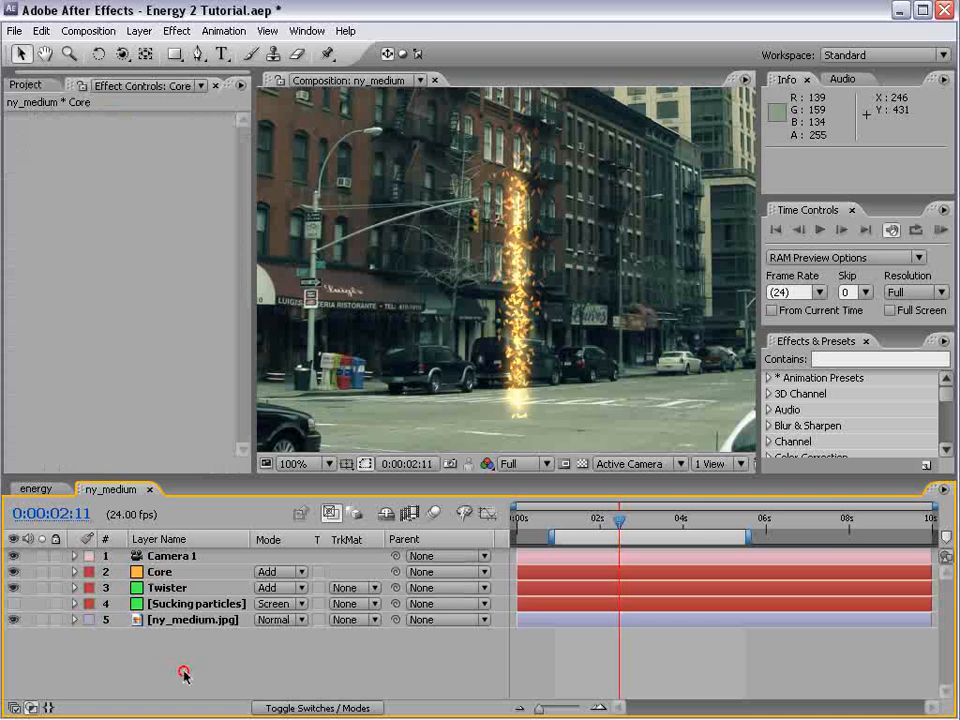
- Duplicate the Camera 1 layer
left_click(165, 558)
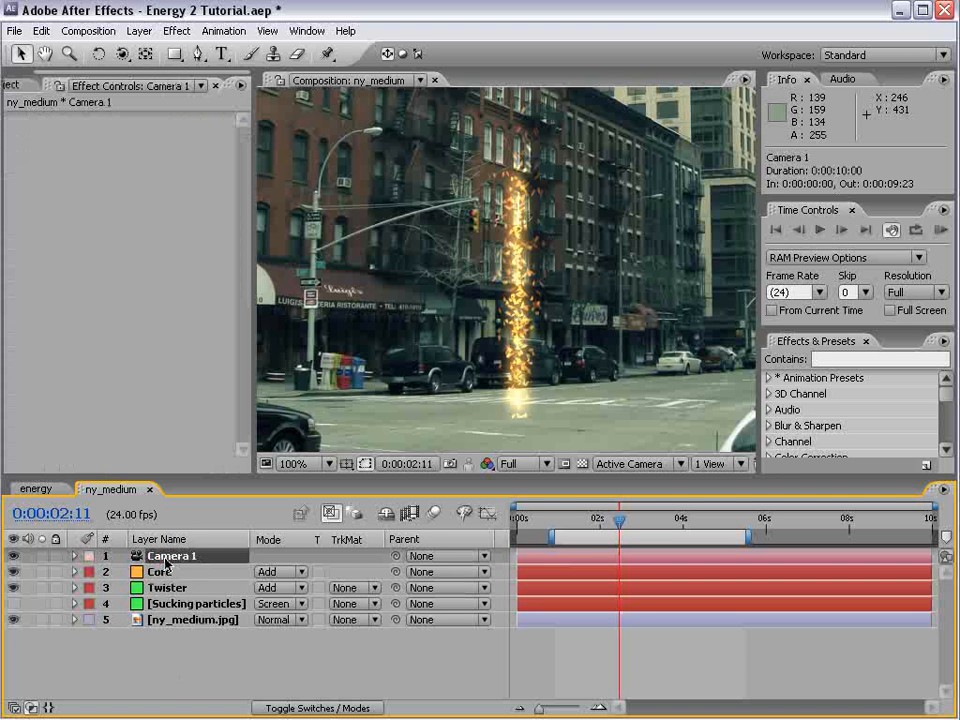
left_click(41, 31)
left_click(81, 194)
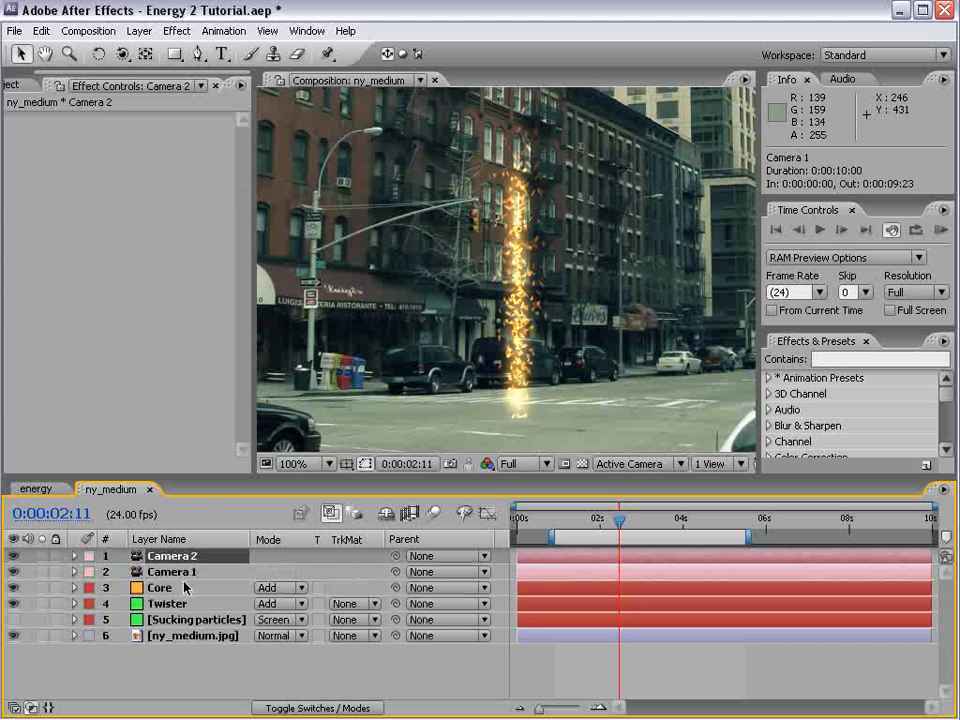
- Pre-compose Camera 1, Core and Twister into a new composition named twister, moving all attributes into it
left_click(177, 572)
left_click(160, 604, "shift")
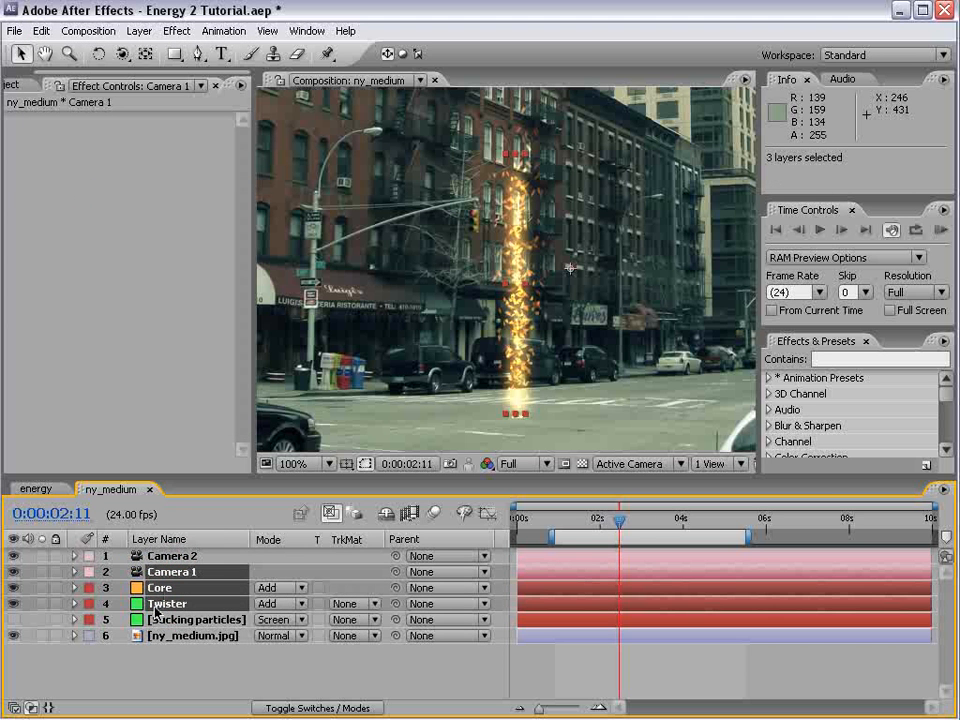
left_click(139, 31)
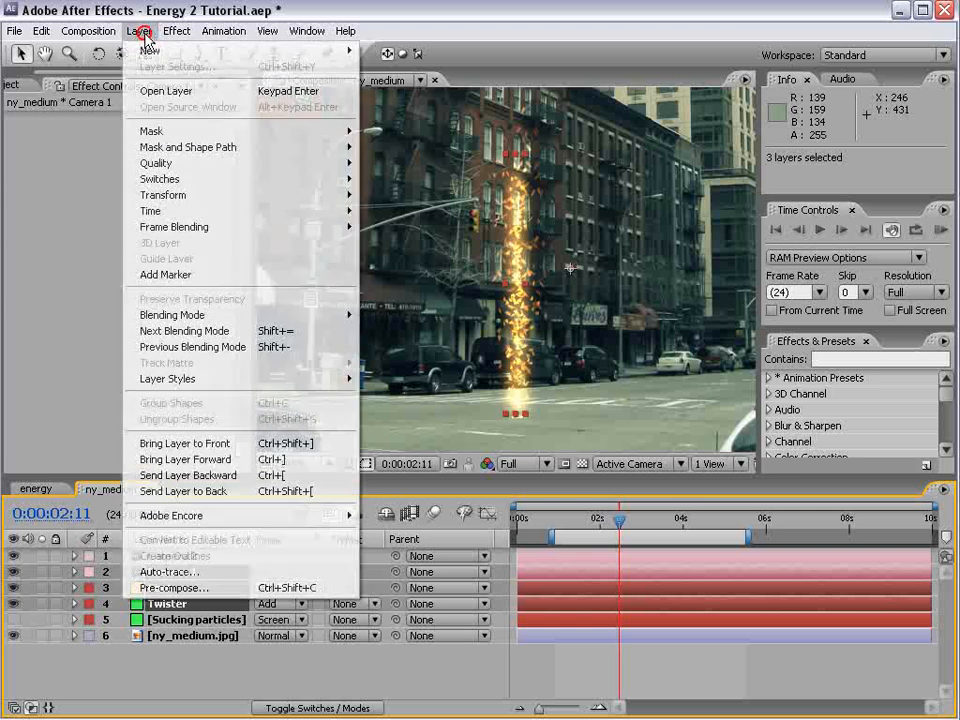
left_click(186, 590)
type("twister")
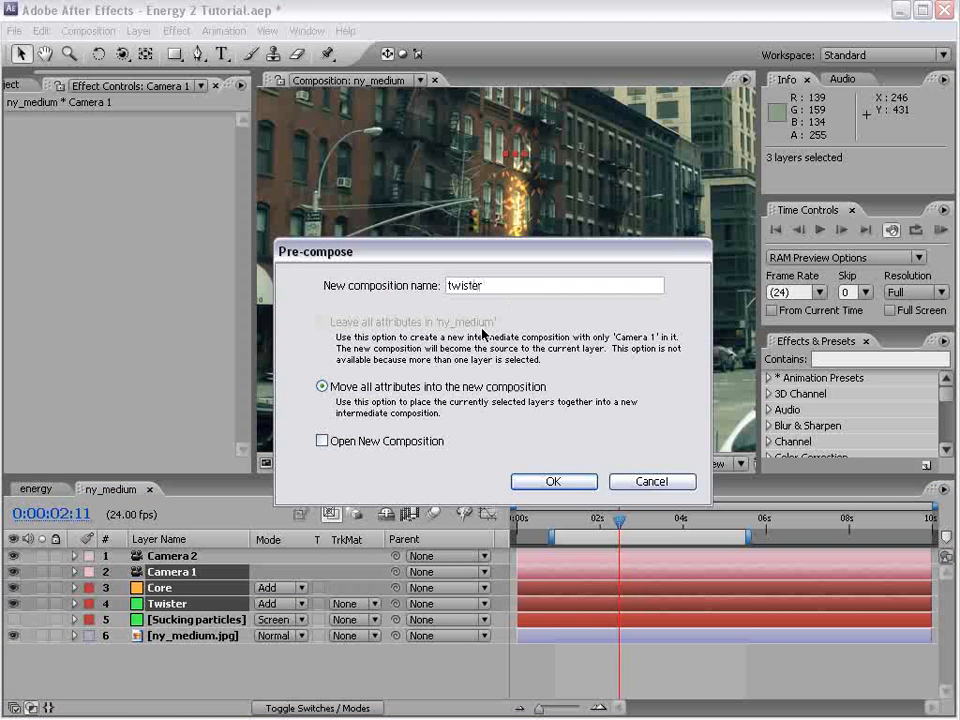
left_click(553, 481)
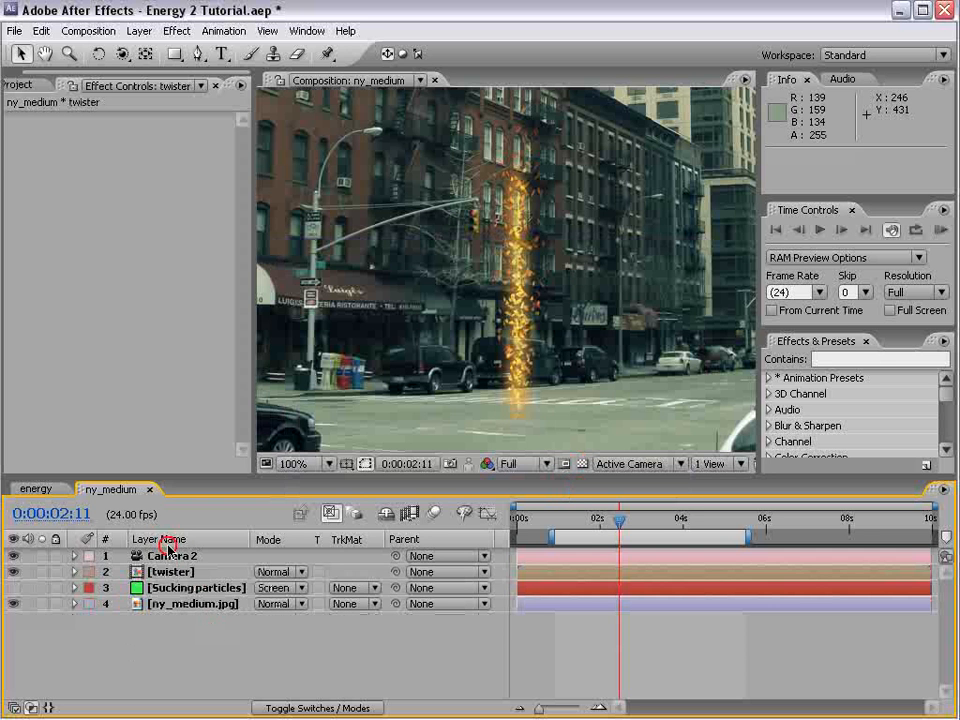
- Set the twister pre-comp's blending mode to Add and apply the Turbulent Displace effect to it
left_click(174, 572)
left_click(278, 572)
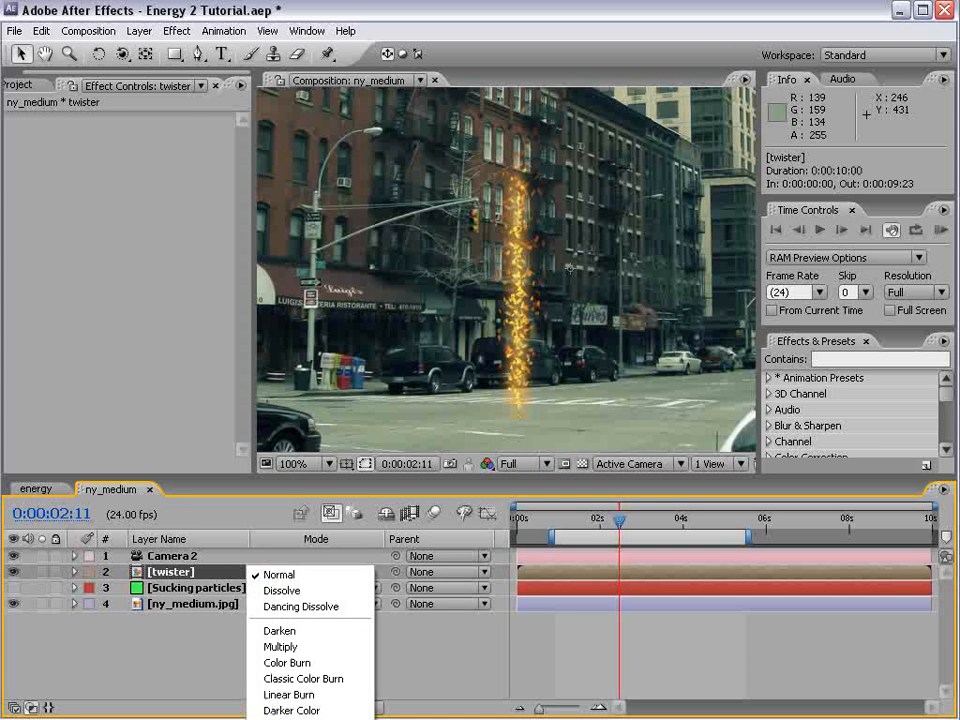
left_click(280, 716)
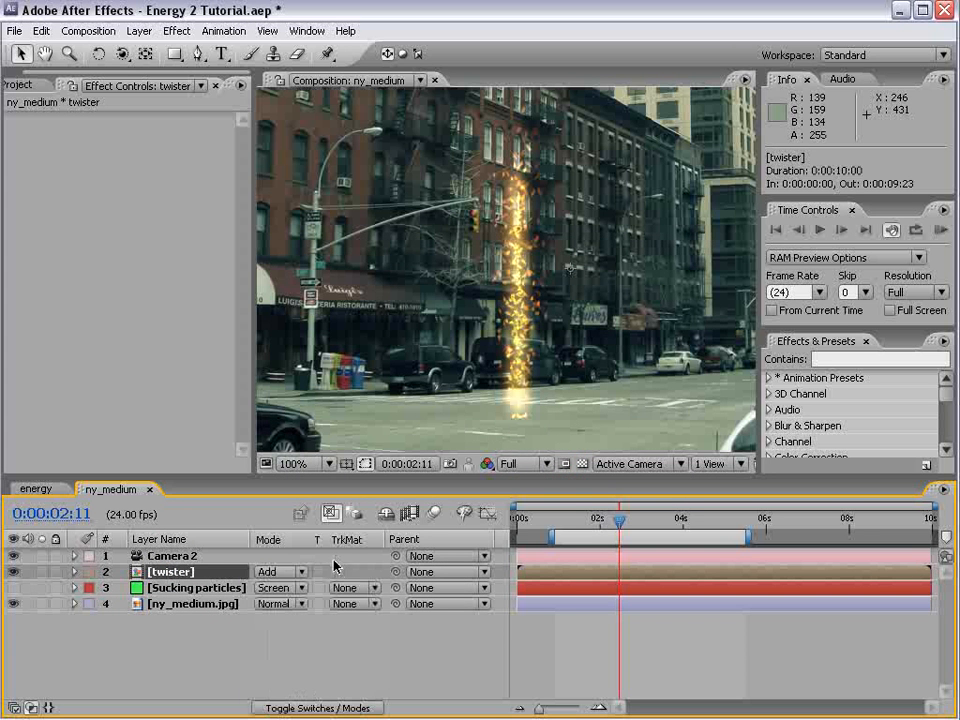
left_click(185, 30)
mouse_move(330, 218)
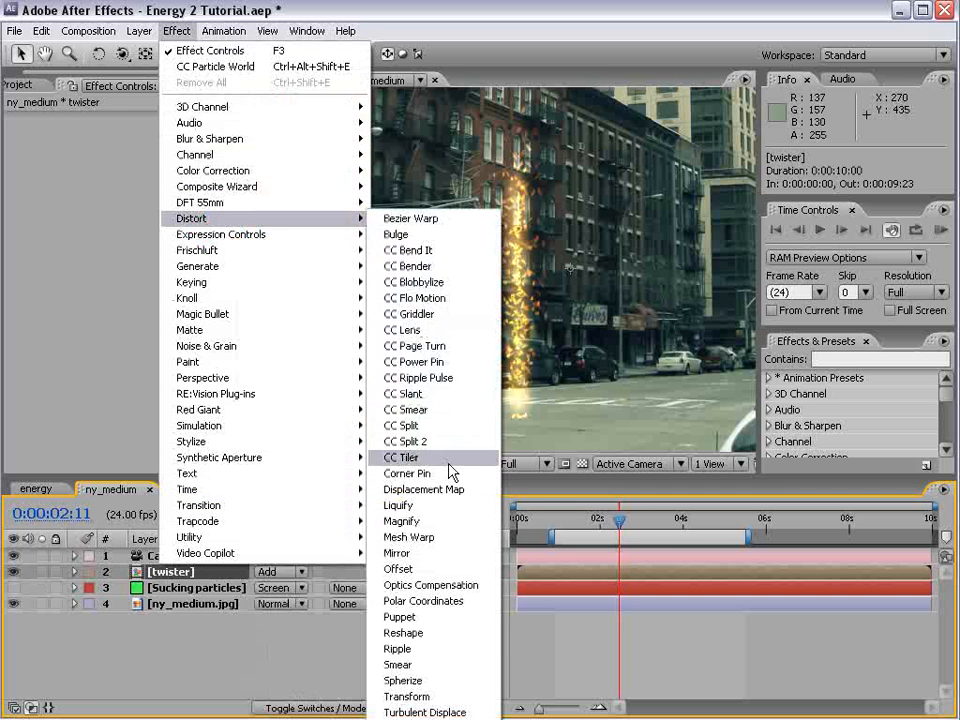
left_click(472, 711)
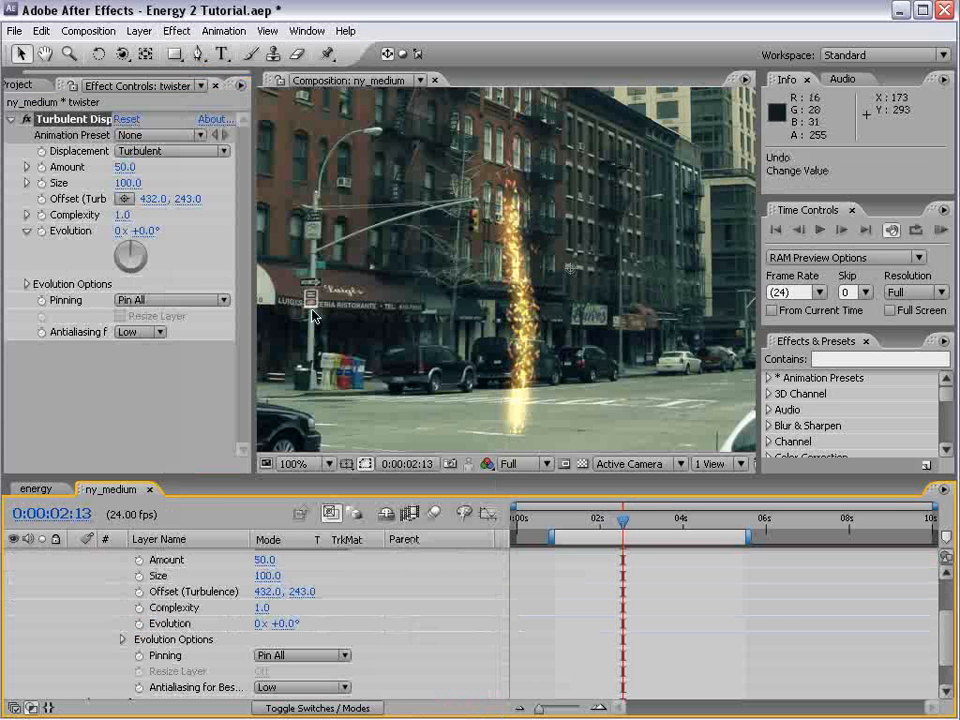
- Test the Turbulent Displace Evolution, drive it with the expression time*200, shift the work area slightly later and RAM-preview the motion
left_click_drag(148, 231, 818, 242)
key("ctrl+z")
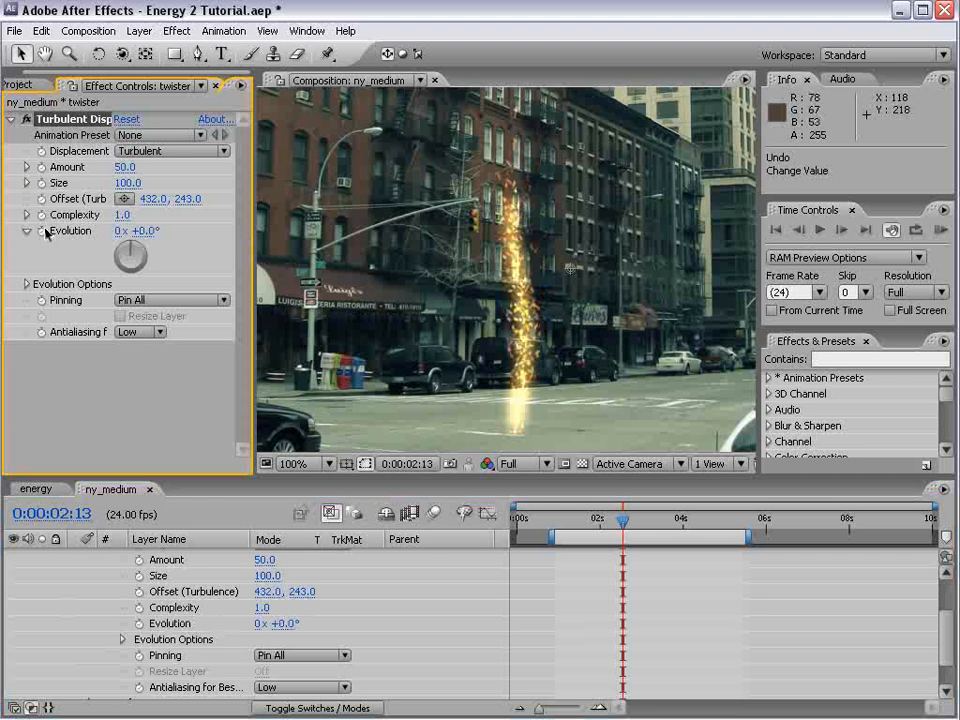
left_click(42, 232, "alt")
type("time*")
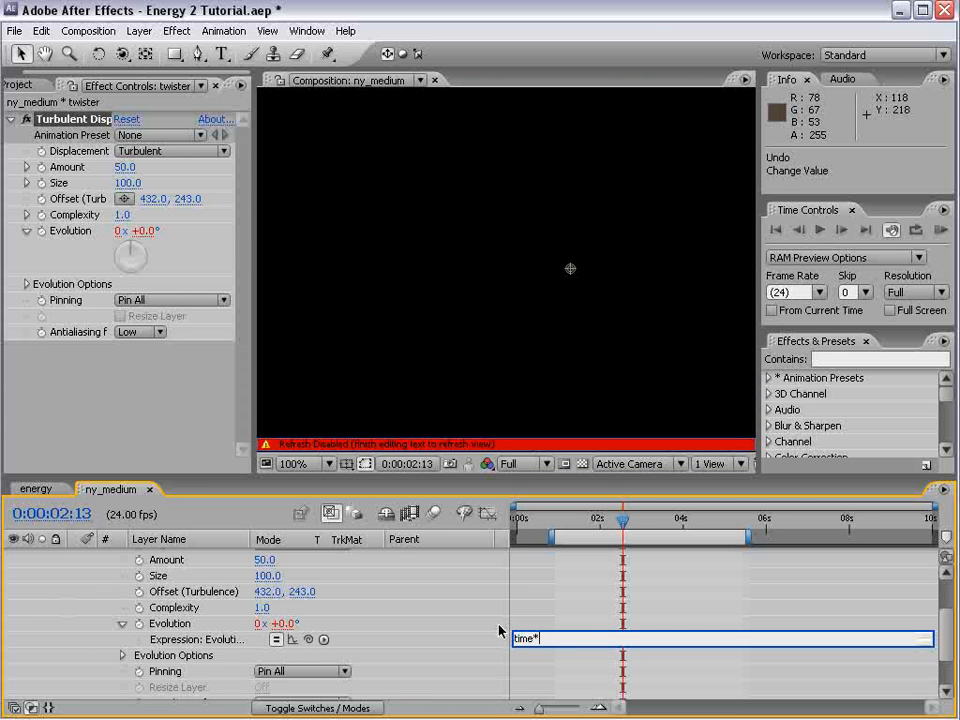
type("200")
key("KP_Enter")
left_click_drag(580, 537, 594, 537)
key("KP_0")
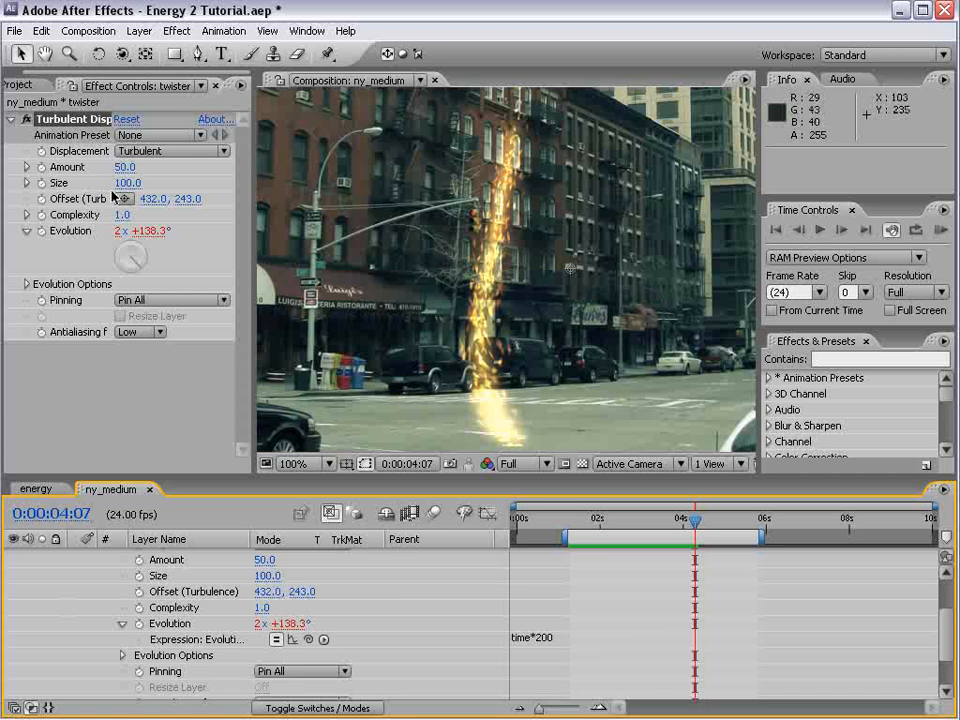
- Set the Turbulent Displace Amount to 35 and Size to 34, RAM-preview the twister and save the project
mouse_move(132, 170)
left_mouse_down()
mouse_move(75, 172)
mouse_move(125, 185)
mouse_move(94, 186)
mouse_move(124, 174)
mouse_move(95, 194)
mouse_move(132, 167)
mouse_move(120, 168)
left_mouse_up()
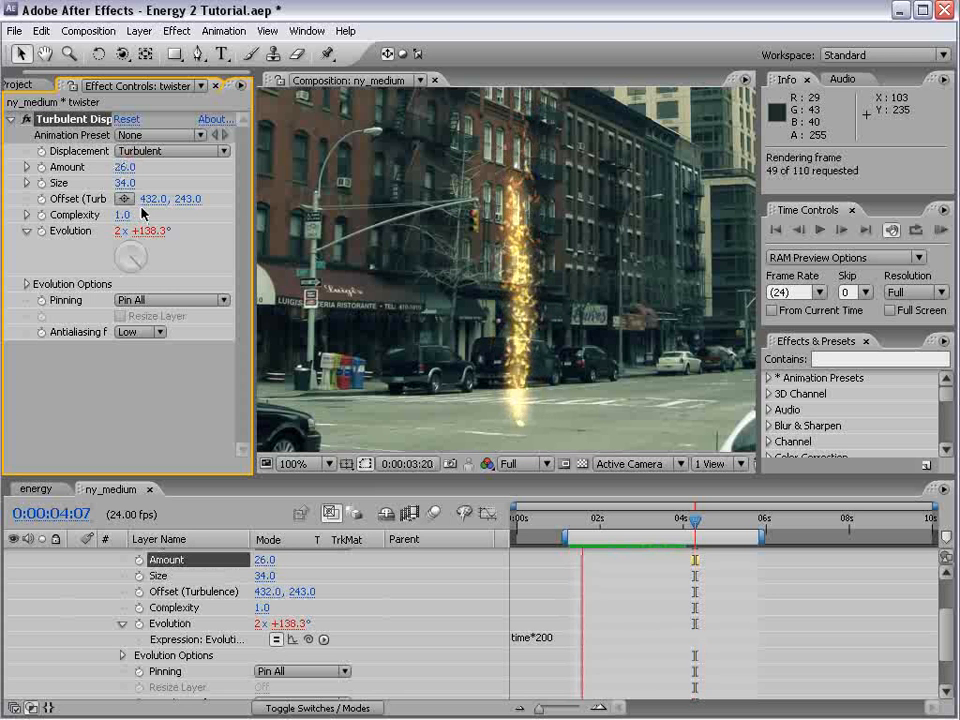
left_click_drag(128, 167, 129, 167)
key("KP_0")
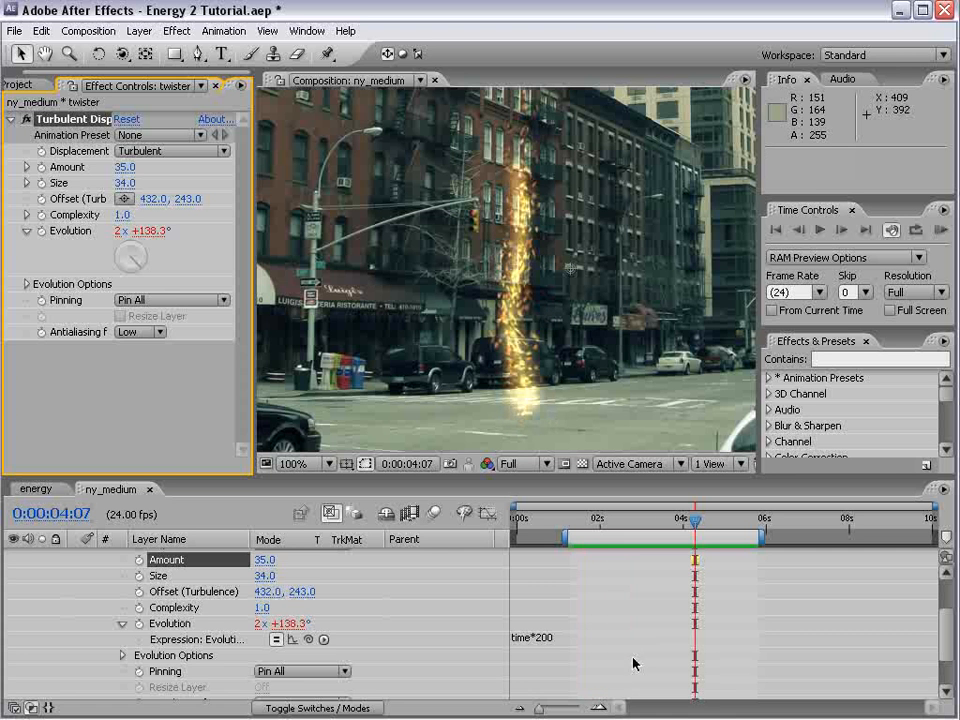
key("ctrl+s")
scroll(208, 602, "up", 3)
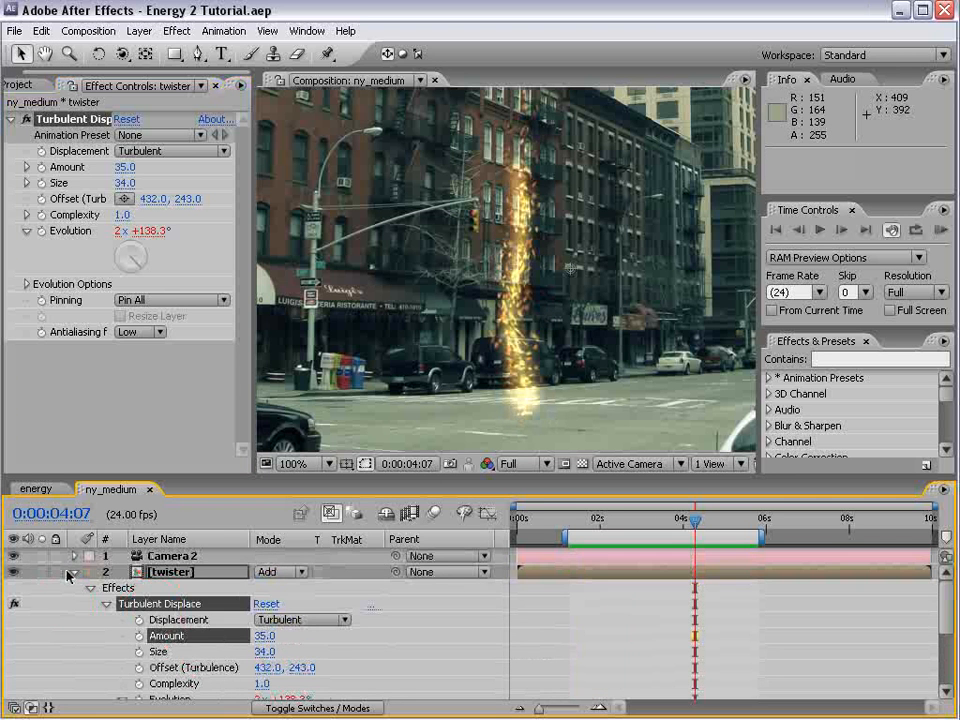
- Collapse the twister layer's properties, RAM-preview the twister and bring up the project's item list
left_click(72, 574)
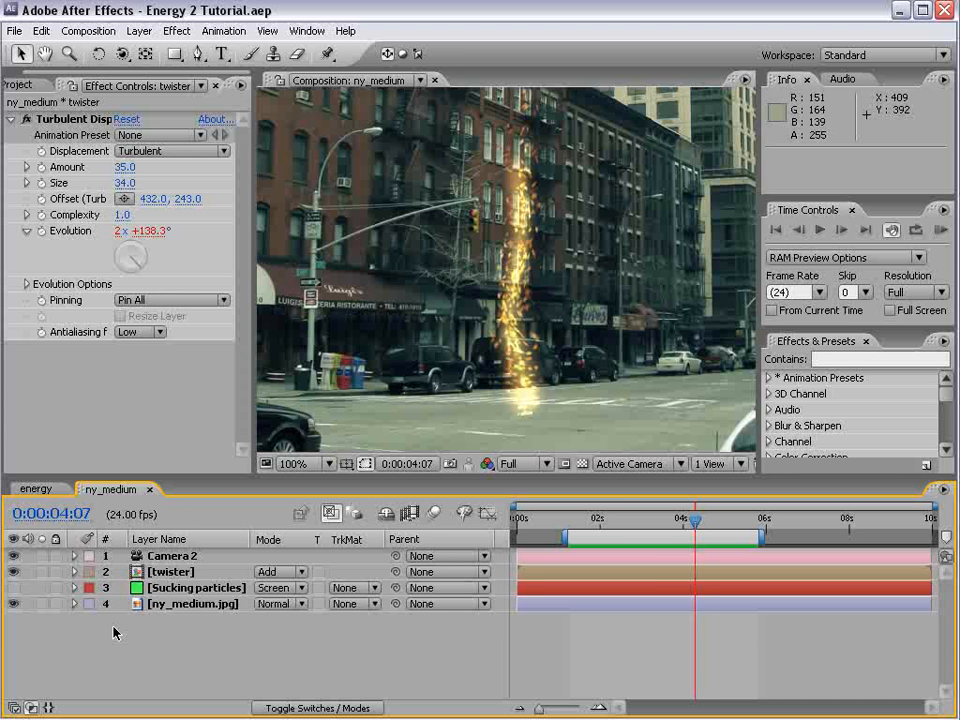
key("KP_0")
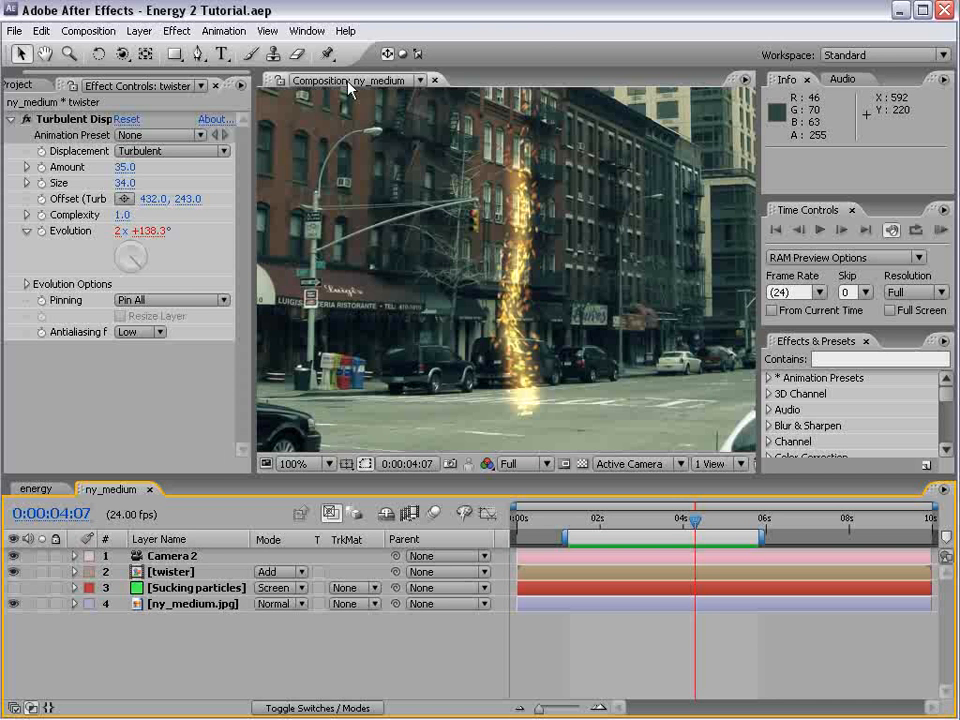
left_click(30, 85)
left_click(75, 413)
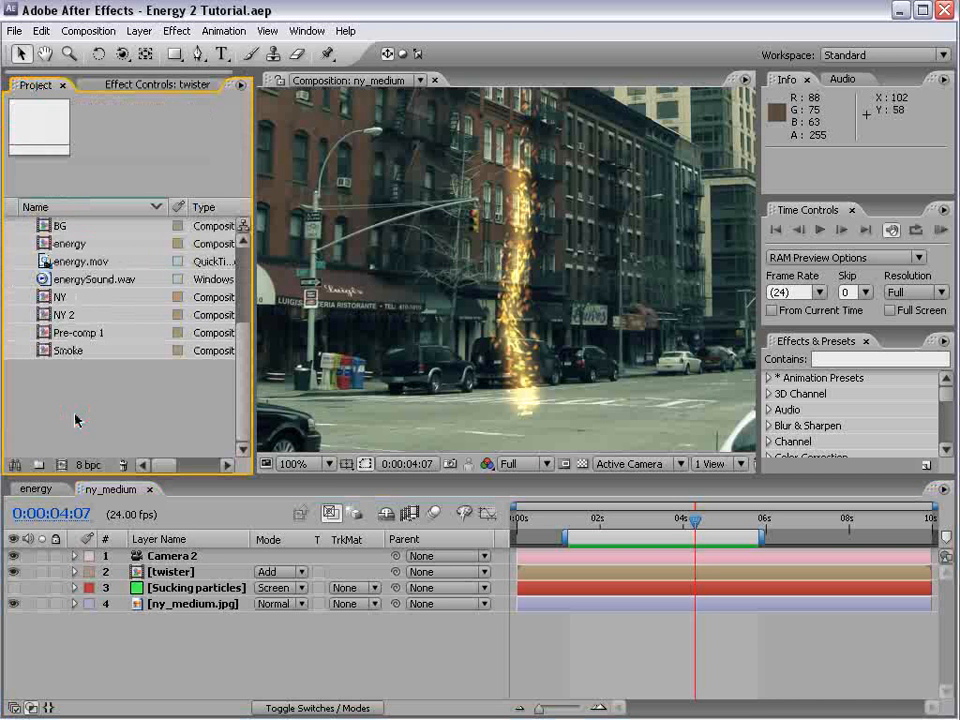
- Hide twister, show Sucking particles, go to 0:00:02:11, duplicate the Sucking particles layer and name the copy paper
left_click(13, 572)
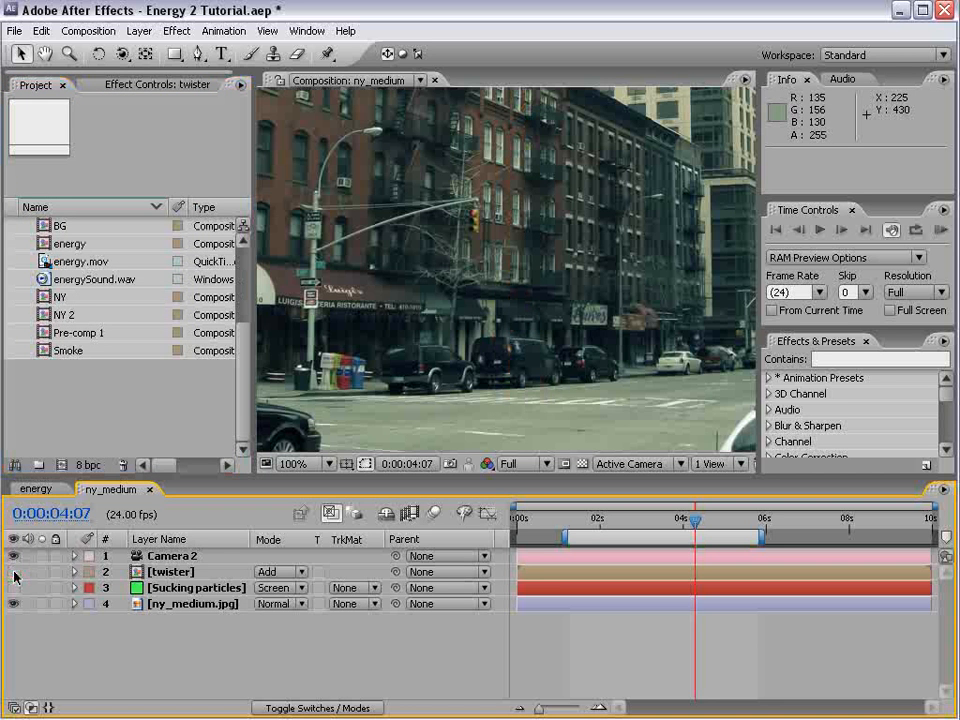
left_click(205, 587)
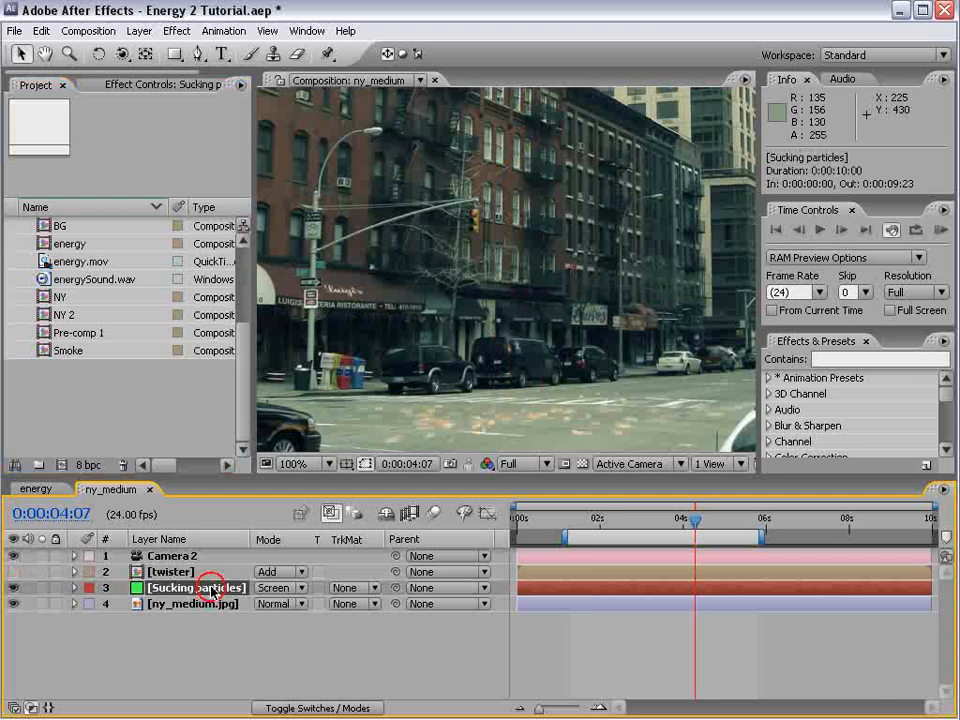
left_click(619, 518)
key("ctrl+d")
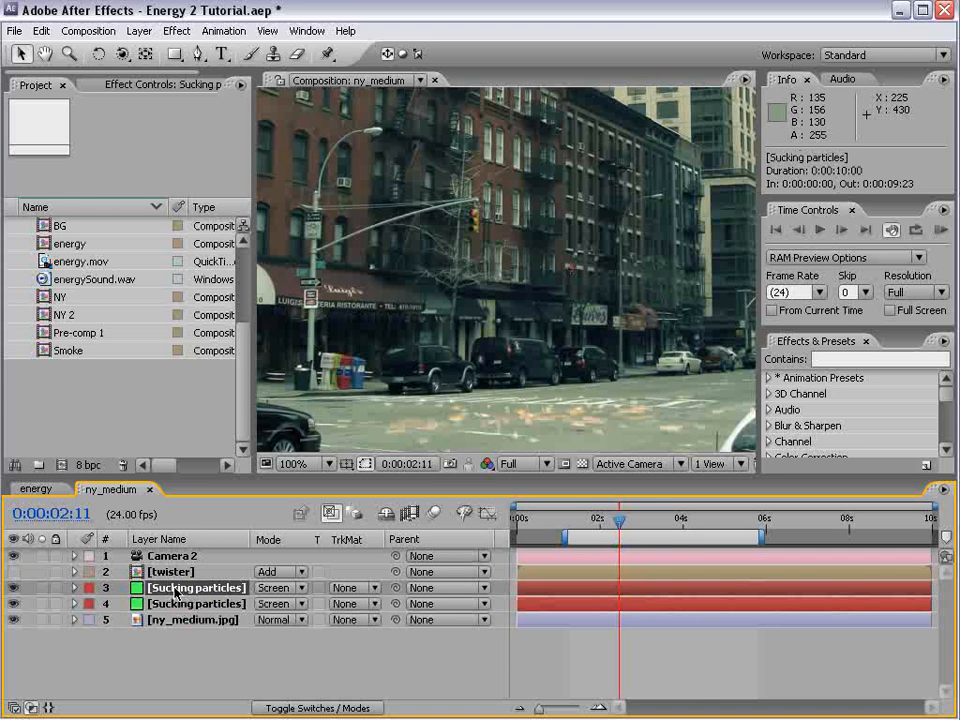
key("Return")
type("paper")
key("Return")
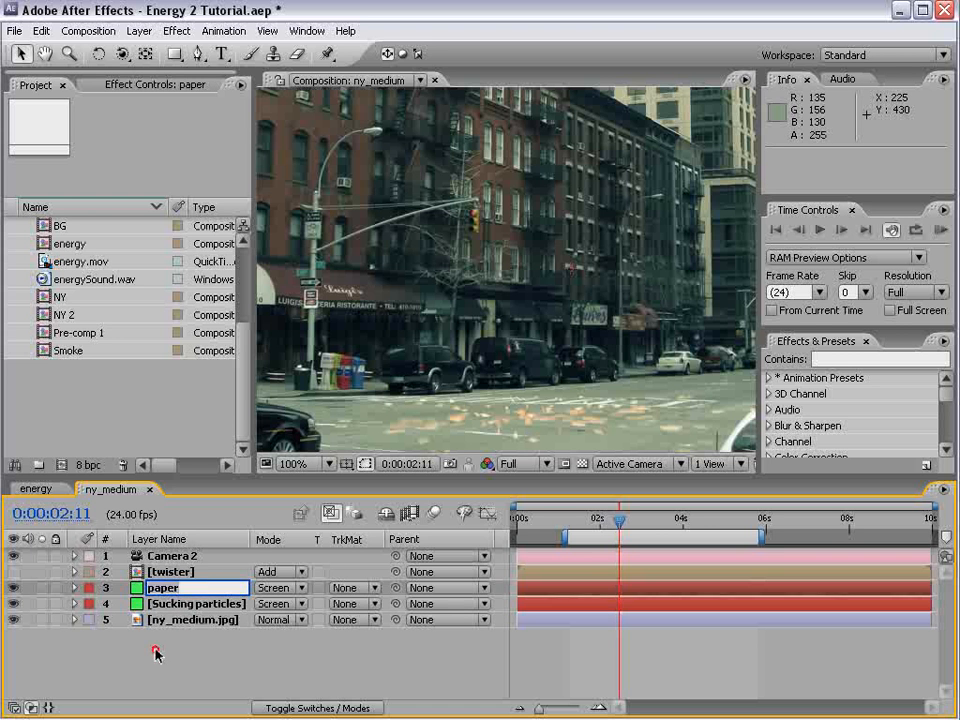
- Hide the original Sucking particles, set the paper layer's CC Particle World physics animation to Twirl and preview the motion
left_click(167, 597)
left_click(14, 603)
left_click(116, 86)
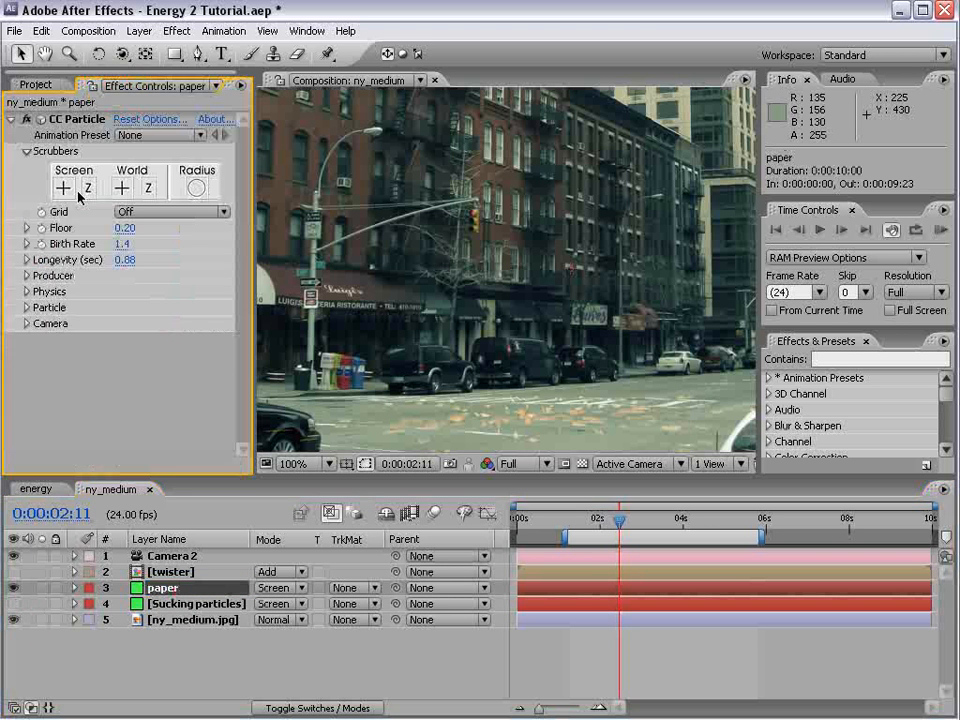
left_click(25, 292)
left_click(133, 307)
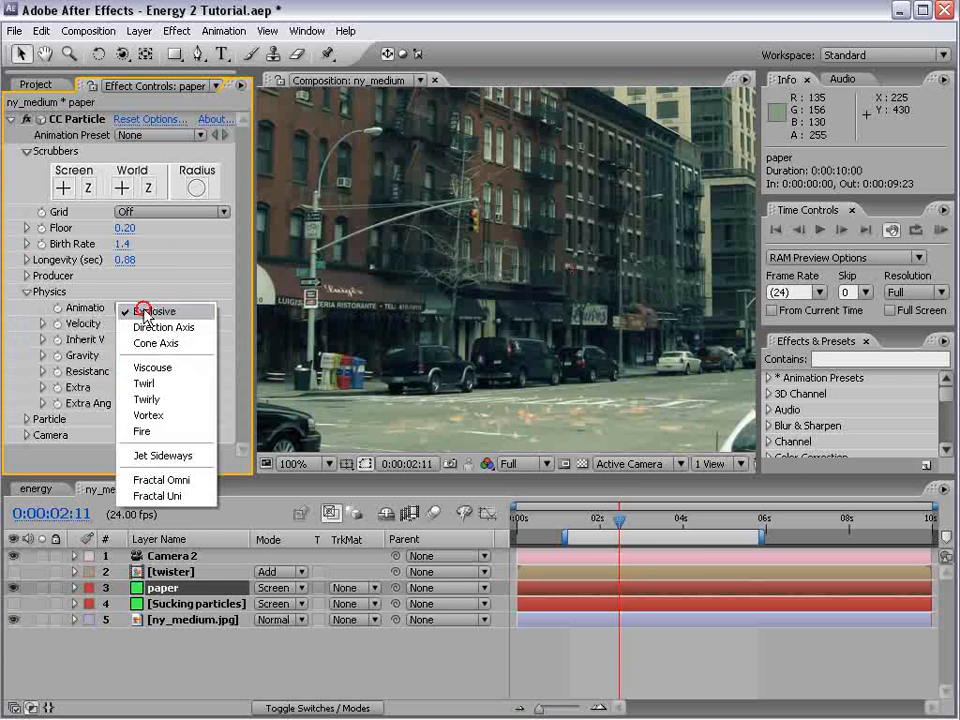
left_click(170, 384)
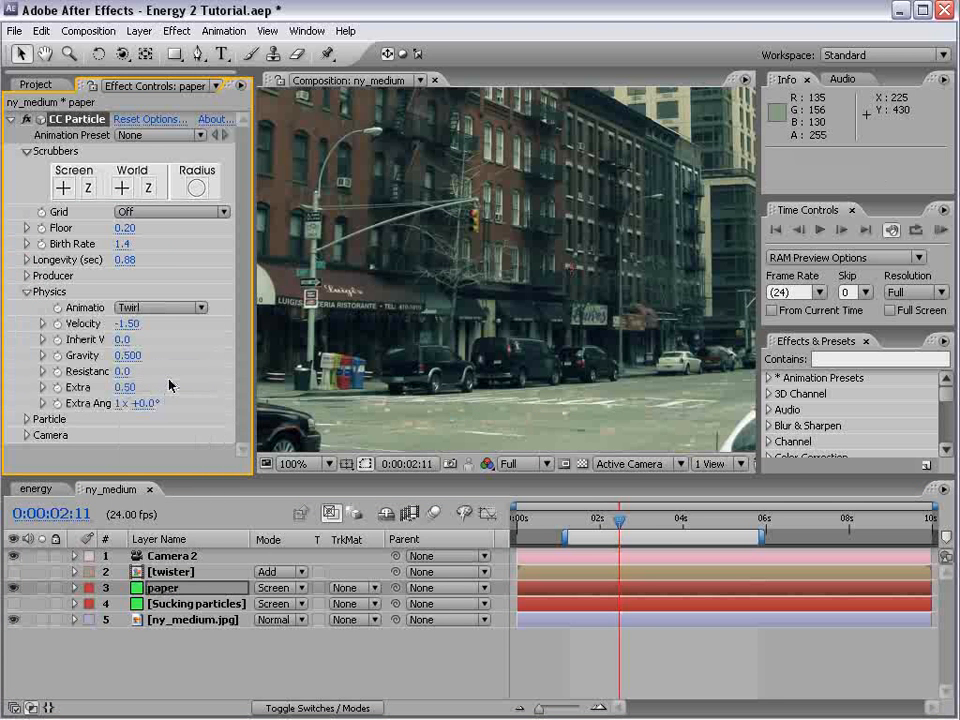
key("space")
key("space")
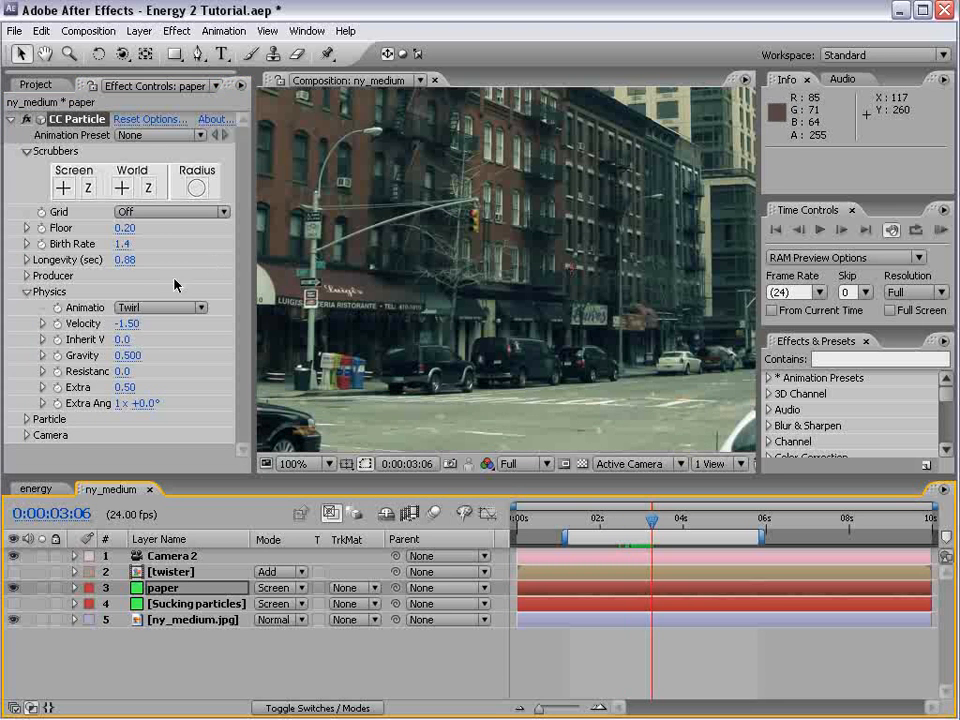
- Set the paper particles' Velocity to -1.94 and their Particle Type to QuadPolygon
left_click_drag(128, 325, 220, 323)
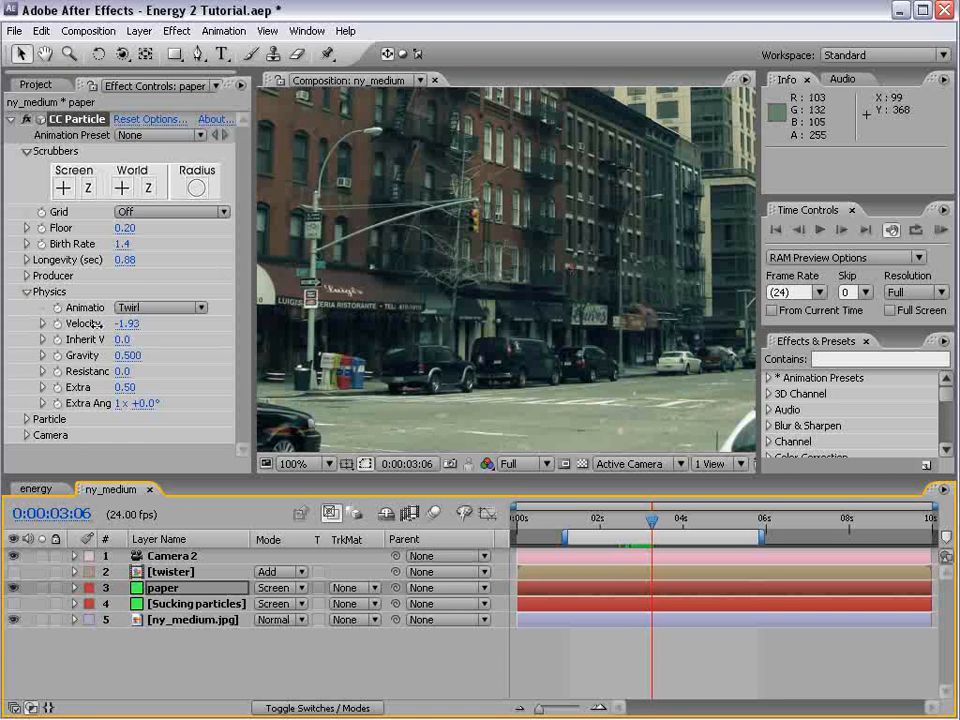
scroll(120, 300, "down", 8)
scroll(268, 373, "down", 2)
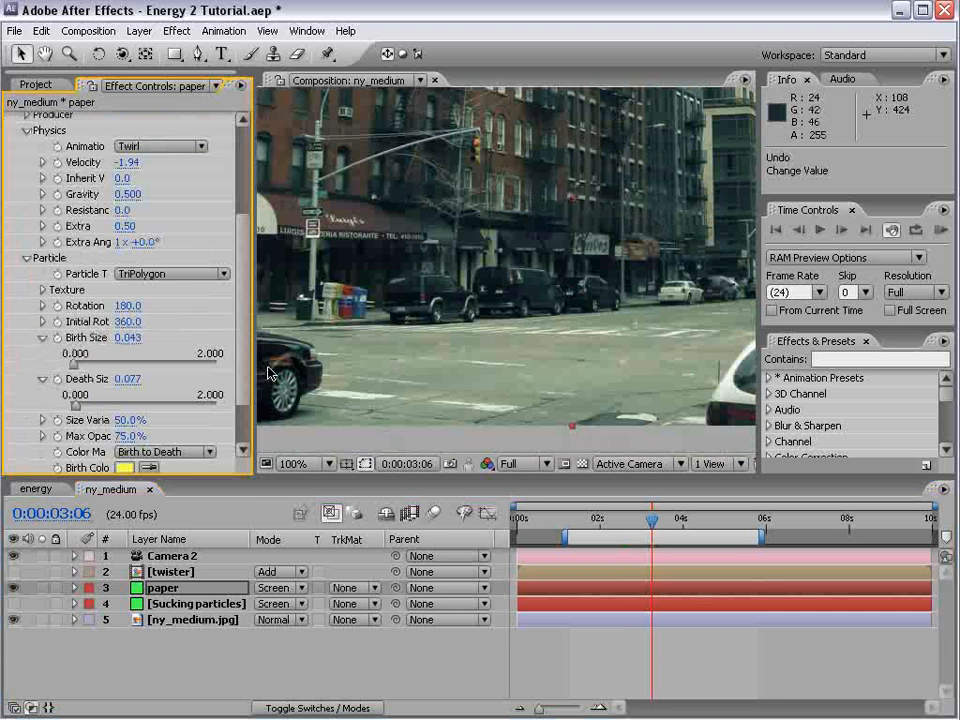
left_click(152, 274)
left_click(186, 287)
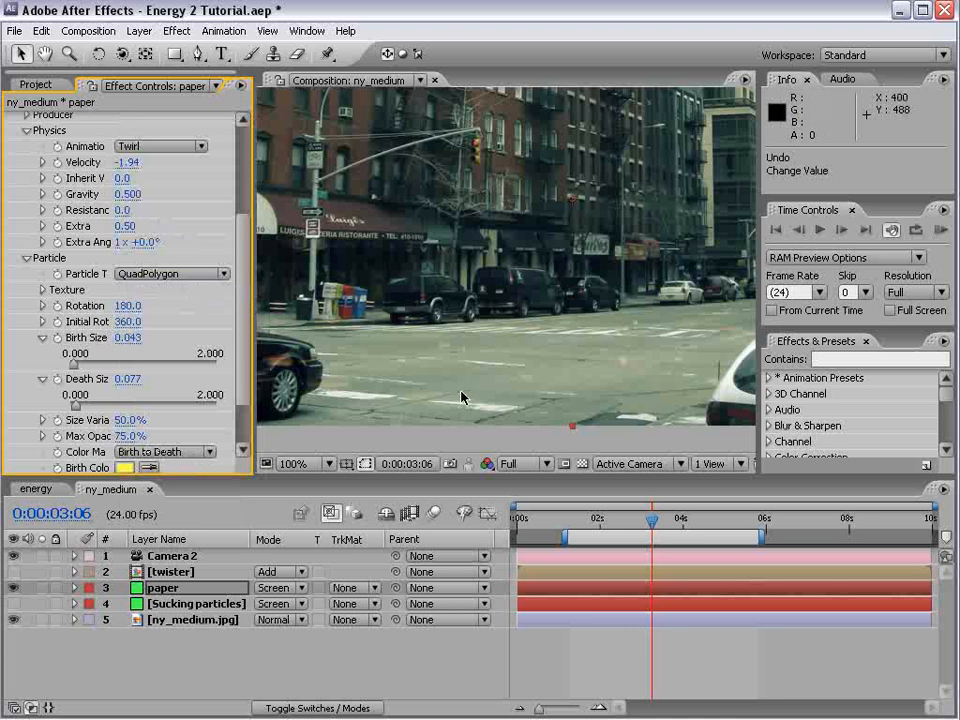
- Step back to 0:00:02:19 and set the paper particles' Birth Size to 0.153
key("Page_Up")
key("Page_Up")
key("Page_Up")
key("Page_Up")
key("Page_Up")
key("Page_Up")
key("Page_Up")
key("Page_Up")
key("Page_Up")
key("Page_Up")
key("Page_Up")
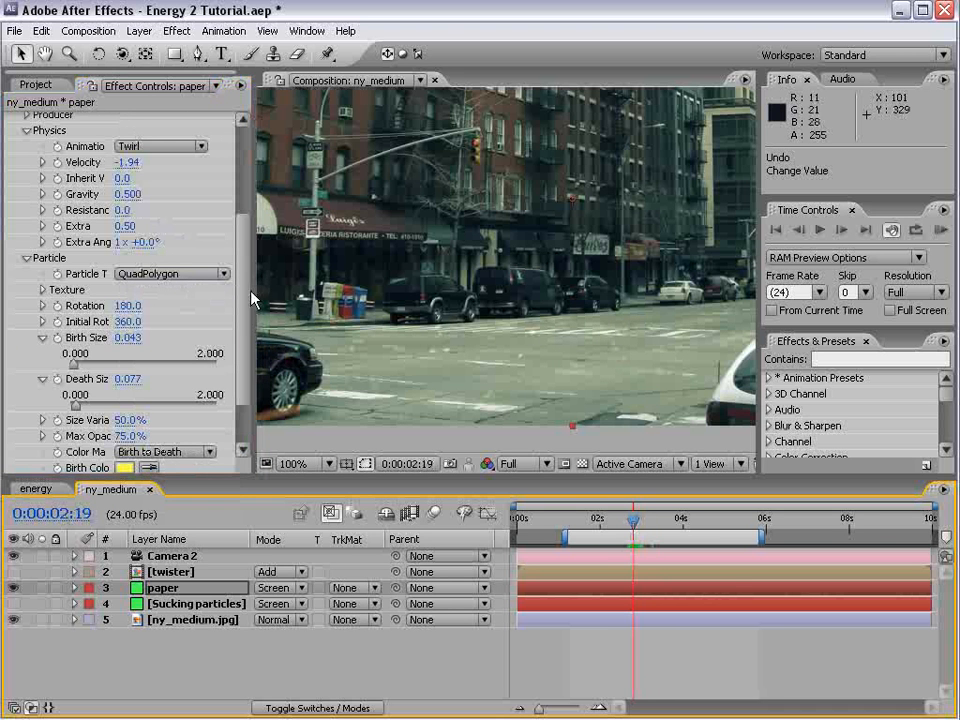
left_click(242, 339)
left_click_drag(129, 318, 126, 322)
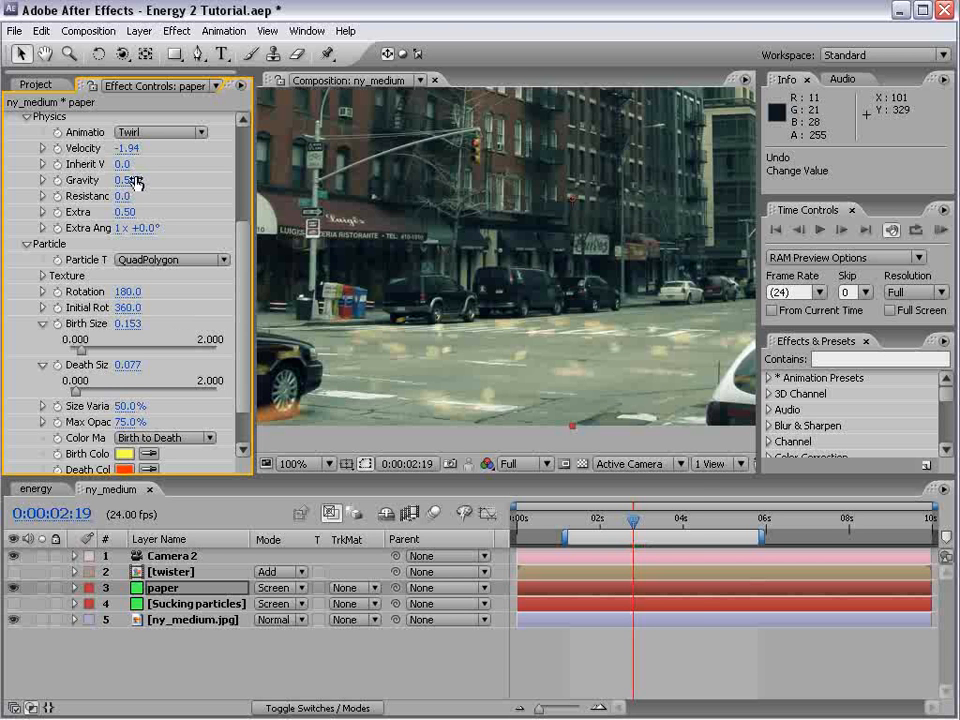
- Set the paper particles' Birth Color to the muted blue-grey 97BFC2
scroll(242, 396, "down", 2)
left_click(124, 415)
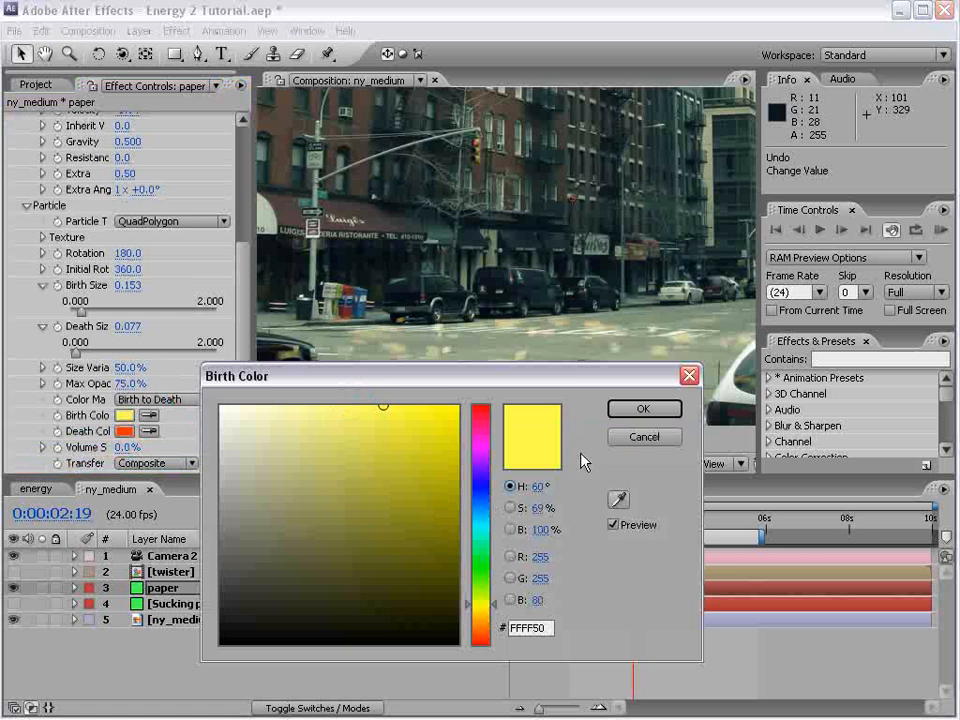
left_click(476, 530)
left_click_drag(291, 459, 272, 459)
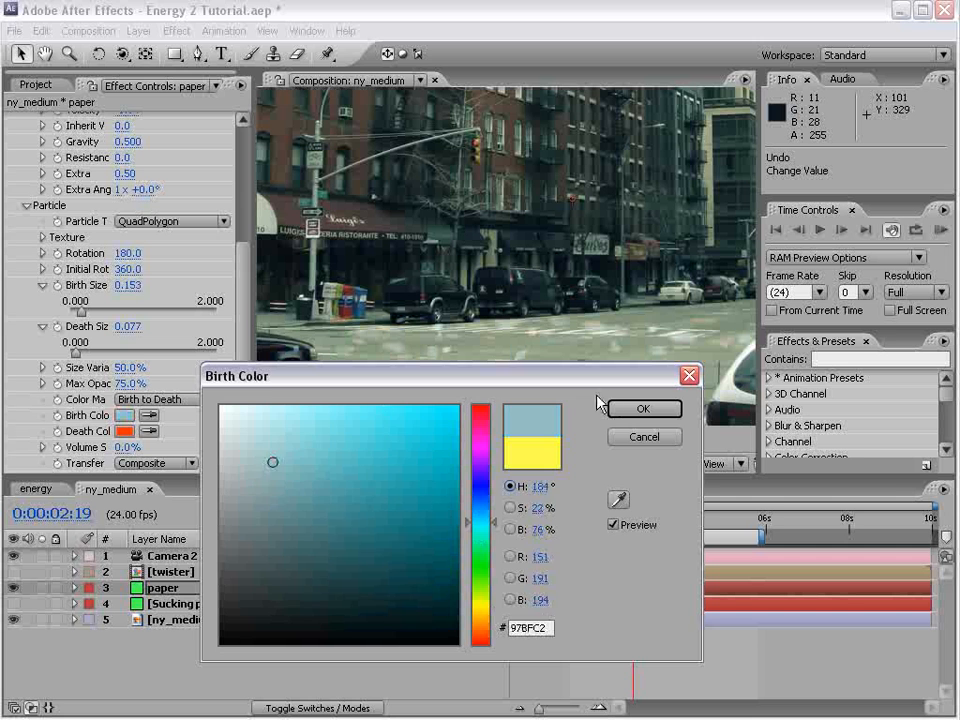
left_click(643, 408)
- Set the paper particles' Death Color to a dark brown around 3F322F
left_click(124, 431)
left_click(237, 438)
left_click_drag(482, 372, 512, 494)
mouse_move(317, 624)
left_mouse_down()
mouse_move(268, 681)
mouse_move(274, 698)
left_mouse_up()
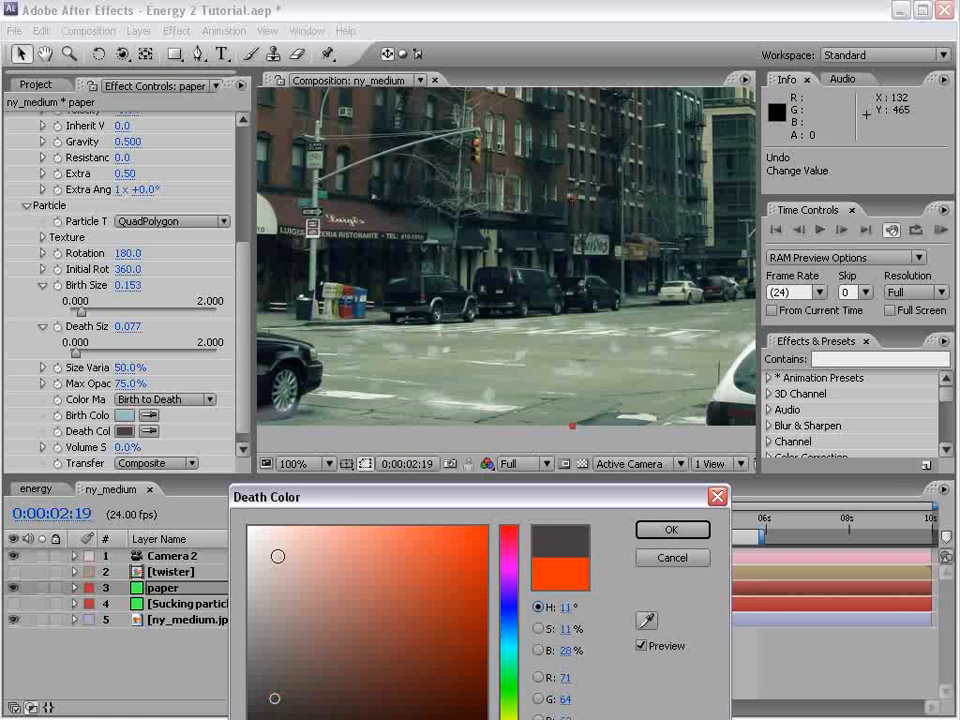
left_click_drag(355, 496, 385, 395)
left_click(377, 636)
left_click(337, 604)
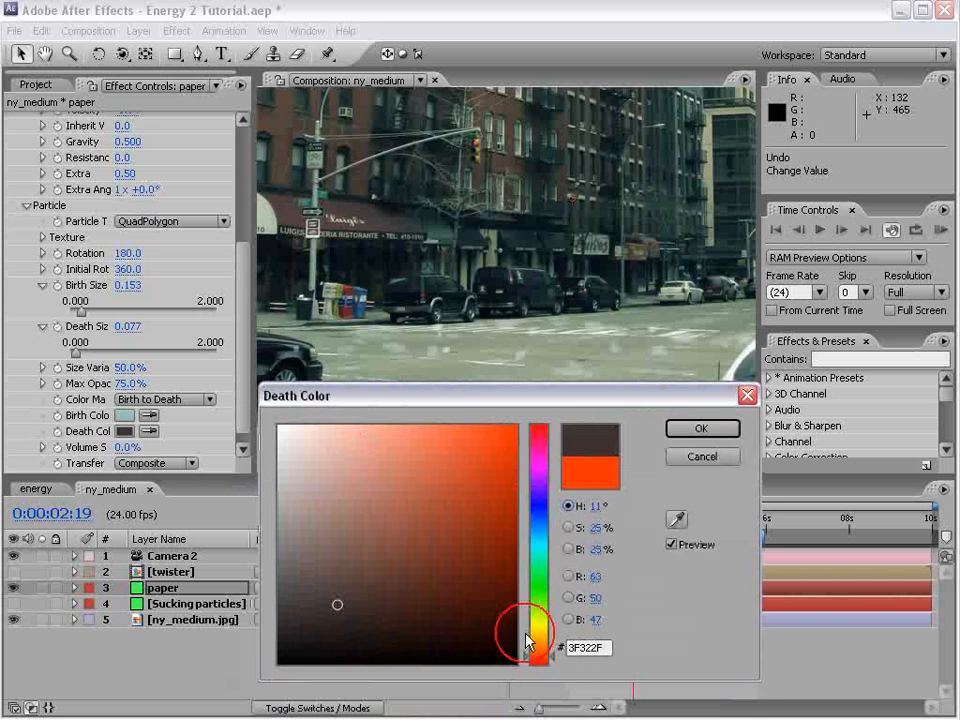
left_click(701, 428)
- Set the paper layer's blending mode to Normal and go to 0:00:03:08
left_click(275, 588)
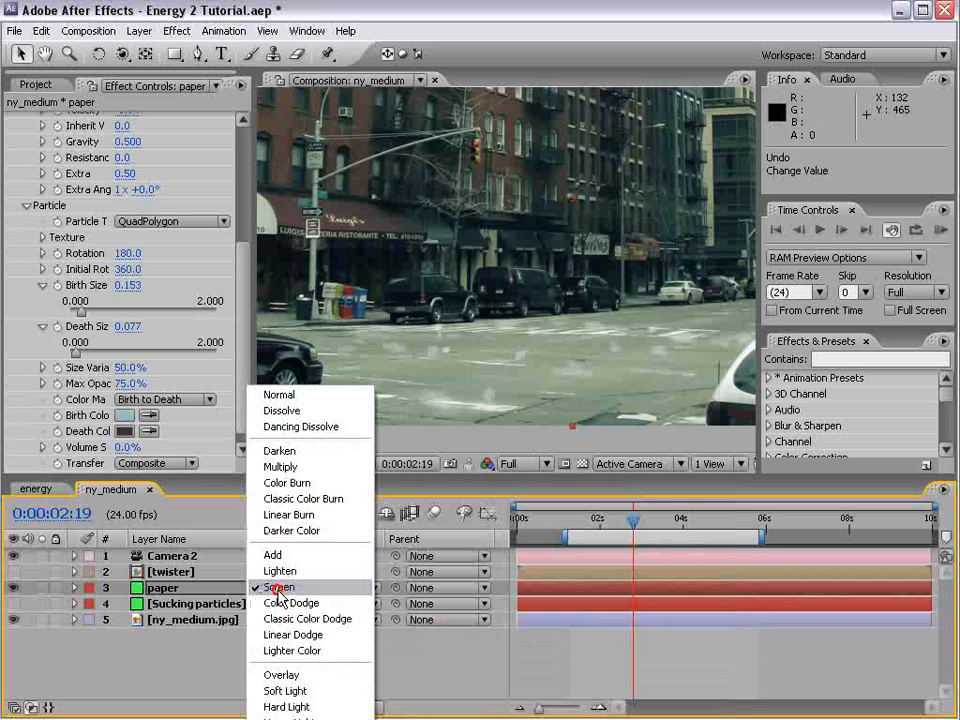
left_click(292, 403)
left_click_drag(633, 520, 656, 525)
scroll(231, 281, "up", 5)
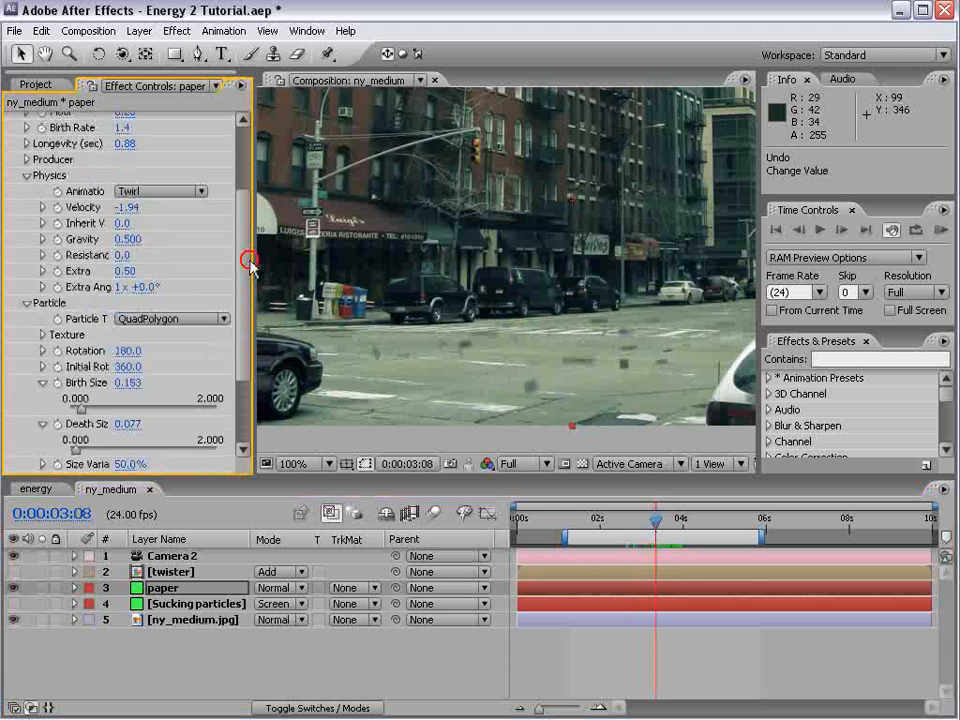
- Set the paper Producer's Position Y to 0.13 and Radius X, Y, Z to 1.0, 0.3, 1.2, with Velocity -0.50 and Gravity 0.110, and RAM-preview
left_click(22, 192)
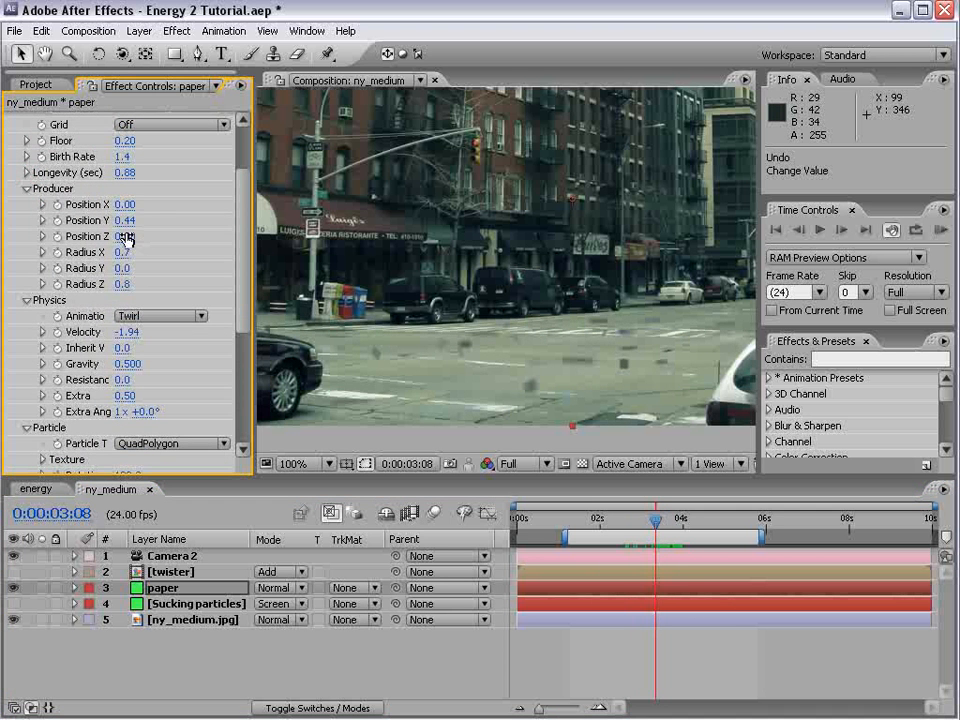
left_click_drag(125, 220, 75, 219)
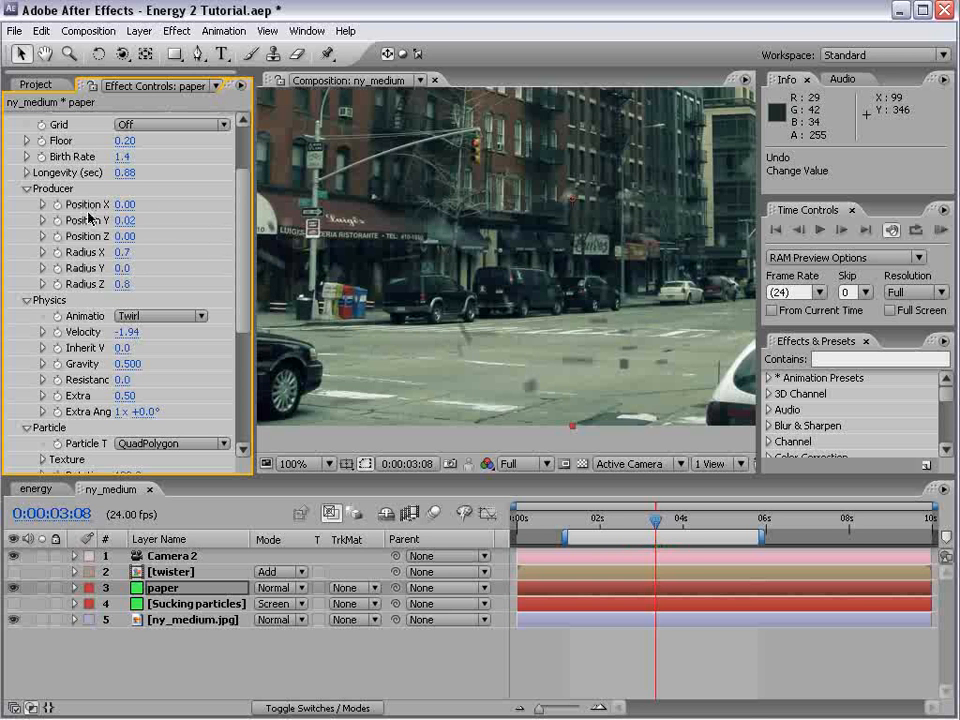
left_click_drag(129, 332, 212, 346)
mouse_move(655, 520)
left_mouse_down()
mouse_move(619, 522)
mouse_move(645, 522)
left_mouse_up()
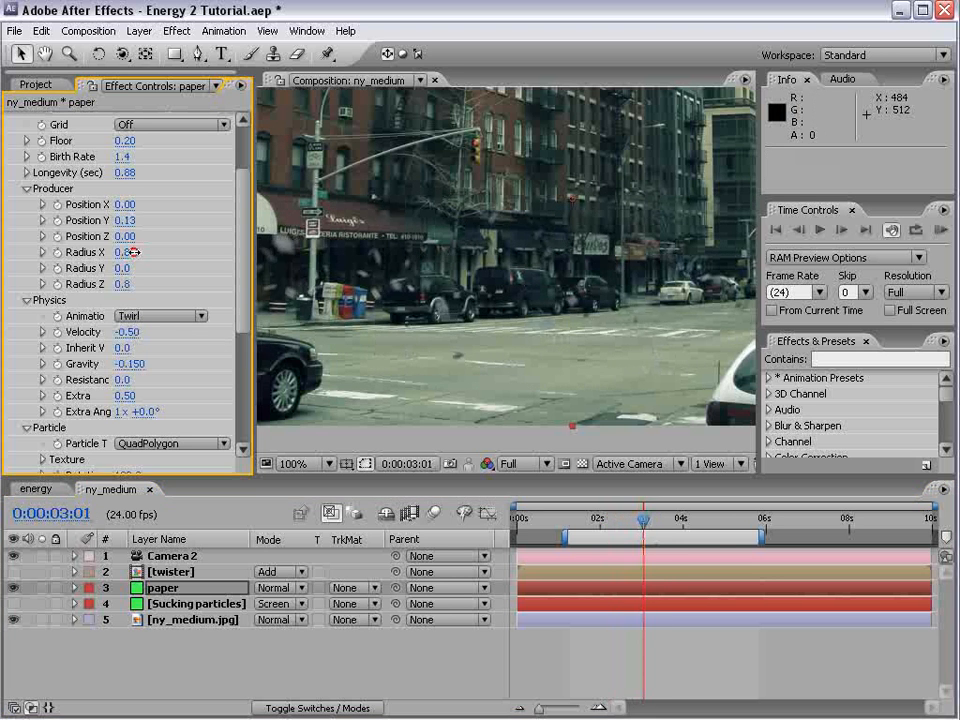
left_click_drag(120, 285, 143, 261)
key("KP_0")
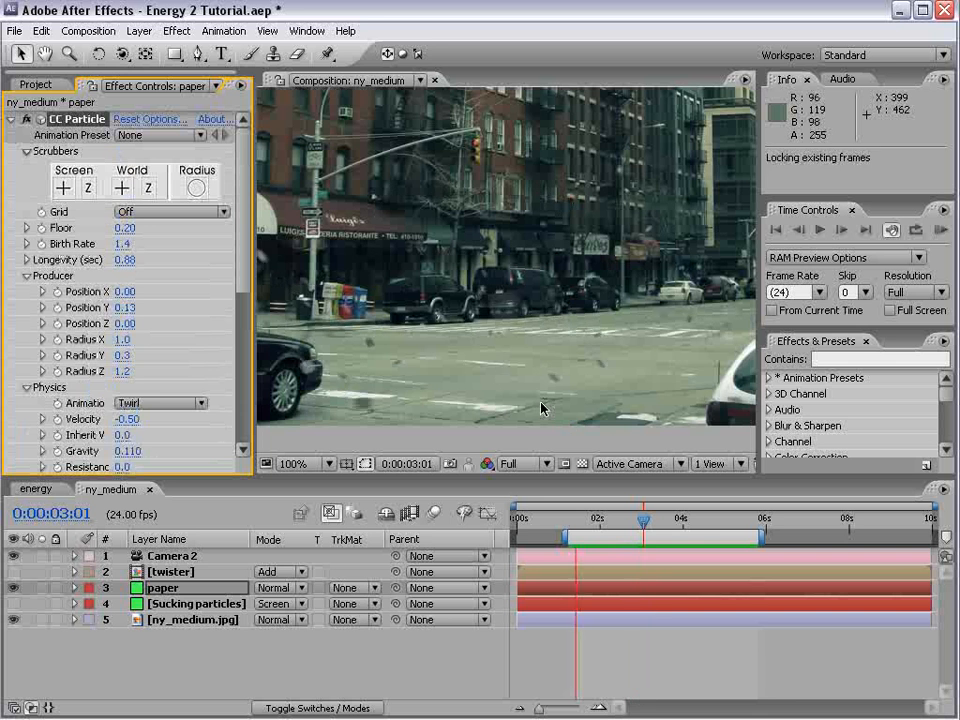
- In the paper particles' rendering options, make the floor Bounce, and RAM-preview the result
left_click(155, 121)
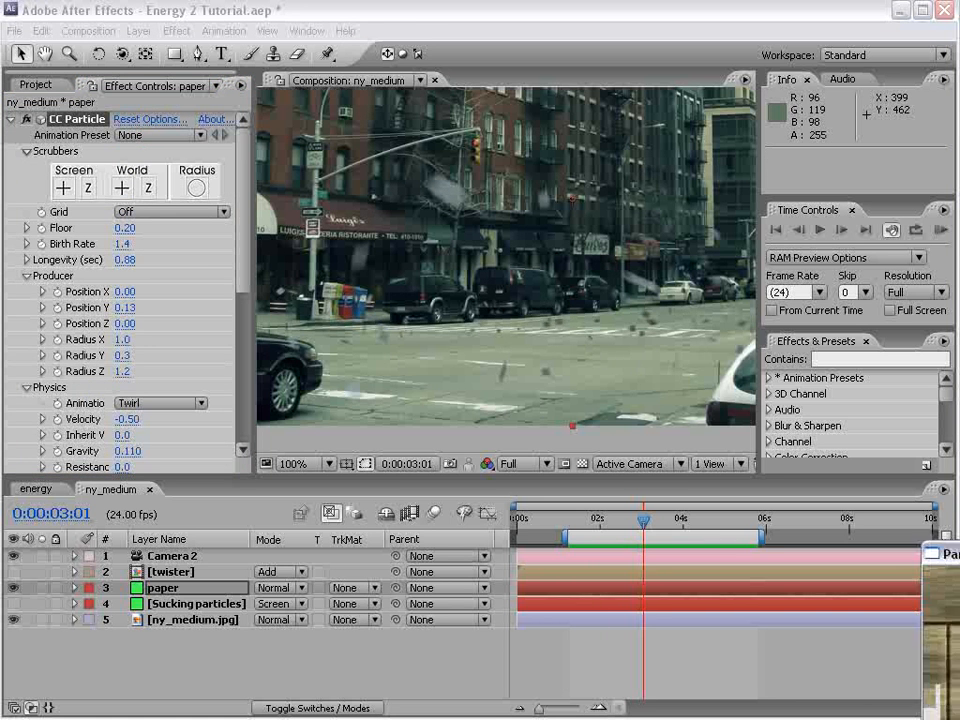
left_click(355, 462)
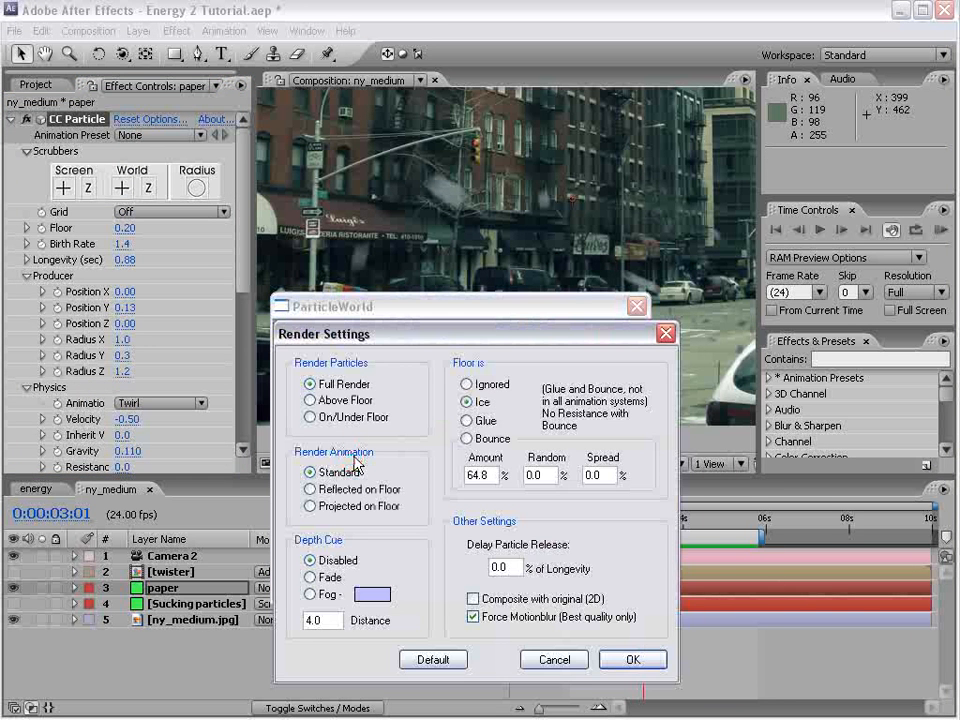
left_click(467, 438)
left_click(632, 659)
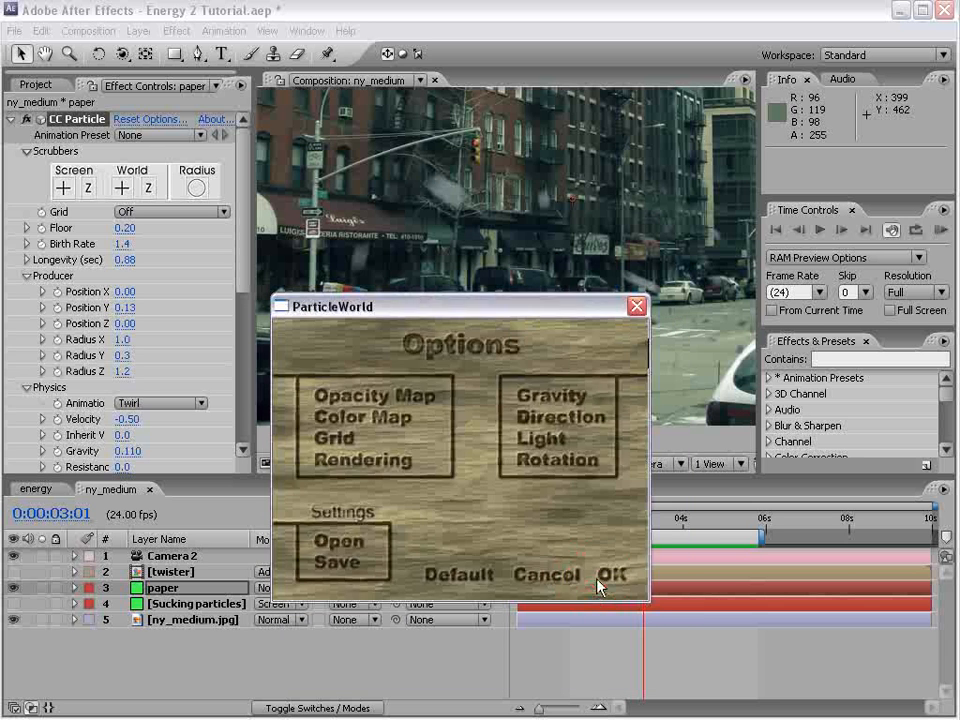
left_click(610, 636)
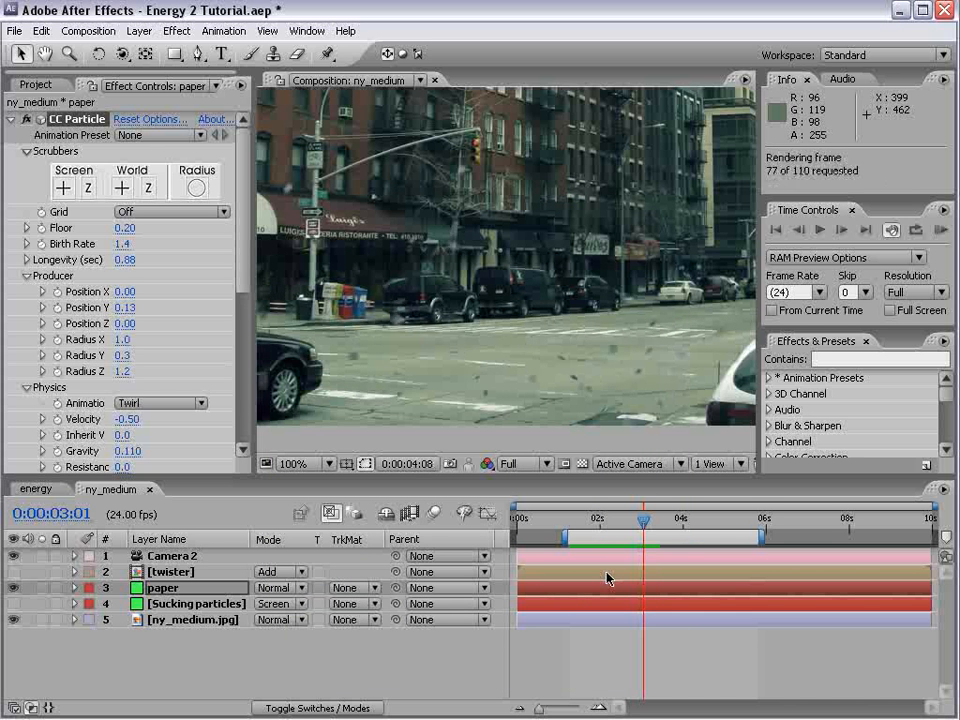
left_click(140, 365)
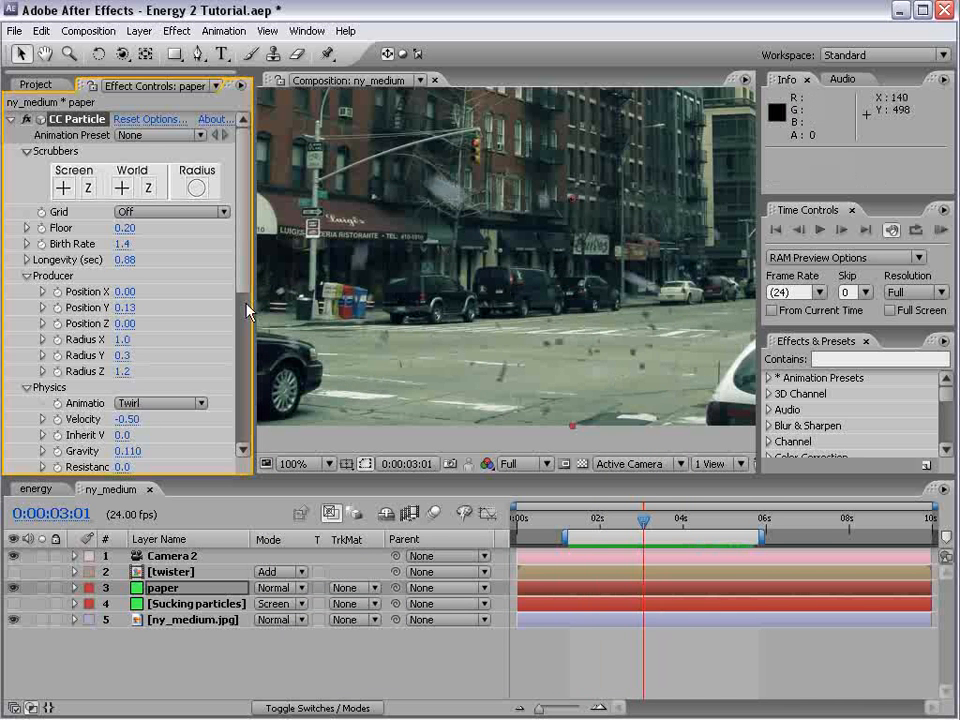
- Set the paper's Gravity to -0.160, Birth Rate 0.8, Extra 0.57 and Extra Angle 1x+170°, show twister and save the project
scroll(240, 306, "down", 3)
left_click_drag(128, 396, 113, 403)
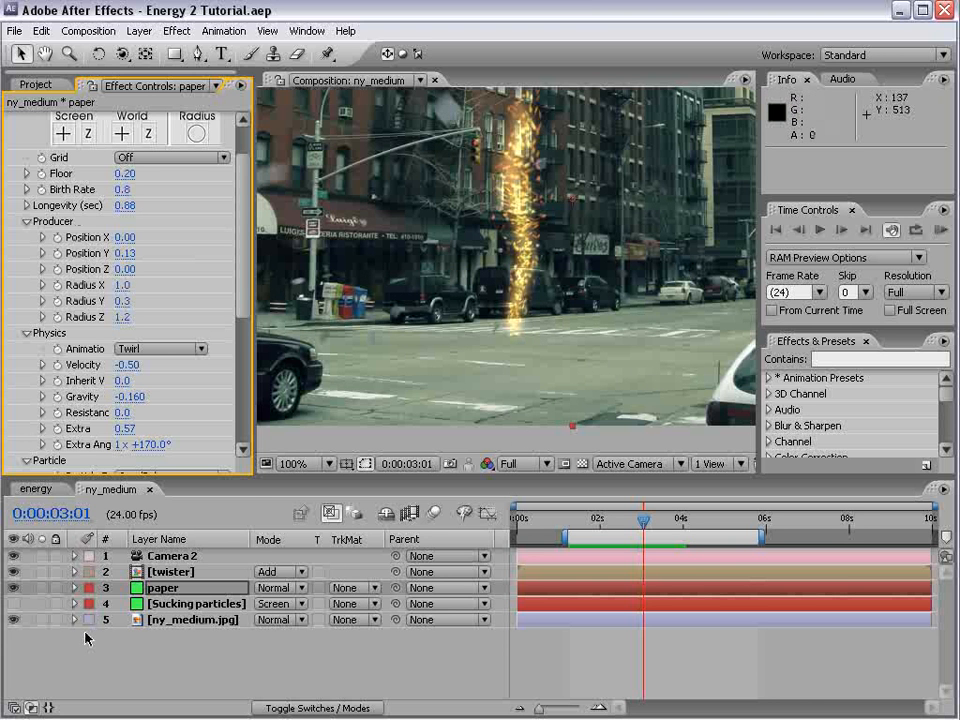
- Check the twister and paper together, scrub to 0:00:03:03 and make the Sucking particles layer visible again
scroll(484, 315, "down", 1)
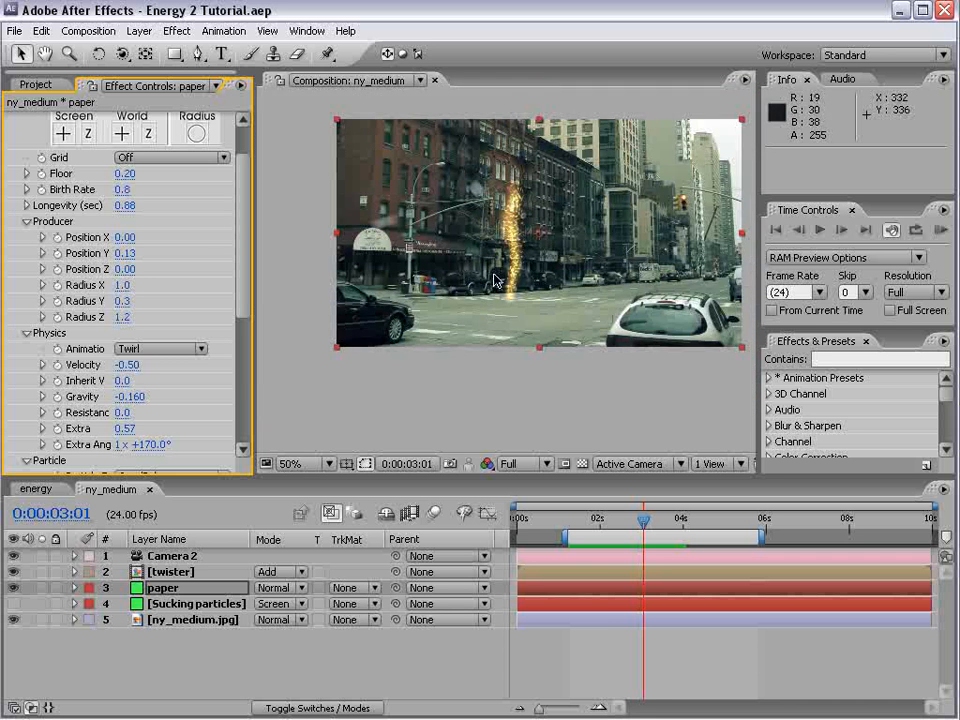
scroll(548, 307, "up", 1)
left_click_drag(606, 520, 647, 521)
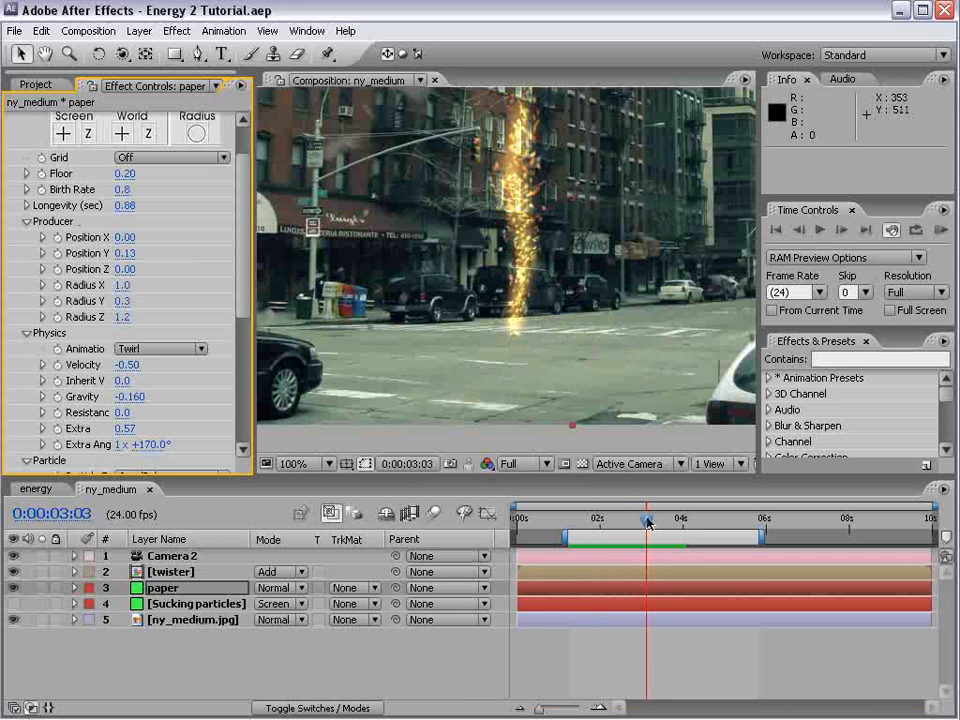
left_click(13, 603)
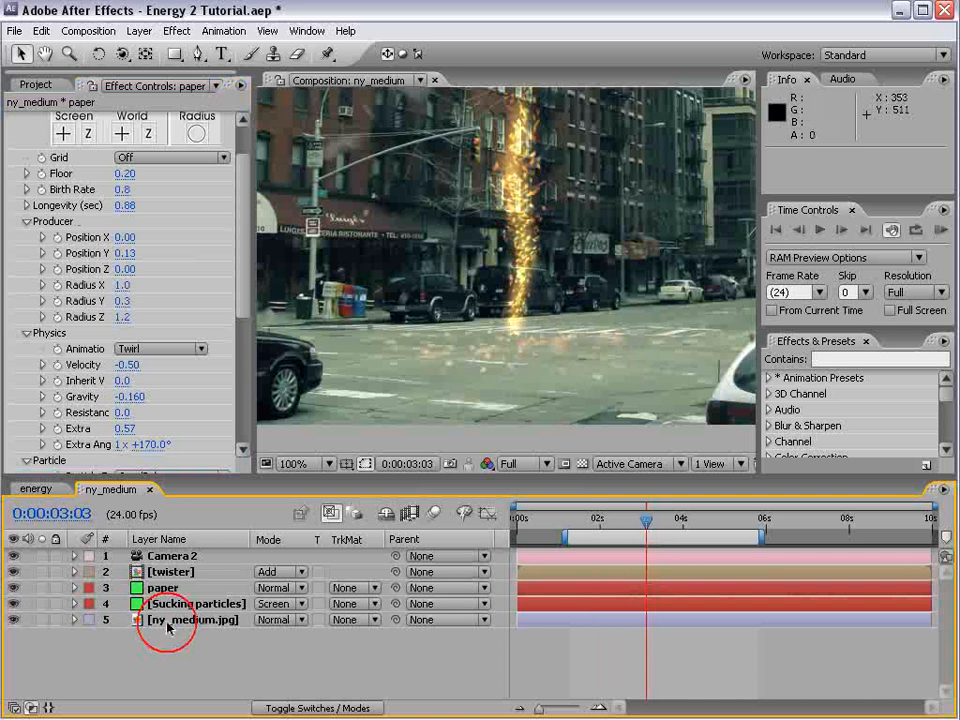
- Duplicate the ny_medium.jpg street photo layer and apply the CC Particle World effect to the upper copy
left_click(172, 620)
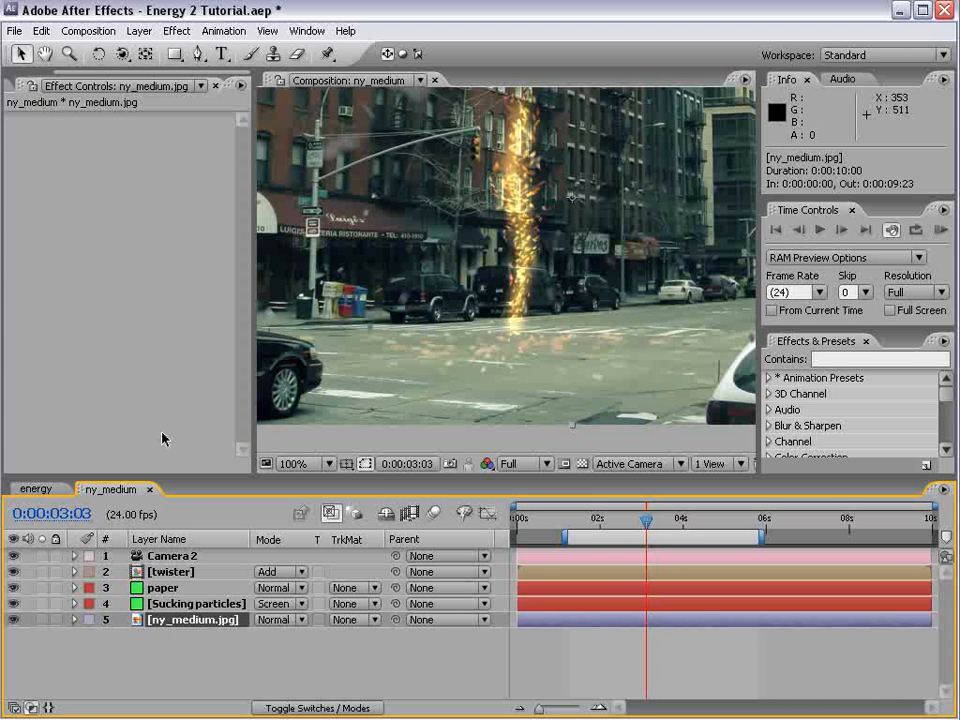
key("ctrl+d")
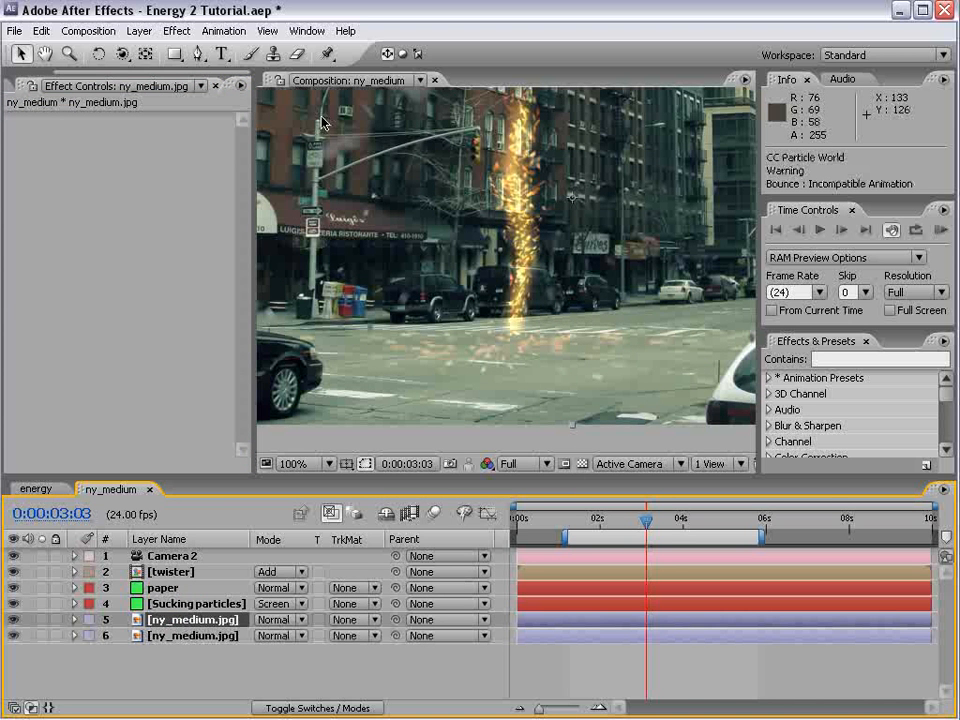
left_click(176, 31)
left_click(317, 426)
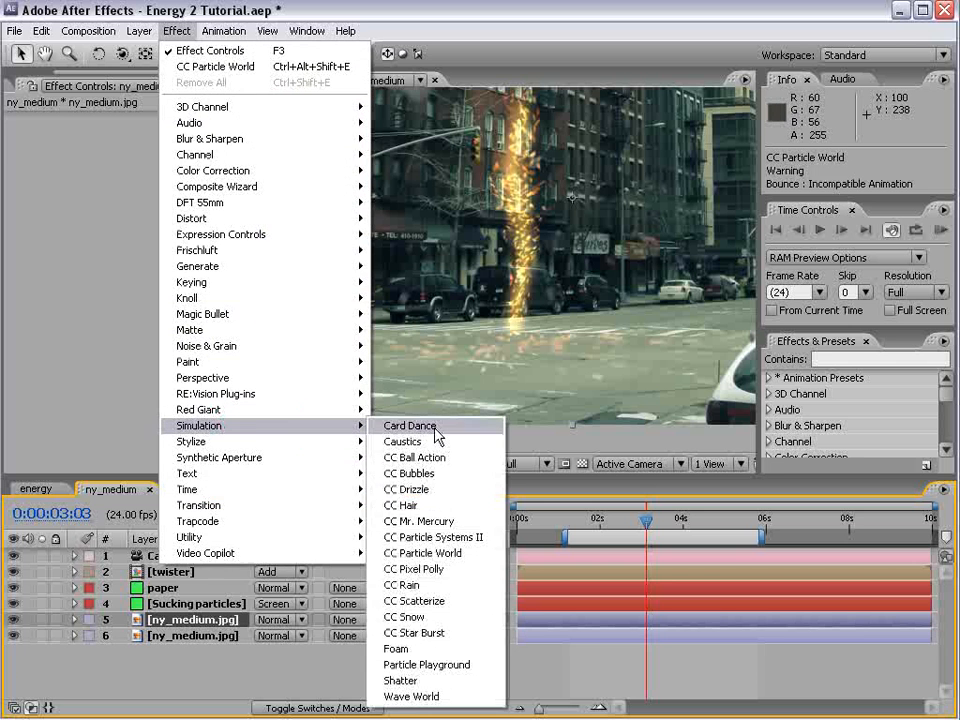
left_click(446, 556)
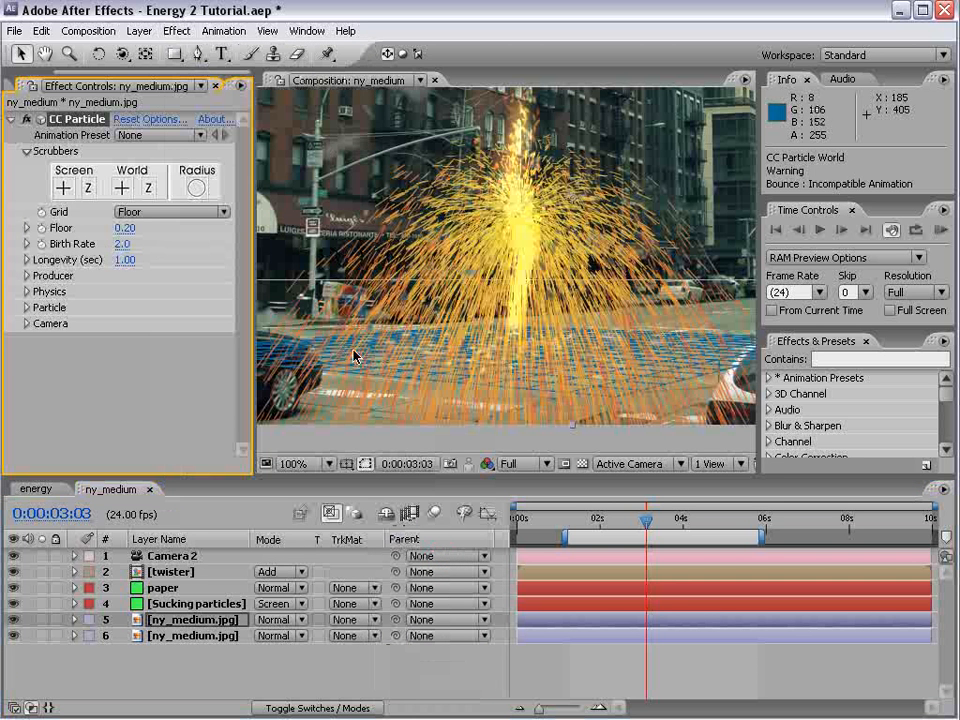
- Set the photo copy's Particle Type to Lens Convex, solo the layer, and set Birth Size to 1.179 and Death Size to 0.974
left_click(26, 307)
left_click(179, 278)
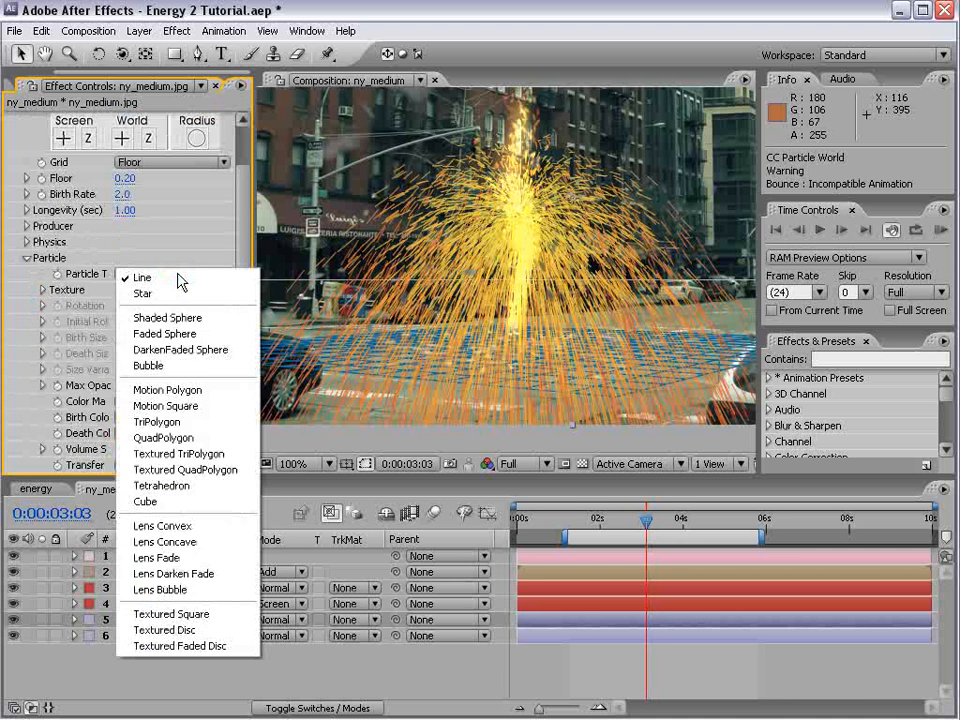
left_click(213, 525)
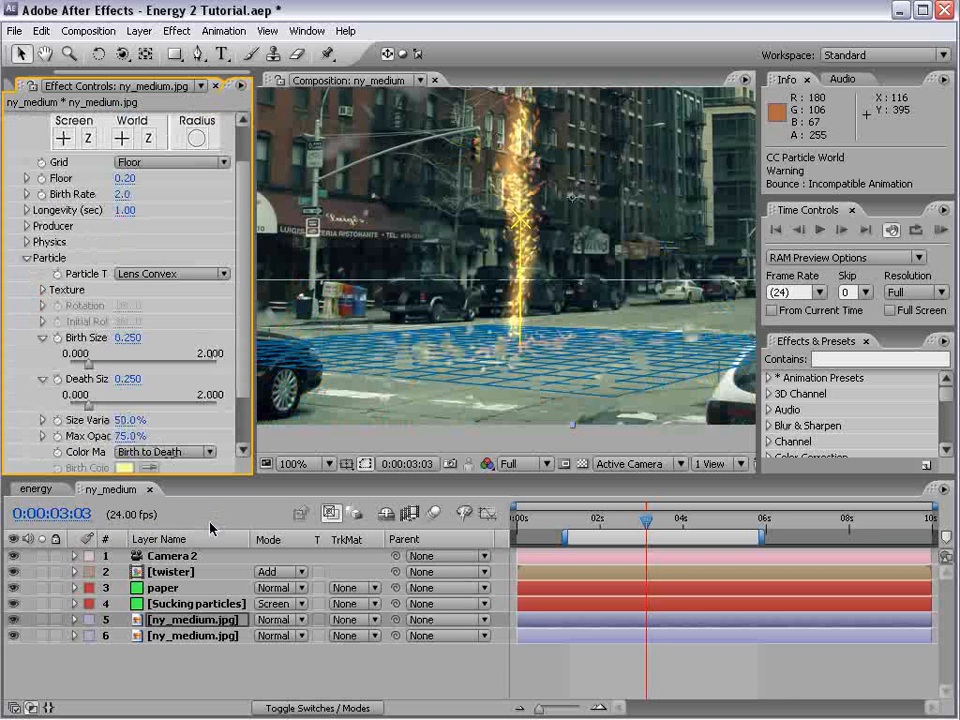
scroll(80, 250, "down", 2)
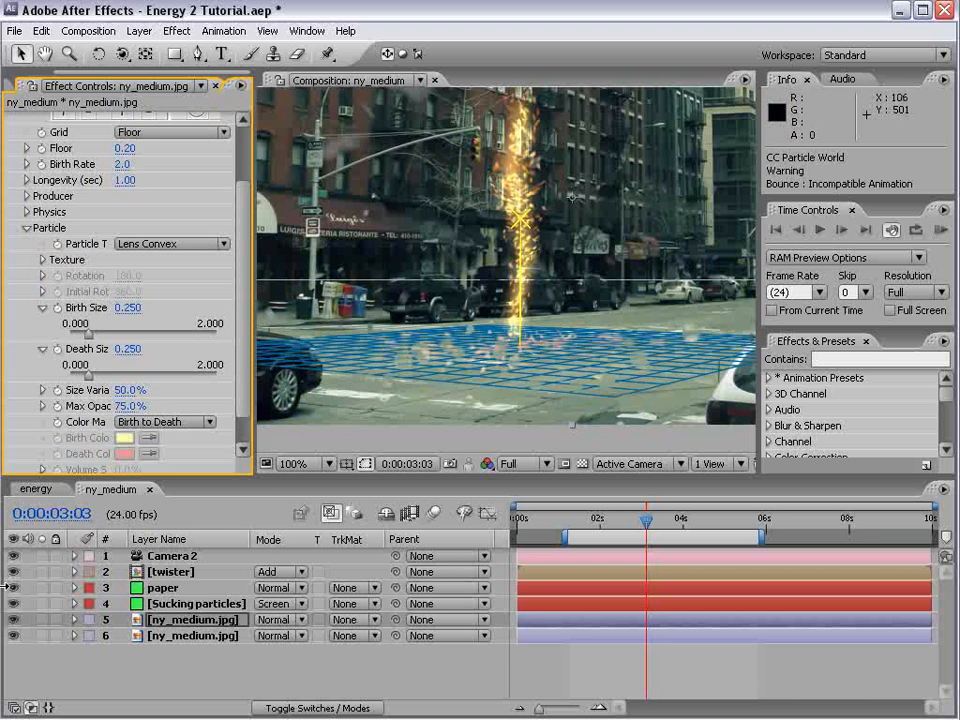
left_click(40, 620)
left_click_drag(88, 333, 157, 333)
left_click_drag(92, 374, 141, 377)
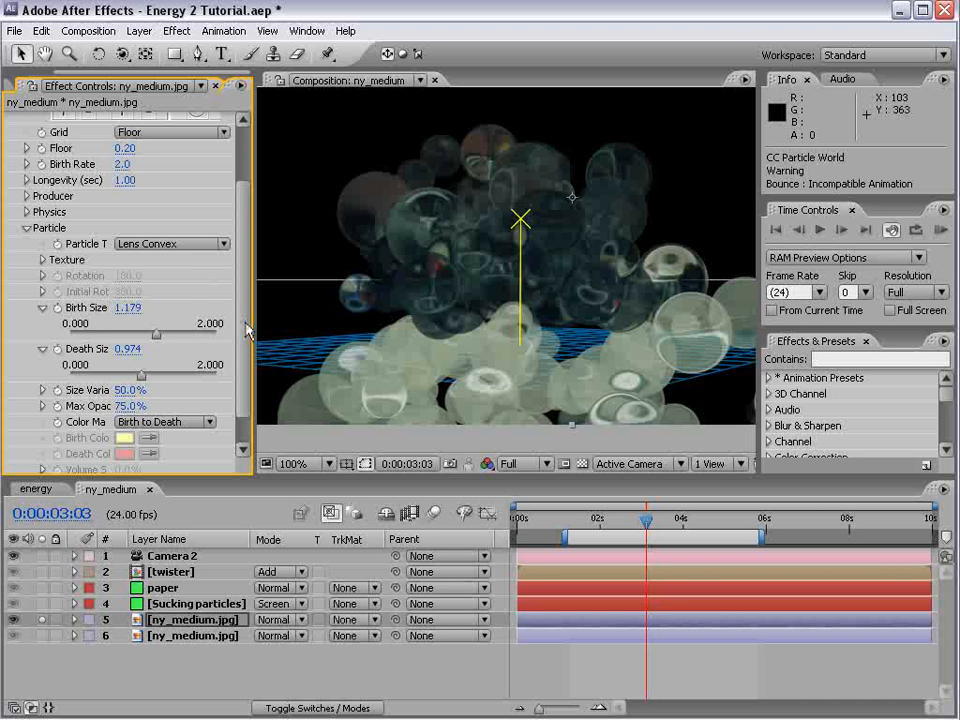
- In the lens particles' rendering options, render only the particles Above Floor, and preview the animation
left_click_drag(247, 330, 243, 250)
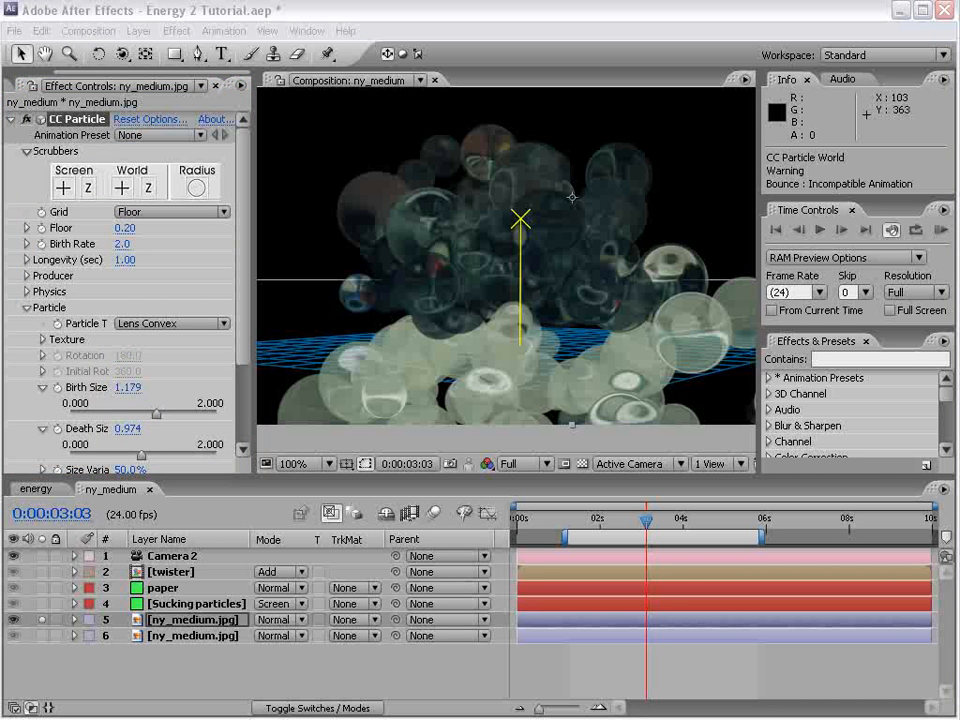
left_click(150, 119)
left_click(396, 498)
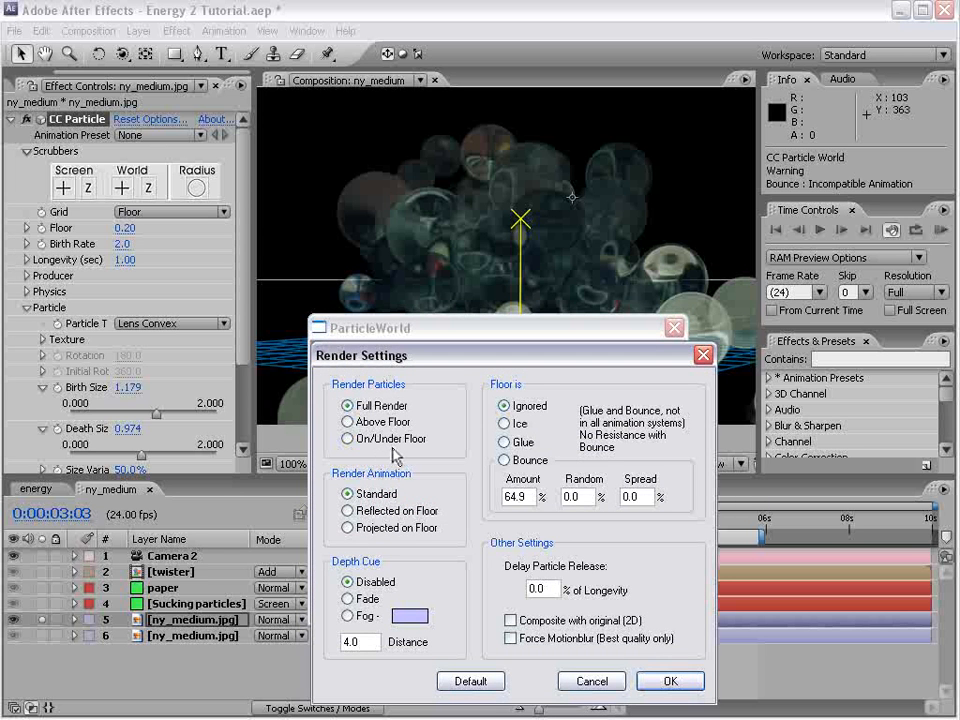
left_click(347, 422)
left_click(668, 681)
left_click(649, 594)
key("space")
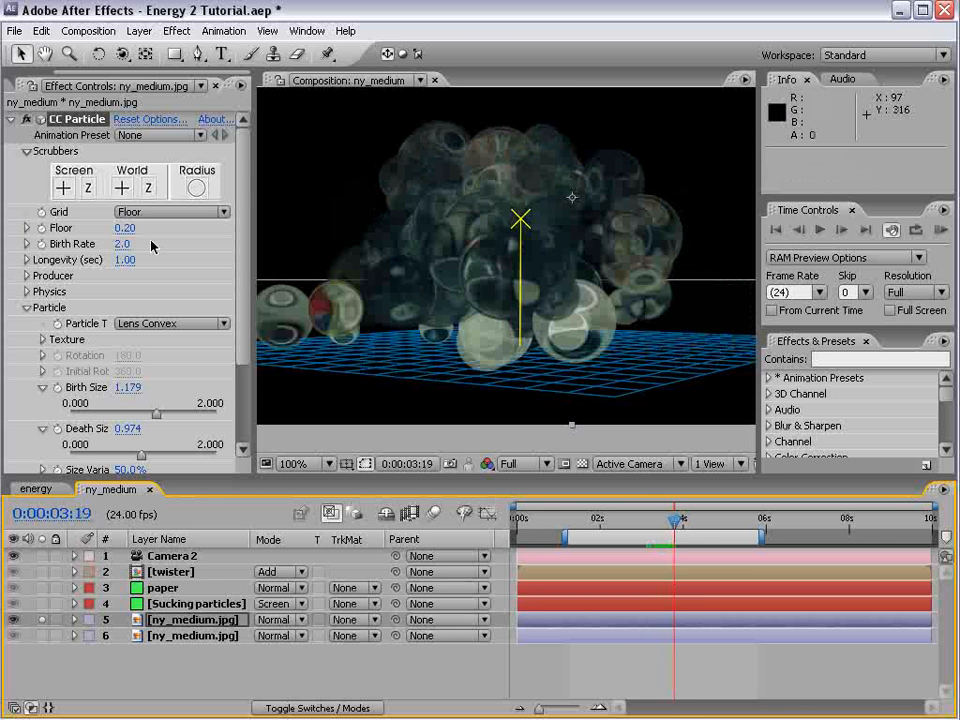
- Set the lens particles' Producer Position Y to 0.07 and Birth Rate to 0.4, and RAM-preview
left_click(26, 277)
left_click_drag(126, 307, 128, 308)
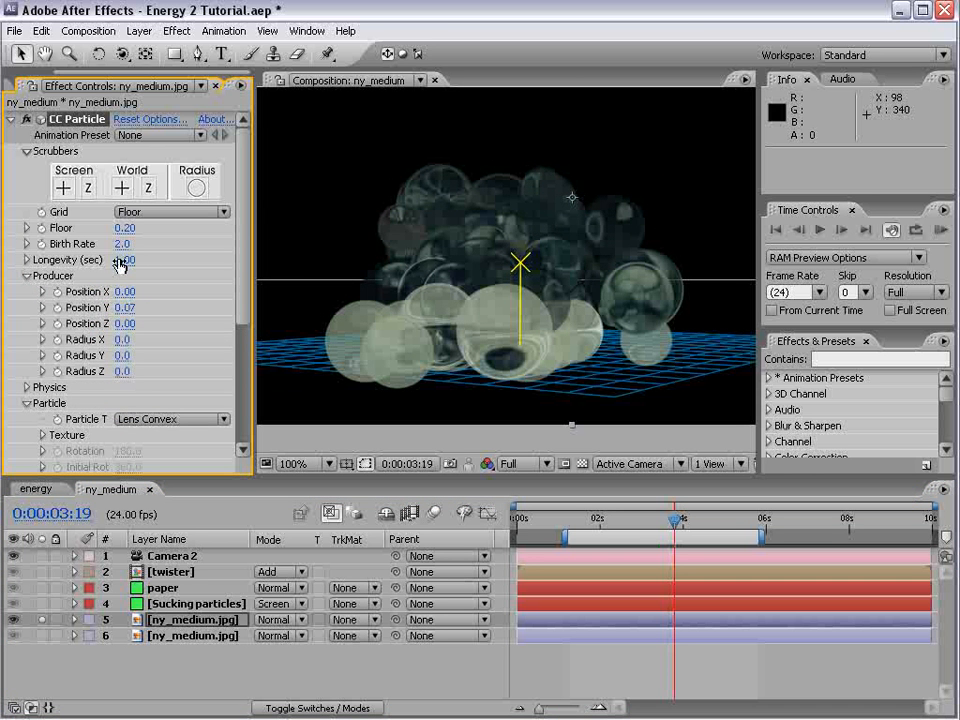
left_click_drag(123, 250, 104, 251)
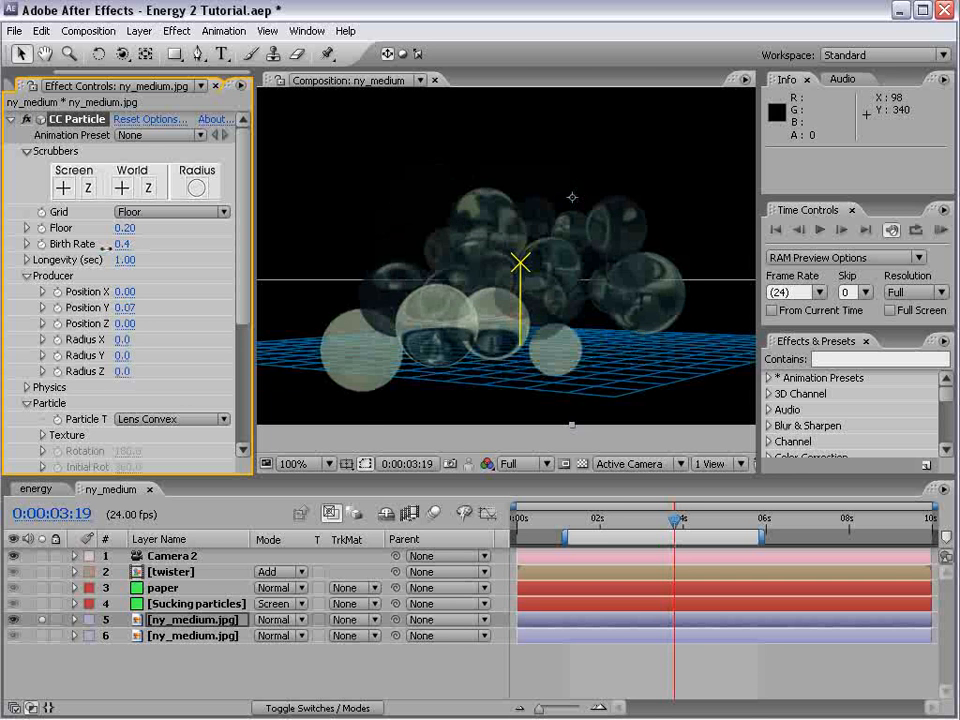
key("KP_0")
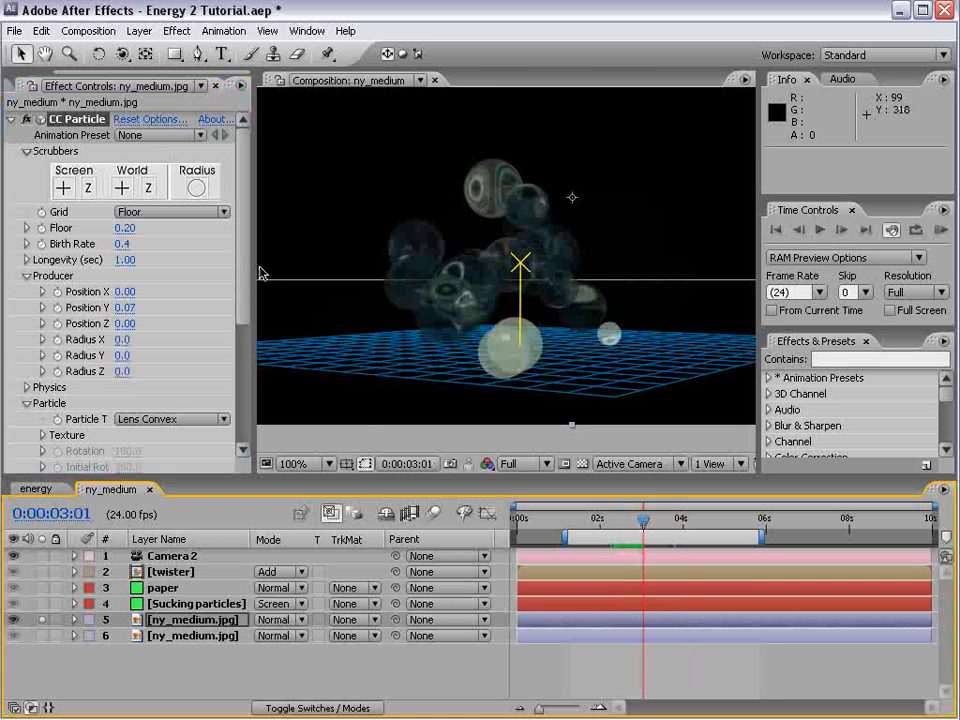
- Set the lens particles' Physics Gravity to 0.050 and scrub through the animation to 0:00:03:02
left_click_drag(243, 275, 240, 357)
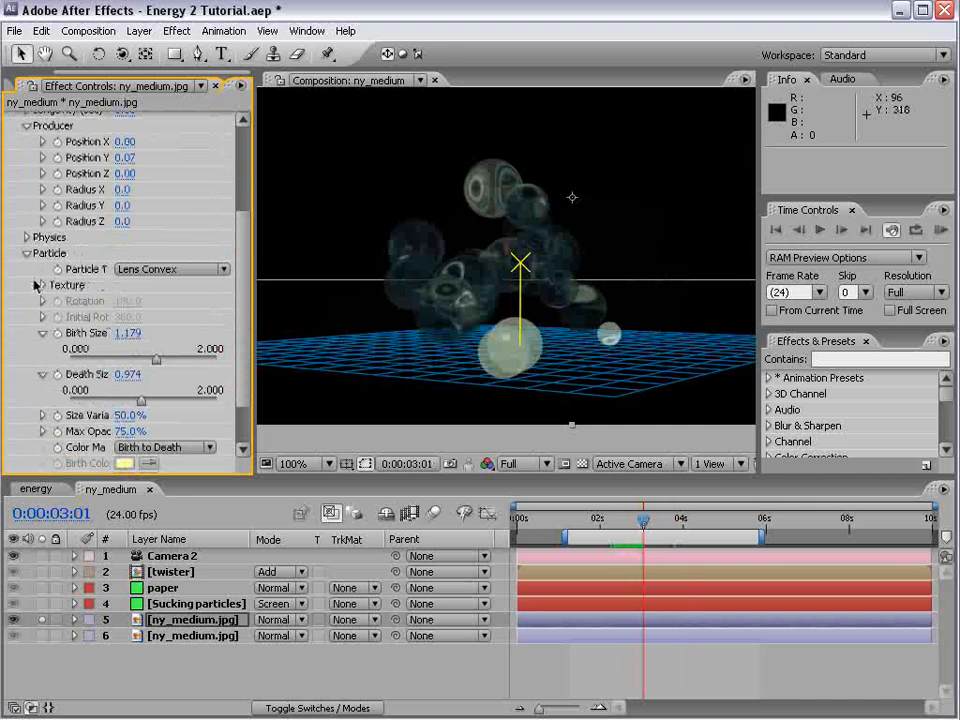
left_click(27, 238)
left_click(129, 301)
type("0.50")
key("Return")
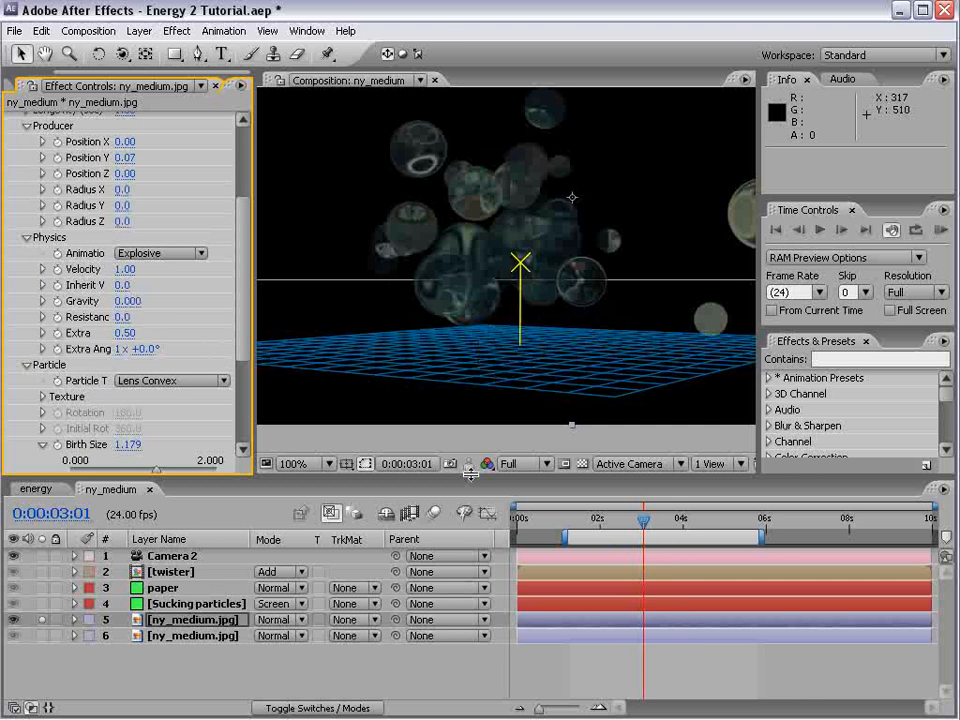
left_click_drag(121, 300, 127, 301)
left_click_drag(606, 521, 625, 517)
left_click_drag(641, 519, 645, 519)
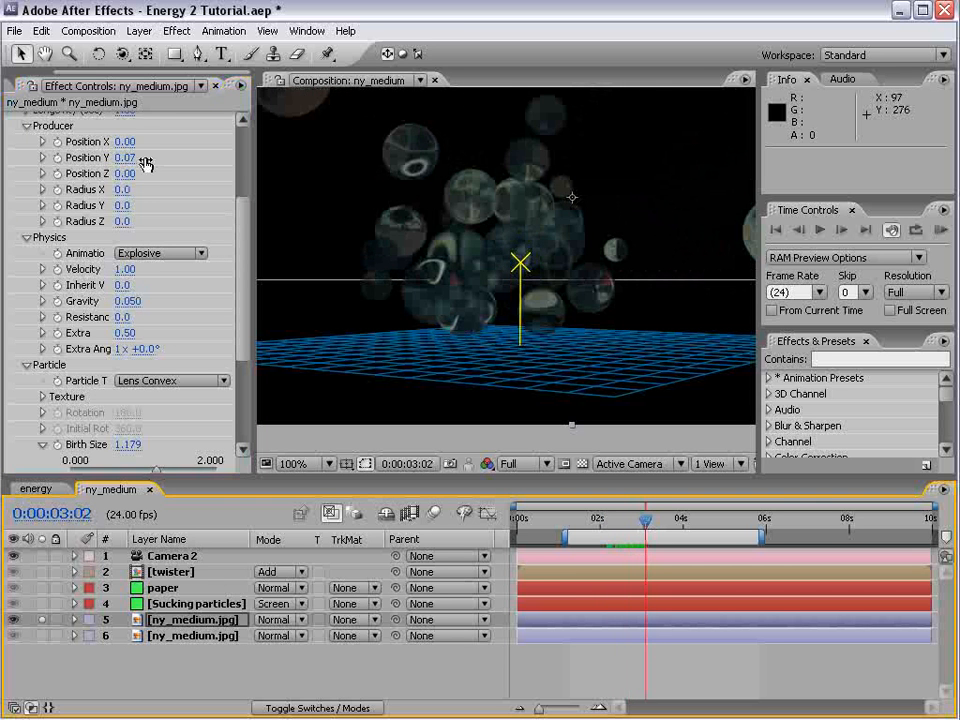
- Set the lens particles' Producer Position Y to 0.15 and Velocity to 0.37, and scrub to 0:00:04:23
left_click_drag(125, 157, 132, 158)
left_click_drag(123, 271, 80, 284)
left_click(598, 522)
left_click_drag(598, 526, 723, 548)
- Apply the Fade In-Out Round preset to the lens particles' opacity map and scrub the animation to 0:00:03:08
left_click_drag(242, 308, 226, 170)
left_click(174, 121)
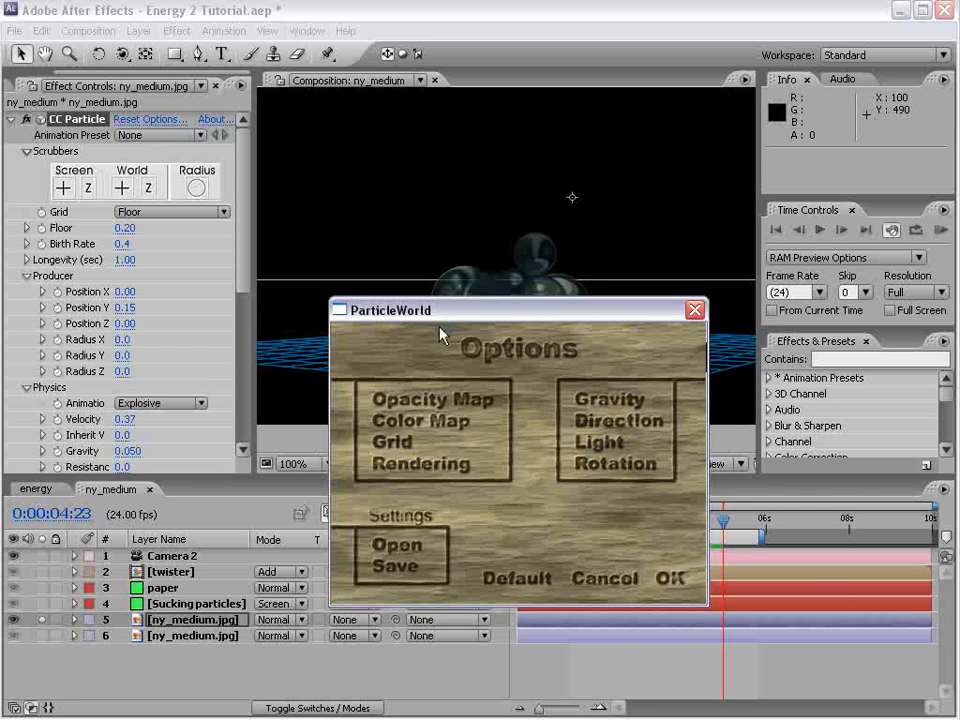
left_click(455, 406)
left_click(455, 559)
left_click(410, 599)
scroll(437, 565, "down", 1)
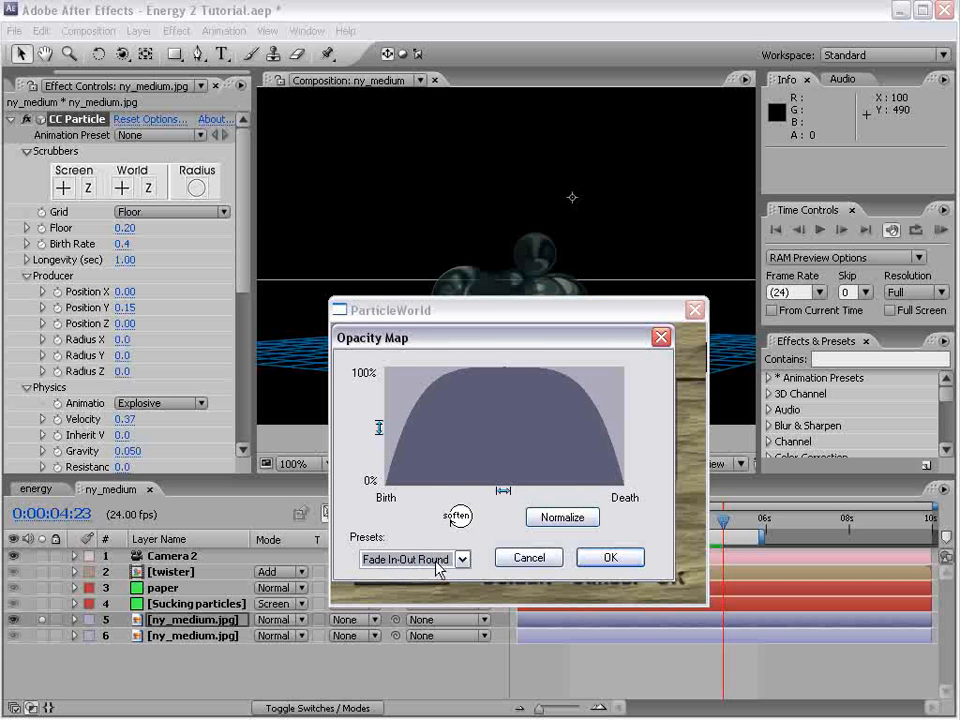
scroll(437, 565, "up", 1)
scroll(437, 565, "down", 1)
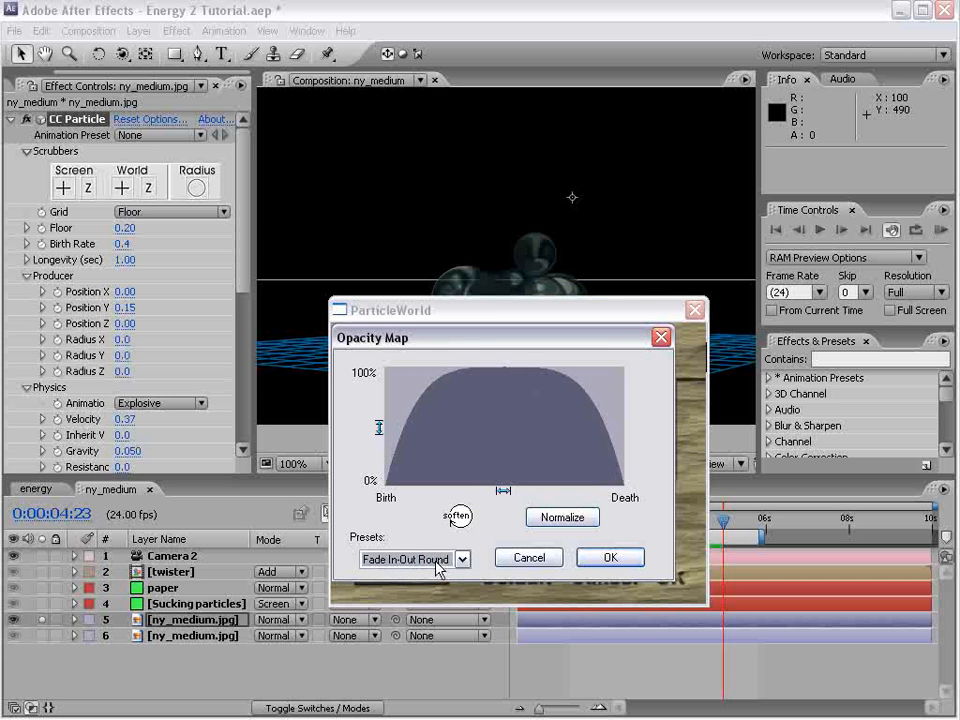
left_click(604, 558)
left_click(668, 575)
left_click(604, 522)
left_click_drag(604, 528, 655, 532)
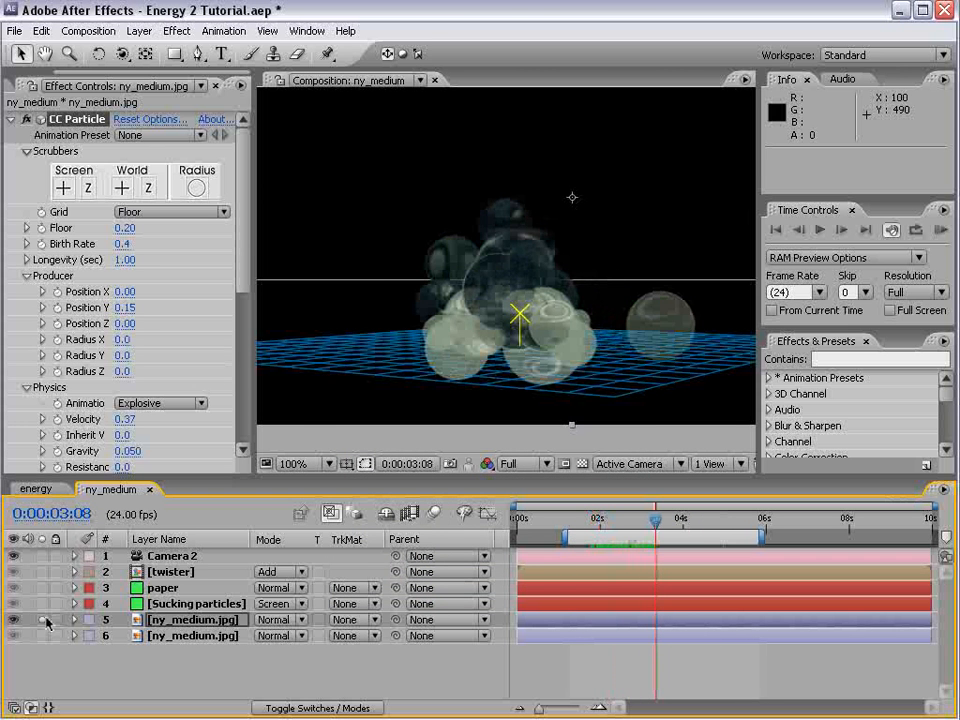
- Unsolo the lens particle layer, set its Grid to Off, and check all layers together at 0:00:02:20
left_click(43, 622)
left_click(133, 211)
left_click(139, 148)
left_click(636, 520)
left_click_drag(636, 522, 635, 522)
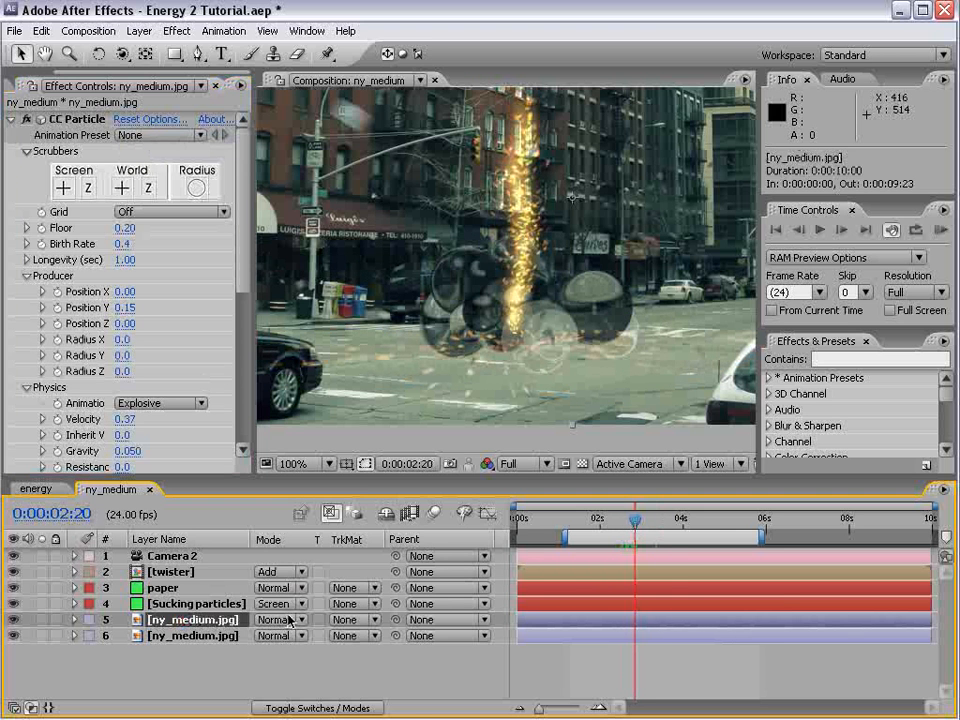
- Apply Curves to the lens particle layer and tint it orange by raising the red curve and lowering the blue
left_click(176, 30)
left_click(208, 172)
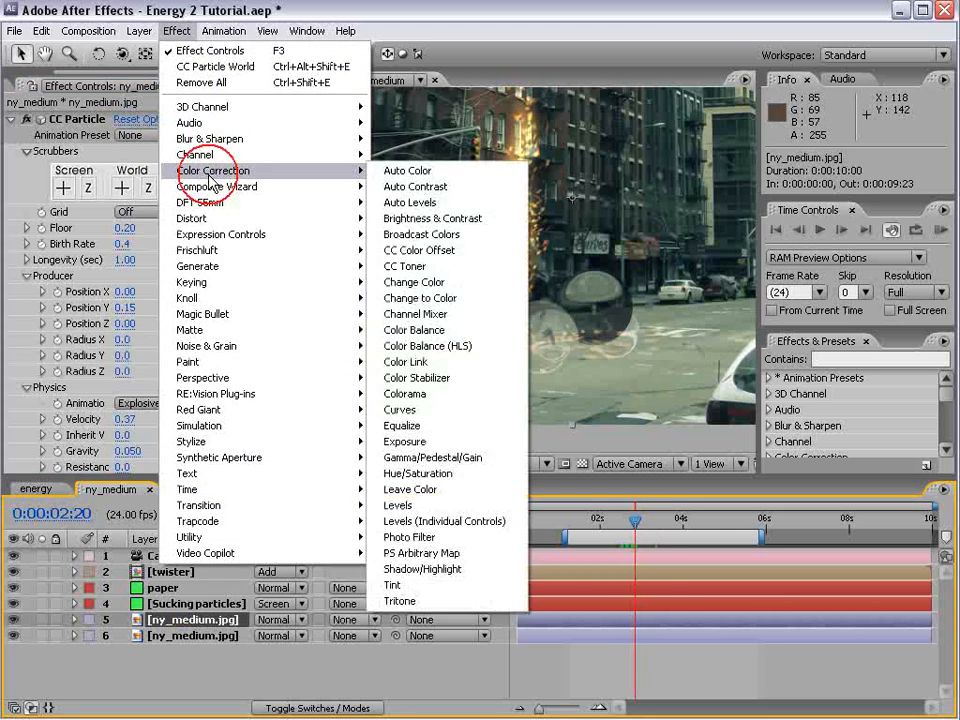
left_click(420, 409)
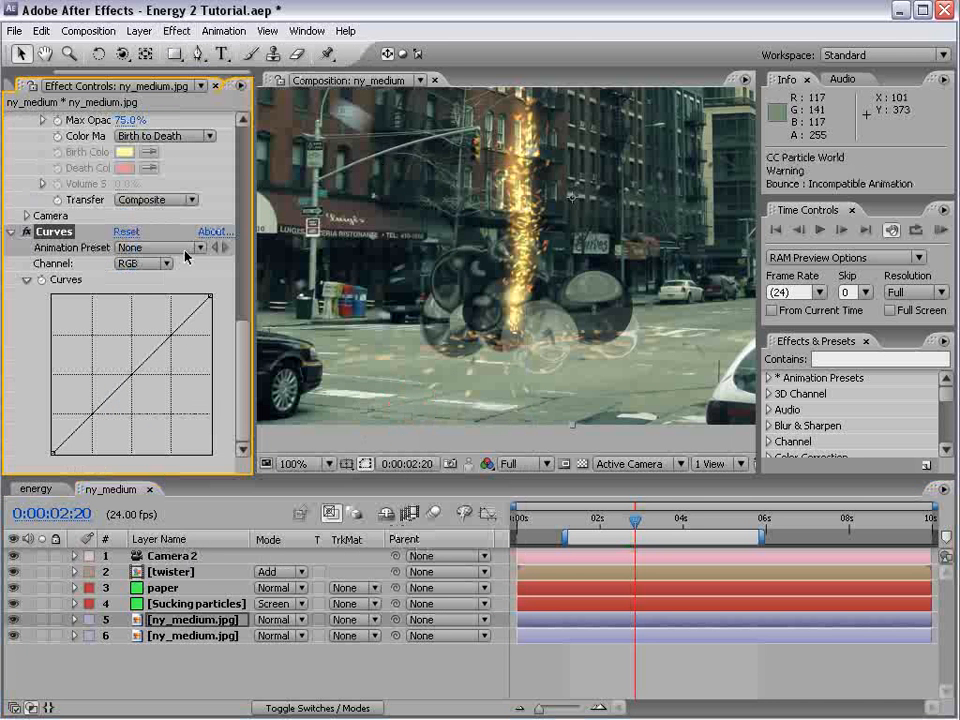
mouse_move(124, 382)
left_mouse_down()
mouse_move(131, 396)
mouse_move(101, 358)
mouse_move(124, 400)
left_mouse_up()
left_click(150, 264)
left_click(144, 283)
left_click(146, 265)
left_click(146, 296)
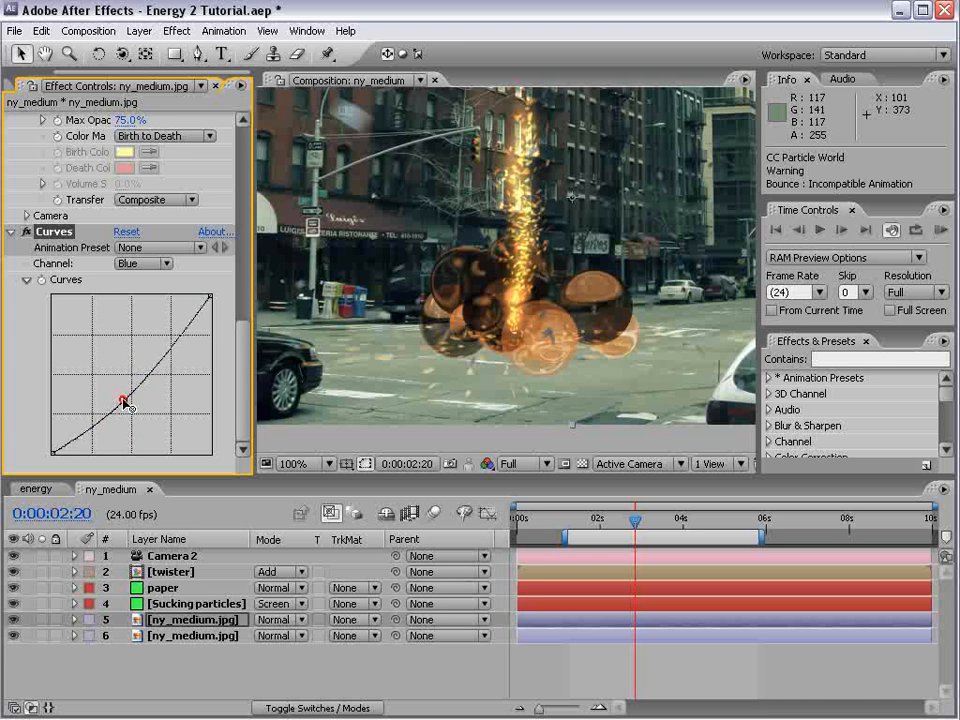
- Change the lens particle layer's blending mode to Add and scrub to 0:00:03:01
left_click(277, 620)
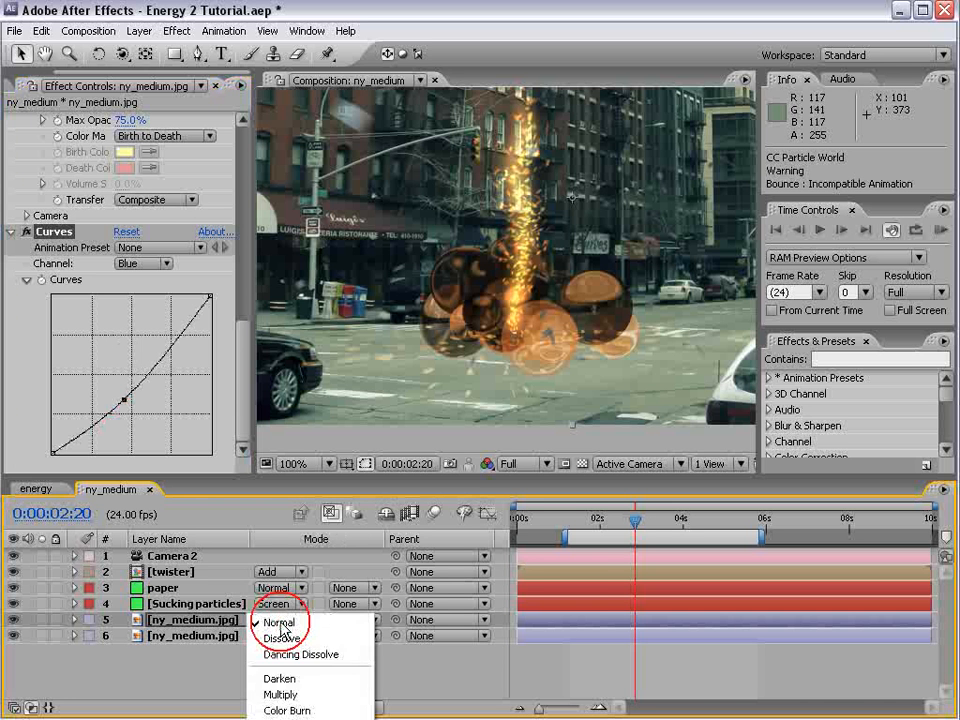
left_click(290, 716)
left_click_drag(598, 527, 643, 522)
- Widen the lens particles' Producer radius and reduce Birth Size to 0.639 and Death Size to about 0.69
left_click_drag(242, 357, 228, 168)
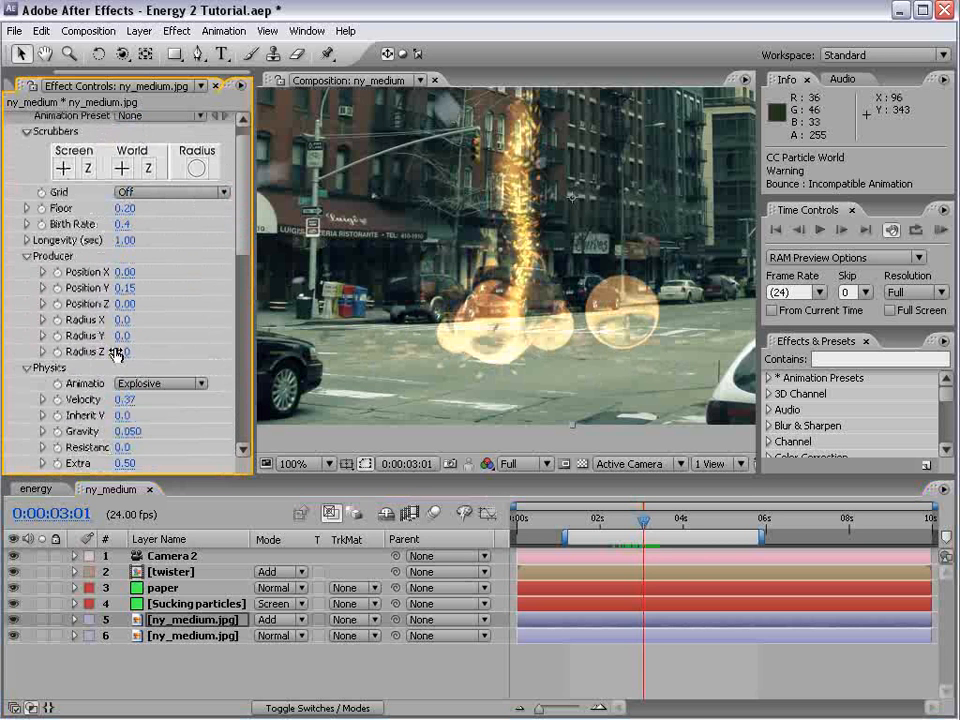
mouse_move(125, 333)
left_mouse_down()
mouse_move(135, 329)
mouse_move(123, 334)
mouse_move(131, 315)
left_mouse_up()
scroll(182, 140, "down", 5)
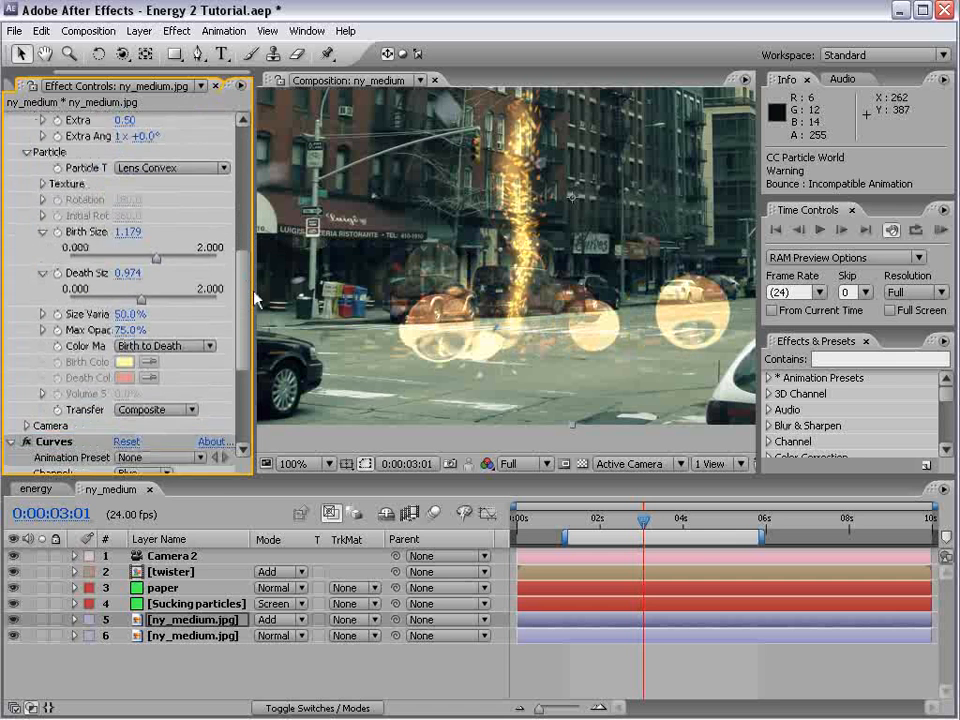
left_click_drag(130, 288, 111, 326)
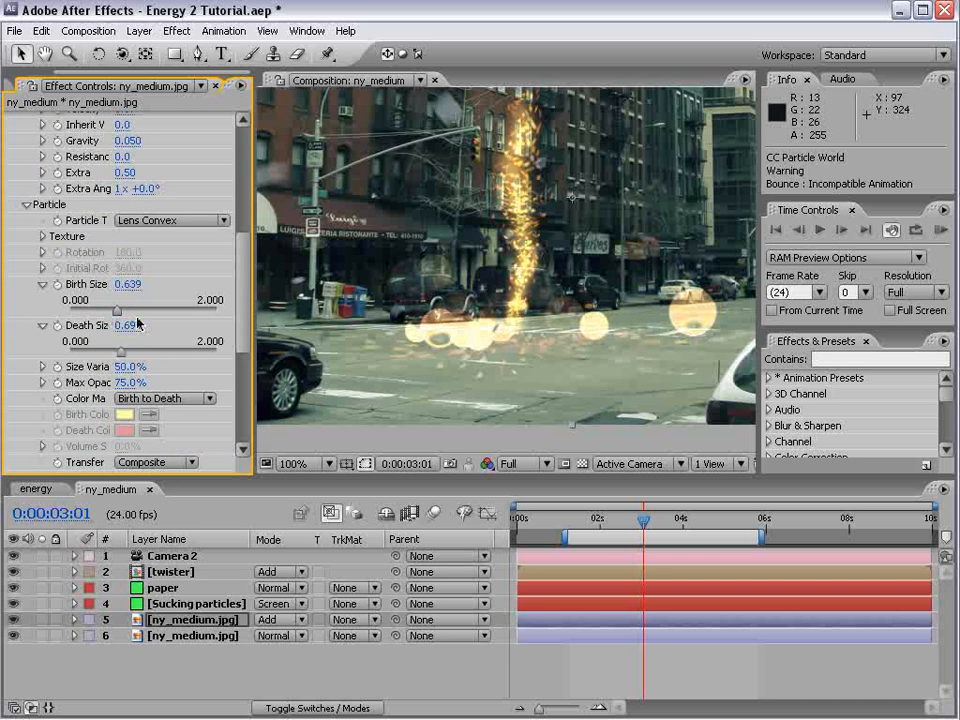
- Raise the blue curve back close to the diagonal to soften the orange tint, and scrub to 0:00:02:06
scroll(229, 420, "down", 5)
left_click(143, 263)
left_click(141, 231)
left_click(138, 265)
left_click(145, 288)
mouse_move(125, 399)
left_mouse_down()
mouse_move(105, 382)
mouse_move(114, 388)
left_mouse_up()
left_click_drag(592, 521, 610, 527)
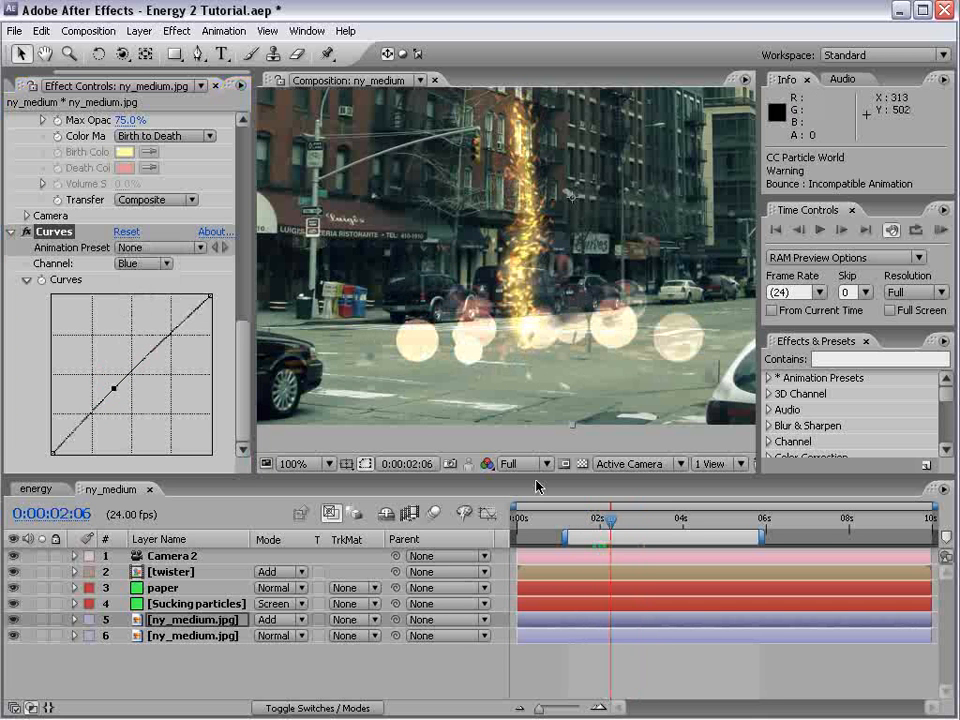
- Raise the red curve slightly, pull the RGB curve down to darken the lens particles, and preview the result
left_click(145, 263)
left_click(139, 231)
left_click_drag(104, 362, 99, 357)
left_click(153, 263)
left_click(138, 247)
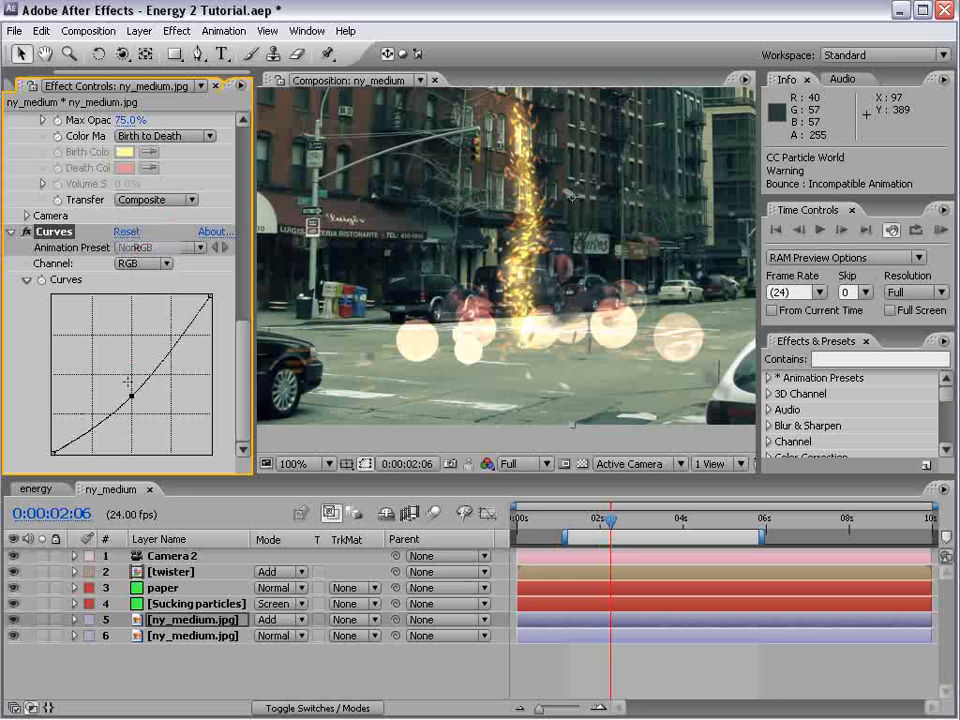
left_click_drag(132, 398, 145, 416)
key("space")
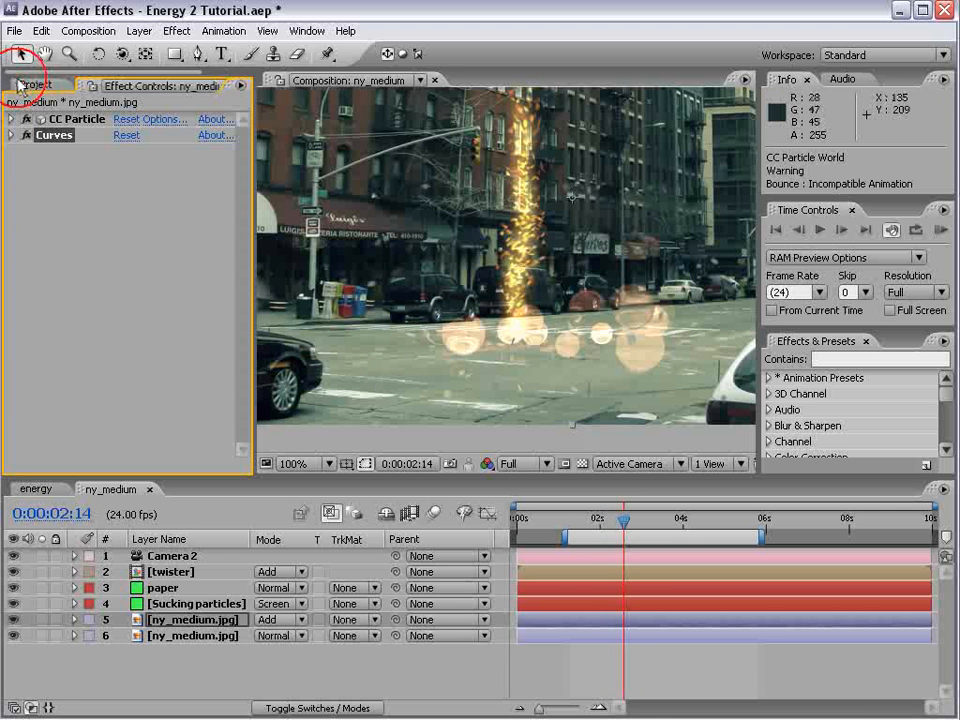
- Add Smoke Element.jpg from the project footage as the top layer of ny_medium and view the composition at 50%
left_click(30, 84)
left_click(42, 261)
left_click(30, 297)
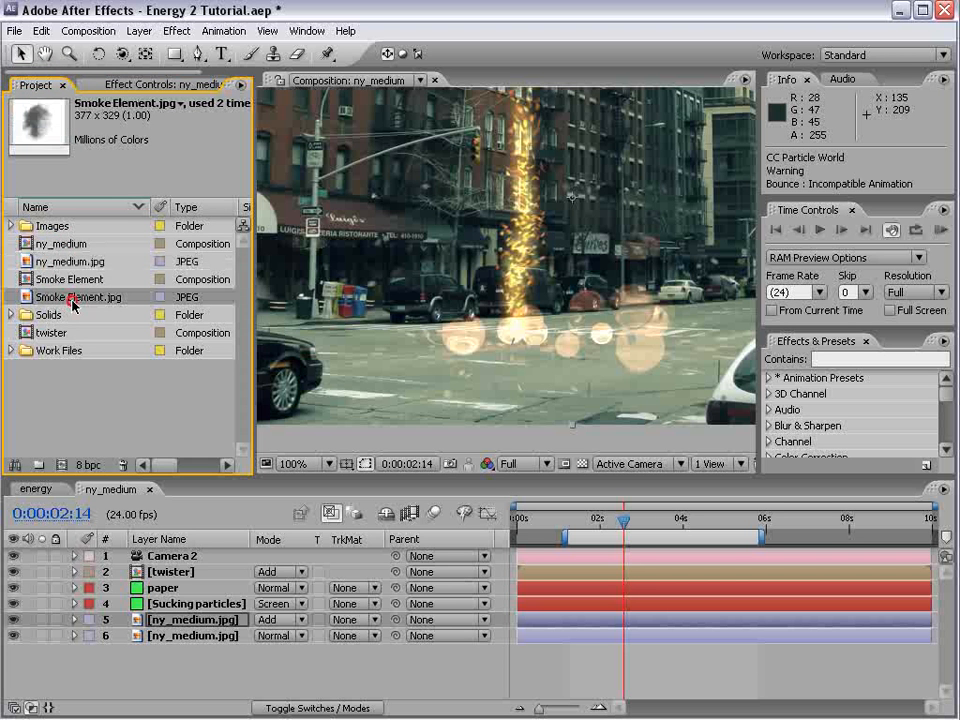
left_click_drag(30, 297, 632, 552)
key("alt+Home")
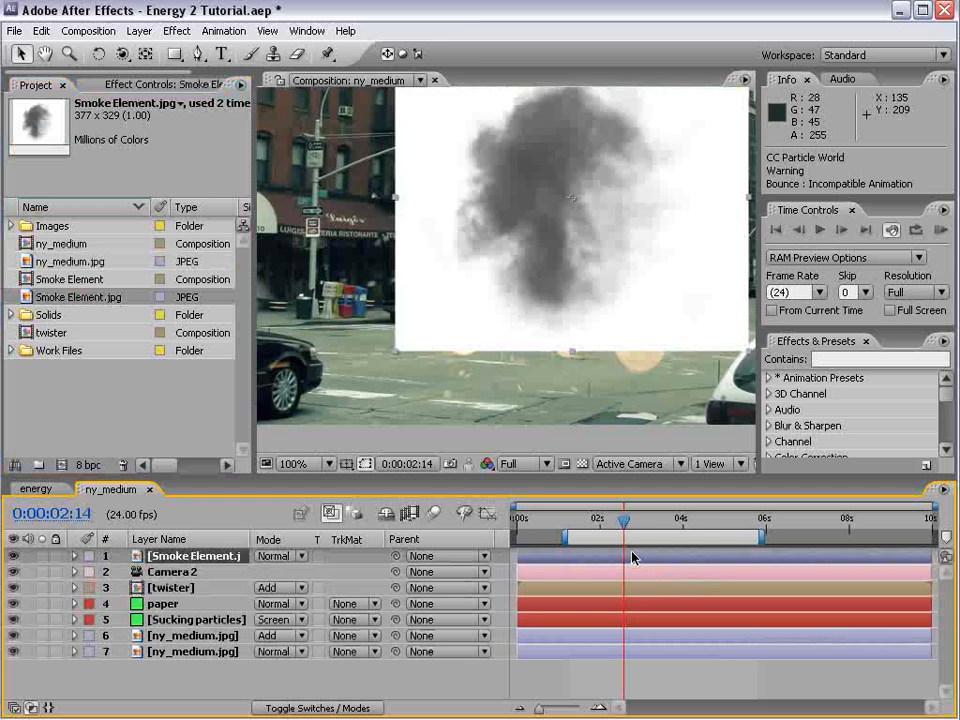
scroll(614, 299, "down", 1)
key("space")
left_click_drag(610, 271, 561, 302)
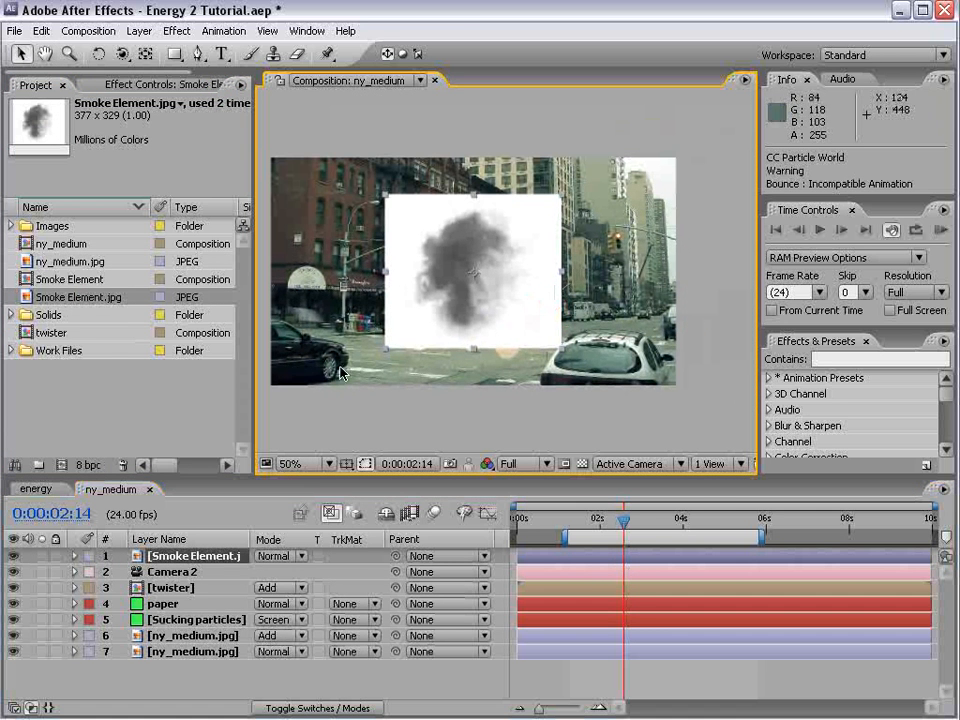
- Pre-compose the Smoke Element layer with all attributes moved into the new composition, and open that composition
left_click(141, 31)
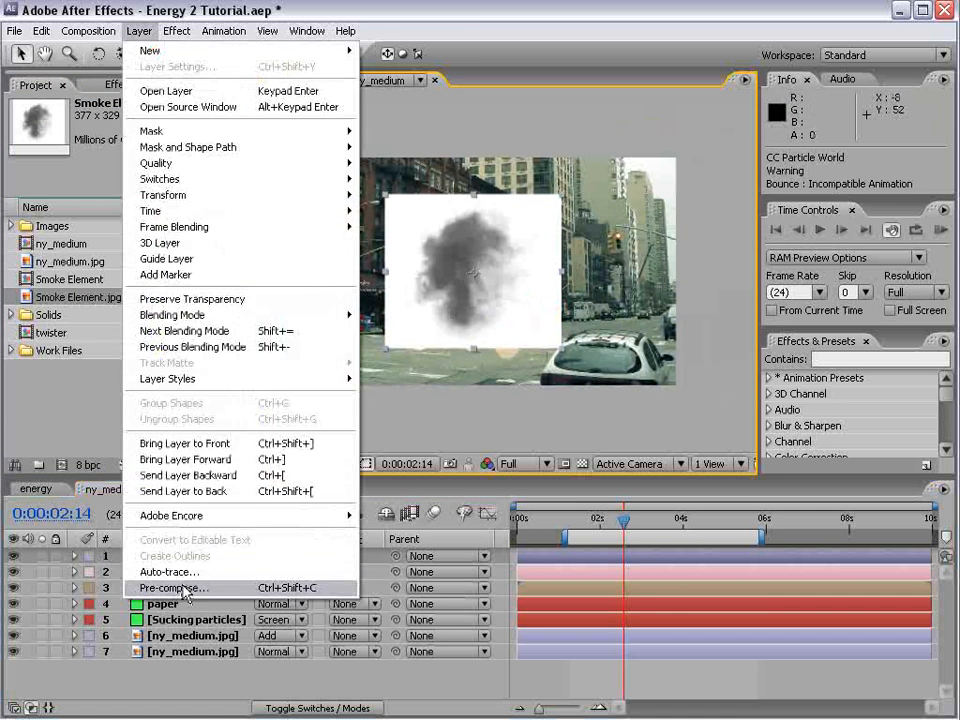
left_click(193, 585)
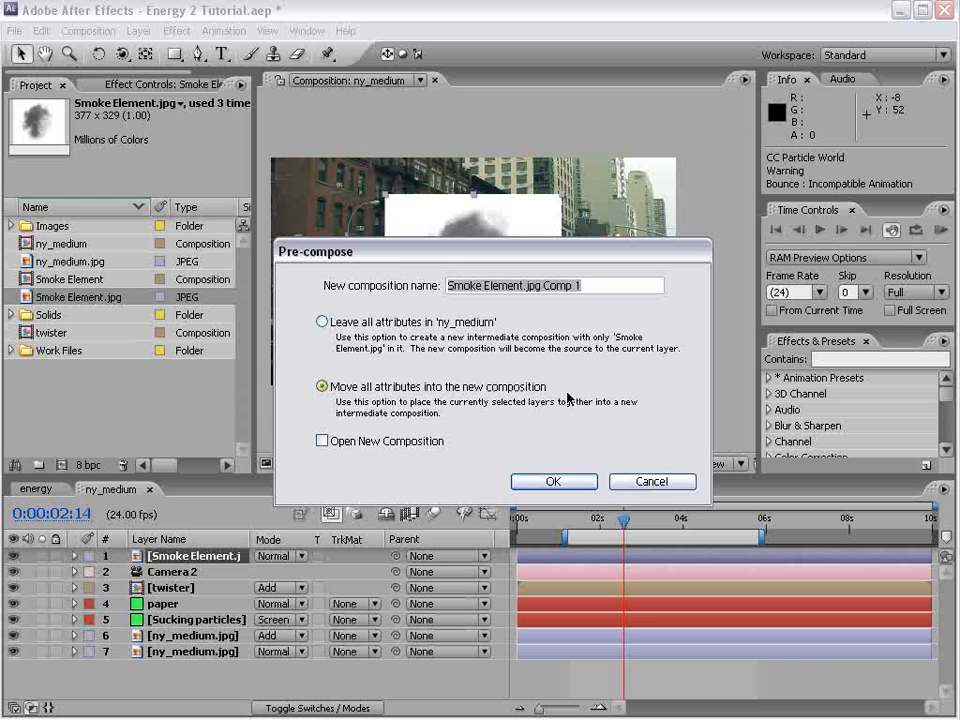
left_click(576, 484)
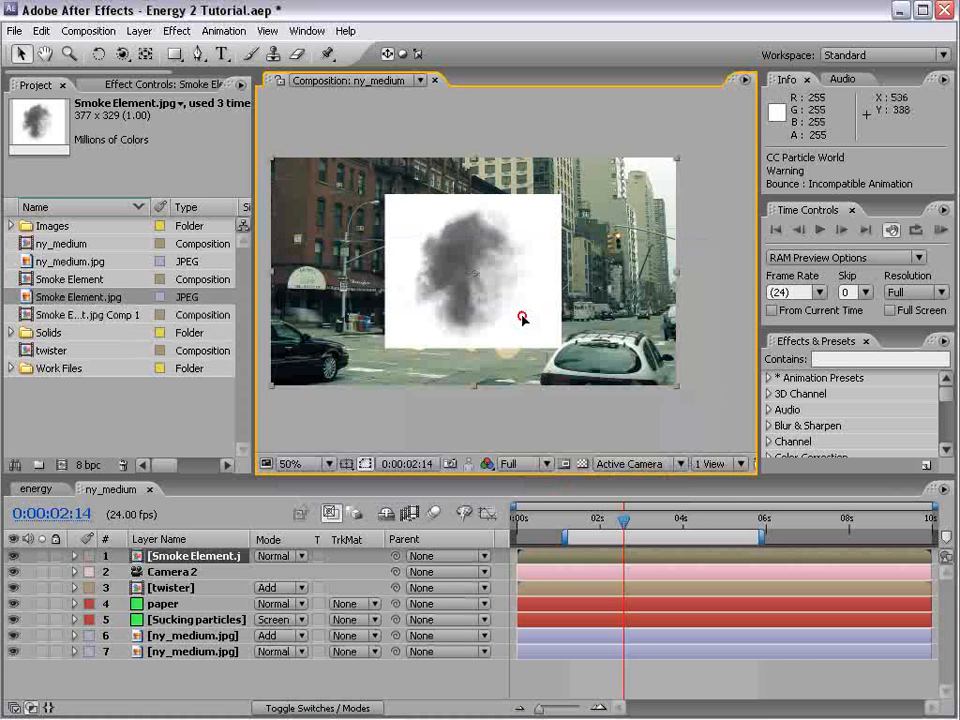
double_click(190, 565)
left_click(447, 314)
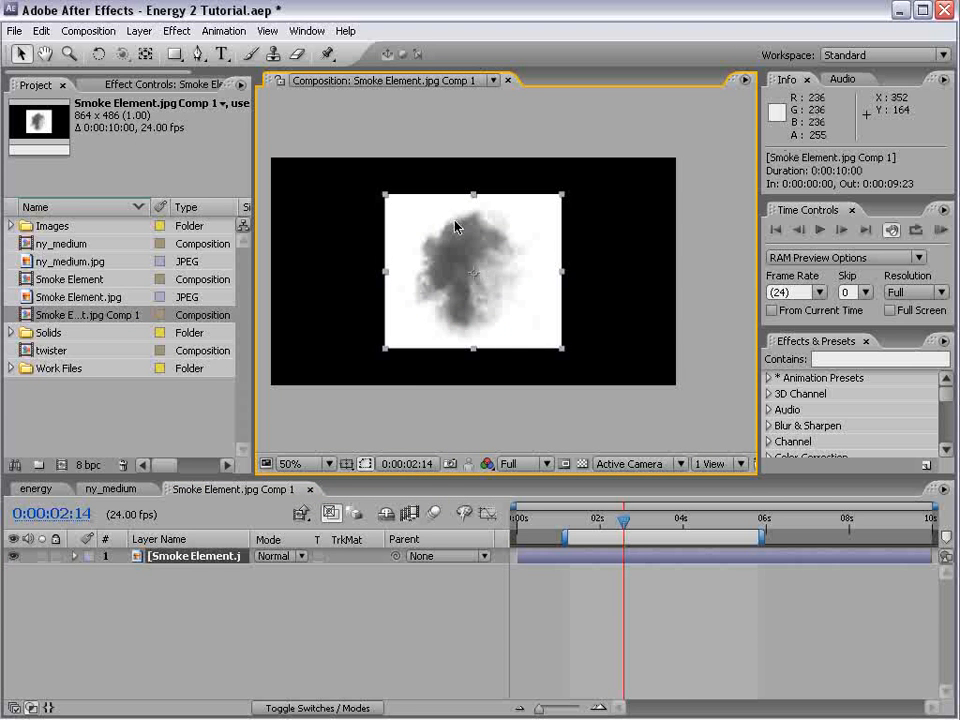
- Duplicate the Smoke Element layer and set the lower copy's track matte to Luma Inverted
left_click(200, 563)
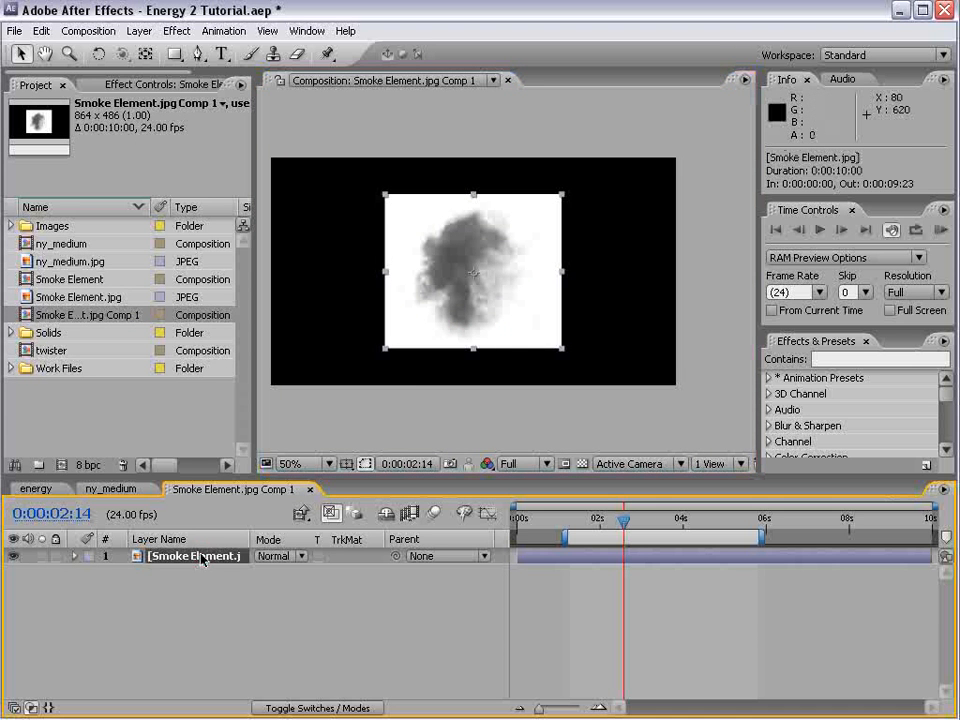
key("ctrl+d")
left_click(189, 575)
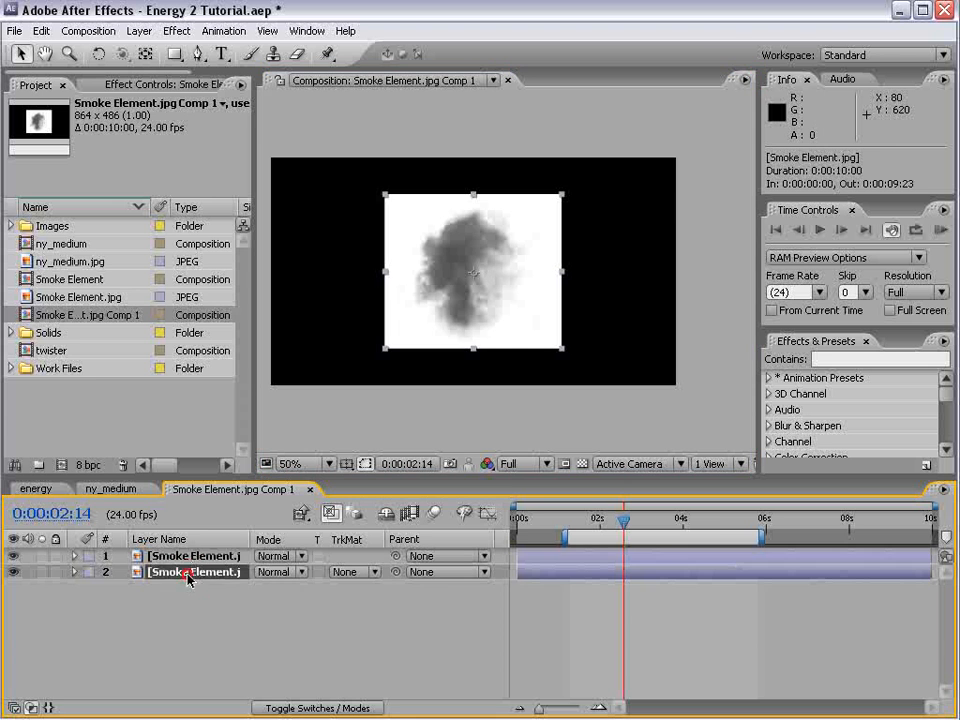
left_click(340, 573)
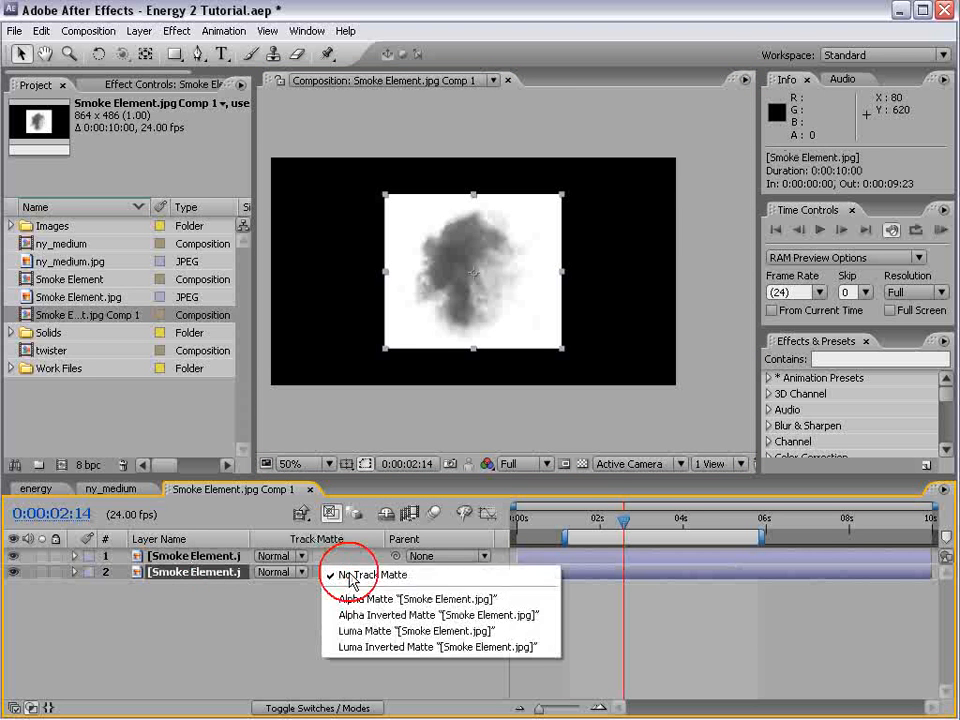
left_click(390, 631)
left_click(354, 572)
left_click(347, 585)
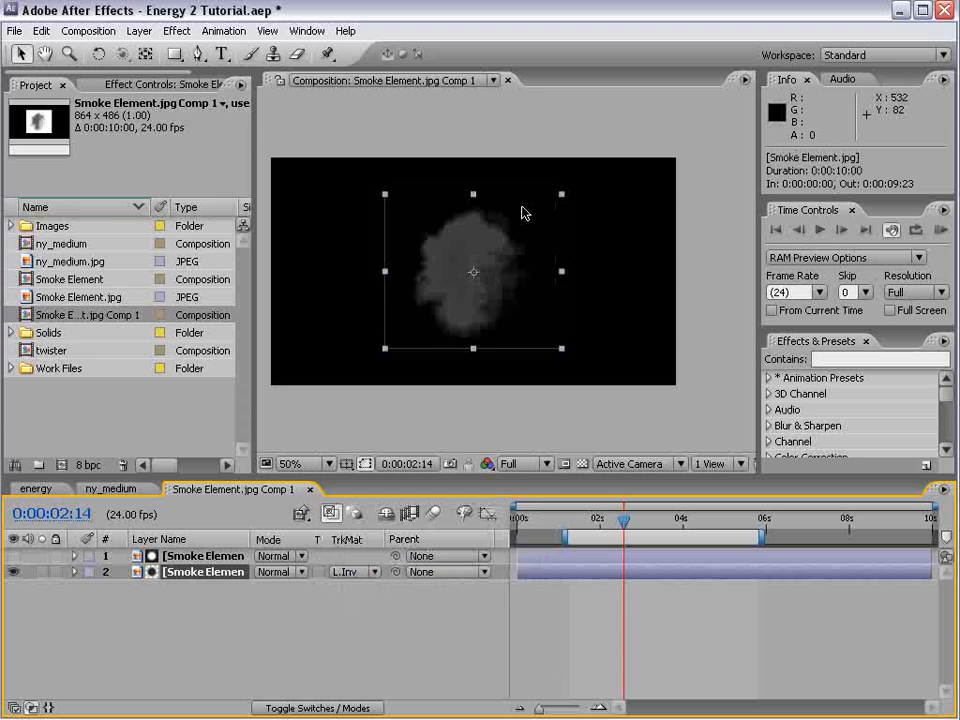
scroll(540, 253, "up", 2)
scroll(540, 255, "down", 2)
- Apply a Fill effect to the lower smoke layer and set its color to white
left_click(177, 30)
mouse_move(212, 266)
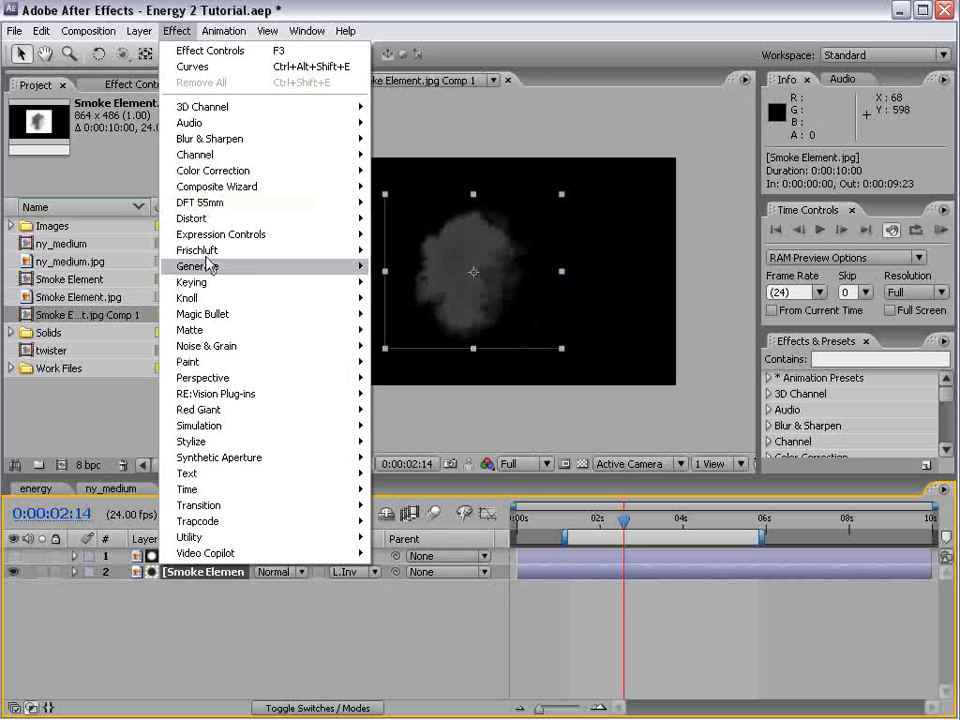
left_click(446, 490)
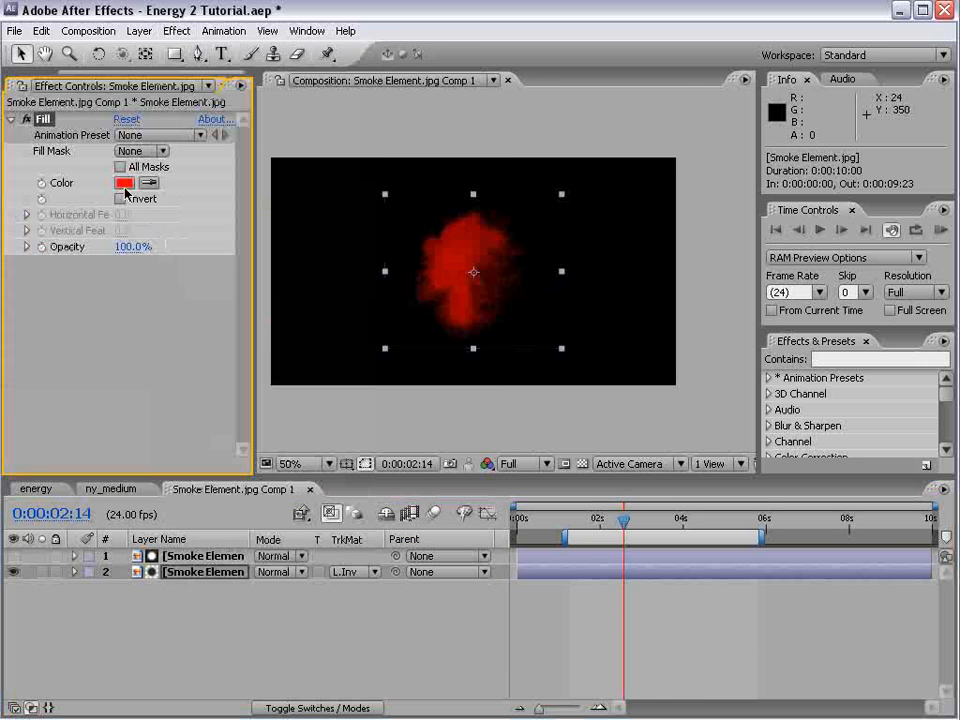
left_click(128, 184)
left_click(279, 428)
left_click(707, 433)
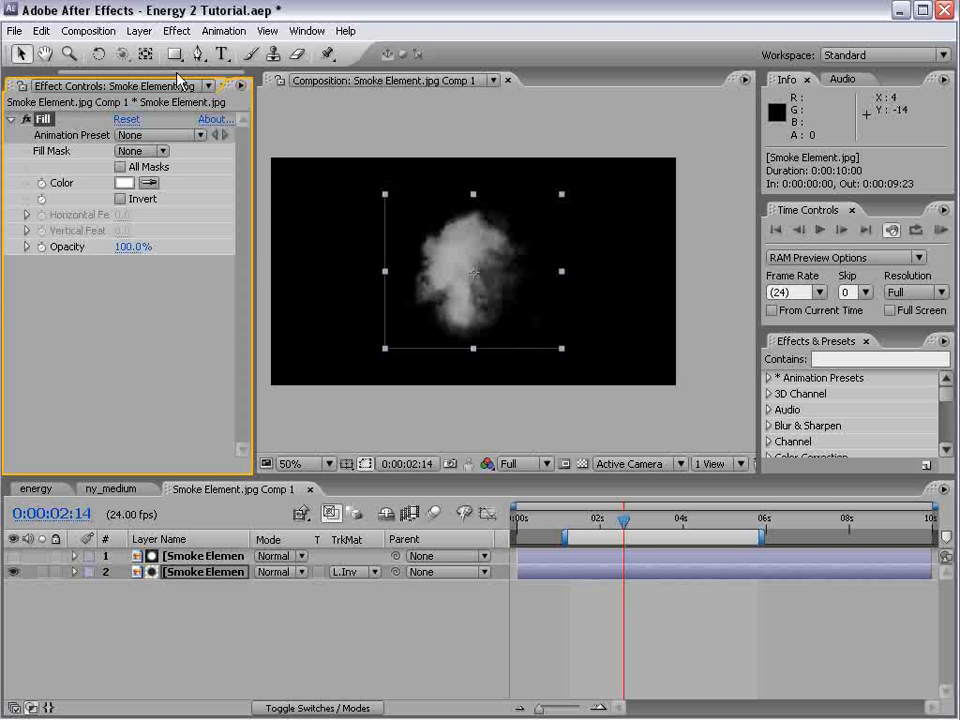
- Draw a rectangular mask of about 346 x 316 px around the smoke on the lower layer, just inside its edges
left_click_drag(174, 54, 230, 39)
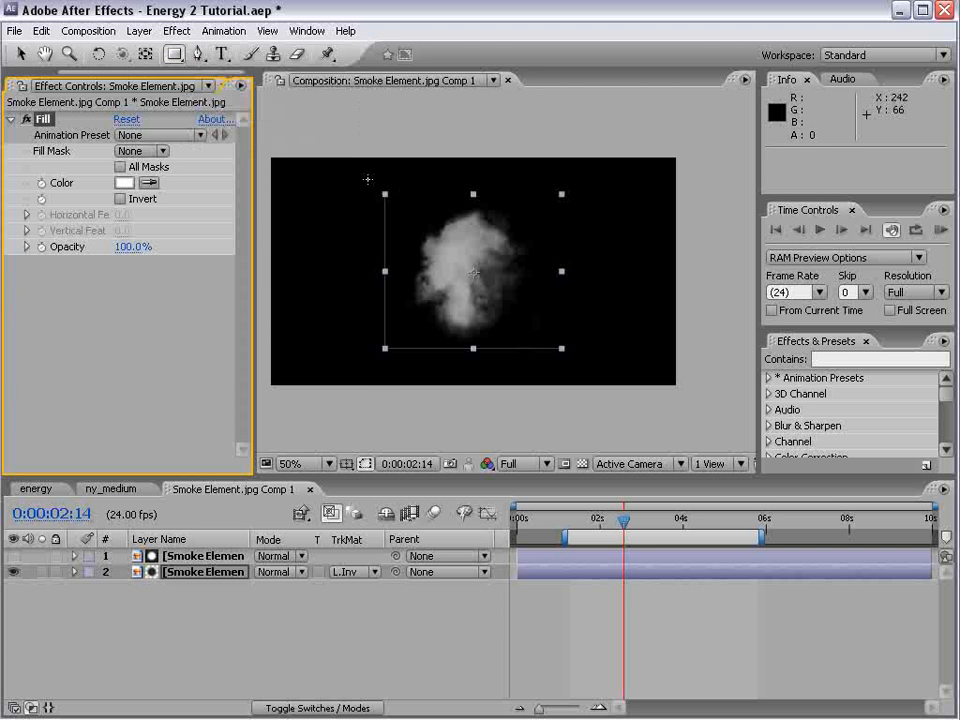
left_click_drag(389, 195, 553, 340)
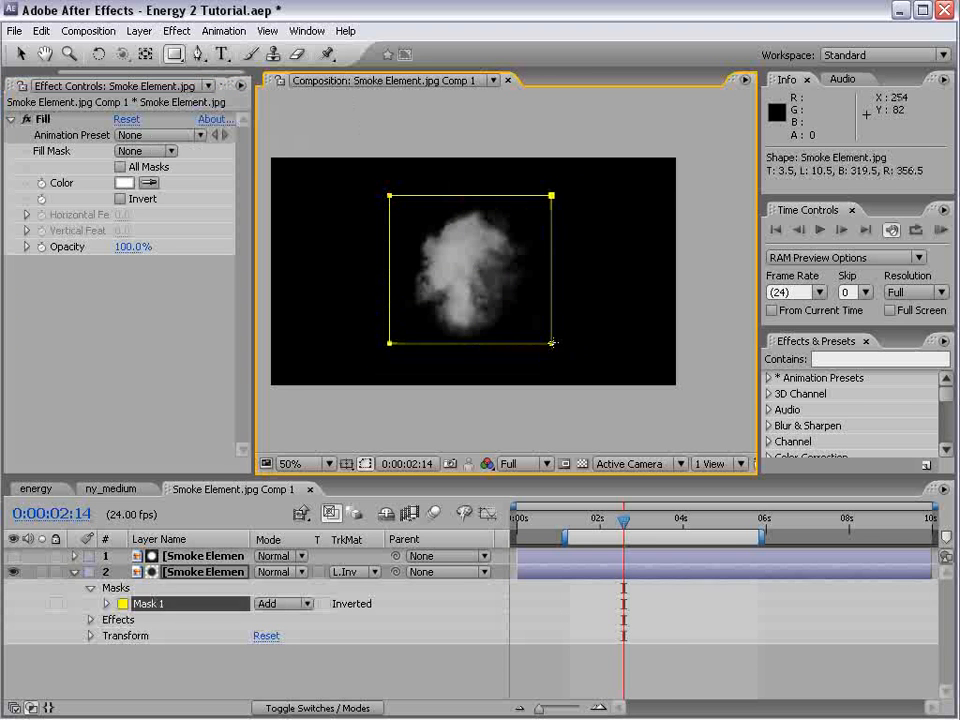
left_click(619, 550)
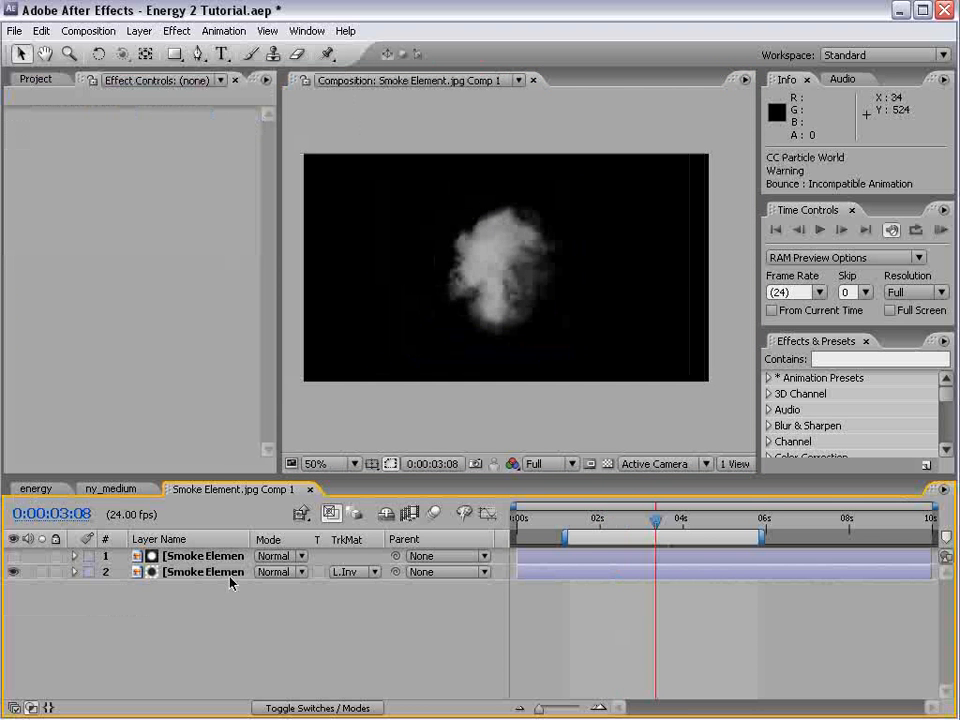
- Scale both smoke layers down to 50%
left_click(205, 556)
left_click(209, 572, "shift")
left_click_drag(594, 192, 557, 217)
key("s")
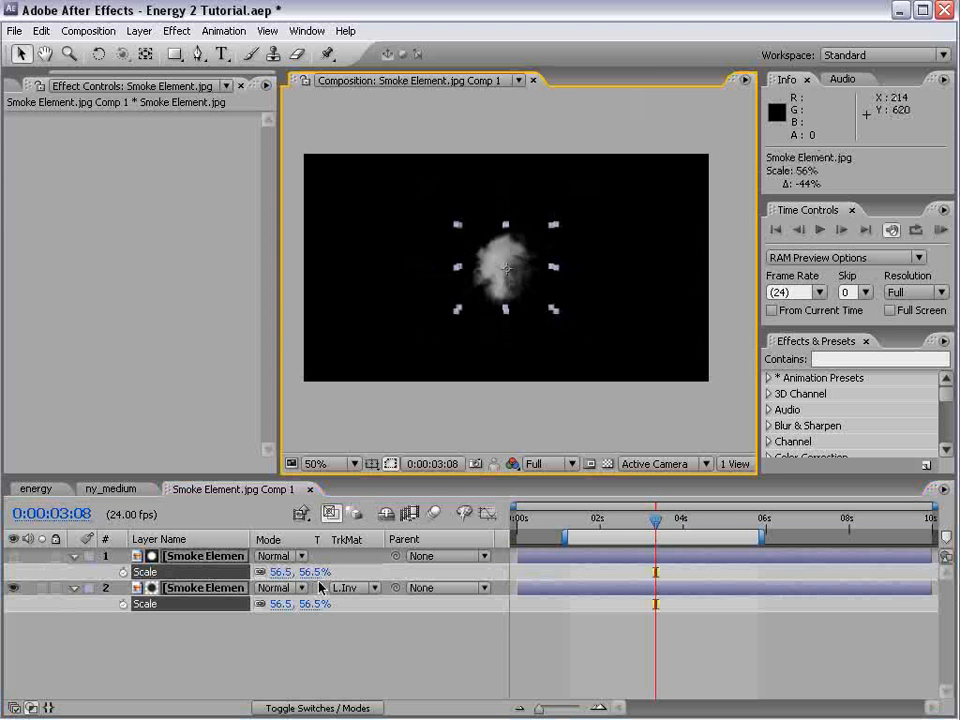
left_click(284, 571)
key("Return")
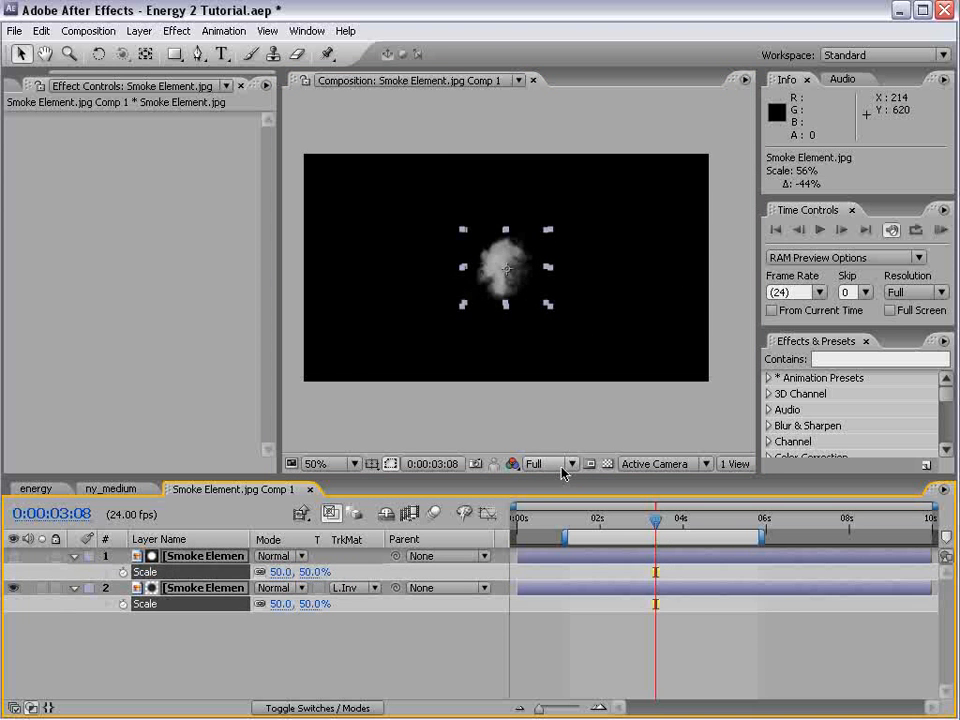
left_click(554, 637)
- Return to the ny_medium composition and apply CC Particle World to the pre-composed smoke layer
left_click(107, 489)
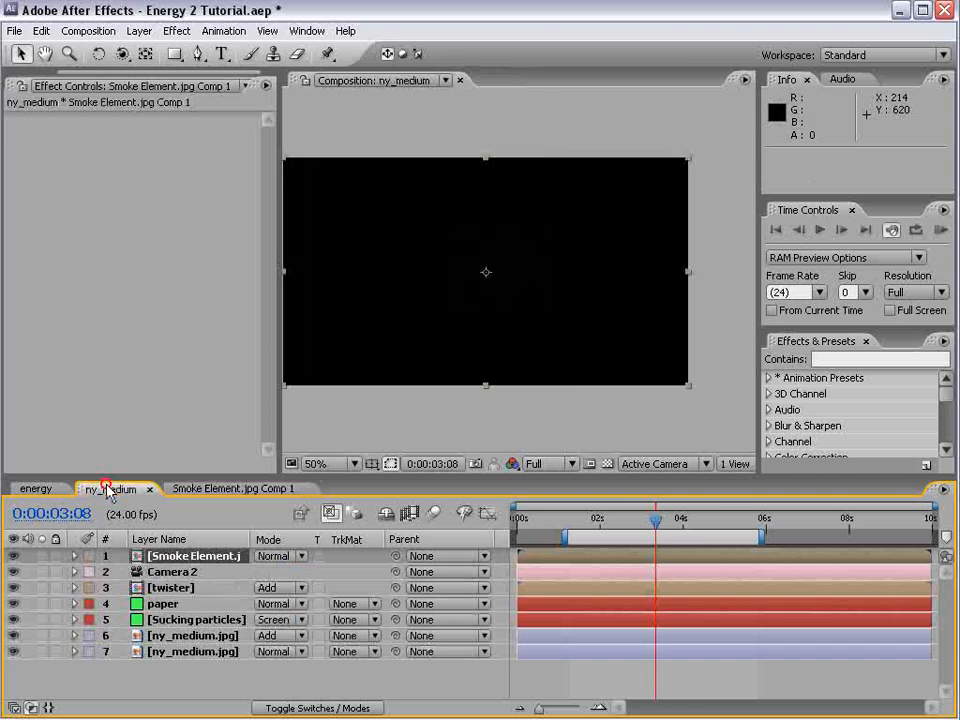
left_click_drag(482, 268, 521, 345)
scroll(517, 300, "up", 1)
scroll(515, 296, "down", 2)
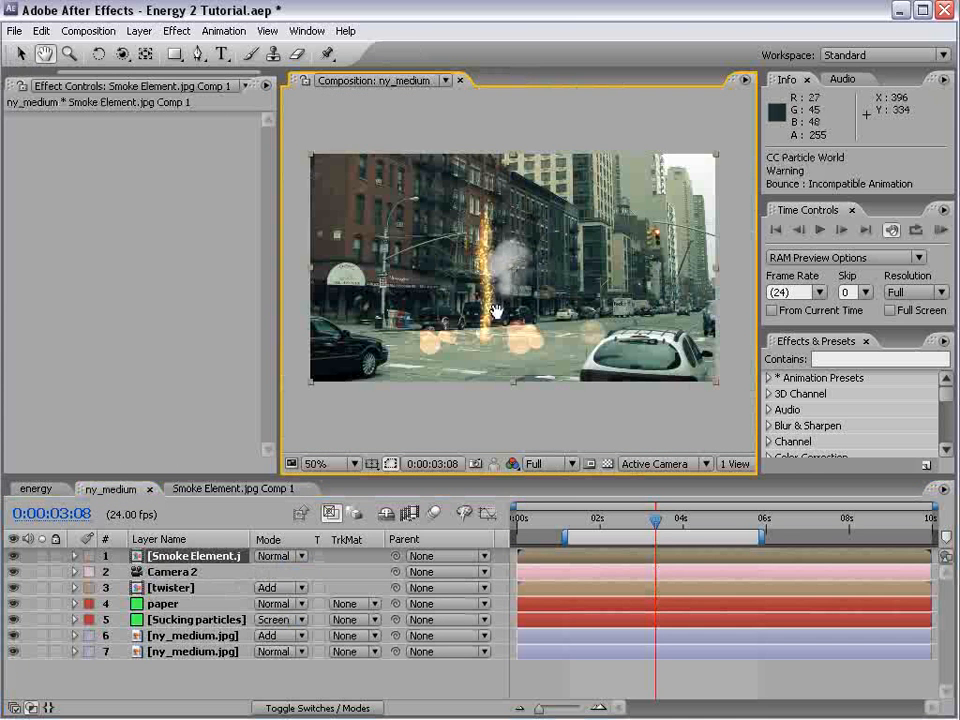
left_click(178, 31)
mouse_move(340, 425)
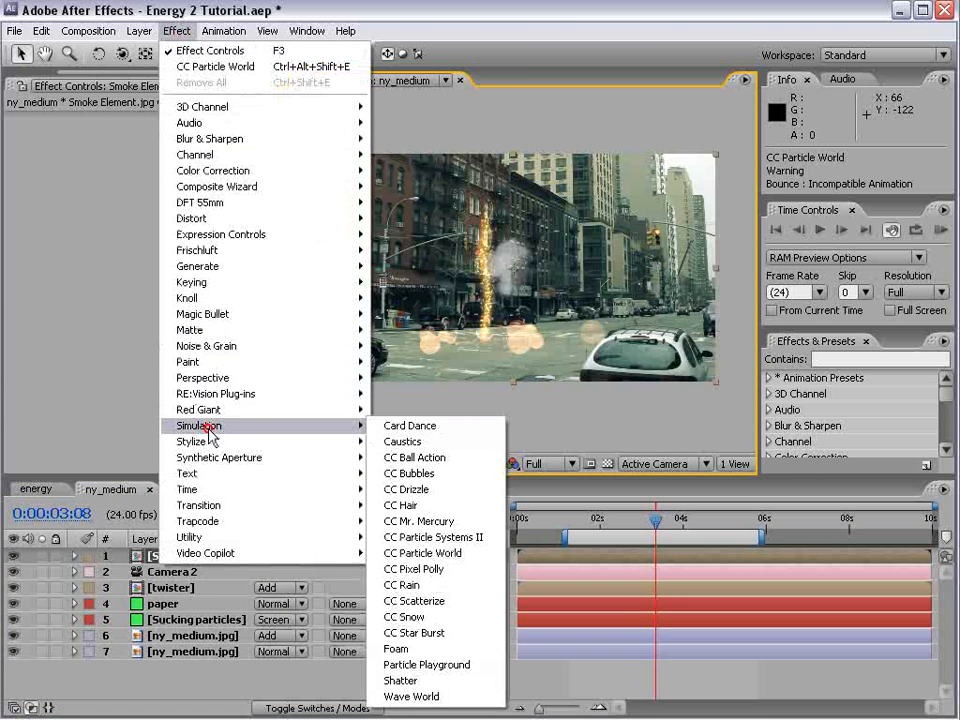
left_click(447, 553)
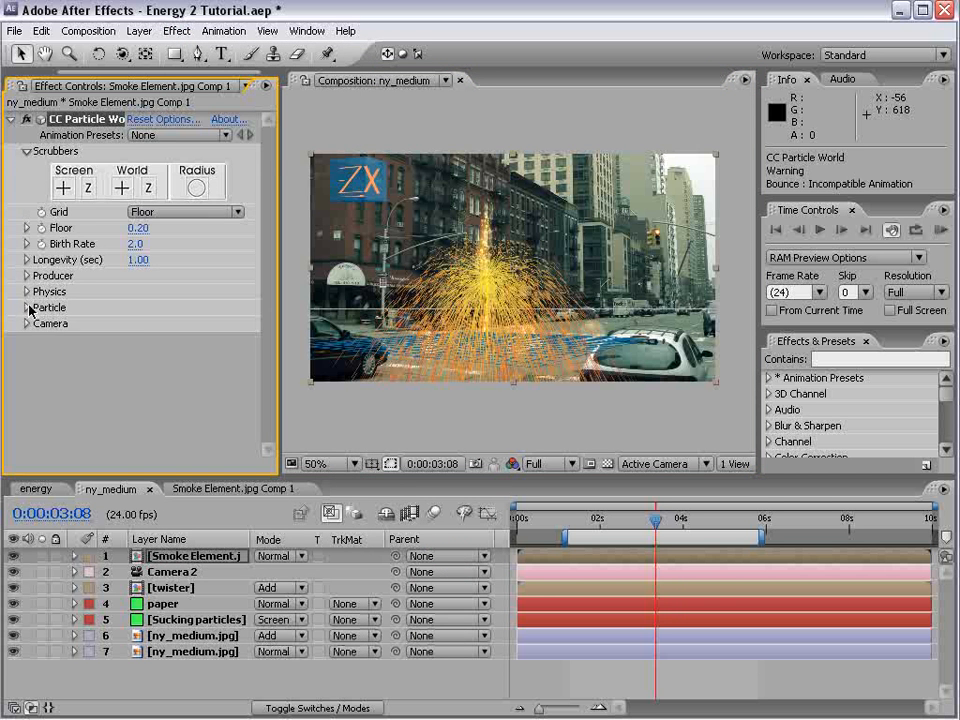
- Set the smoke's Particle Type to Lens Convex, with Birth Size 2.419 and Death Size 6.380
left_click(26, 307)
left_click(163, 276)
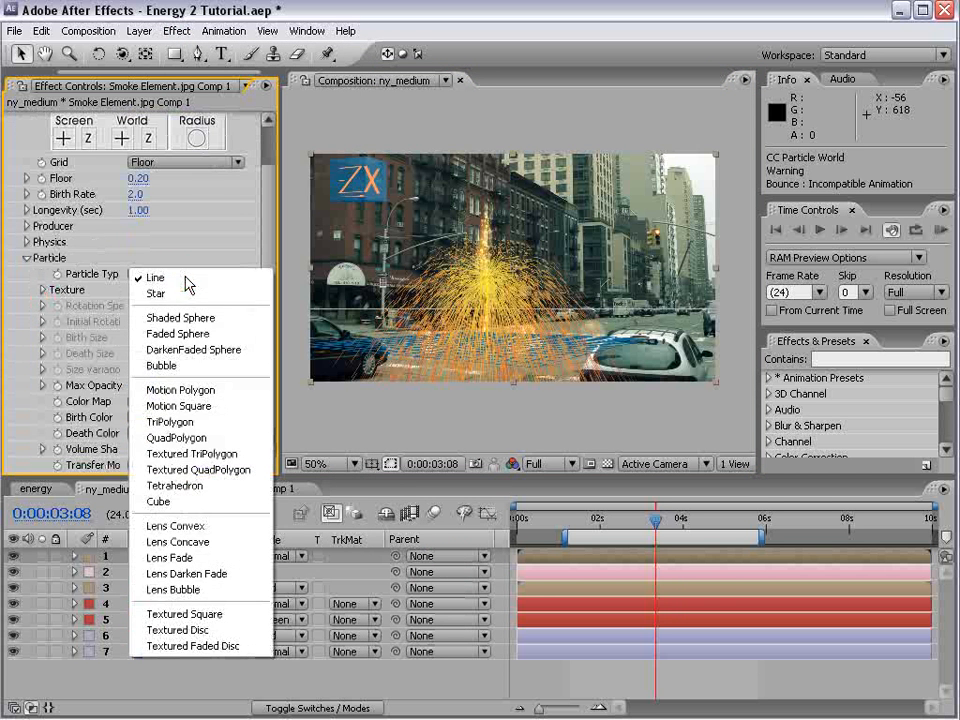
left_click(186, 529)
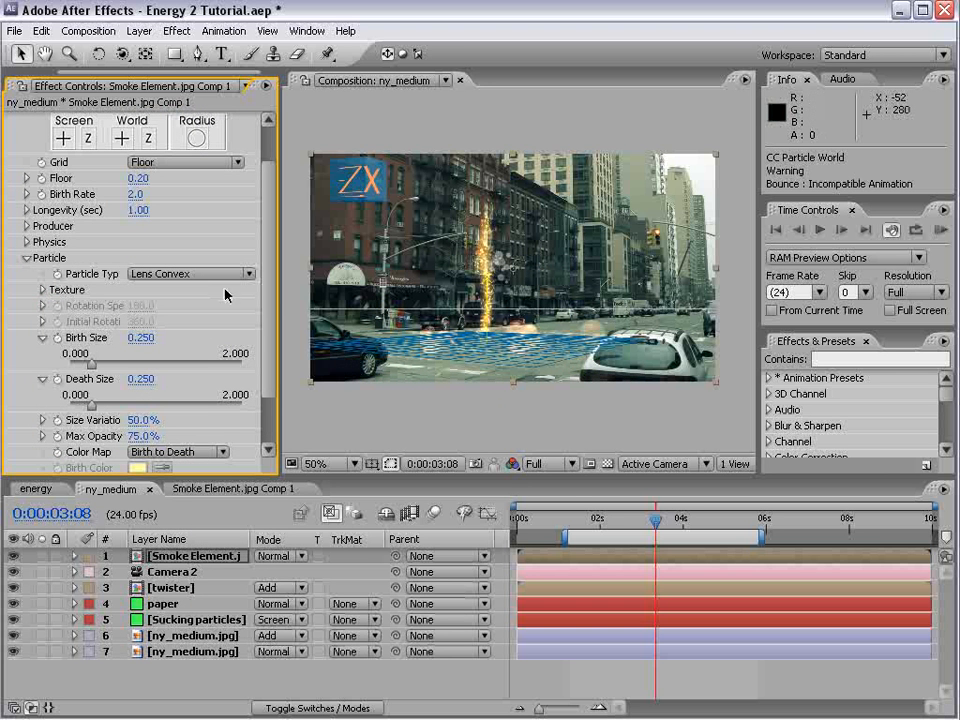
left_click_drag(92, 366, 240, 367)
left_click_drag(139, 338, 179, 333)
left_click_drag(141, 387, 280, 342)
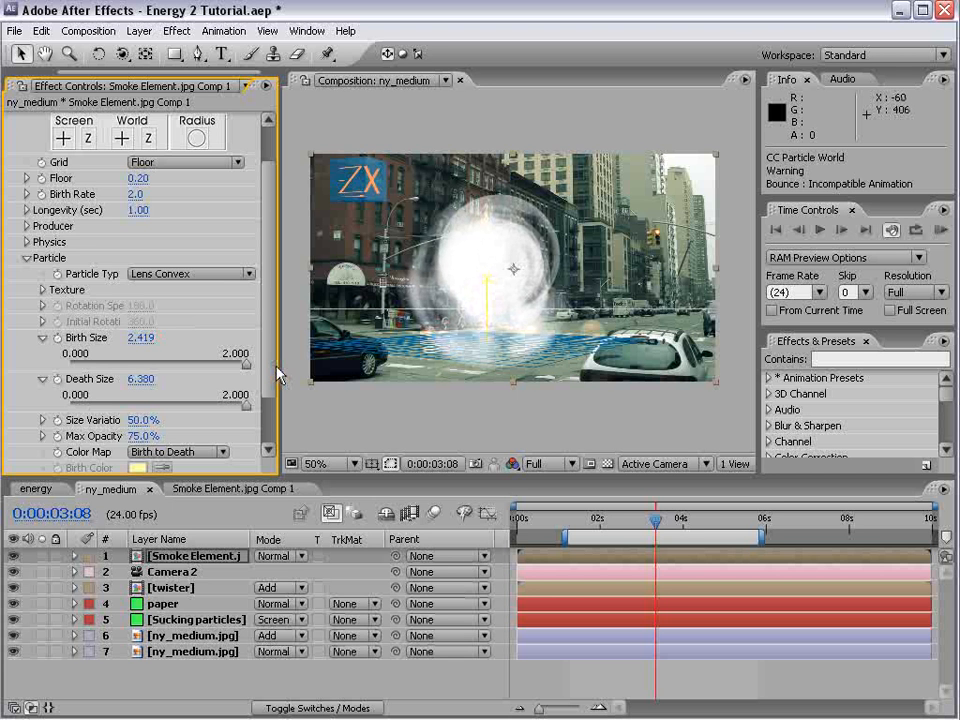
- Turn off the particle grid and lower the smoke's Birth Rate to about 0.5
scroll(205, 280, "up", 3)
left_click(186, 212)
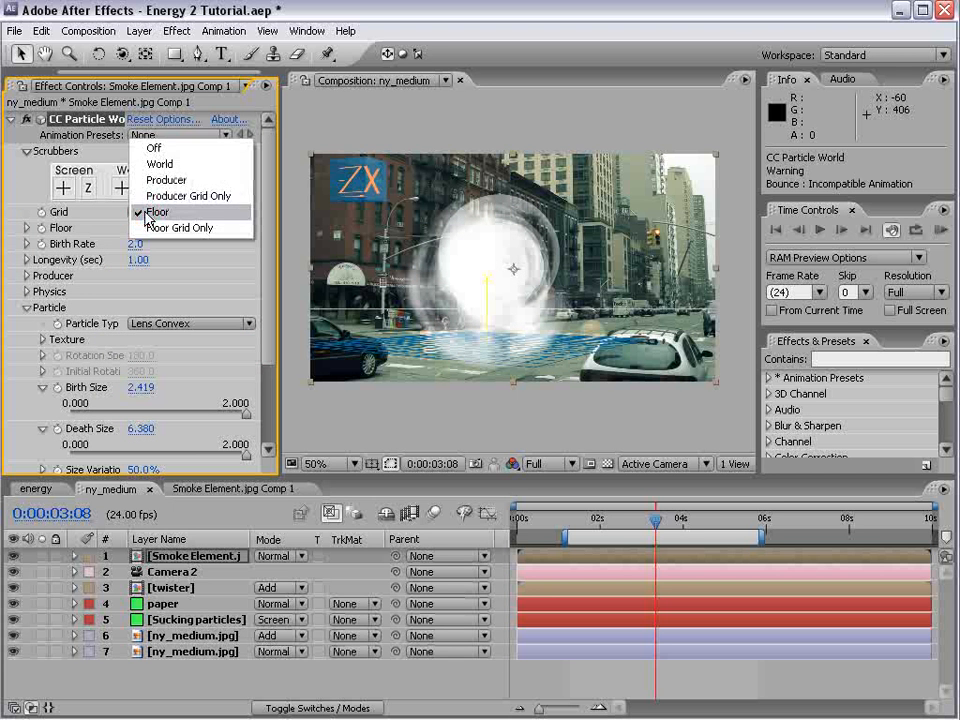
left_click(154, 147)
left_click(160, 324)
left_click(160, 324)
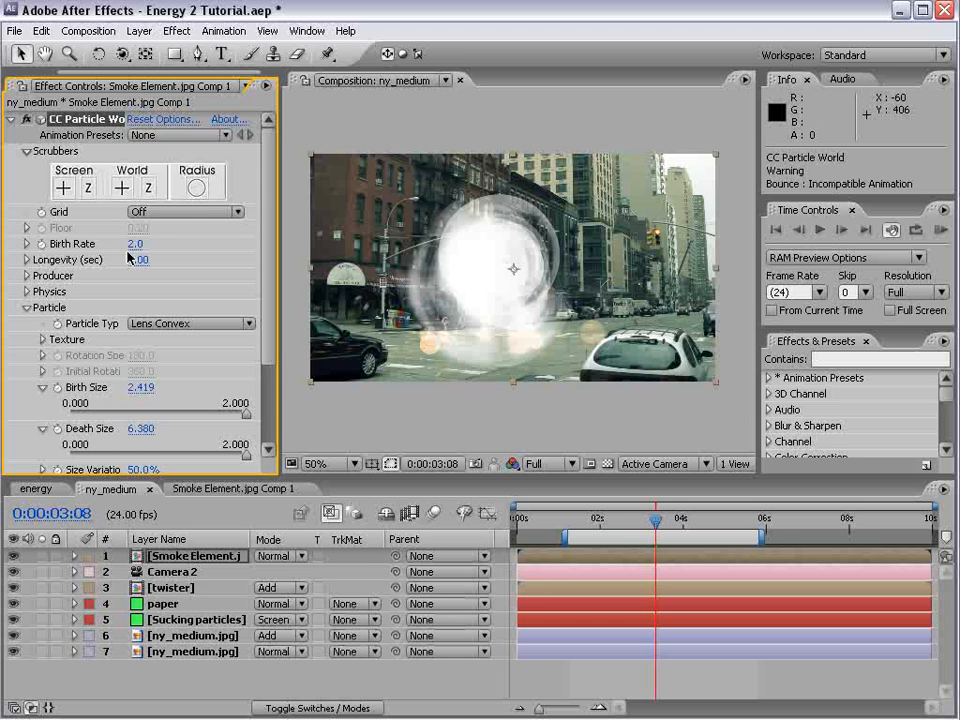
left_click_drag(135, 243, 138, 243)
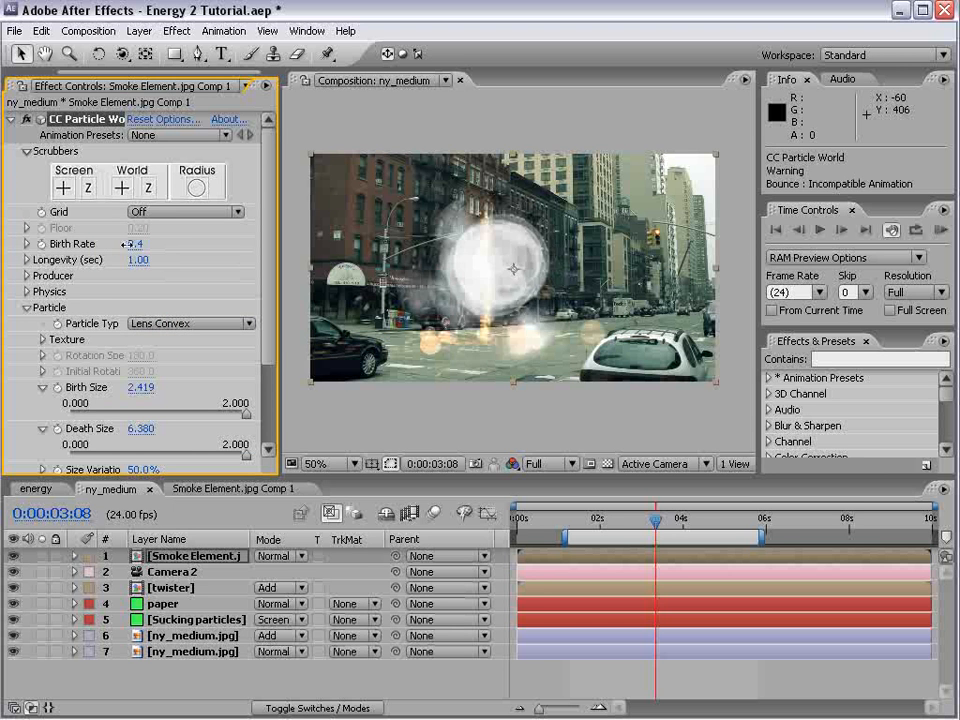
- Set the smoke's Producer radius to X 0.5, Y 0.1 and Z 0.4, and scrub to 0:00:02:21
left_click(28, 276)
left_click_drag(141, 372, 115, 356)
scroll(269, 272, "down", 3)
left_click_drag(598, 521, 636, 518)
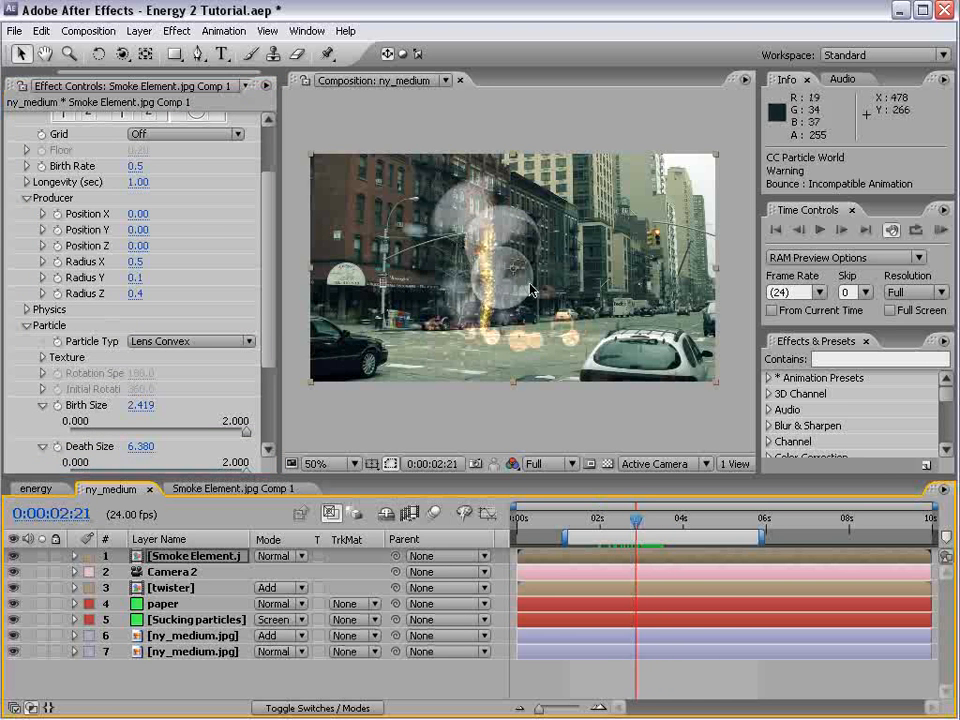
- Add the Colorama effect to the smoke layer after CC Particle World and save the project
left_click(266, 211)
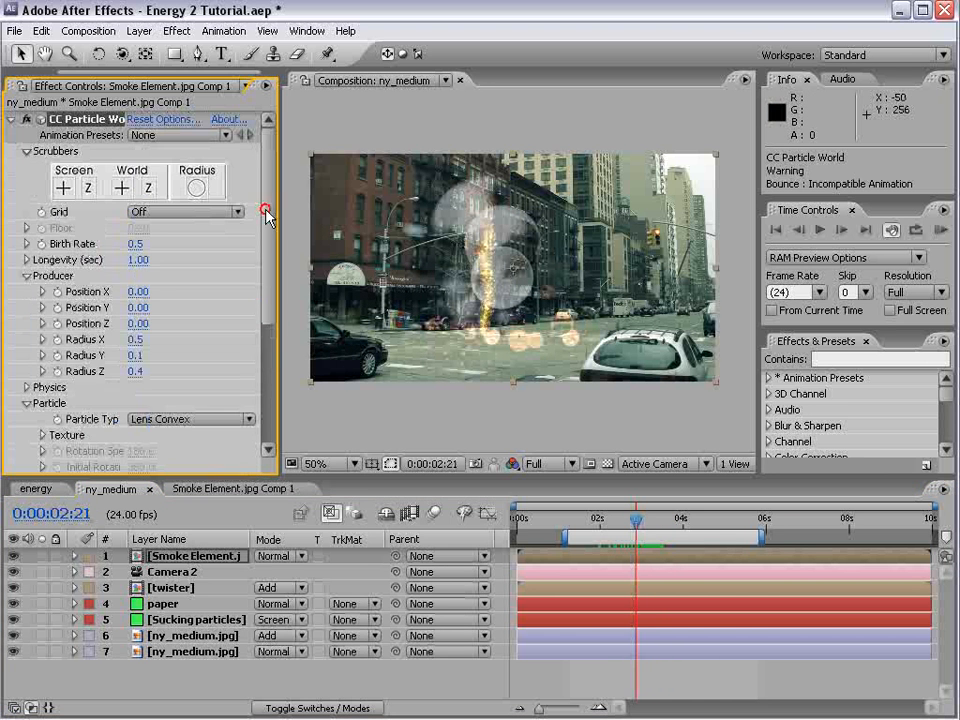
left_click(10, 119)
left_click(172, 30)
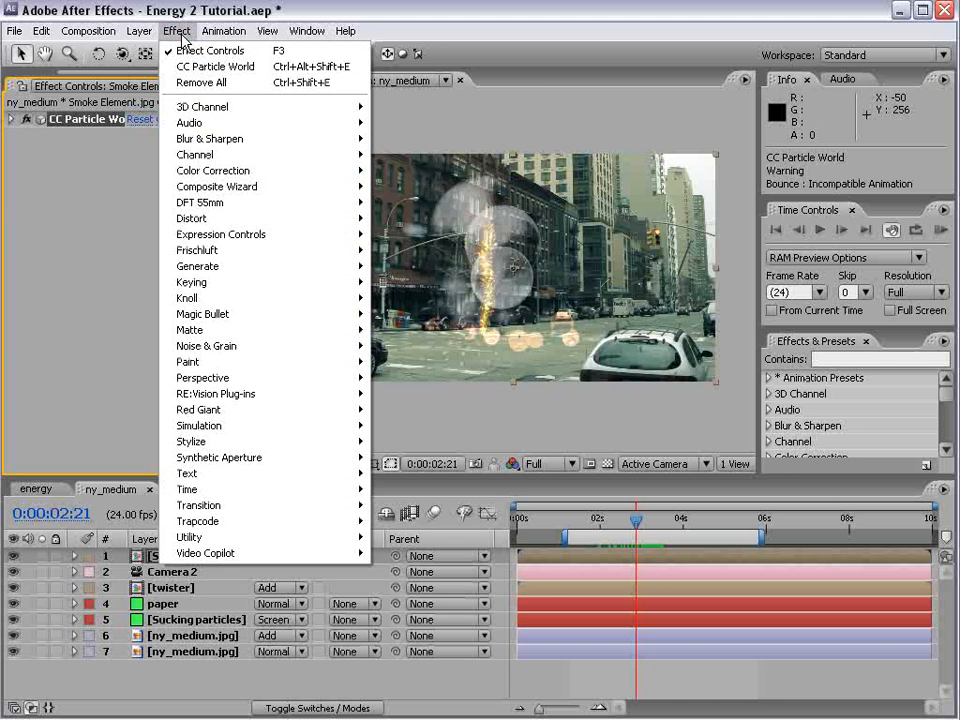
mouse_move(332, 171)
left_click(434, 393)
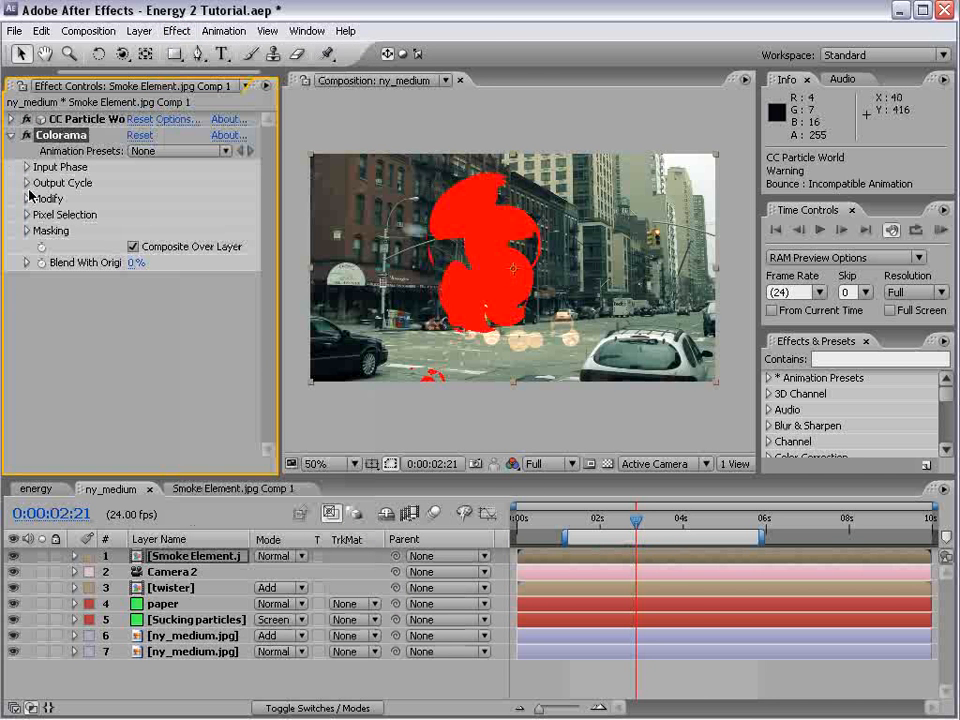
key("ctrl+s")
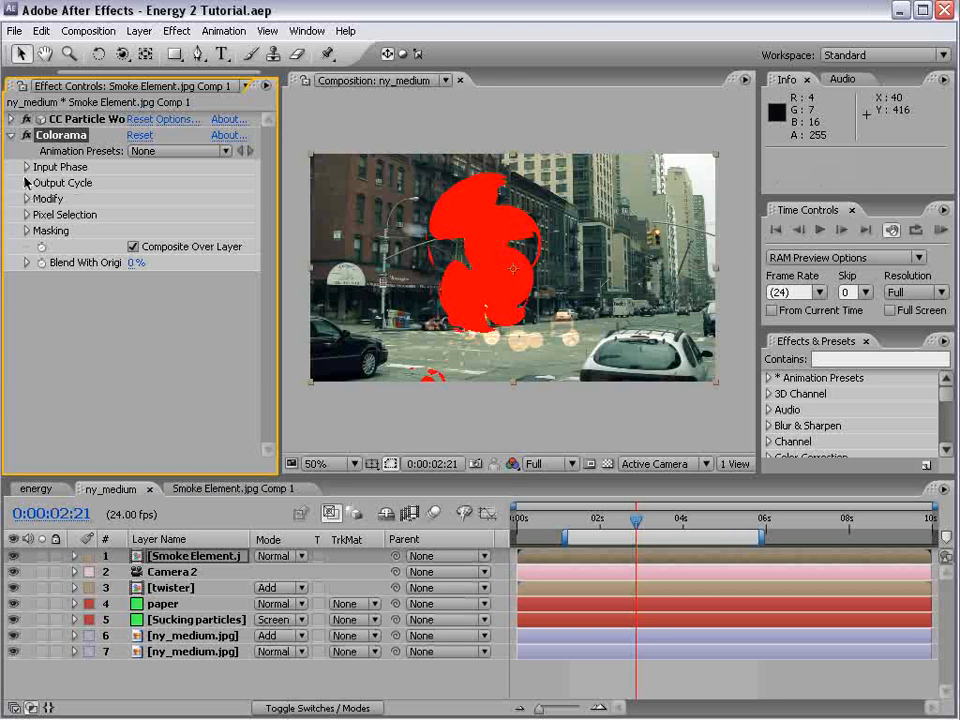
- Set Colorama's Output Cycle preset palette to Ramp Grey
left_click(27, 168)
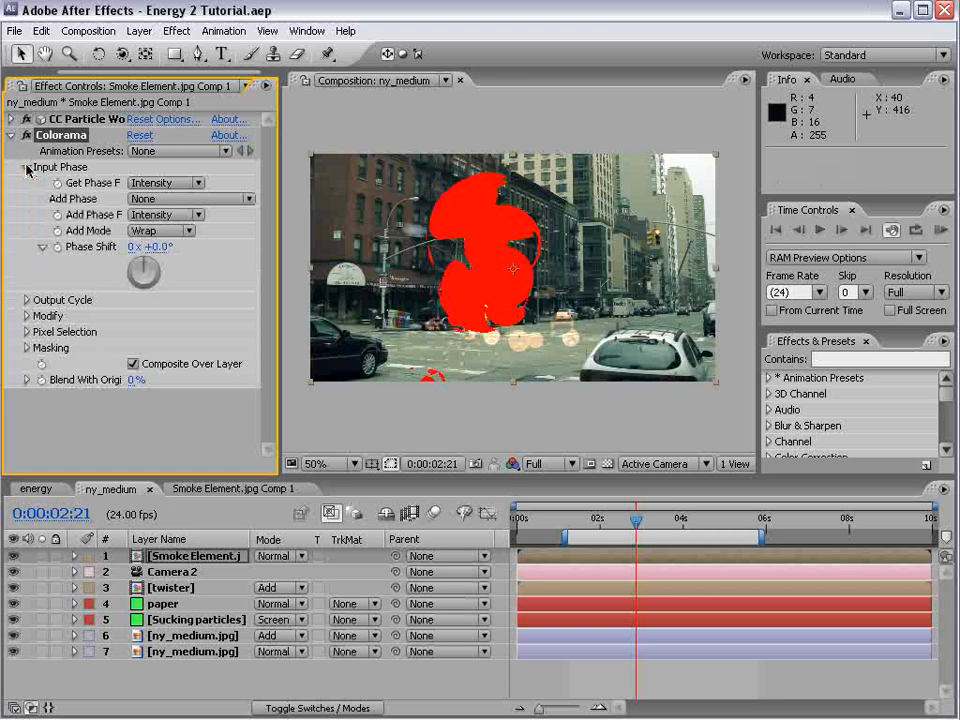
left_click(27, 168)
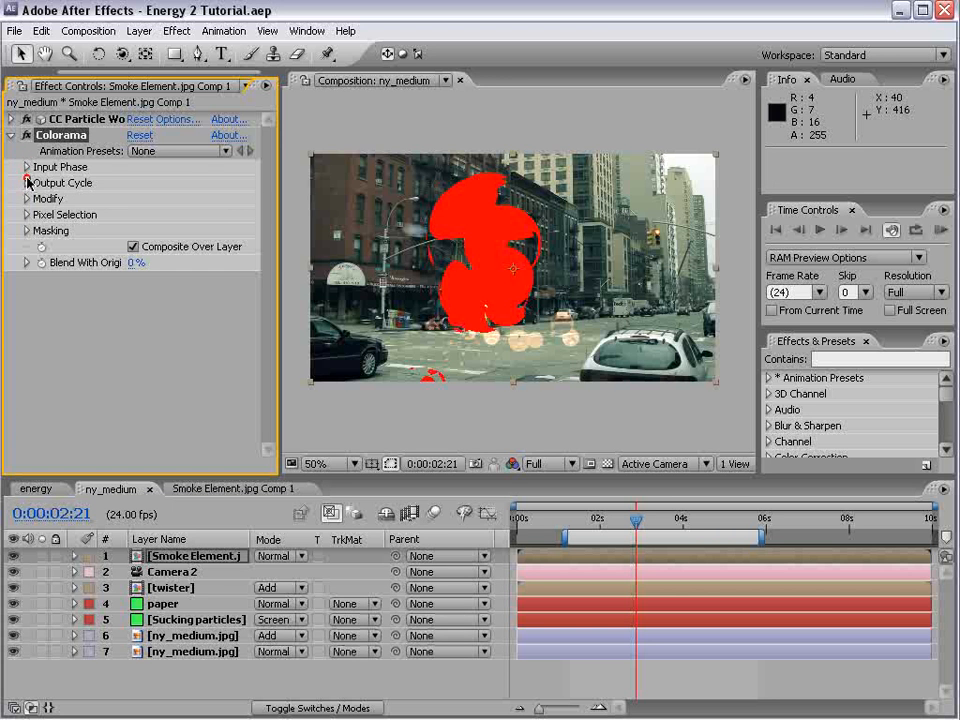
left_click(27, 183)
left_click(180, 199)
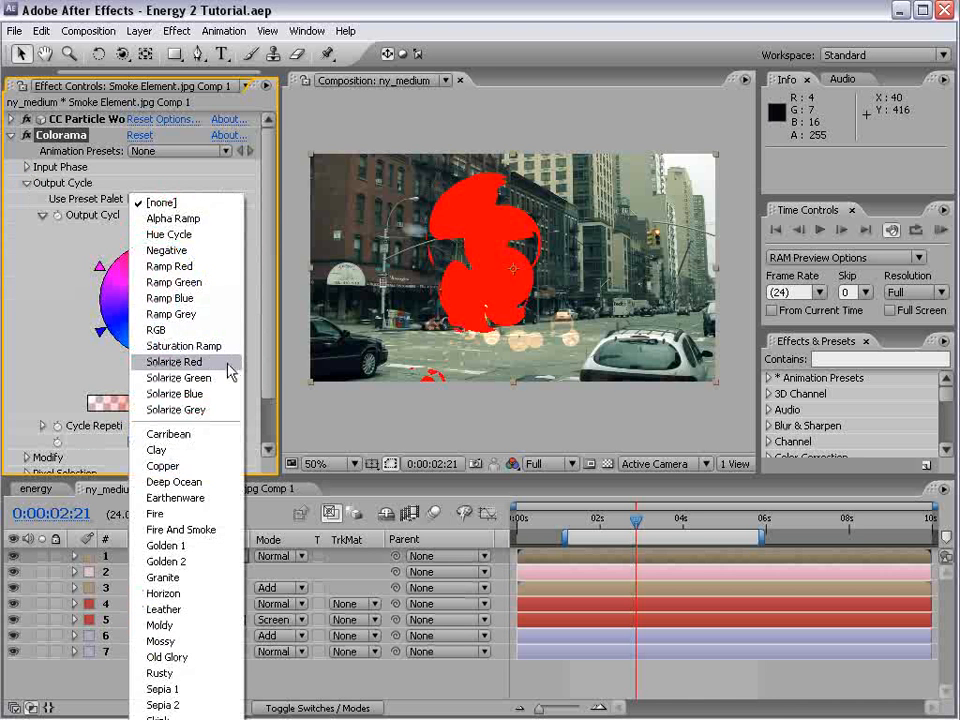
left_click(198, 316)
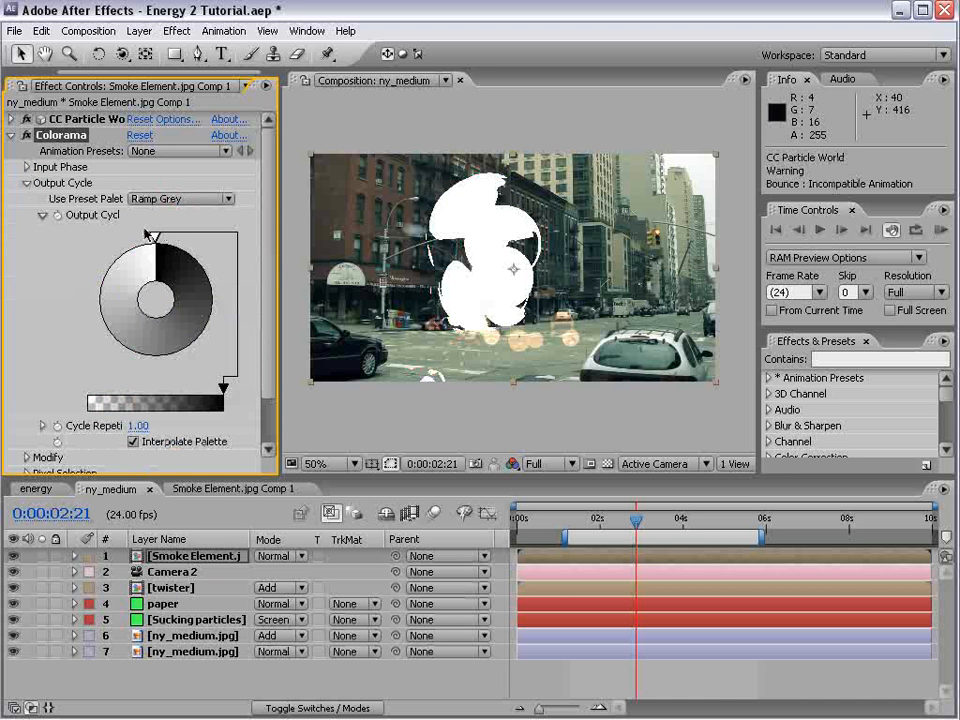
- Set Colorama's Input Phase source to Alpha and move the output cycle's black stop to full transparency
left_click(27, 168)
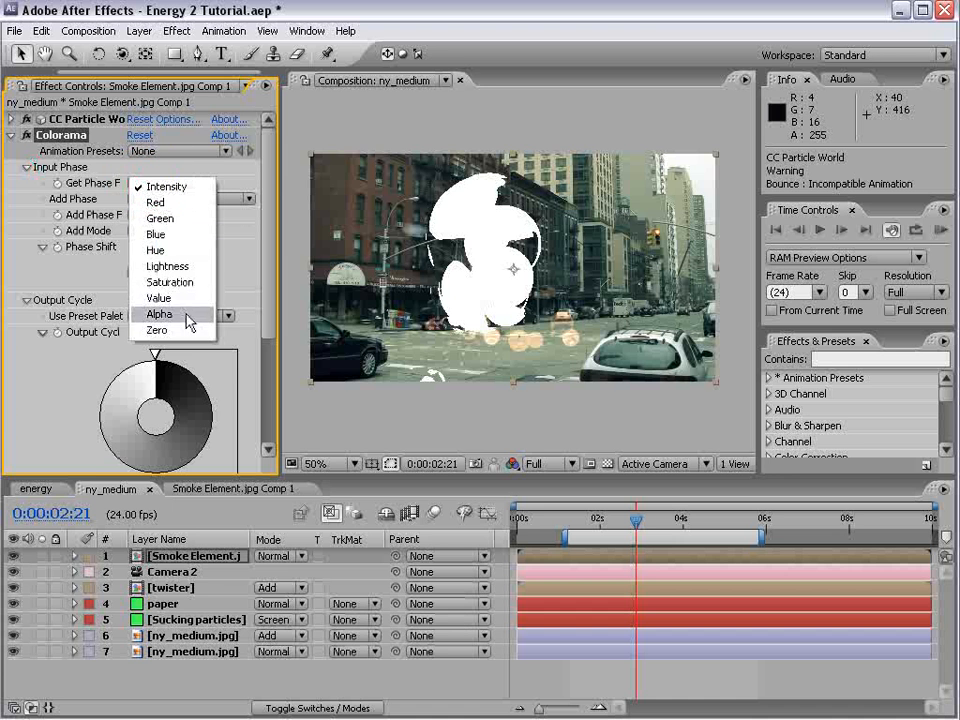
left_click(188, 319)
left_click(26, 168)
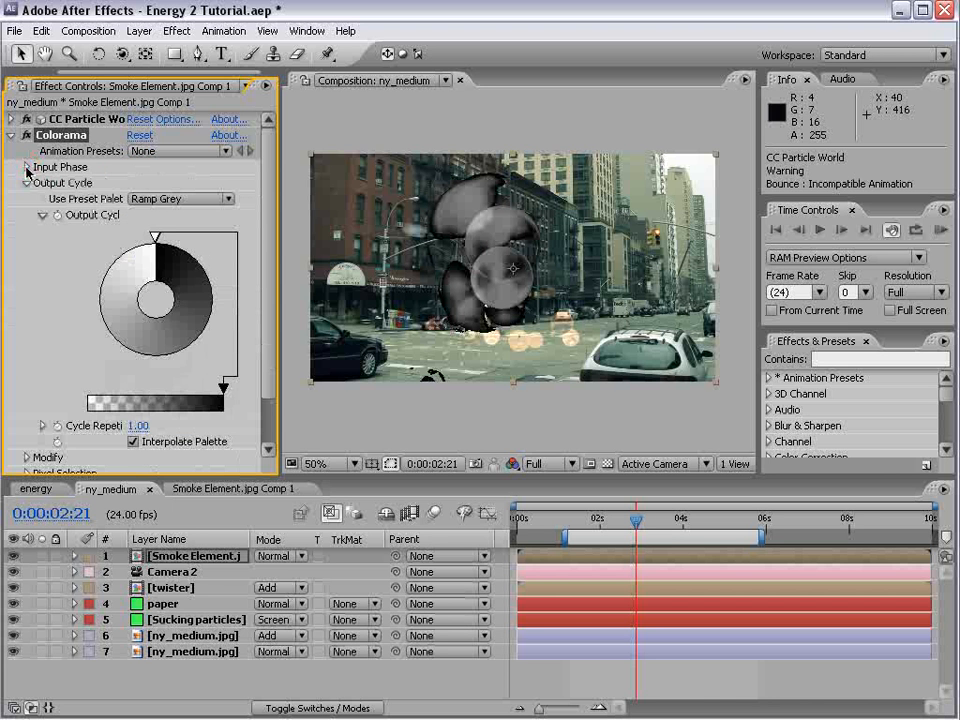
left_click_drag(224, 385, 88, 387)
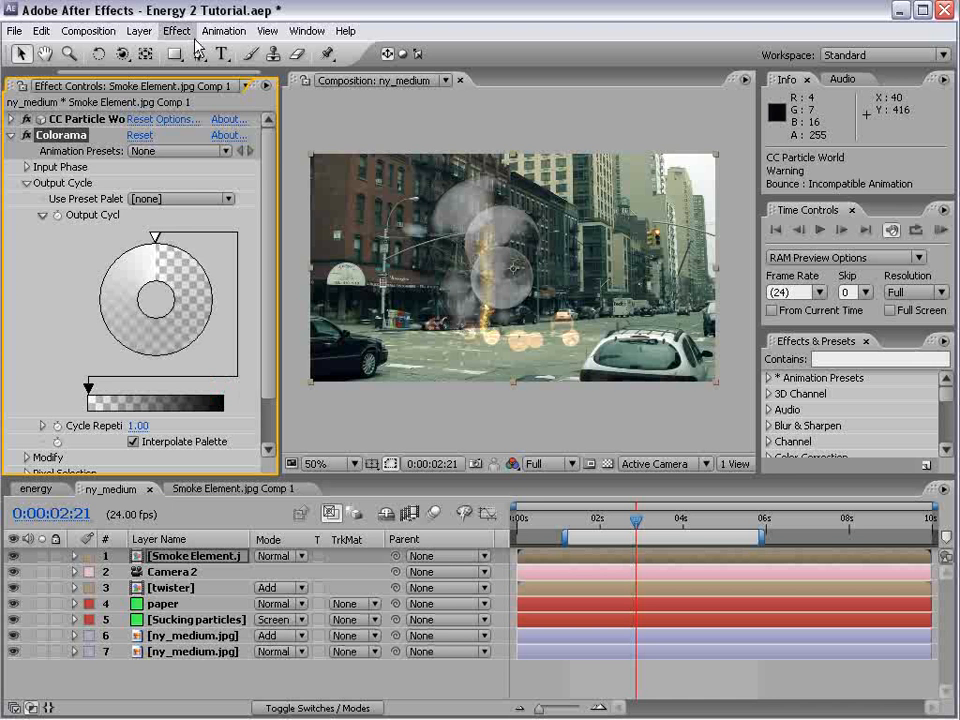
left_click(11, 136)
- Add a Curves effect to the smoke layer and bow its Blue curve downward to tint the smoke orange
left_click(177, 31)
mouse_move(229, 171)
left_click(470, 409)
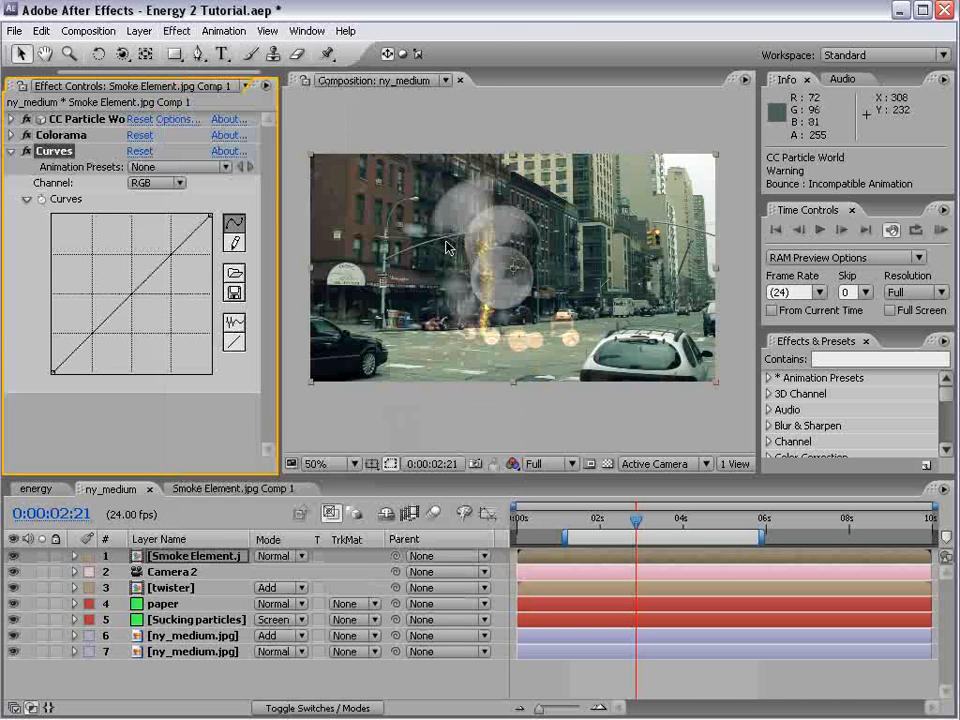
left_click(146, 184)
left_click(152, 203)
left_click_drag(131, 293, 151, 325)
left_click(172, 184)
left_click(152, 214)
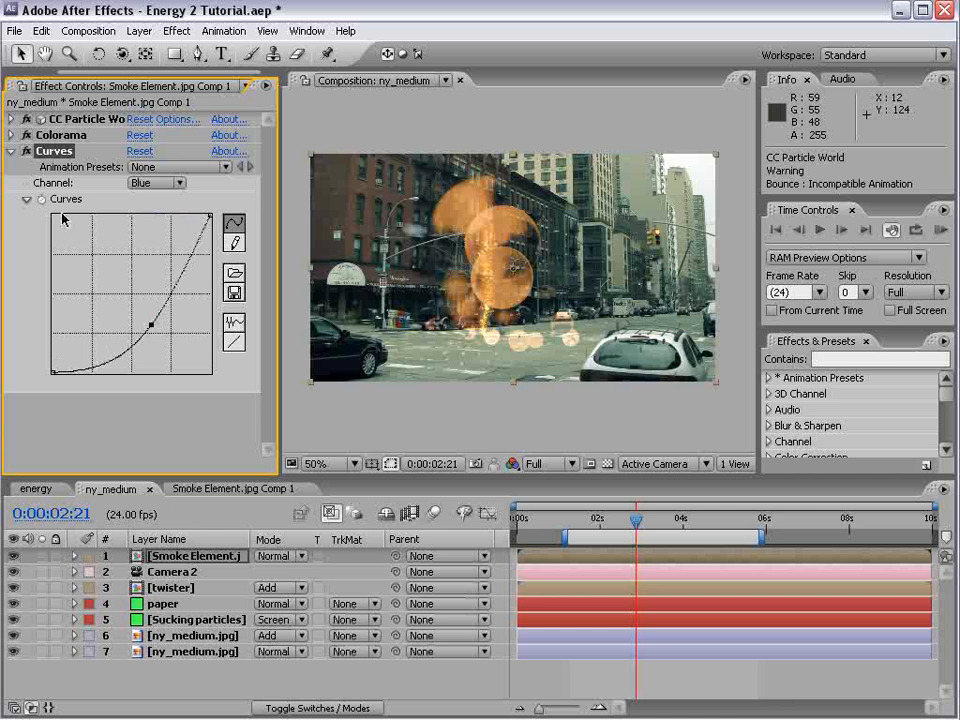
- Compare the smoke with Colorama off and on, and shape the Green channel's curve into a steep S
left_click(26, 136)
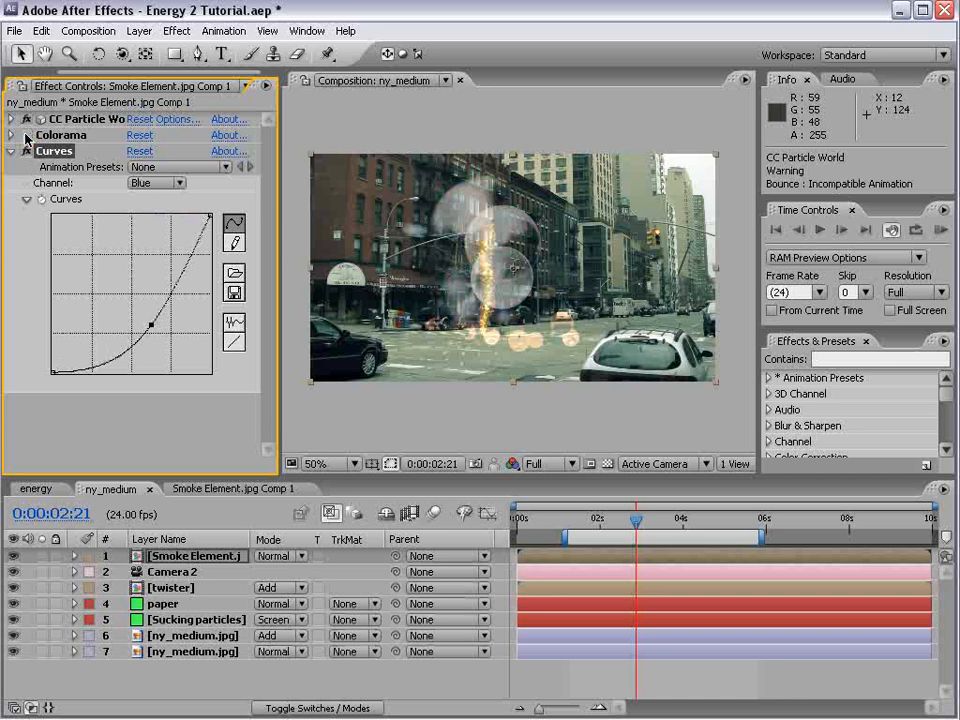
left_click(26, 137)
left_click(140, 151)
left_click(145, 183)
left_click(130, 134)
left_click(156, 184)
left_click(162, 220)
left_click_drag(115, 312, 149, 262)
left_click(148, 262)
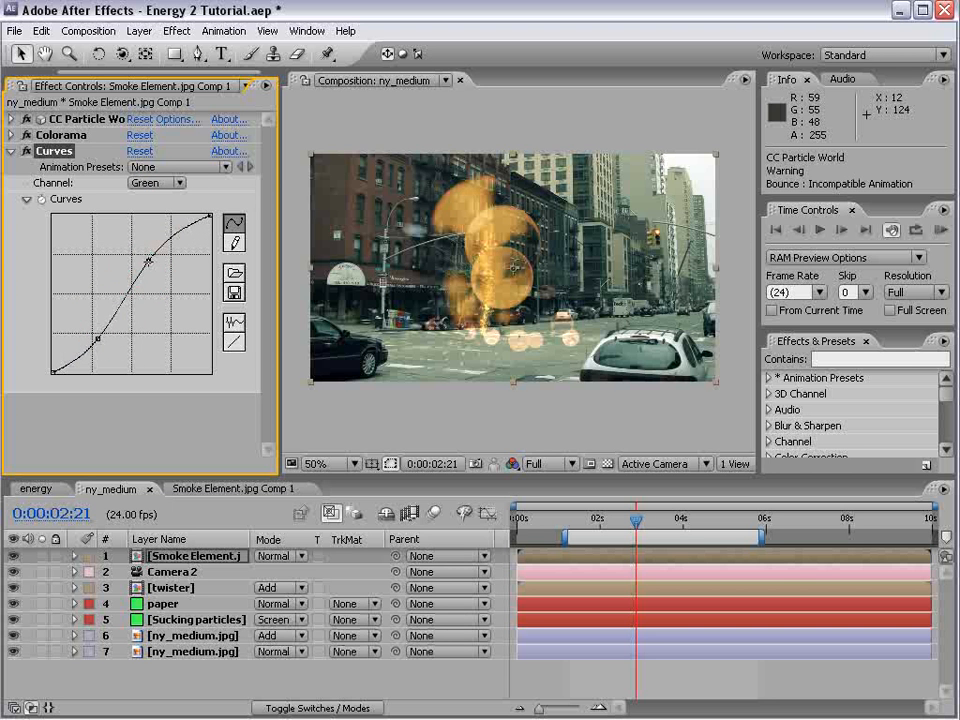
left_click_drag(97, 338, 120, 347)
left_click_drag(152, 261, 155, 263)
- Set the smoke layer's blending mode to Add and its CC Particle World Gravity to 0.380
left_click(285, 557)
left_click(295, 716)
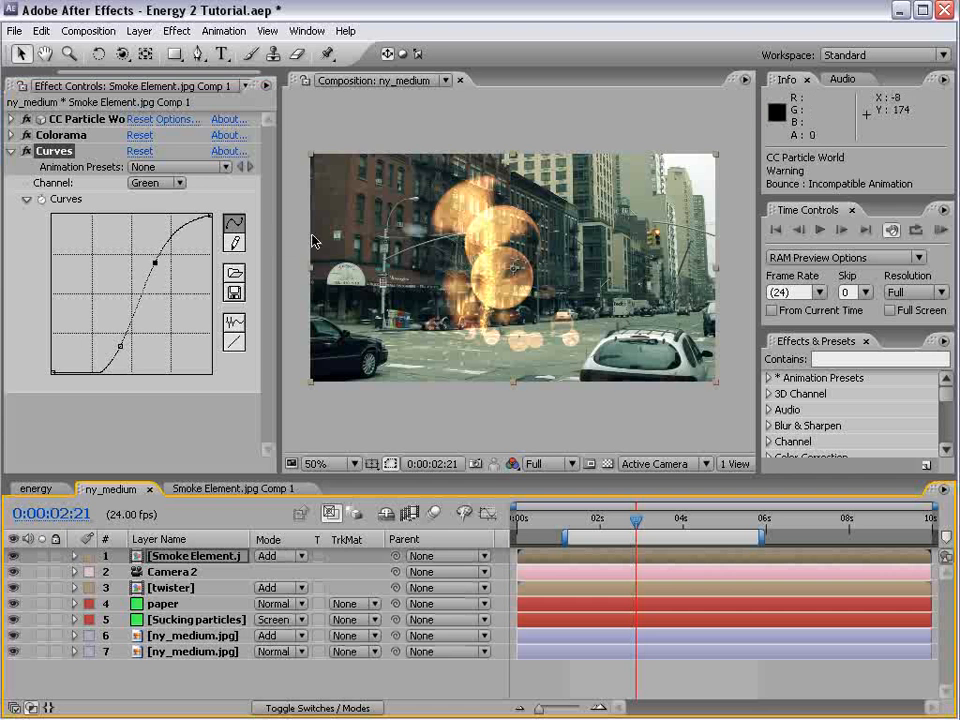
left_click(12, 120)
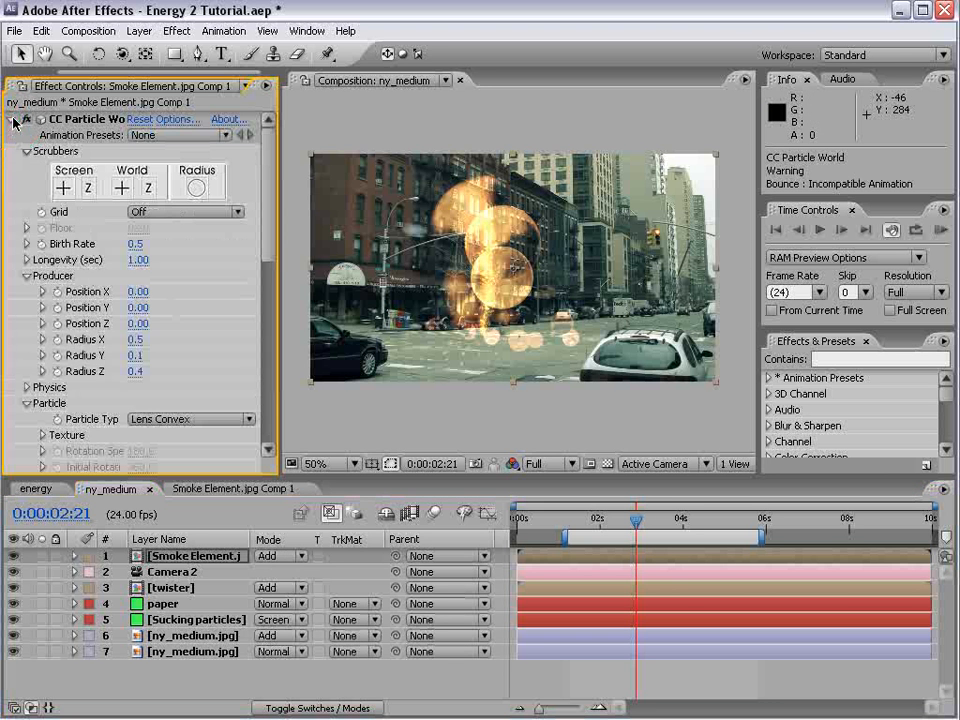
left_click(26, 388)
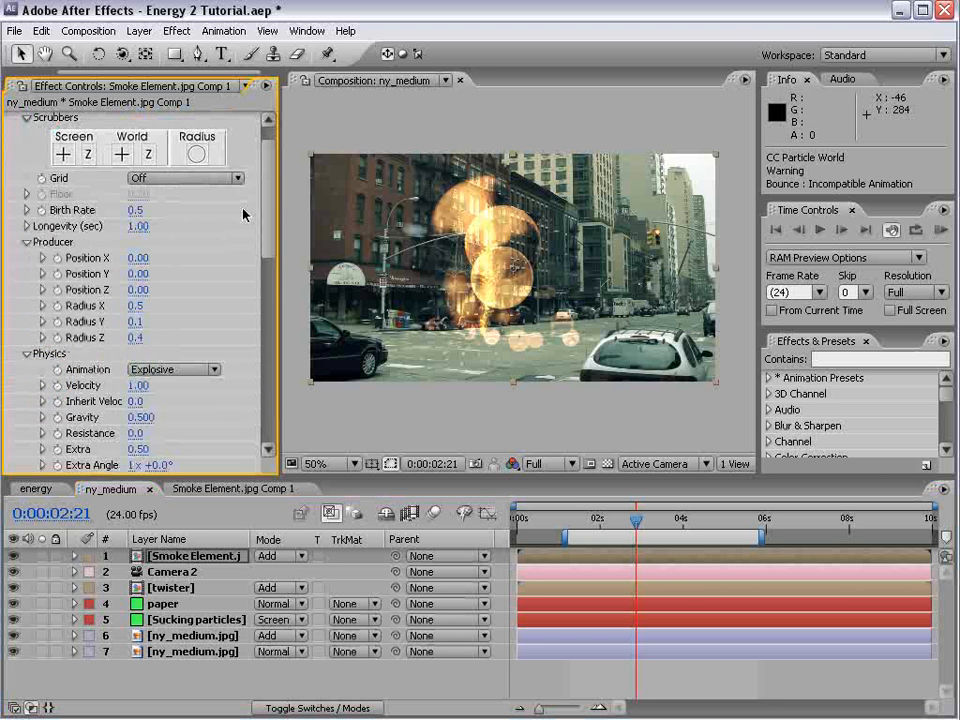
scroll(172, 224, "down", 3)
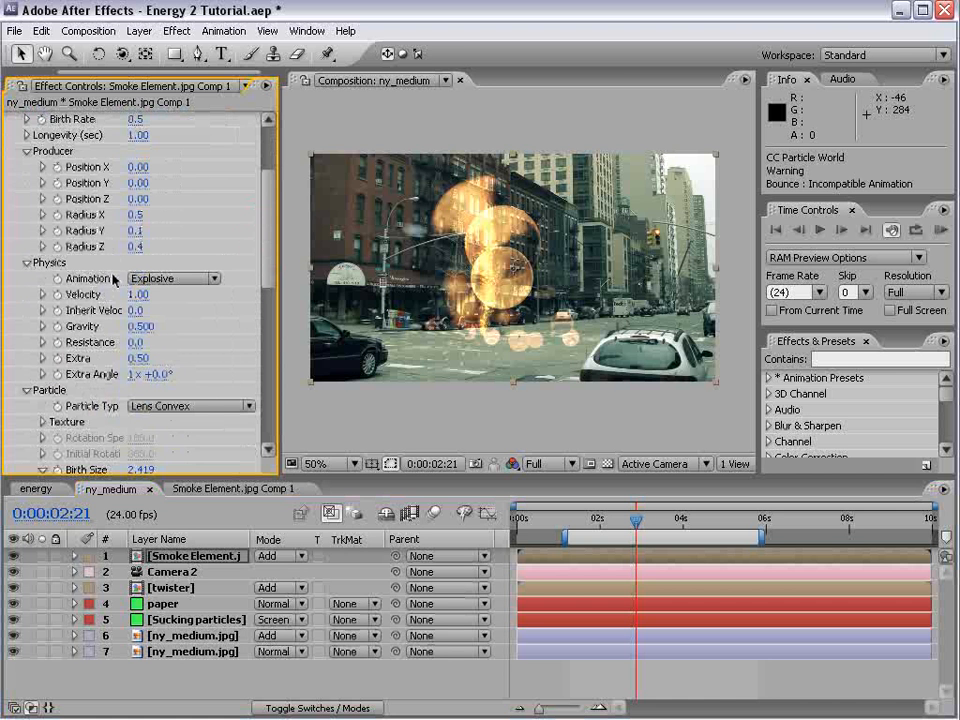
left_click_drag(147, 328, 129, 328)
- At 0:00:03:02, scale the smoke layer down and move it lower, toward the base of the twister
left_click_drag(621, 518, 646, 518)
left_click_drag(567, 247, 530, 312)
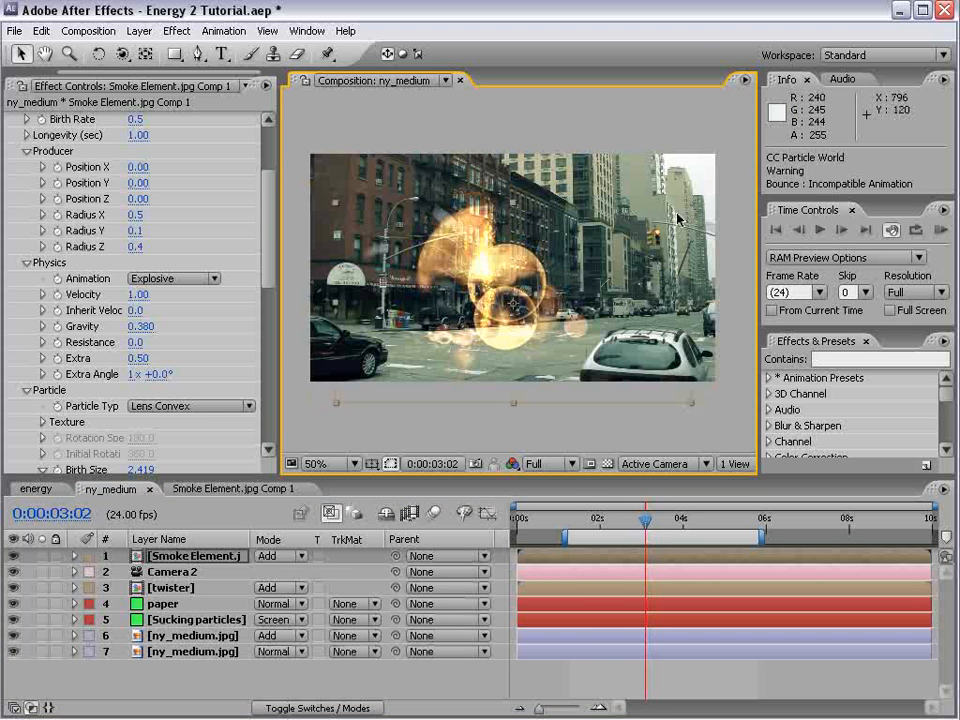
left_click_drag(594, 517, 645, 518)
left_click_drag(303, 375, 325, 320)
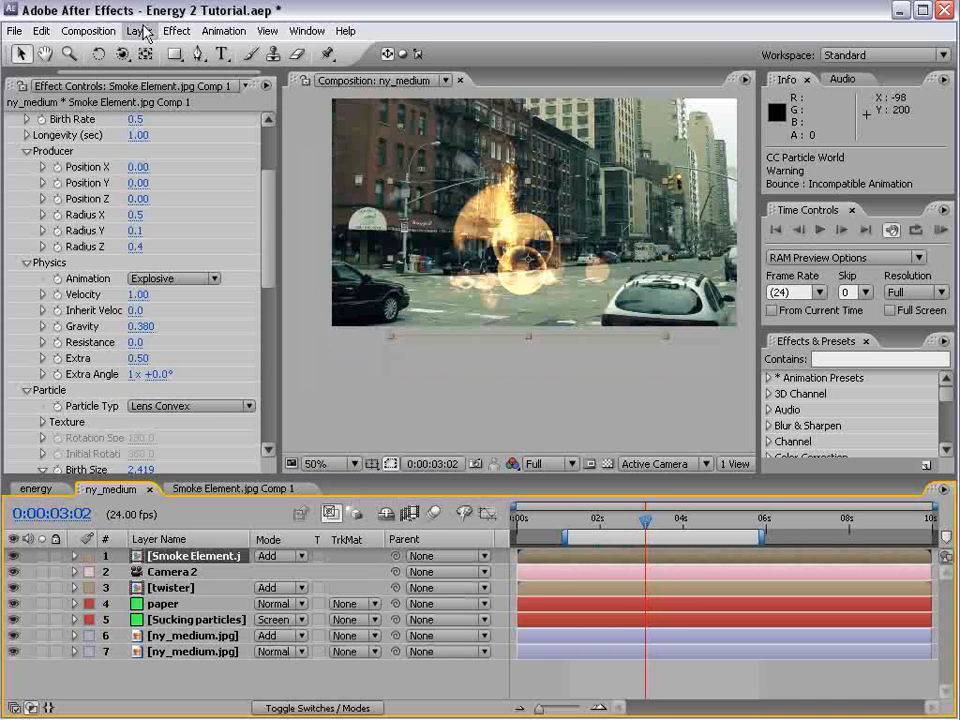
- Create a new 864 × 486 pixel solid layer with a medium red color
left_click(139, 31)
mouse_move(330, 48)
left_click(392, 66)
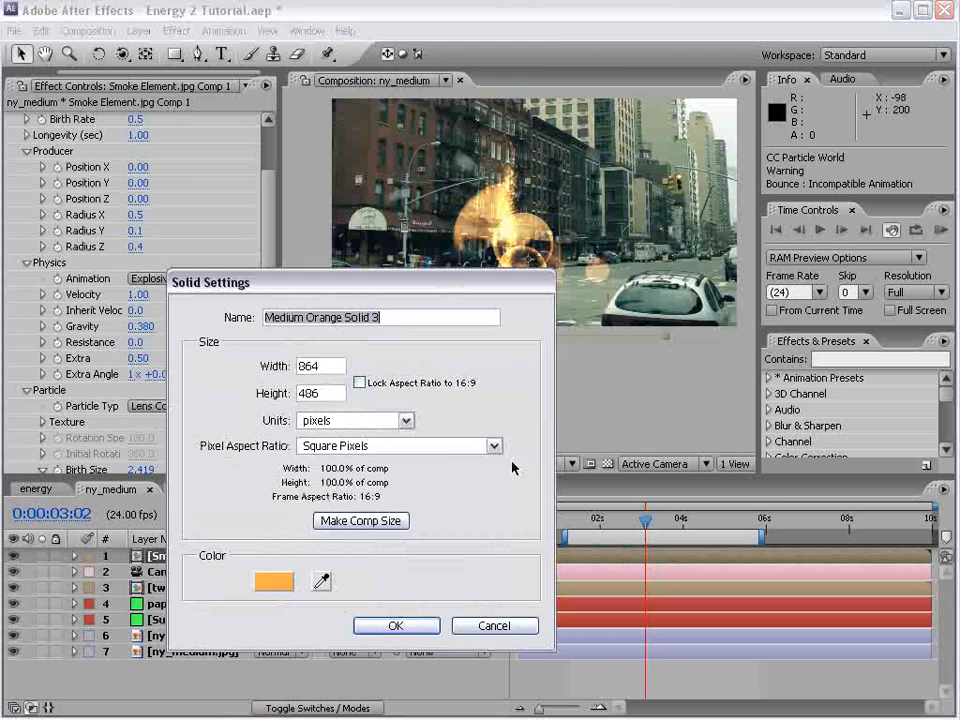
left_click(283, 580)
left_click(535, 427)
left_click(680, 430)
left_click(392, 626)
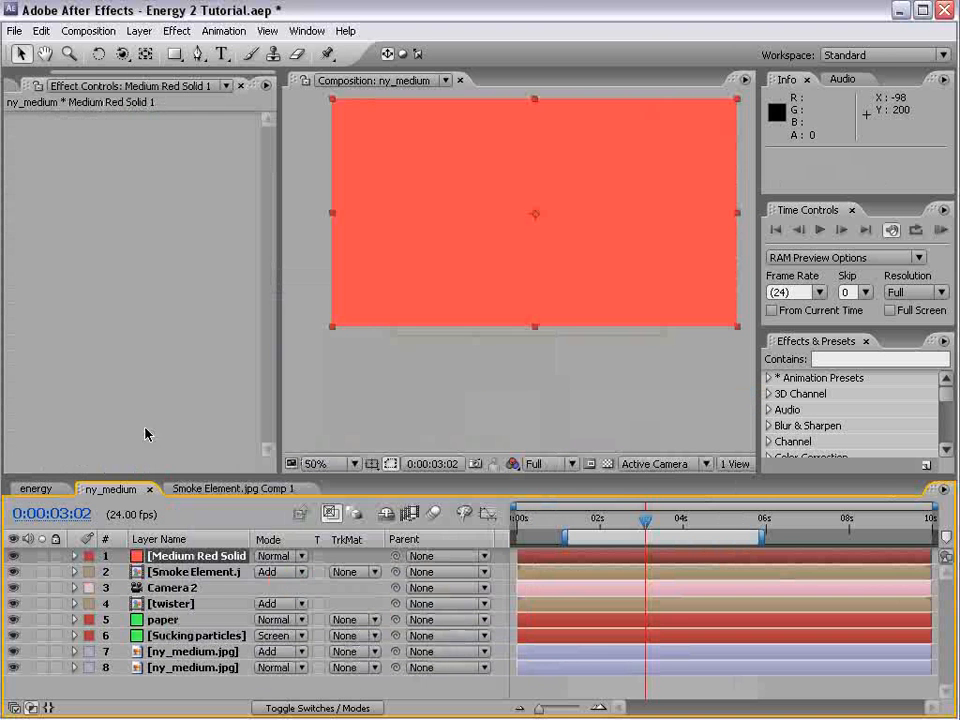
- Hide the red solid and draw a closed mask on it around the energy effect, curving the lower edge along the street
left_click(201, 57)
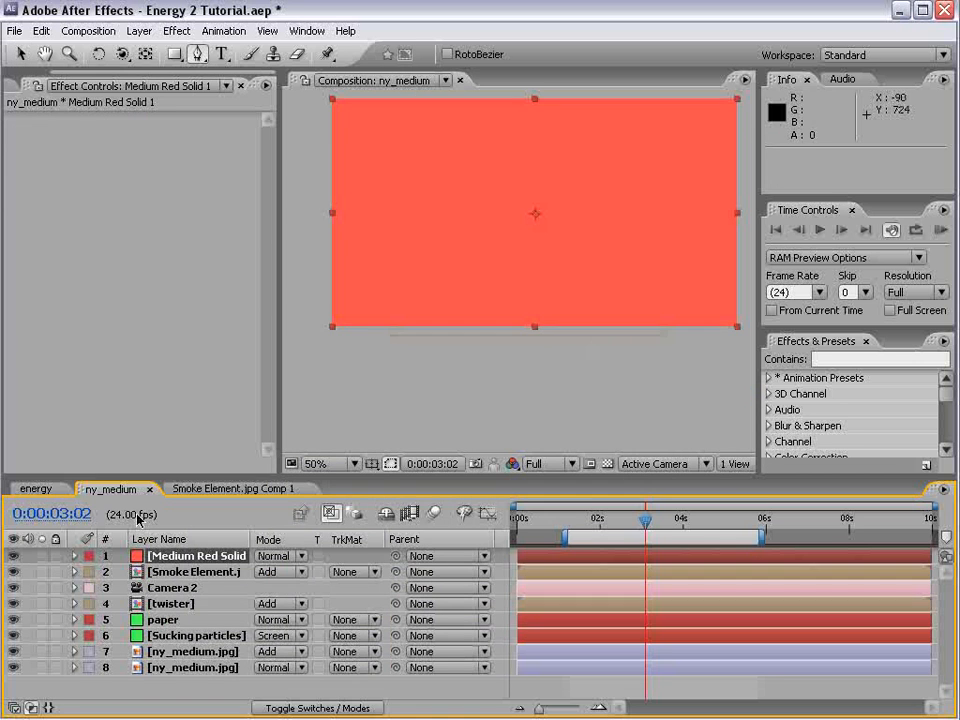
left_click(12, 556)
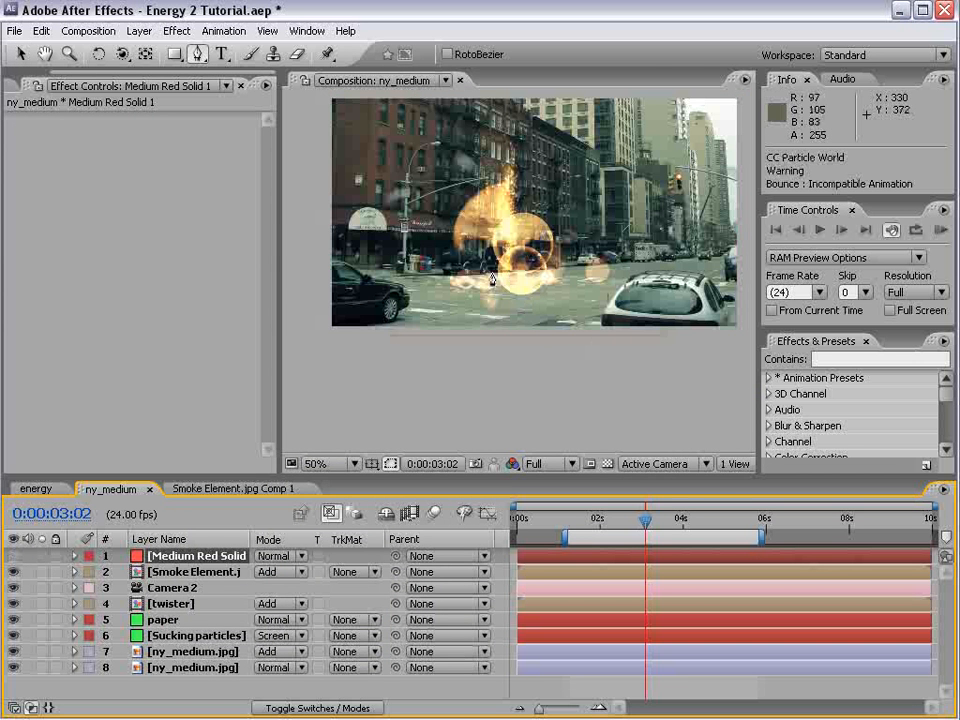
left_click(422, 273)
left_click(580, 278)
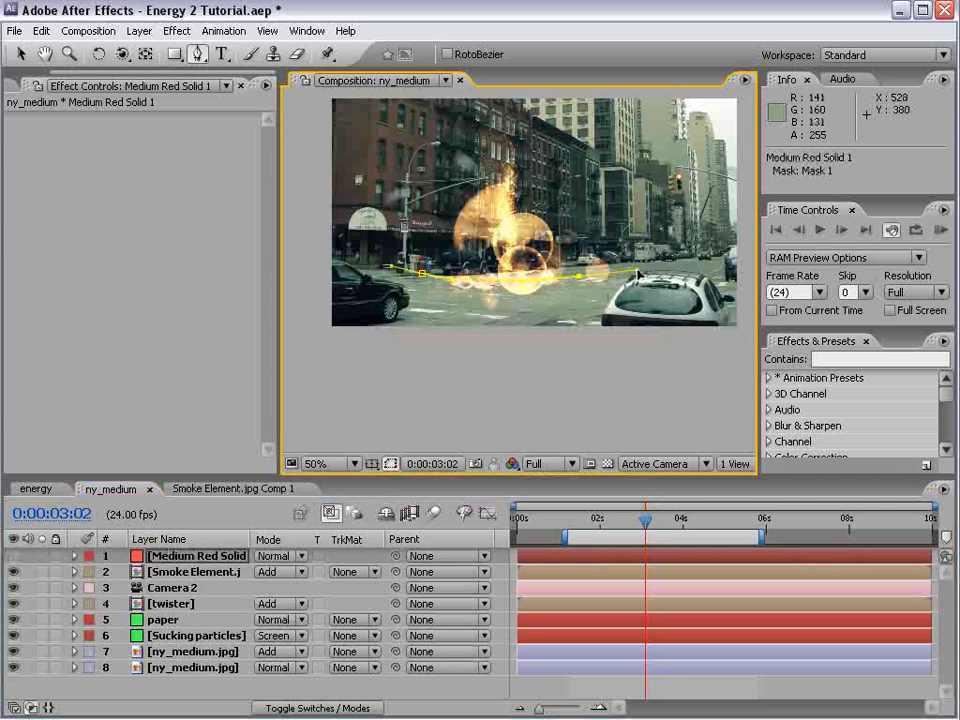
left_click(686, 222)
left_click(642, 117)
left_click(573, 91)
left_click(488, 100)
left_click(408, 122)
left_click(409, 175)
left_click(382, 243)
left_click(423, 275)
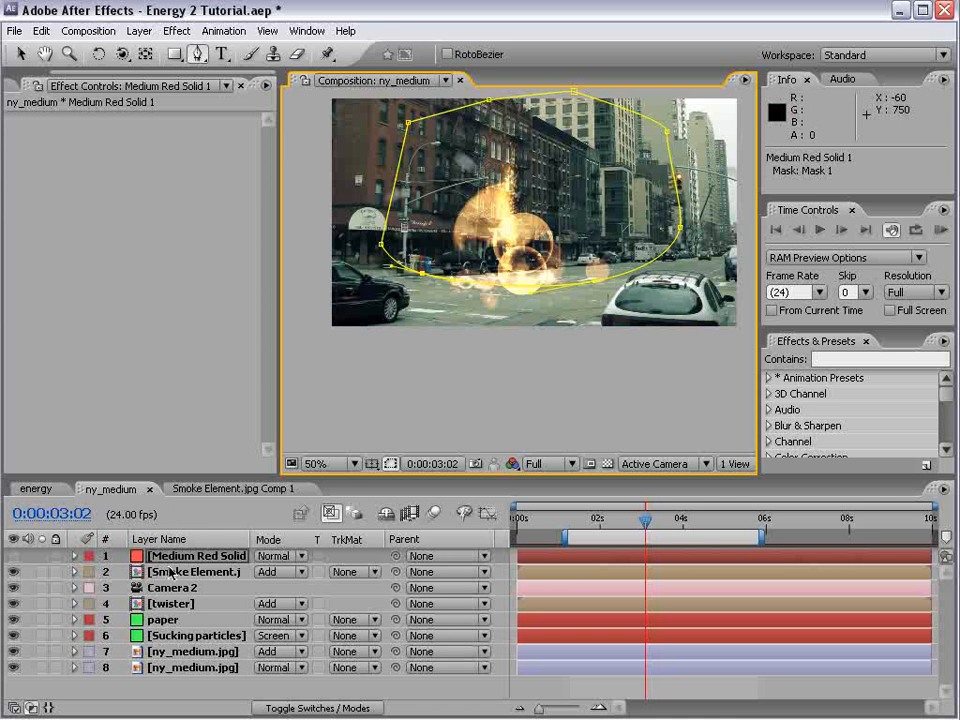
- Feather the red solid's mask by 11 pixels and make the solid the smoke layer's Alpha Matte
left_click(173, 571)
left_click(236, 558)
key("f")
left_click_drag(300, 588, 318, 588)
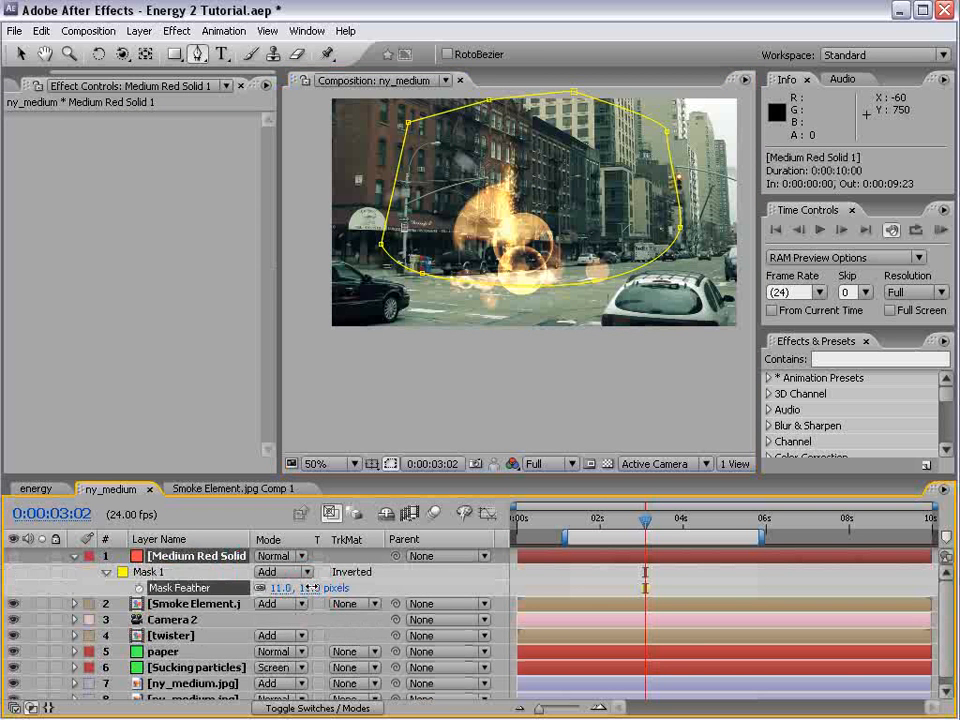
left_click(350, 604)
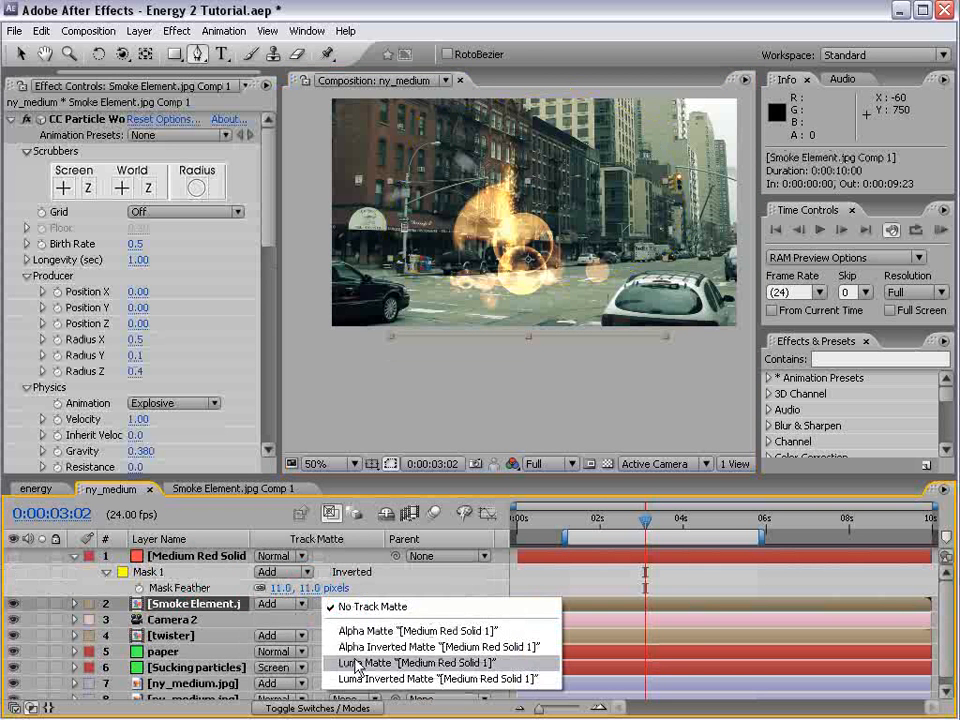
left_click(362, 633)
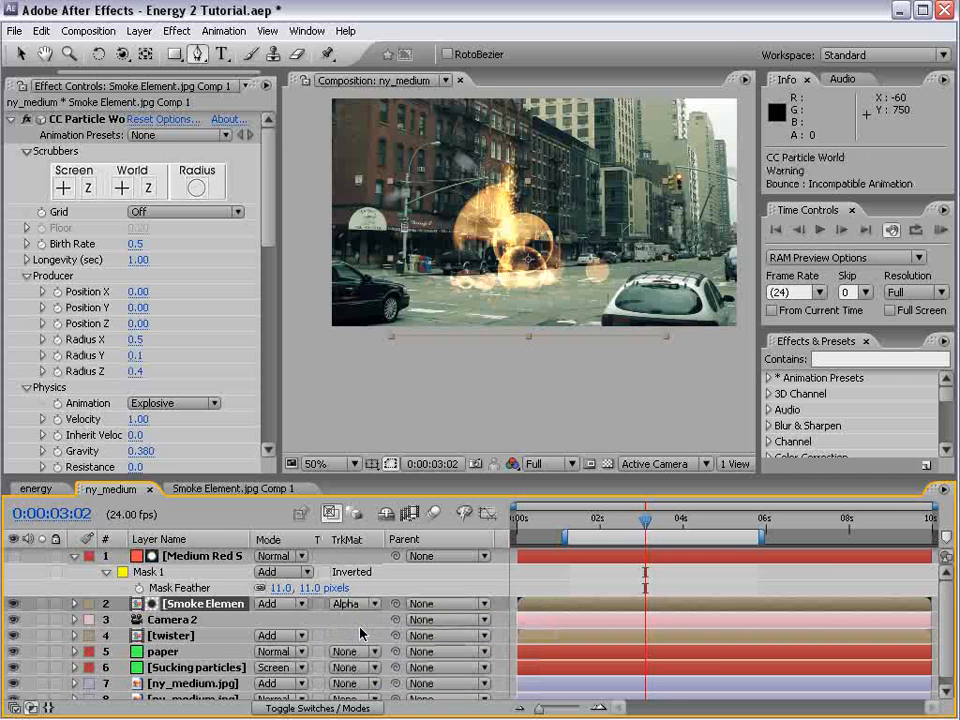
- Refine the mask's lower edge and its right side so the curve runs smoothly across the street beneath the smoke
left_click(178, 562)
key("v")
scroll(566, 369, "up", 1)
key("space")
left_click_drag(566, 369, 636, 346)
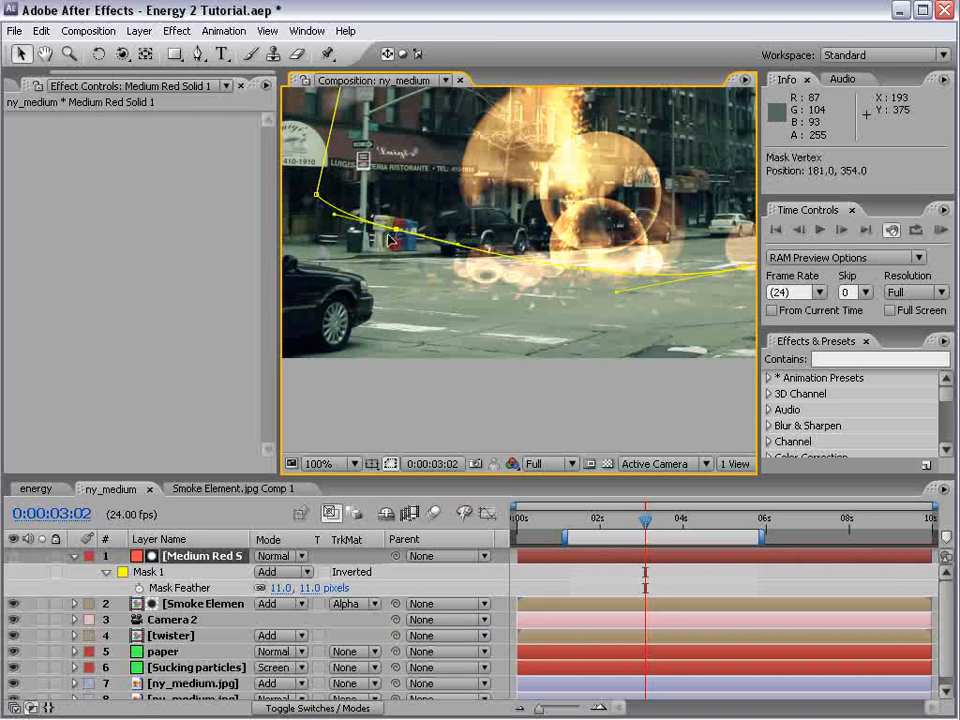
key("space")
left_click_drag(744, 272, 548, 312)
left_click_drag(712, 218, 701, 210)
key("space")
left_click_drag(443, 241, 604, 295)
key("comma")
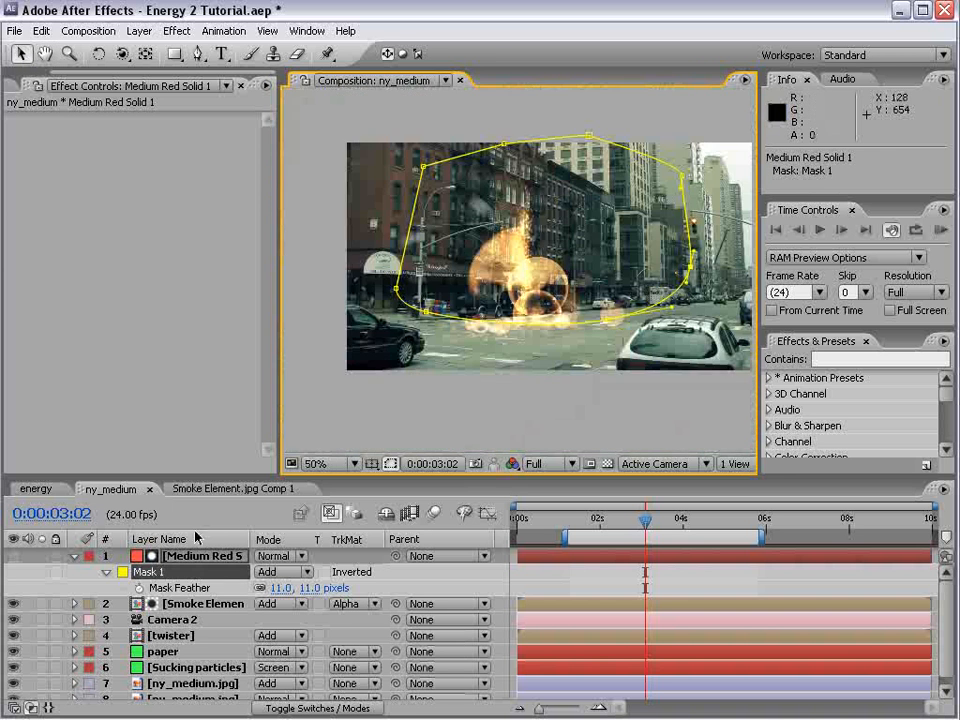
- Change the mask outline's color to red (FF0000) and check its lower edge up close
left_click_drag(538, 480, 538, 412)
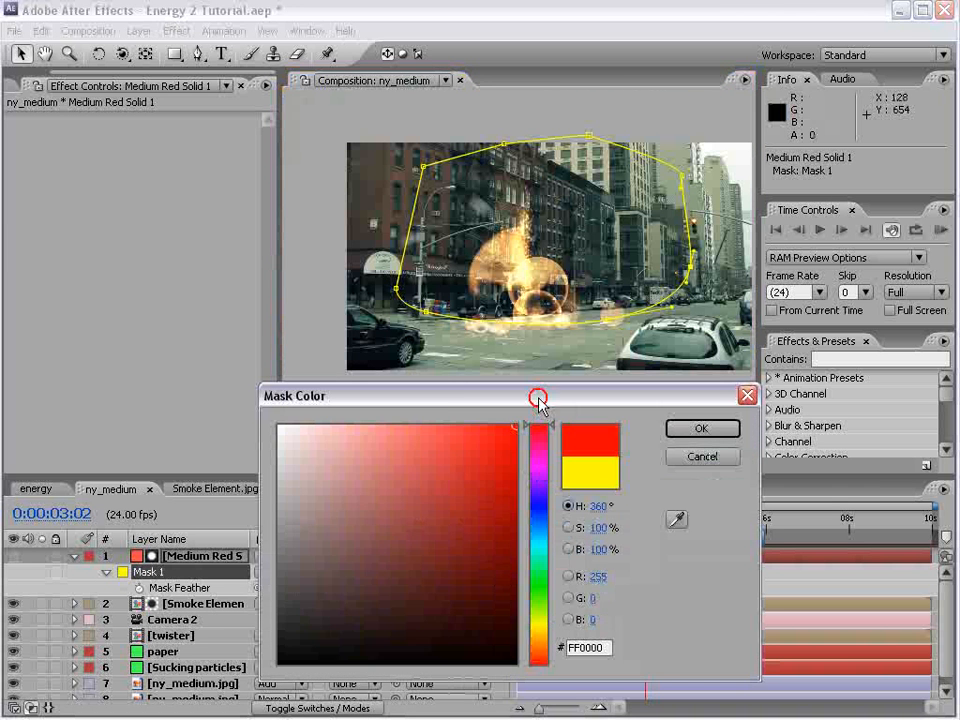
left_click(703, 429)
key("period")
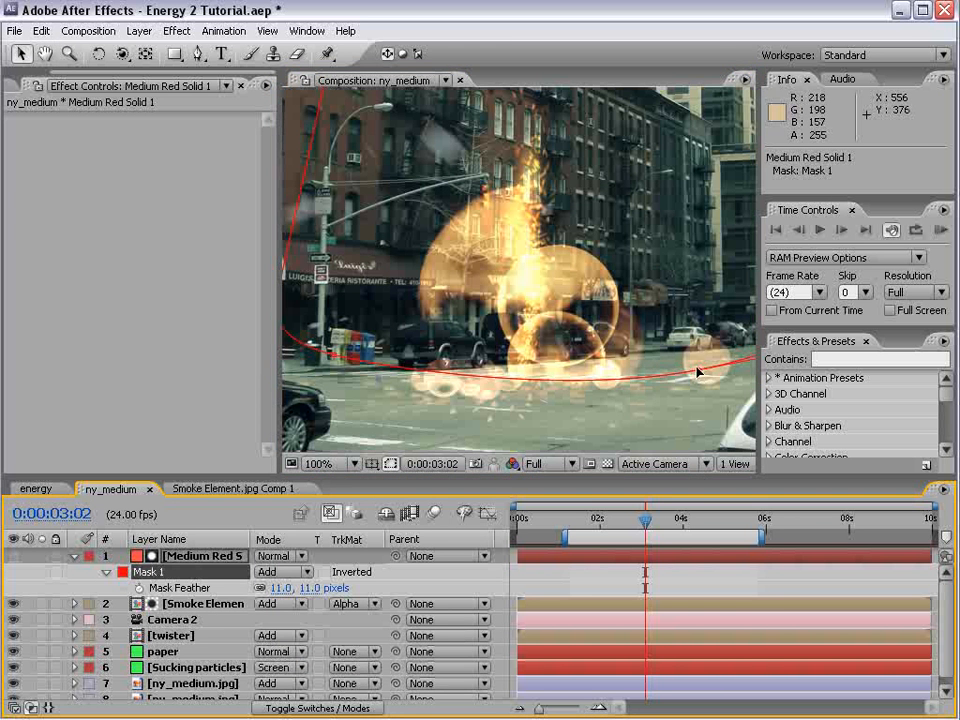
left_click(673, 379)
left_click(396, 386)
- Scrub to 0:00:03:06 to check the matted smoke and save the project
key("comma")
left_click_drag(592, 518, 652, 525)
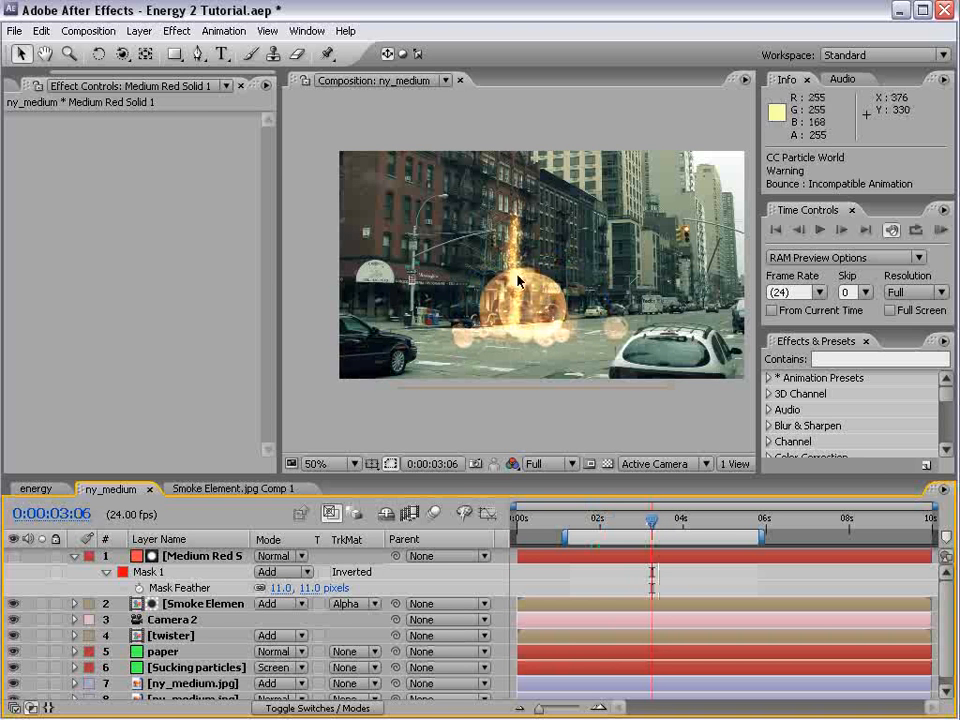
key("ctrl+s")
- In the smoke layer's Curves effect, shape the Alpha channel's curve into a steep S to increase the smoke's contrast
key("period")
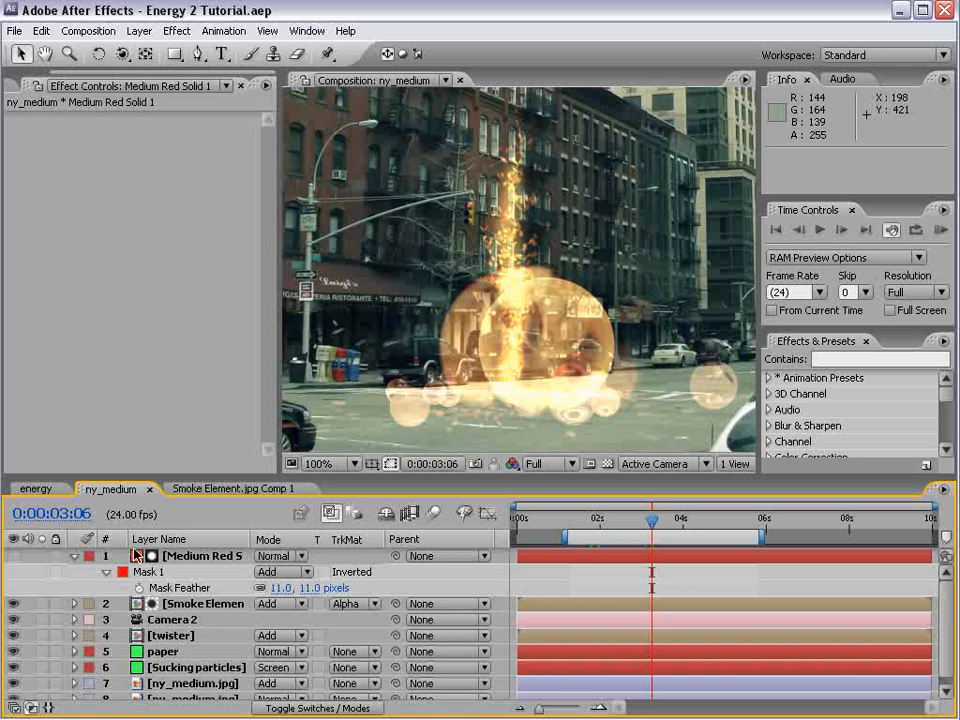
left_click(73, 557)
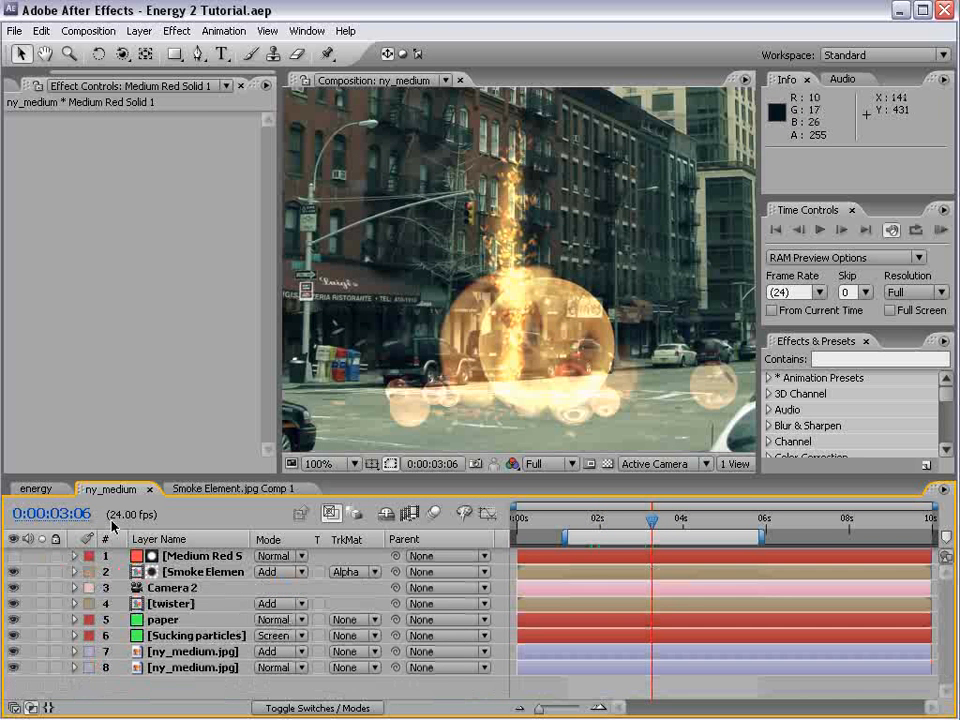
left_click(182, 563)
left_click(237, 575)
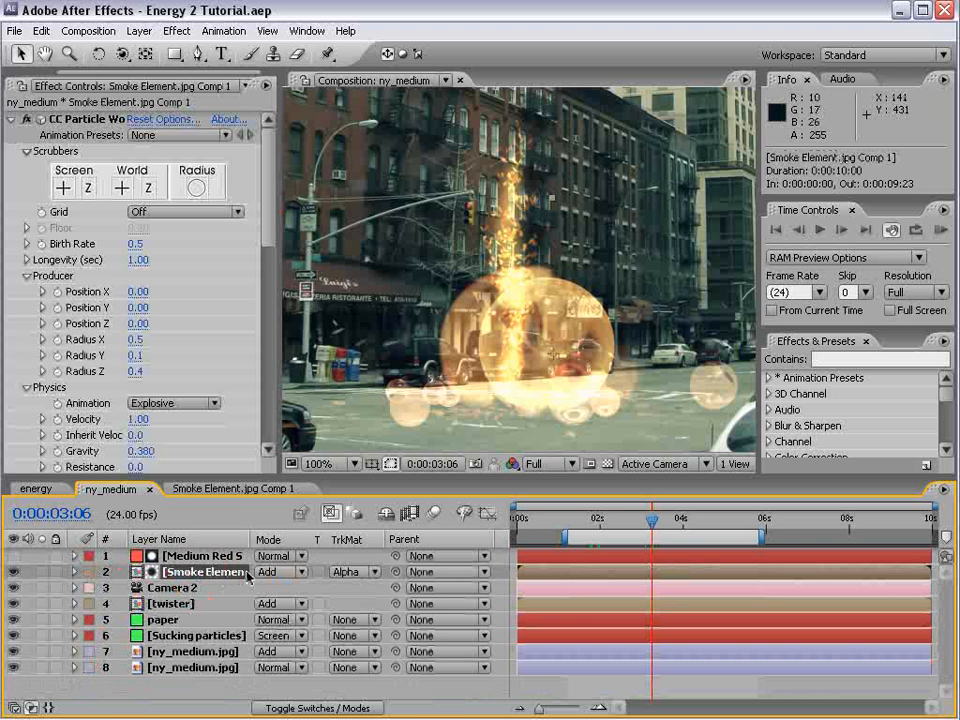
left_click(11, 119)
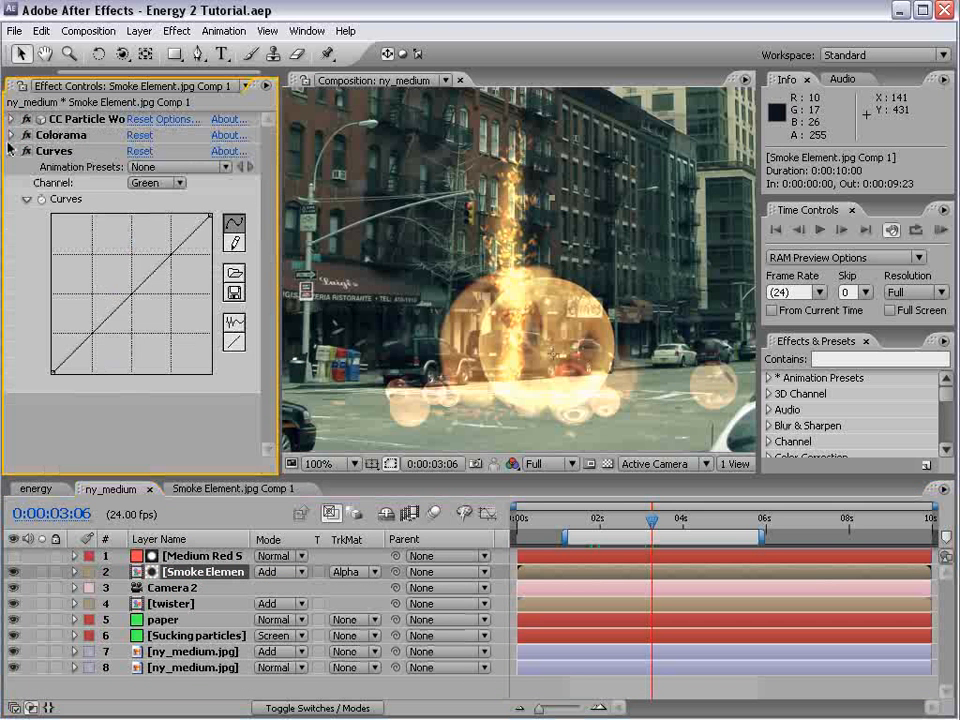
left_click(134, 180)
left_click(154, 133)
left_click_drag(125, 300, 154, 262)
left_click(140, 183)
left_click(159, 249)
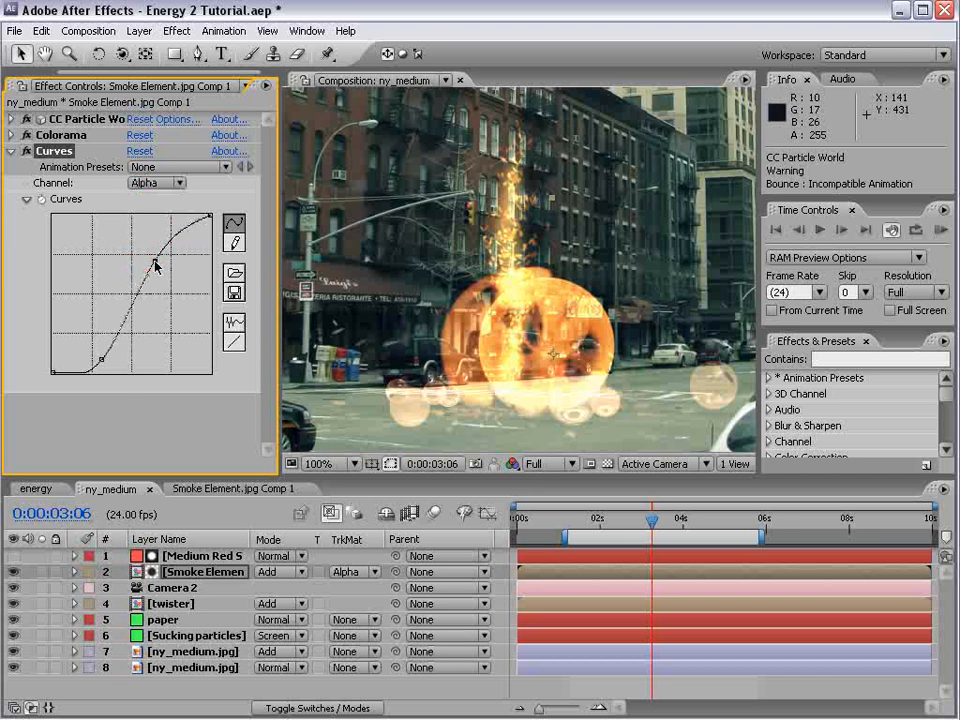
left_click_drag(101, 359, 125, 357)
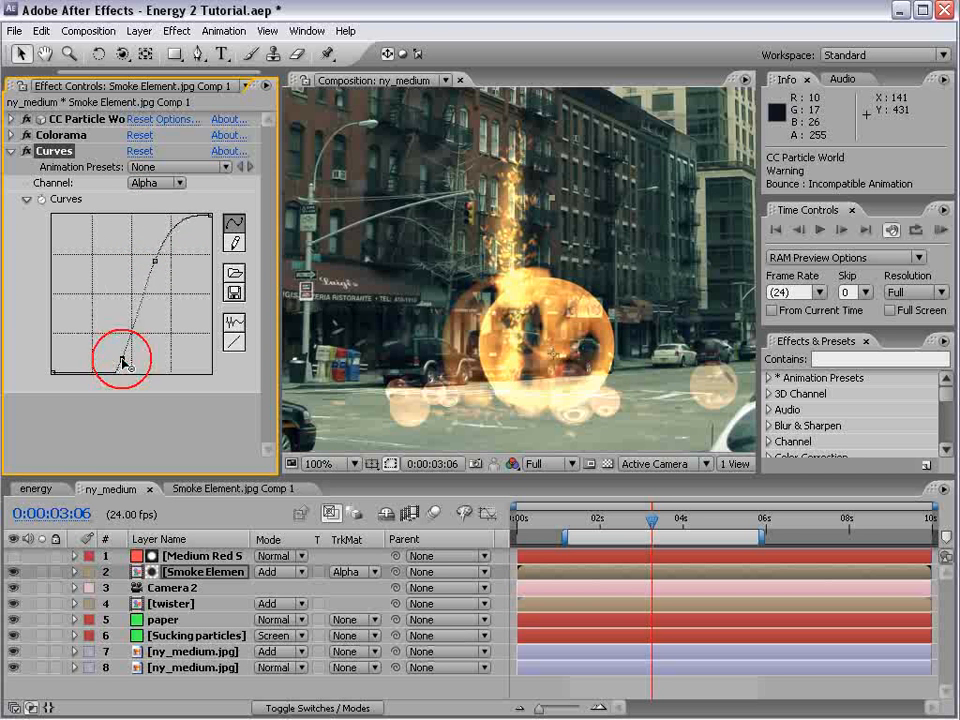
- Scrub to 0:00:02:09 and add the CC Vector Blur effect to the smoke layer
left_click_drag(652, 519, 615, 519)
left_click(184, 31)
mouse_move(200, 139)
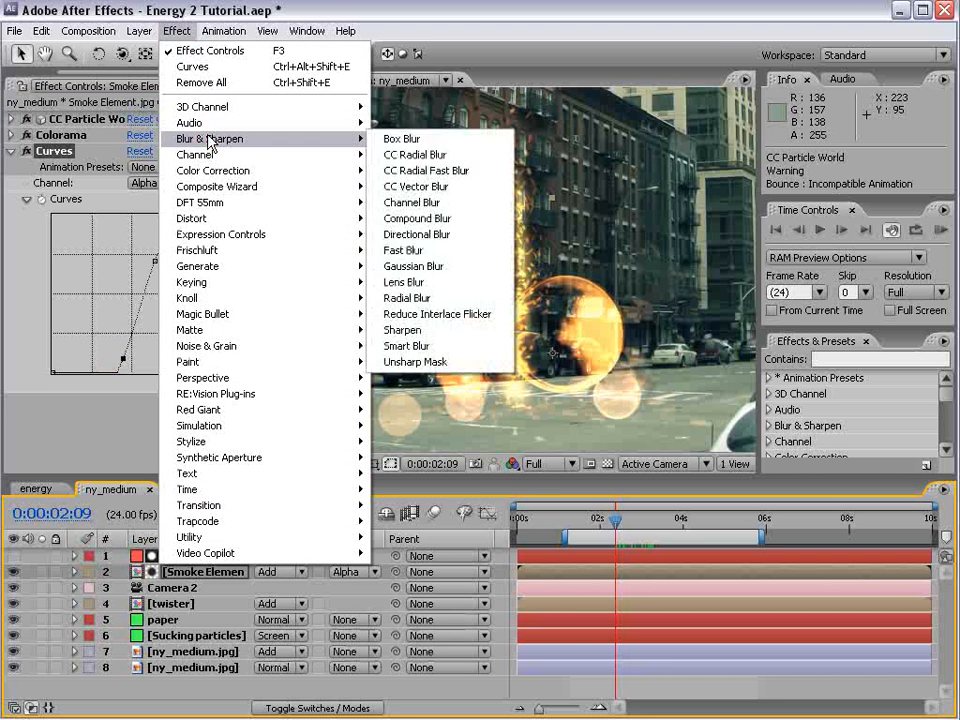
left_click(454, 188)
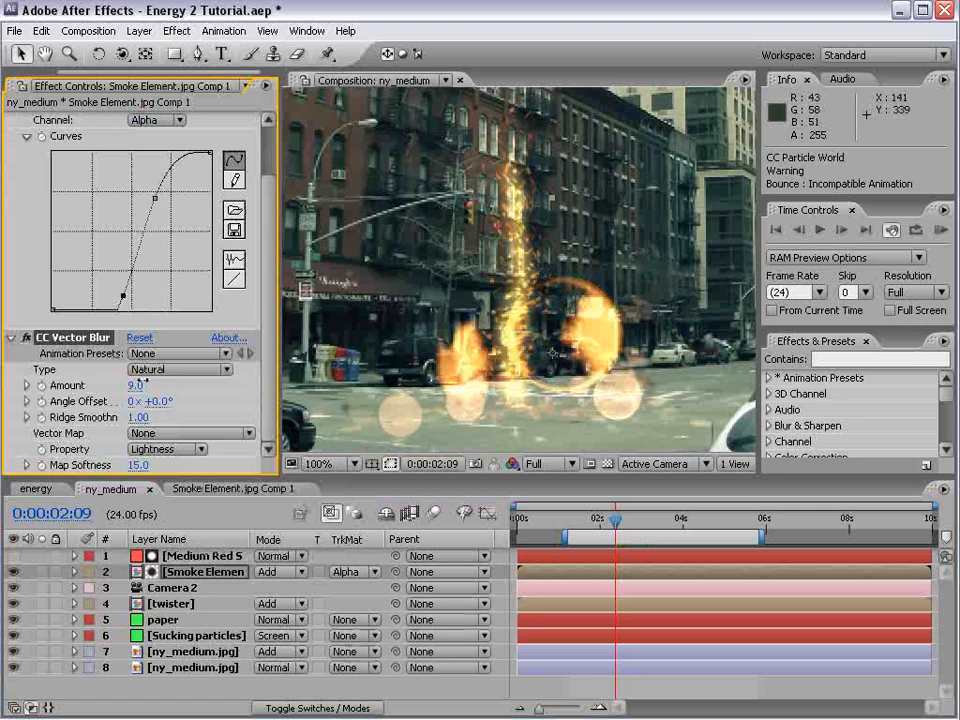
- Check the blurred smoke at 0:00:03:06 and set the smoke layer's CC Particle World Birth Rate to 0.8
left_click(640, 520)
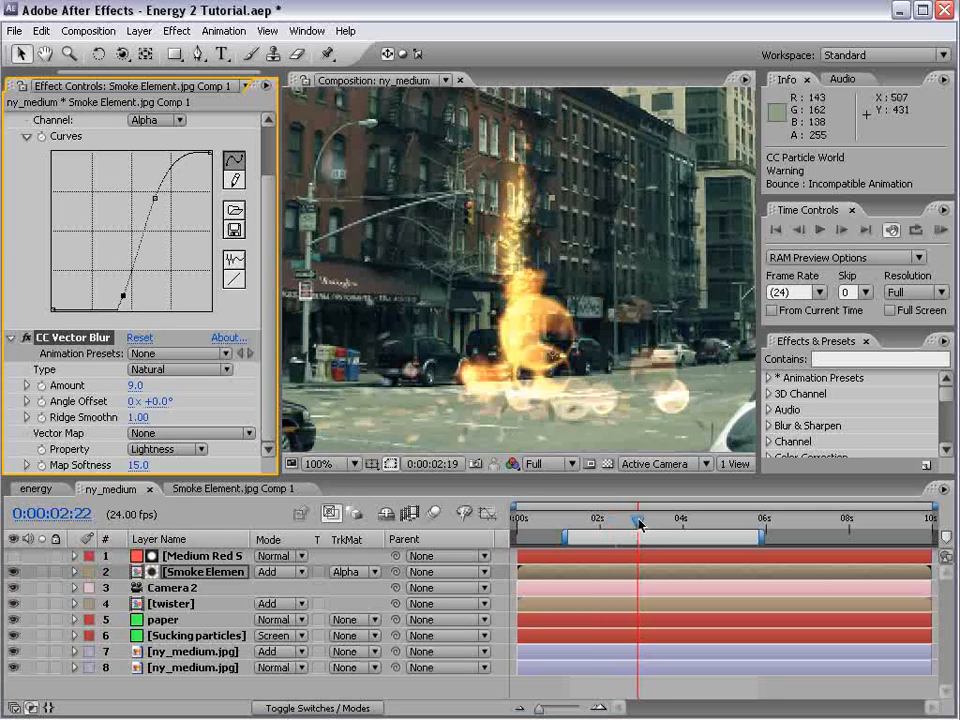
mouse_move(640, 520)
left_mouse_down()
mouse_move(698, 521)
mouse_move(652, 521)
left_mouse_up()
left_click_drag(270, 300, 274, 237)
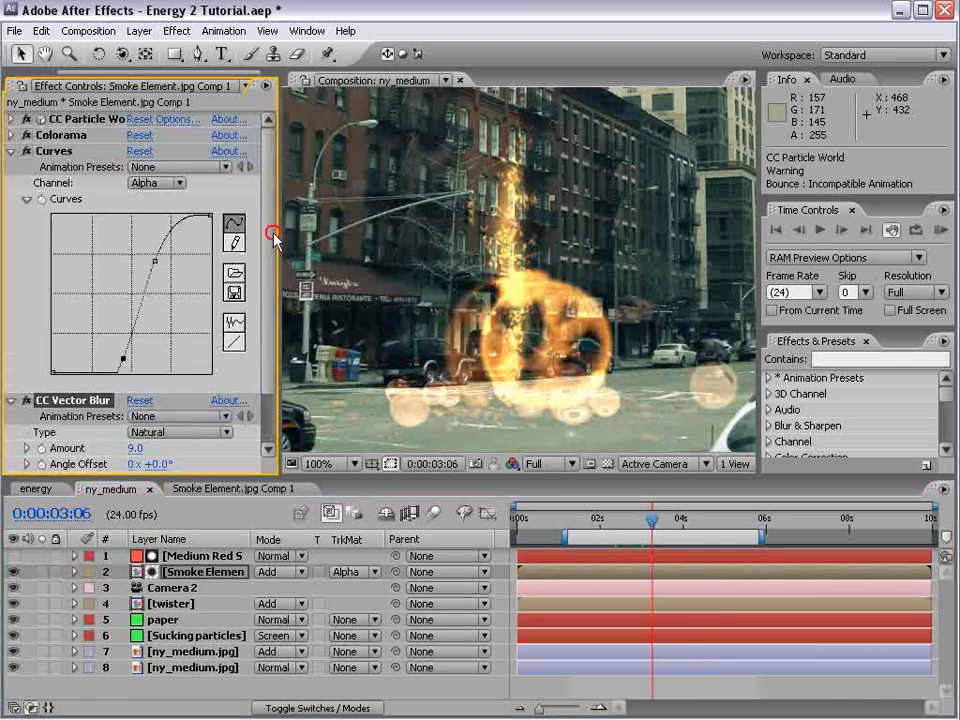
left_click(9, 151)
left_click(10, 119)
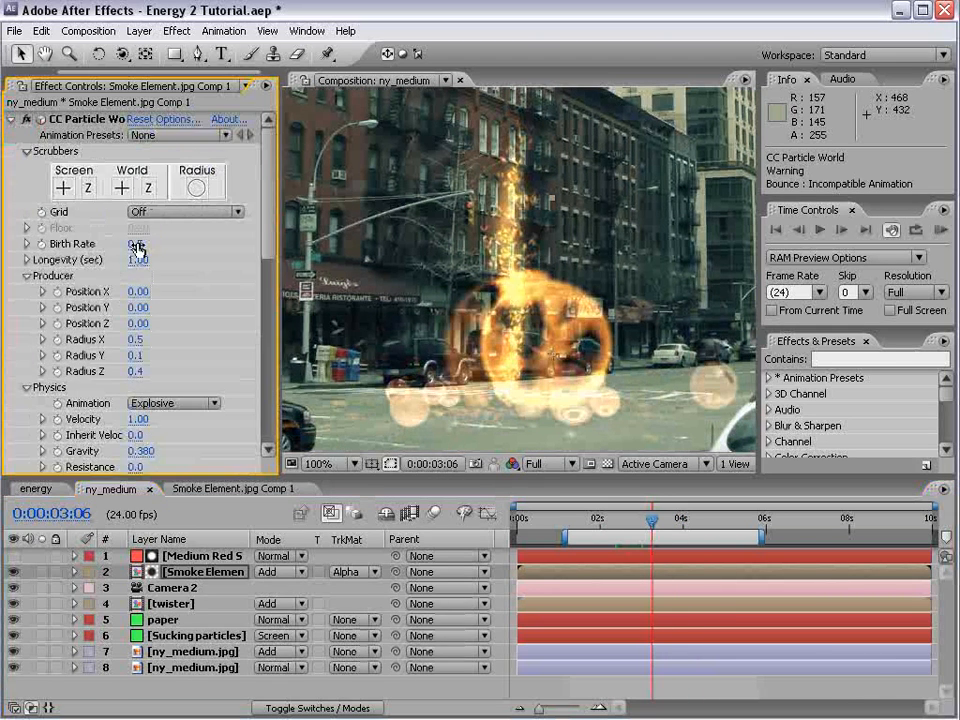
left_click_drag(140, 243, 138, 243)
left_click_drag(605, 515, 609, 515)
key("space")
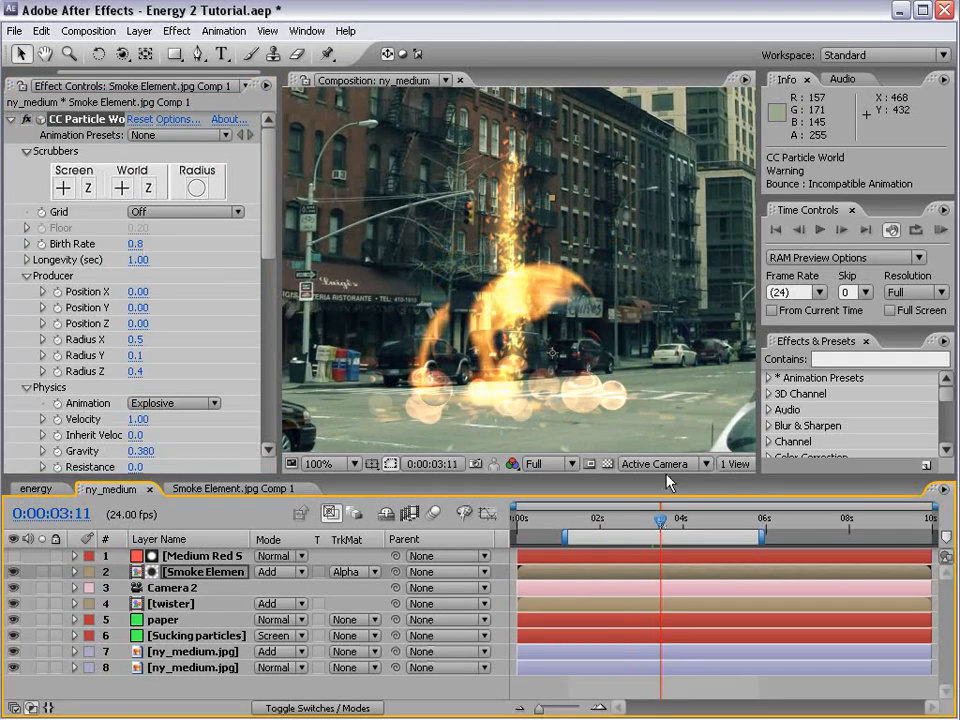
- Set the smoke's Birth Rate to 2.0, Radius X and Z to 0.6 and Longevity to 0.73, and save the project
scroll(268, 270, "down", 5)
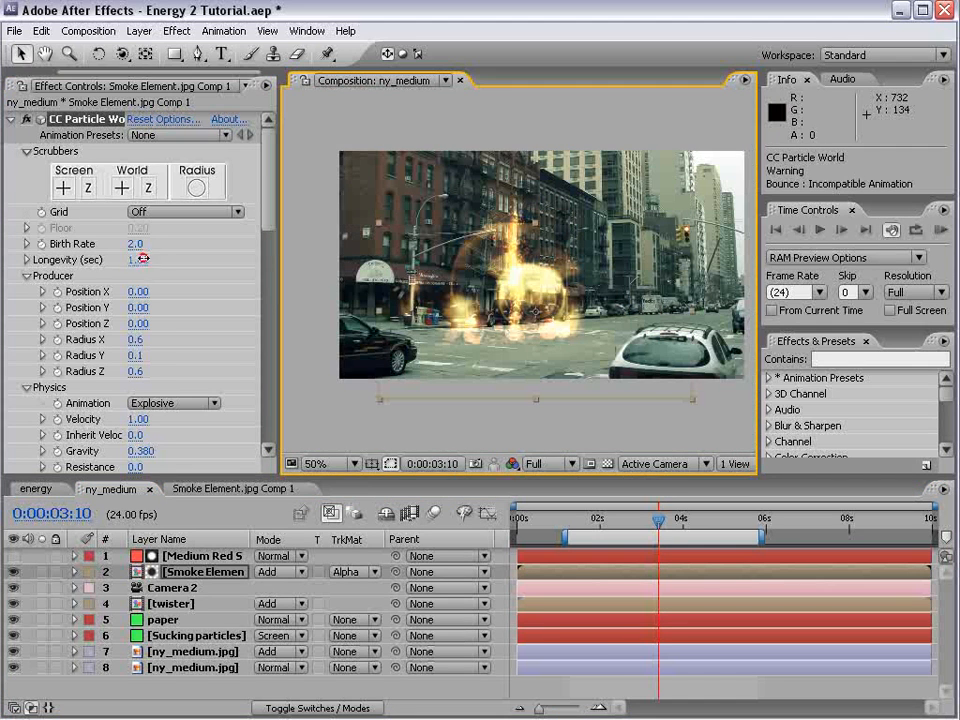
left_click_drag(141, 259, 130, 270)
left_click(624, 515)
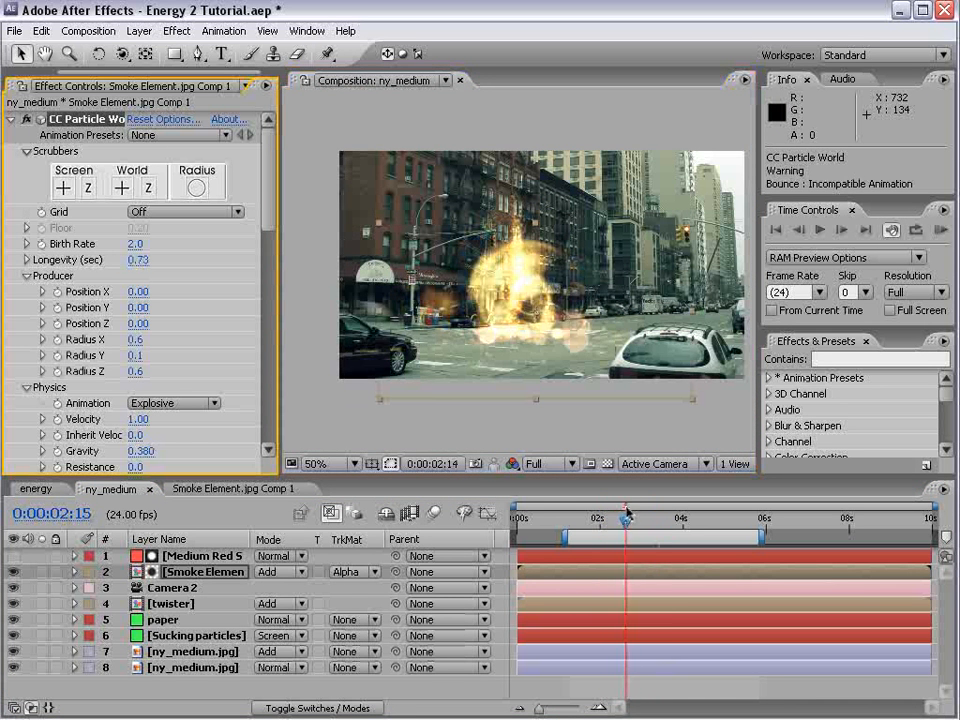
left_click_drag(624, 515, 631, 518)
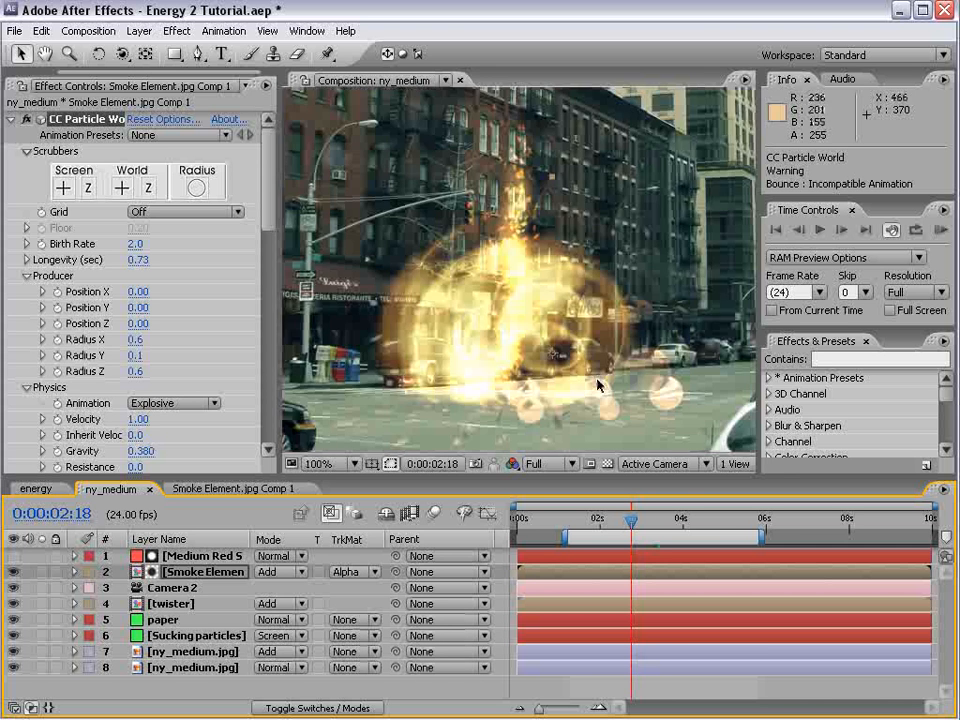
left_click_drag(655, 527, 653, 520)
key("ctrl+s")
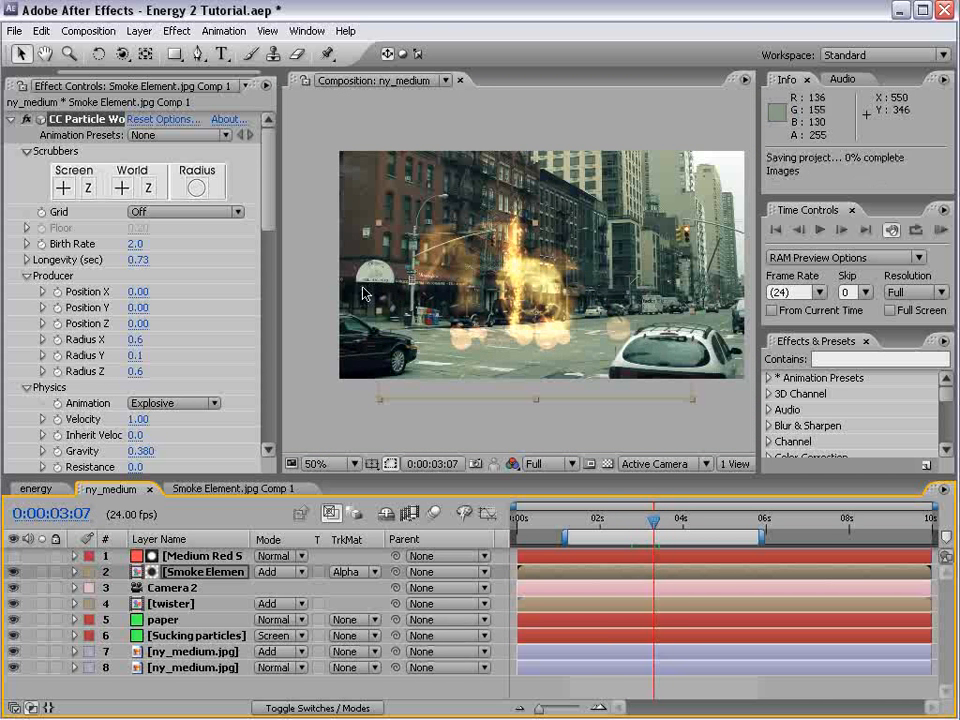
- Create a new 864 x 486 pixel solid in orange (RGB 255, 190, 76)
left_click(139, 31)
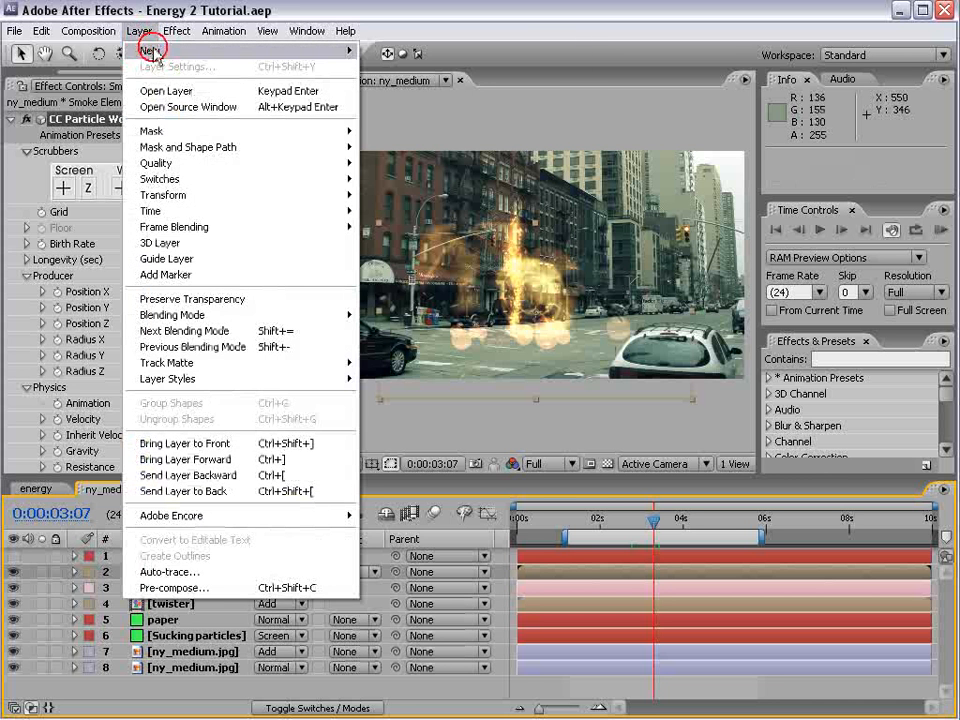
mouse_move(150, 50)
left_click(399, 72)
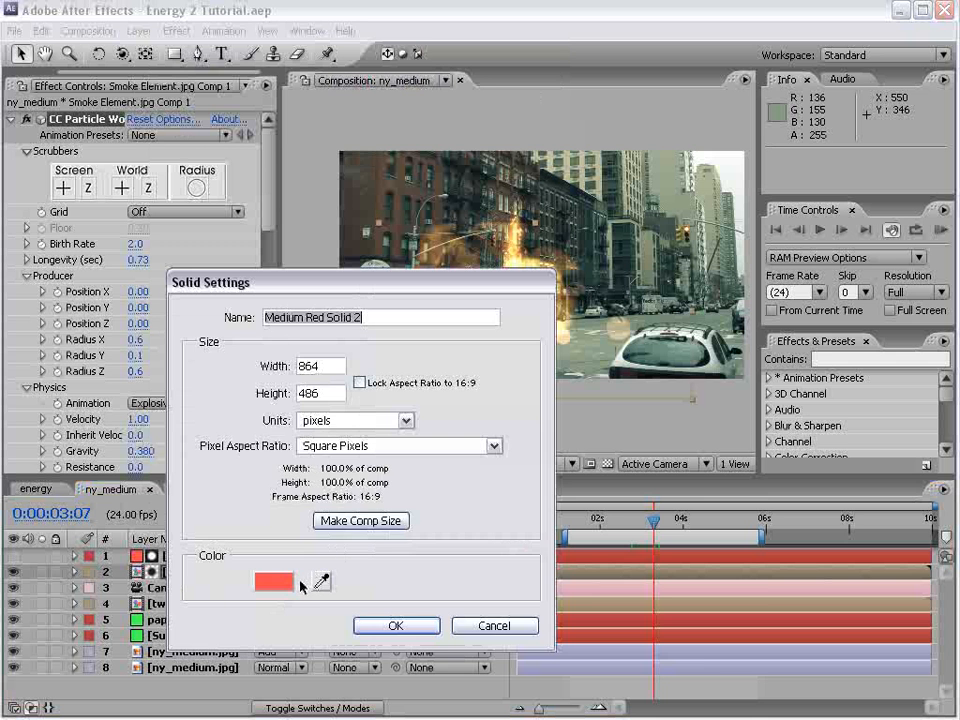
left_click(276, 582)
left_click(541, 638)
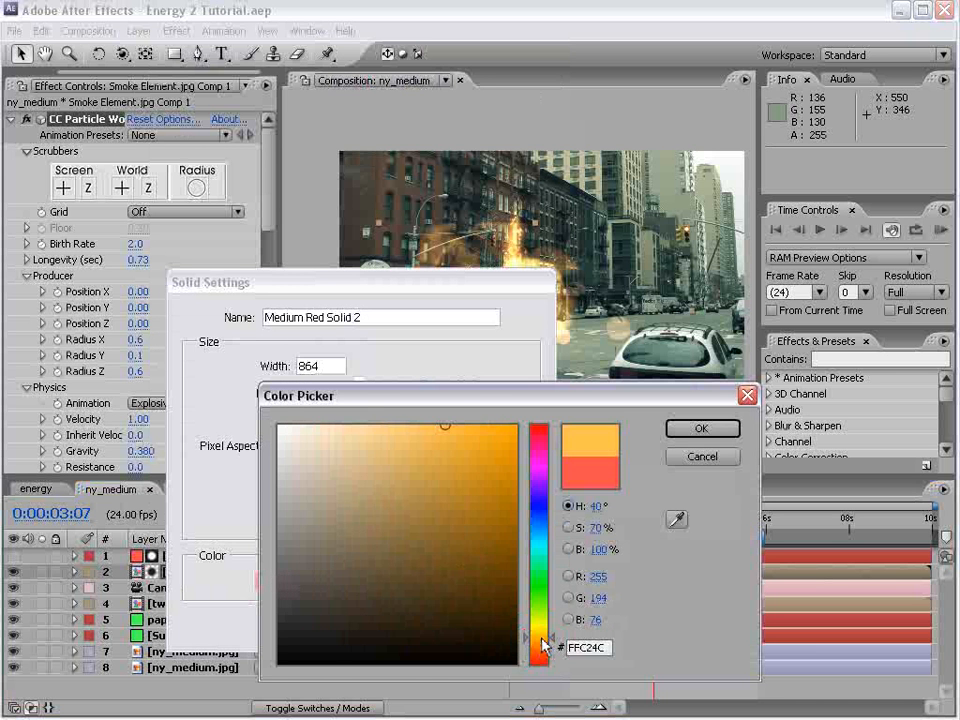
left_click(701, 428)
left_click(402, 626)
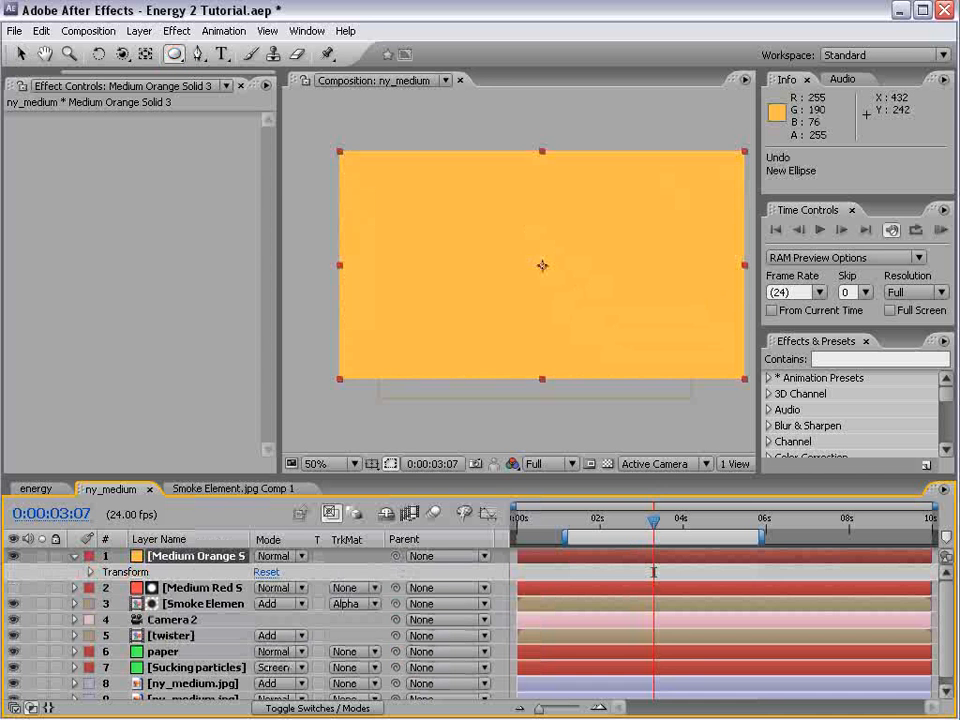
- Draw a circular mask centered on the orange solid with a feather of 113 pixels and an expansion of -42 pixels
mouse_move(542, 265)
left_mouse_down()
mouse_move(655, 367)
mouse_move(637, 358)
left_mouse_up()
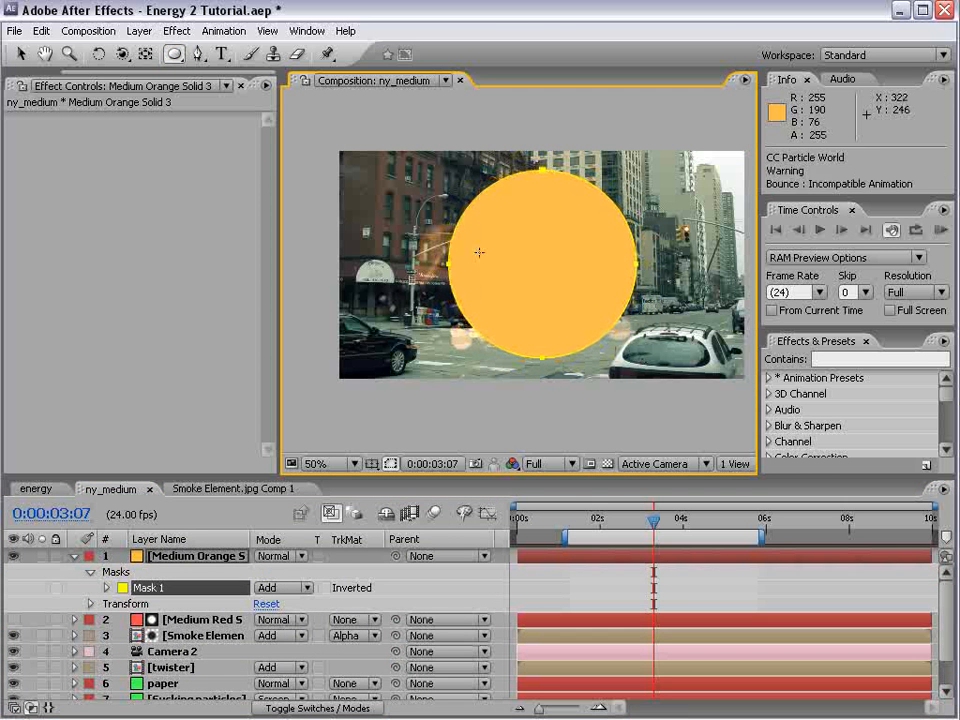
key("f")
left_click_drag(305, 591, 381, 559)
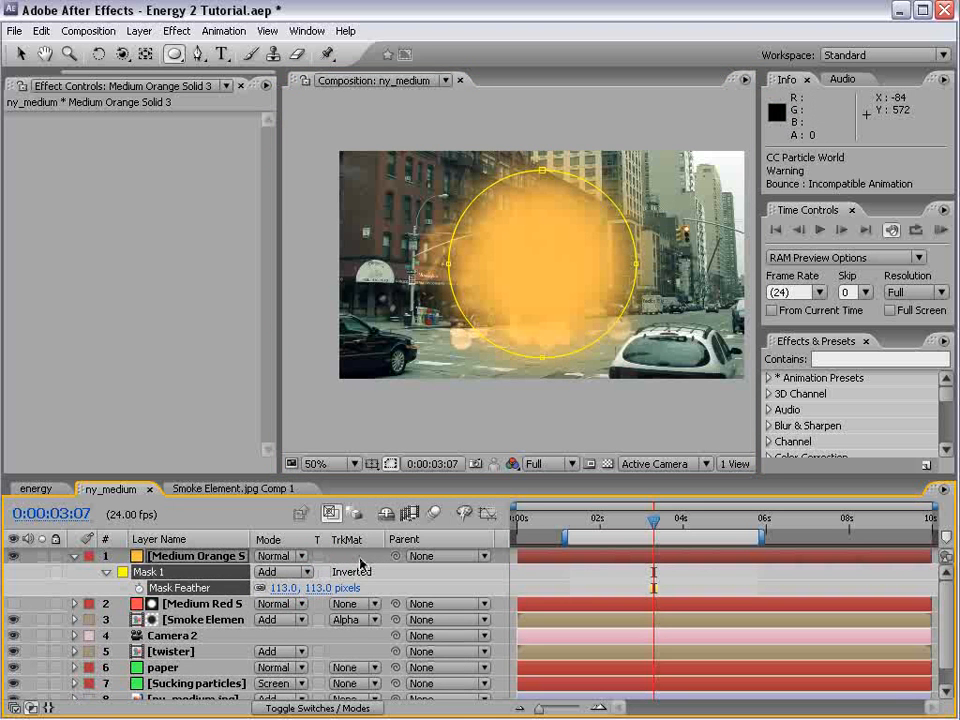
key("m")
key("m")
left_click_drag(265, 645, 170, 483)
- Set the orange solid's blending mode to Add and make it a 3D layer
left_click(281, 566)
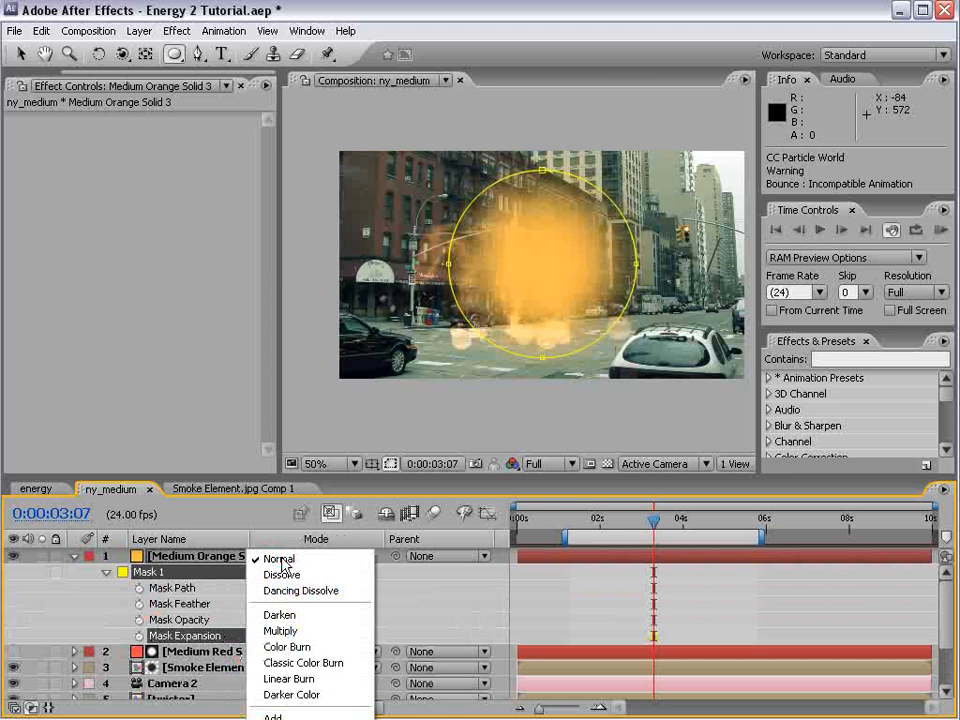
left_click(266, 712)
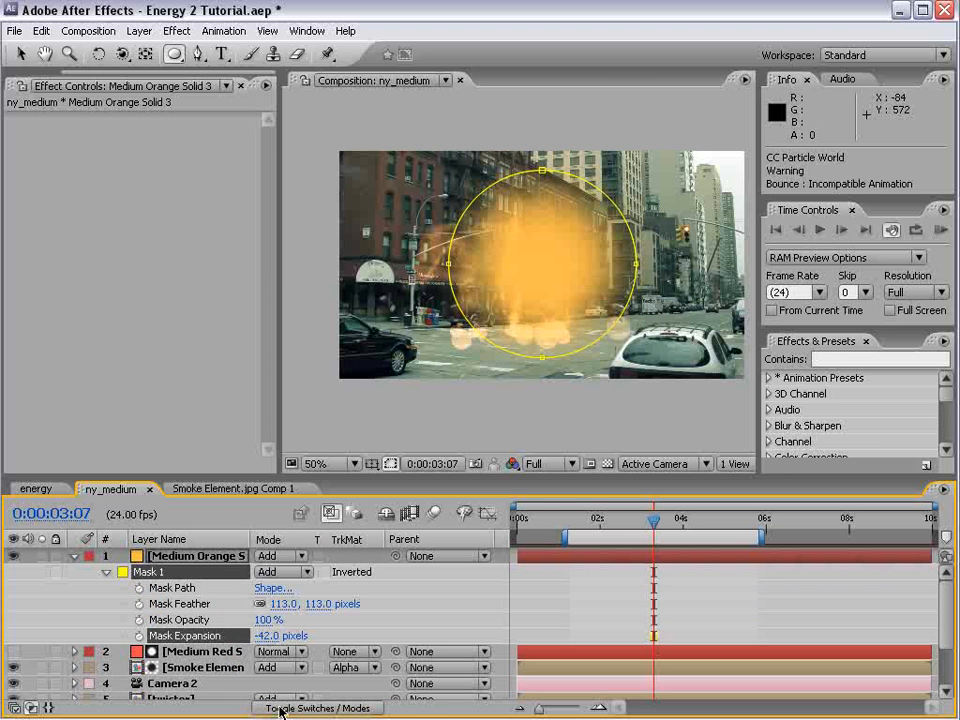
key("F4")
left_click(357, 556)
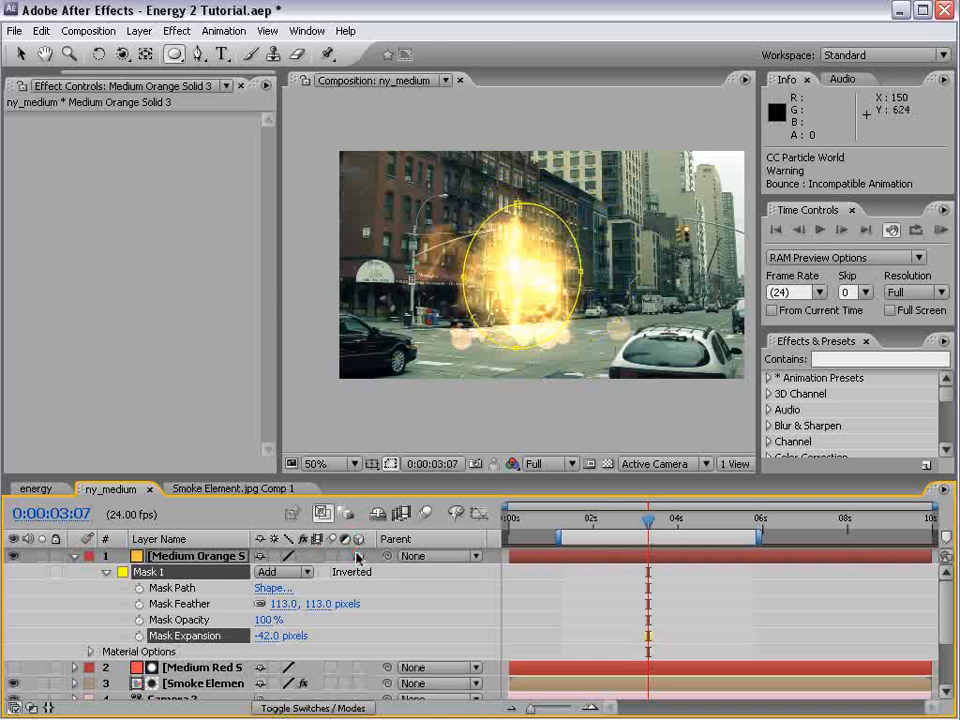
- Rotate the orange solid to lie flat and place it on the street at the twister's base
left_click(176, 566)
key("w")
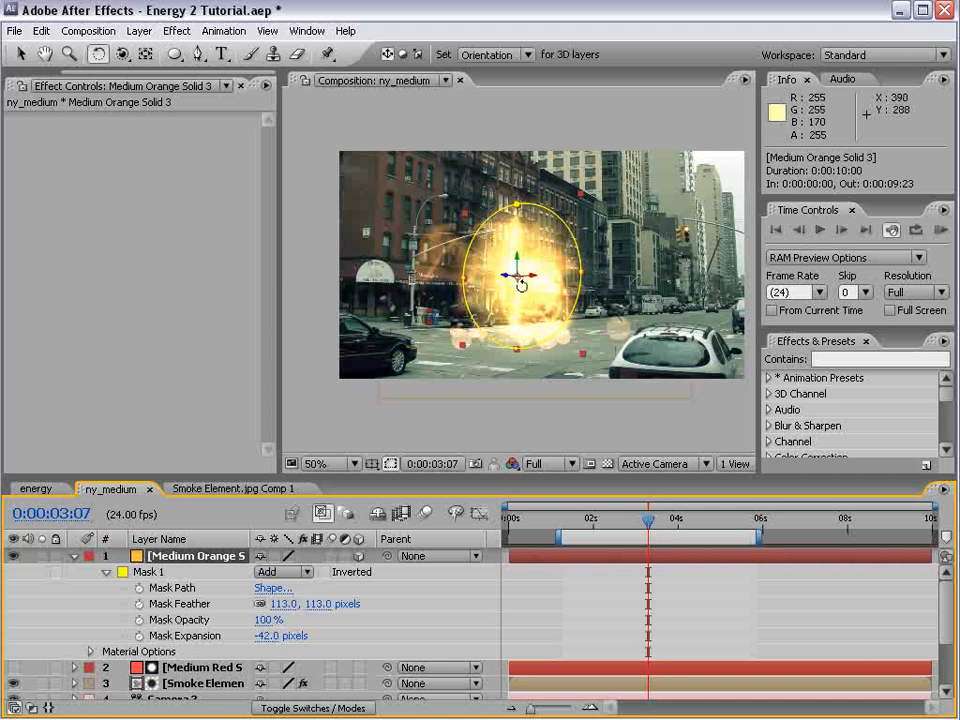
left_click_drag(525, 272, 516, 352)
key("v")
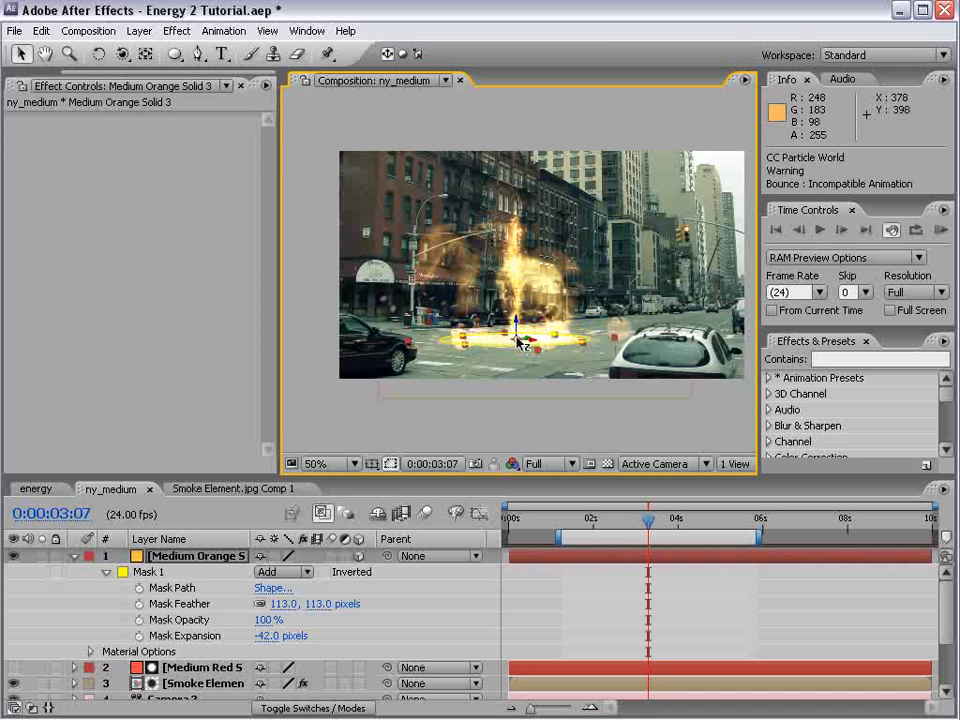
- Raise the orange solid's Mask Feather to about 319 pixels while viewing its glow up close on the street
left_click_drag(320, 604, 383, 595)
left_click_drag(466, 595, 423, 595)
scroll(549, 351, "up", 1)
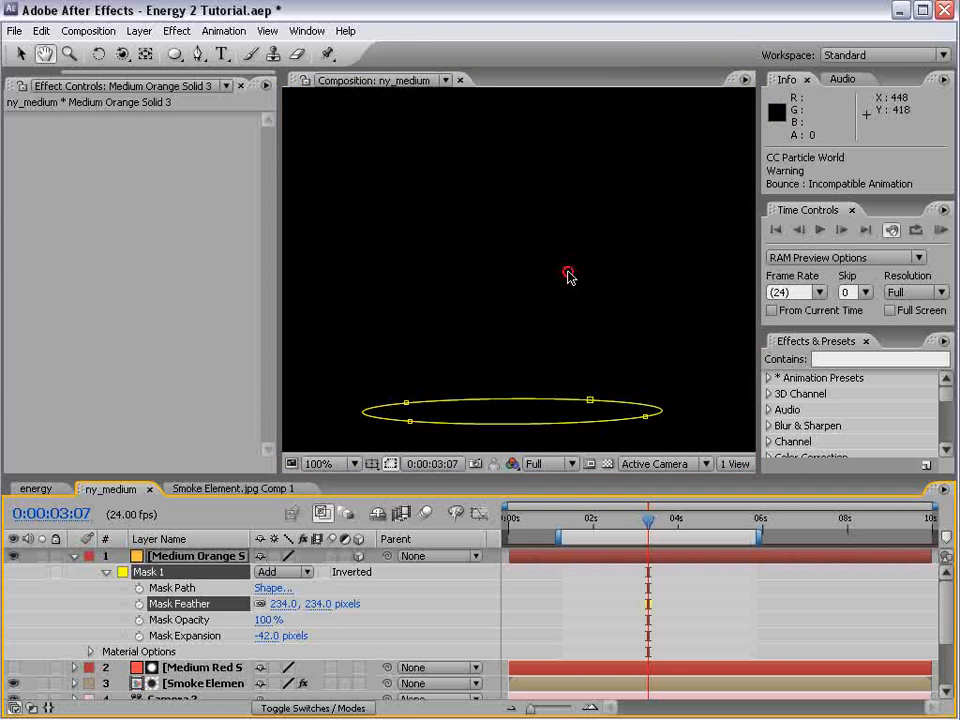
left_click_drag(568, 311, 590, 175)
left_click(200, 558)
left_click_drag(315, 606, 444, 602)
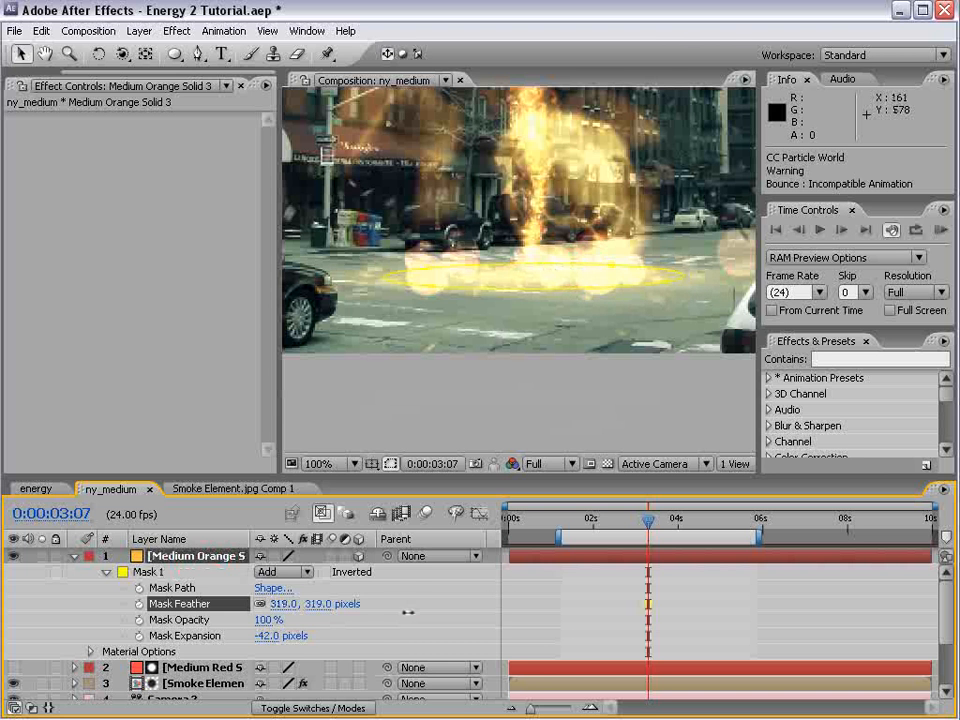
- Reduce the mask's expansion and feather, and scale the orange glow solid to 168%
left_click_drag(263, 635, 233, 646)
left_click_drag(329, 604, 248, 604)
key("s")
left_click_drag(321, 572, 367, 559)
scroll(570, 362, "down", 2)
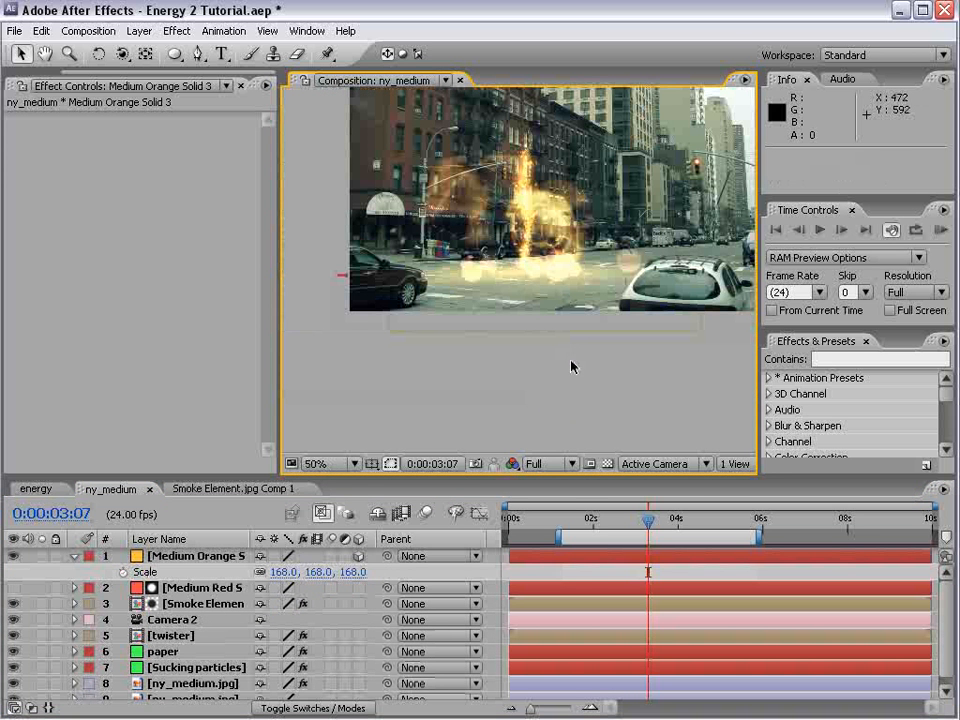
- Duplicate the orange glow solid and scale the copy to 79%
left_click(200, 556)
key("t")
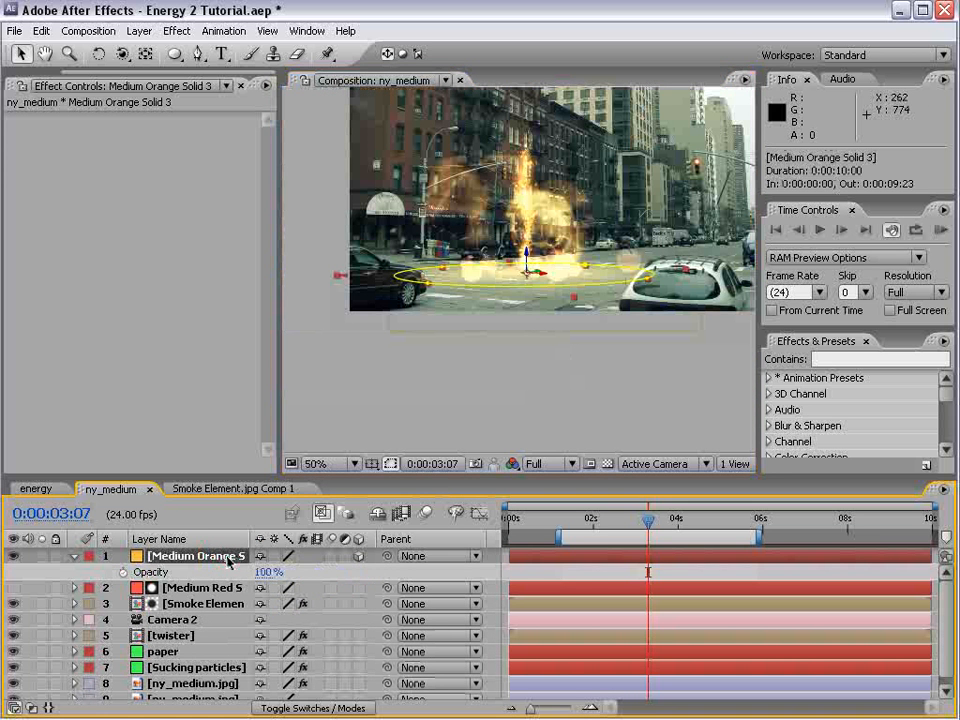
key("space")
left_click_drag(572, 274, 611, 345)
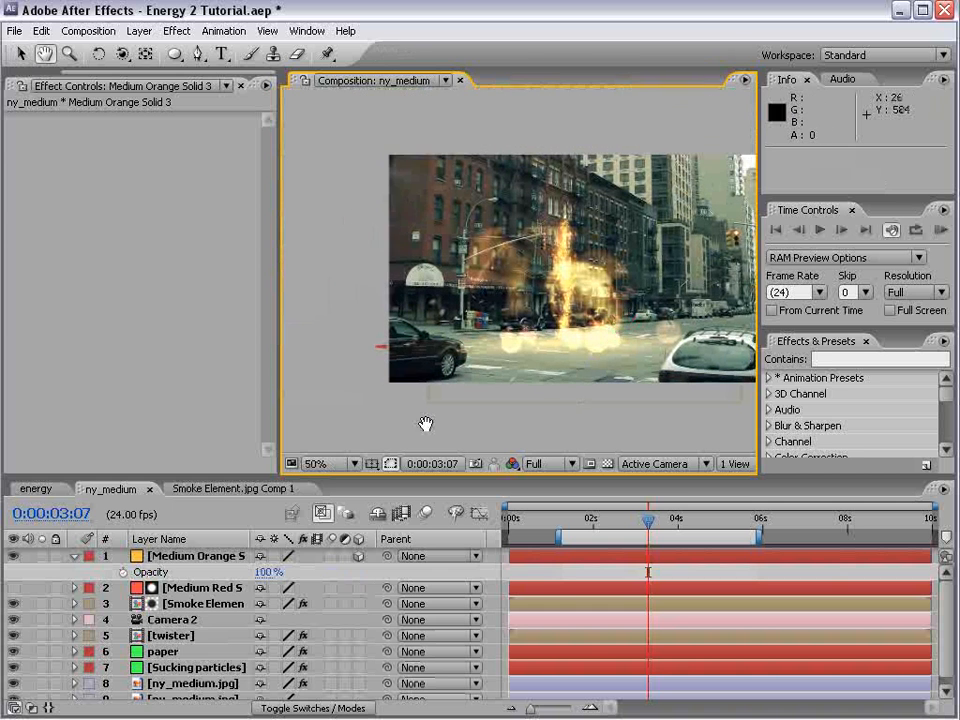
left_click(203, 560)
key("ctrl+d")
key("s")
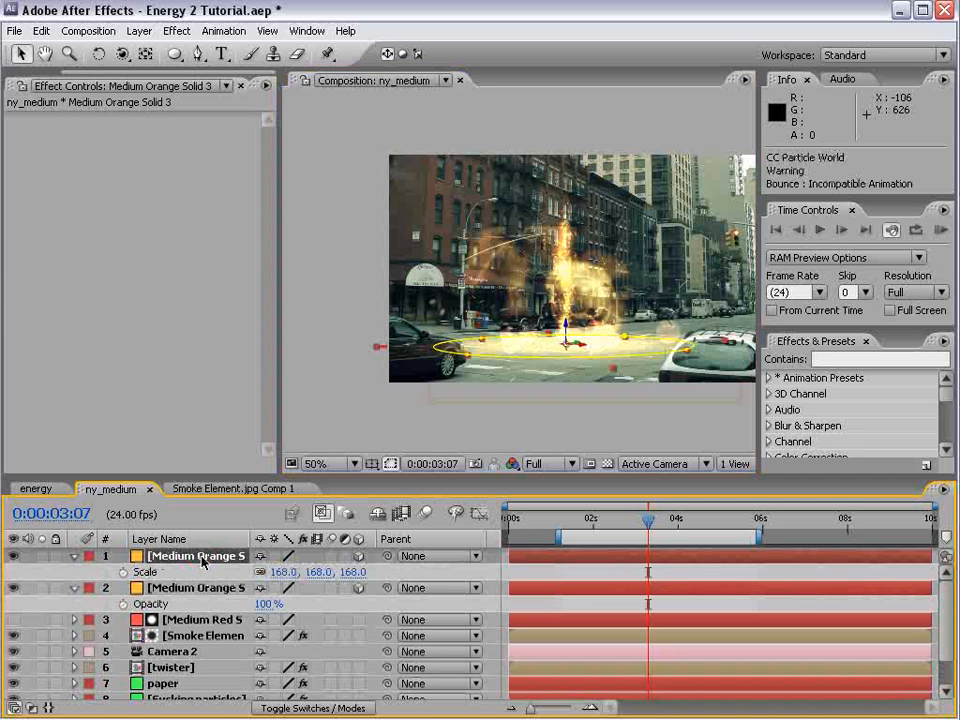
left_click_drag(330, 578, 265, 598)
- Solo both orange glow layers and compare them at 0:00:02:04 with the larger one hidden and shown
left_click(43, 557)
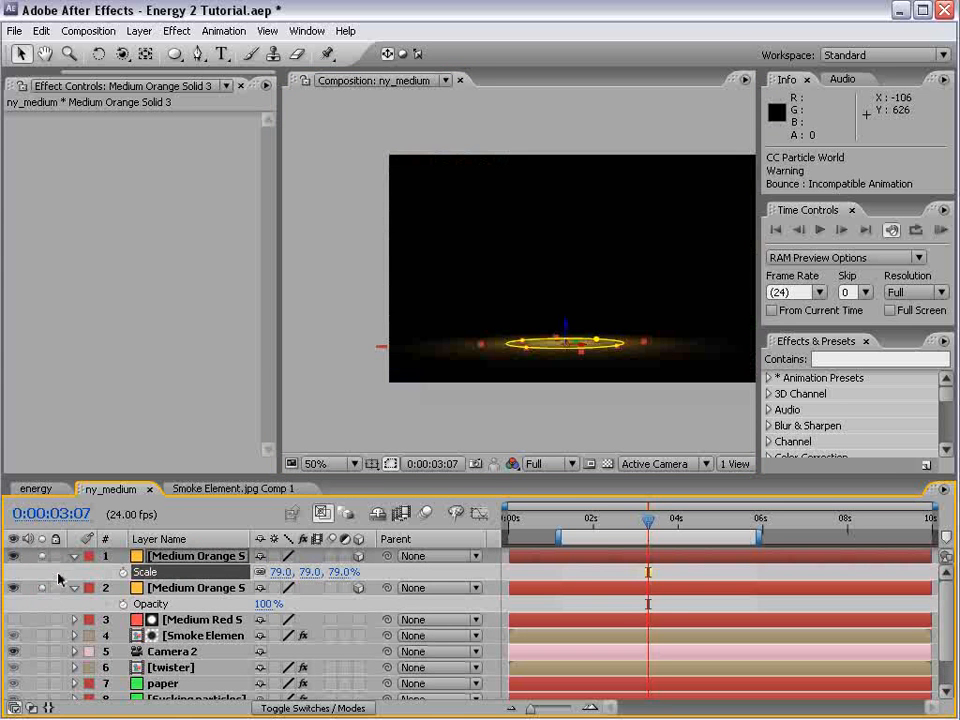
left_click(622, 388)
key("grave")
key("grave")
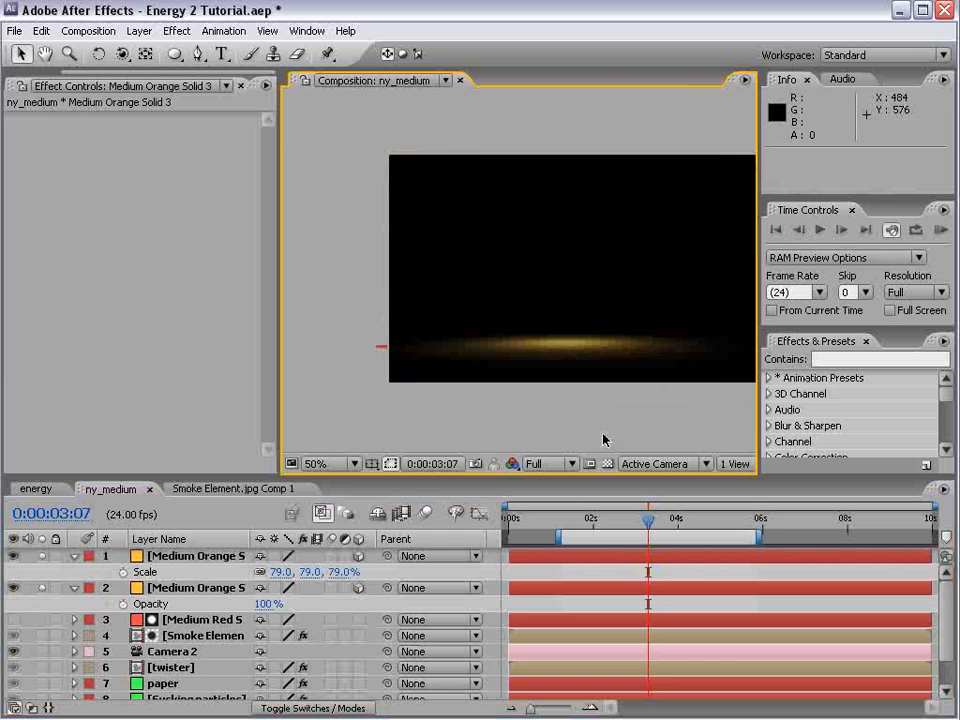
key("period")
left_click_drag(606, 392, 606, 306)
left_click(587, 522)
left_click_drag(587, 522, 600, 521)
left_click(13, 590)
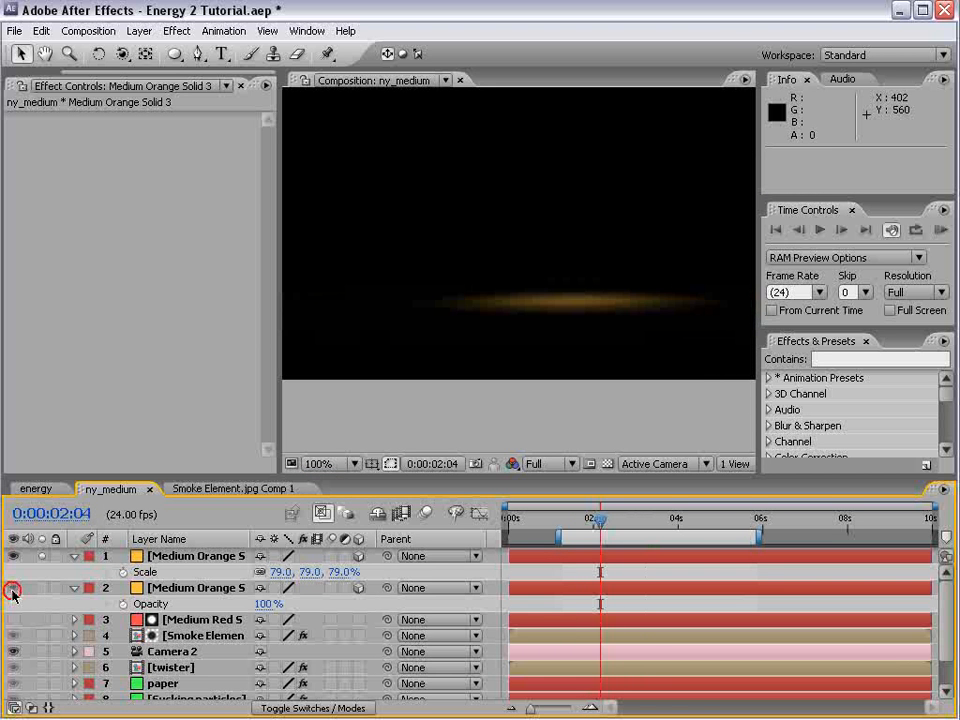
left_click(13, 588)
- Add the expression wiggle(8,30) to the larger orange glow layer's Opacity
left_click(190, 588)
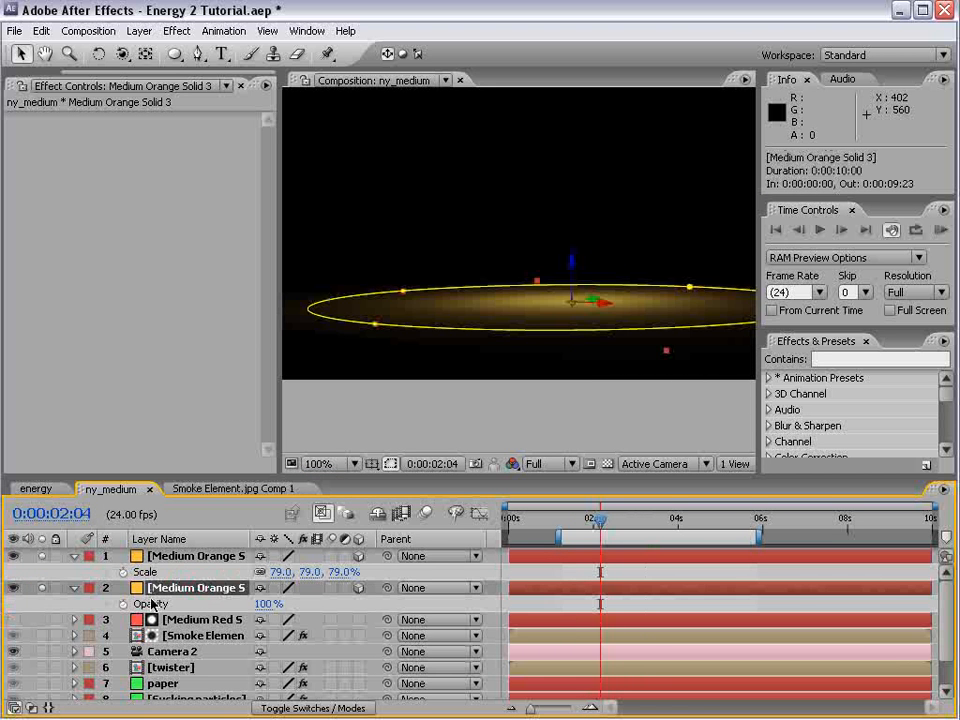
left_click(123, 605, "alt")
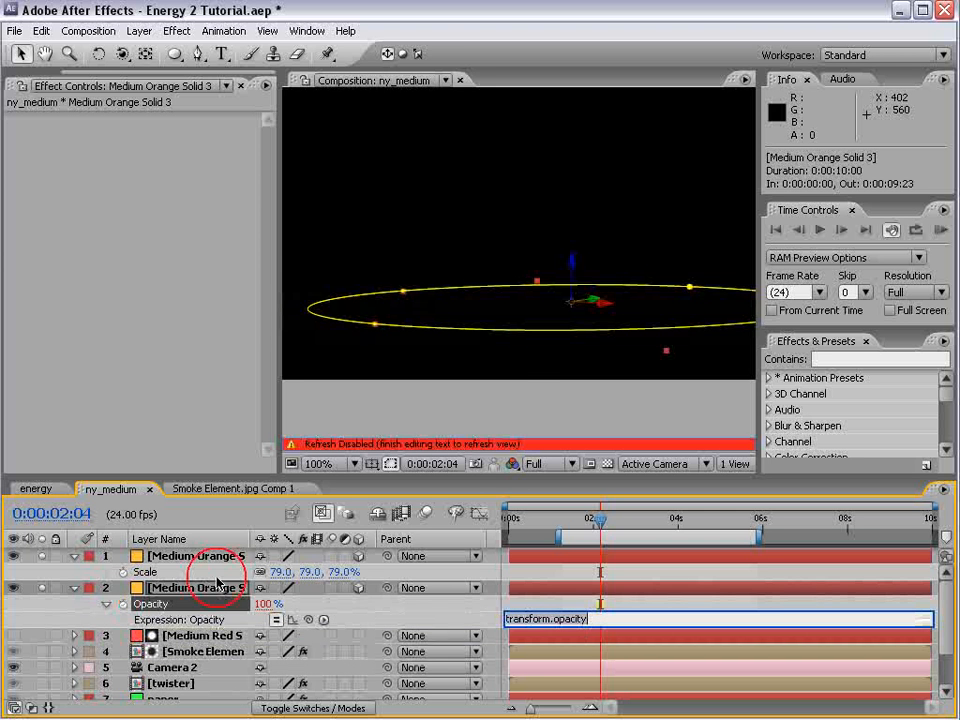
type("wiggle(")
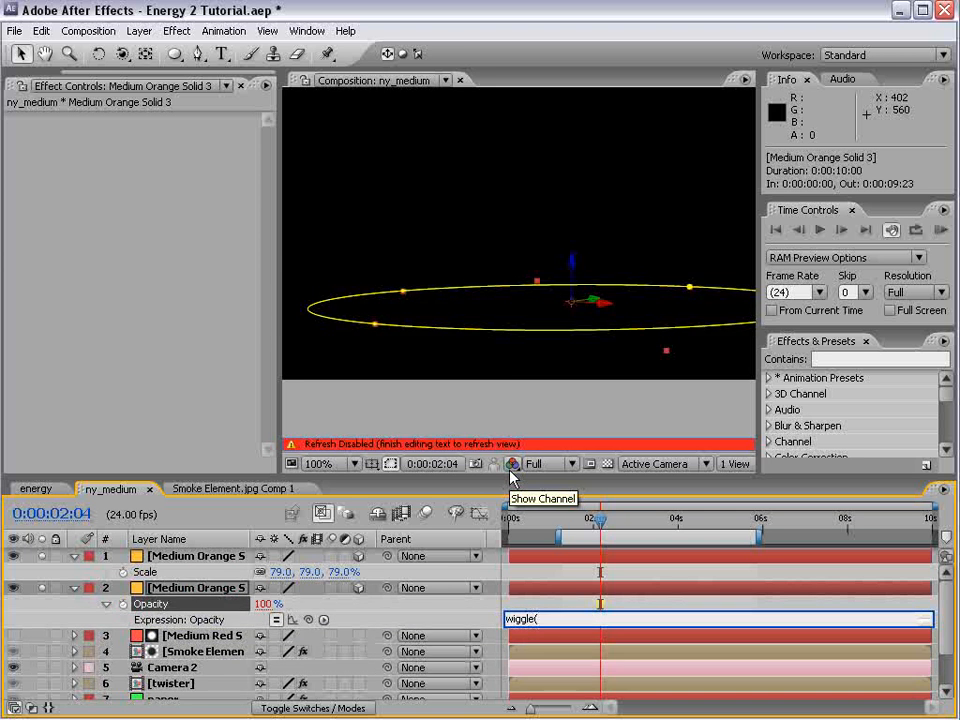
type("8,30")
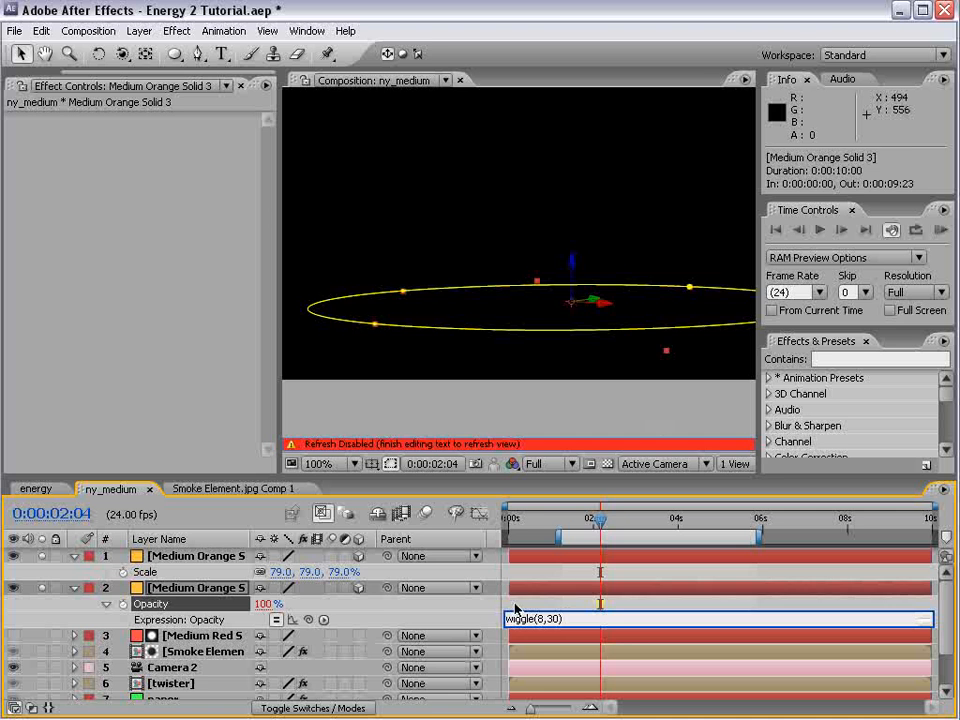
left_click(283, 596)
- Scrub to 0:00:02:10, change the Opacity expression to wiggle(12,30) and preview the flicker
mouse_move(598, 537)
left_mouse_down()
mouse_move(677, 540)
mouse_move(611, 540)
left_mouse_up()
double_click(541, 618)
type("12")
key("KP_Enter")
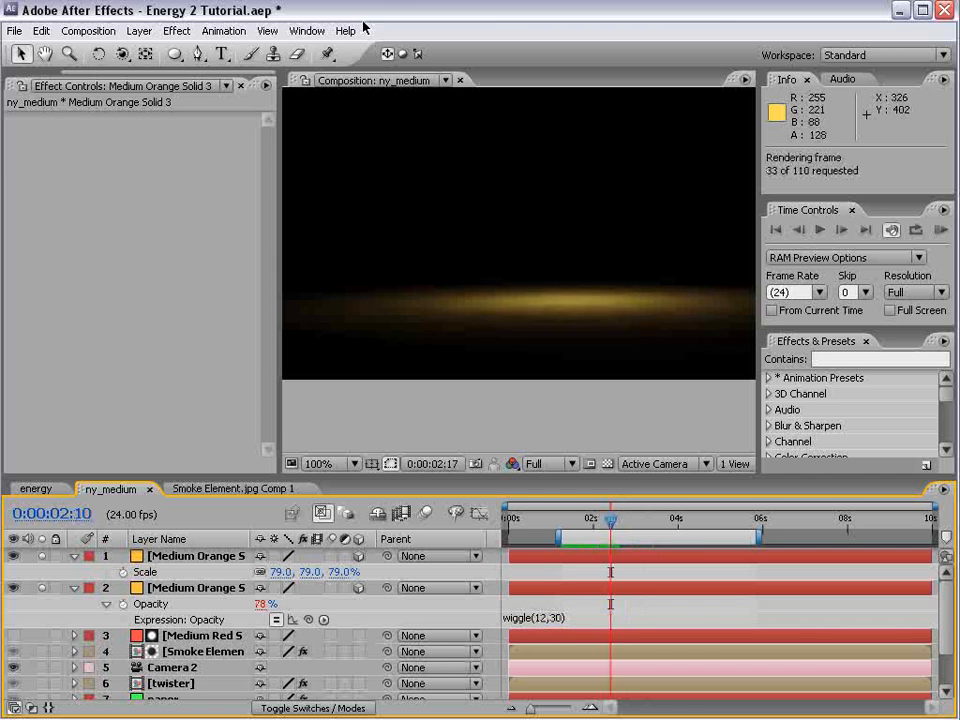
- Turn off solo for both orange glow layers and check the glow within the full composite
left_click(41, 557)
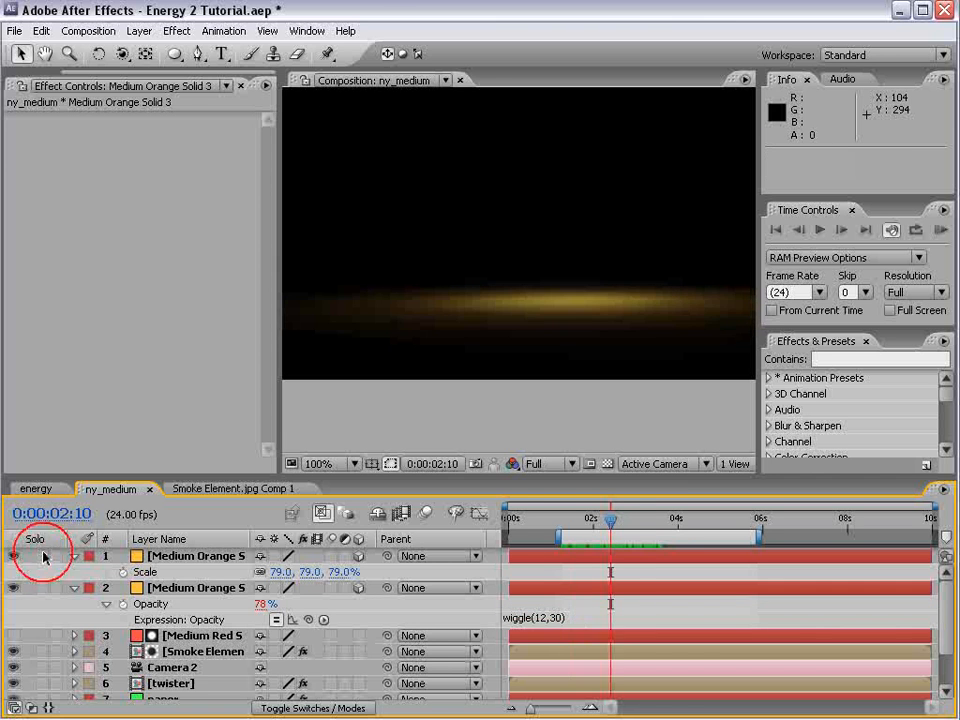
key("grave")
key("grave")
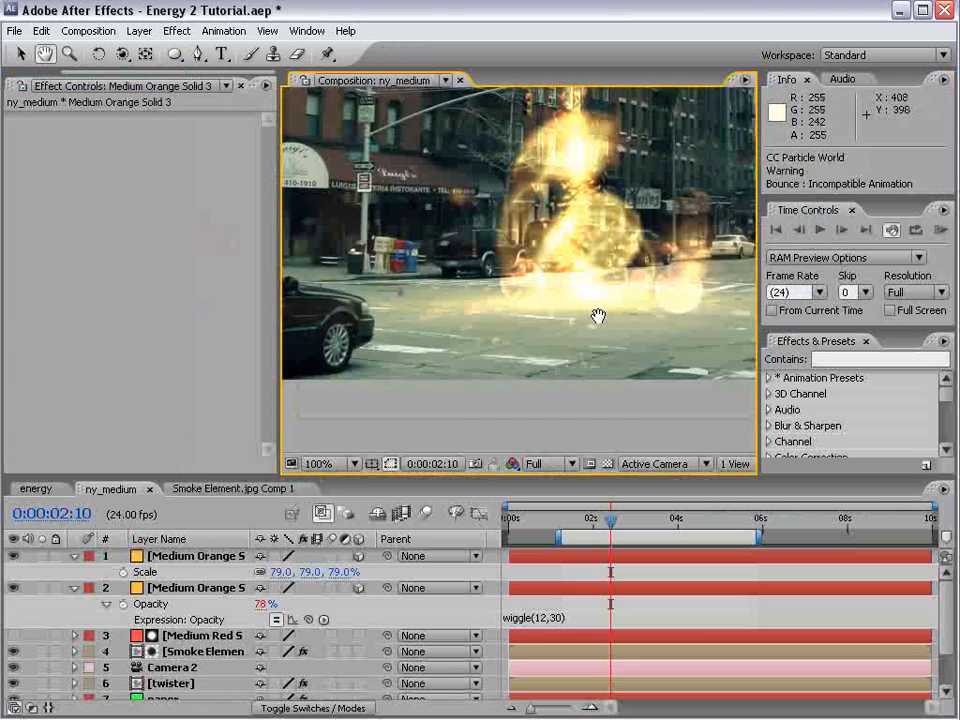
- Apply a Curves effect to the bottom ny_medium.jpg layer and darken its RGB midtones
scroll(579, 336, "down", 1)
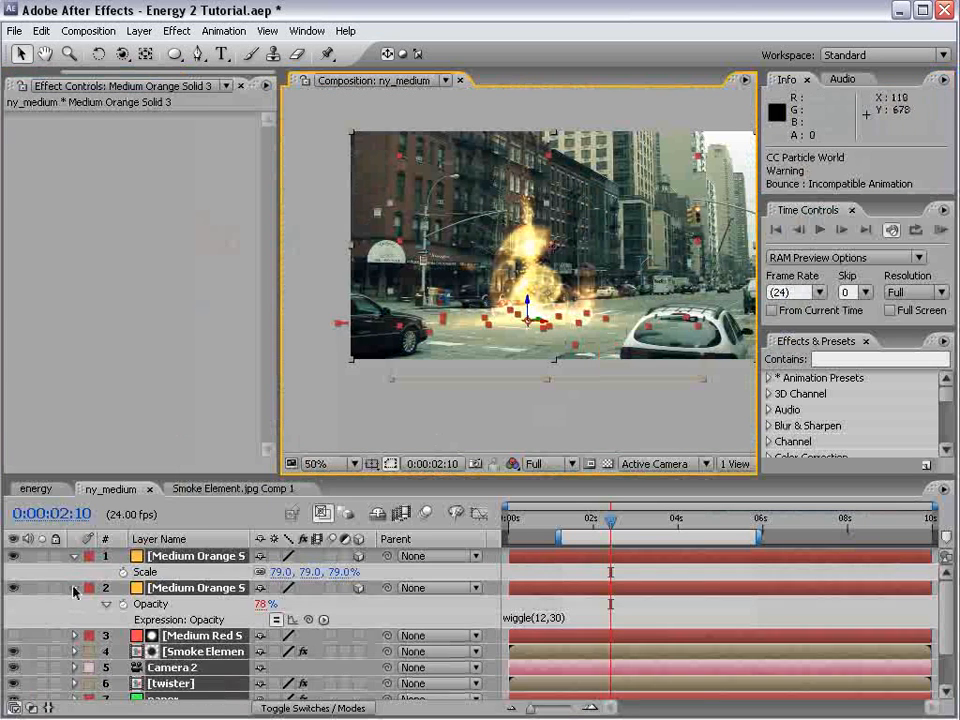
left_click(73, 590)
scroll(257, 690, "down", 1)
left_click_drag(527, 677, 539, 678)
left_click(159, 688)
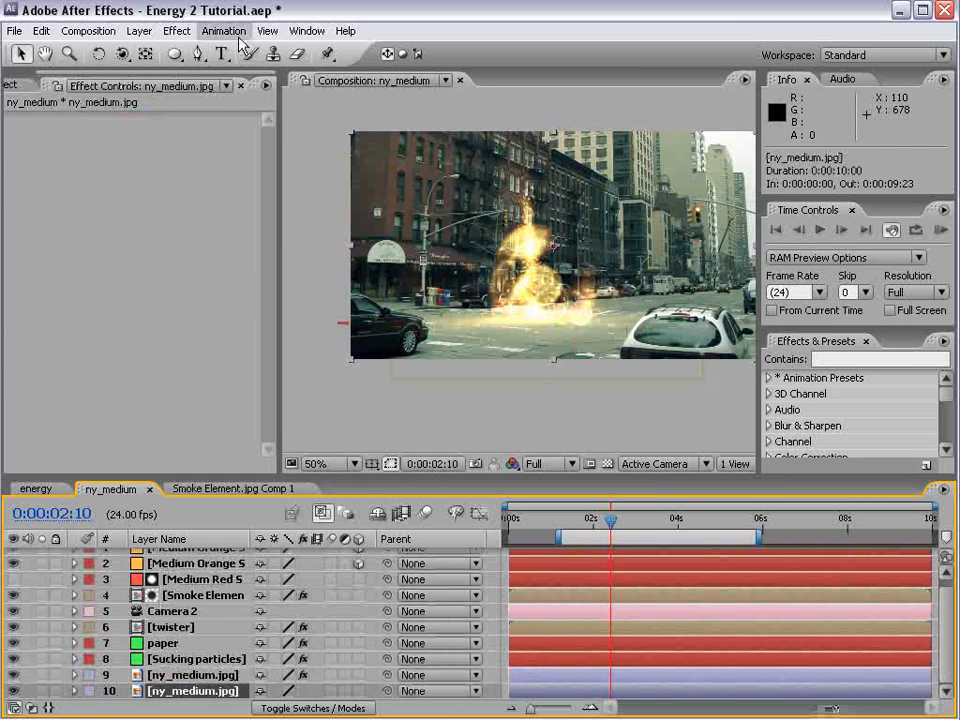
left_click(176, 31)
mouse_move(213, 170)
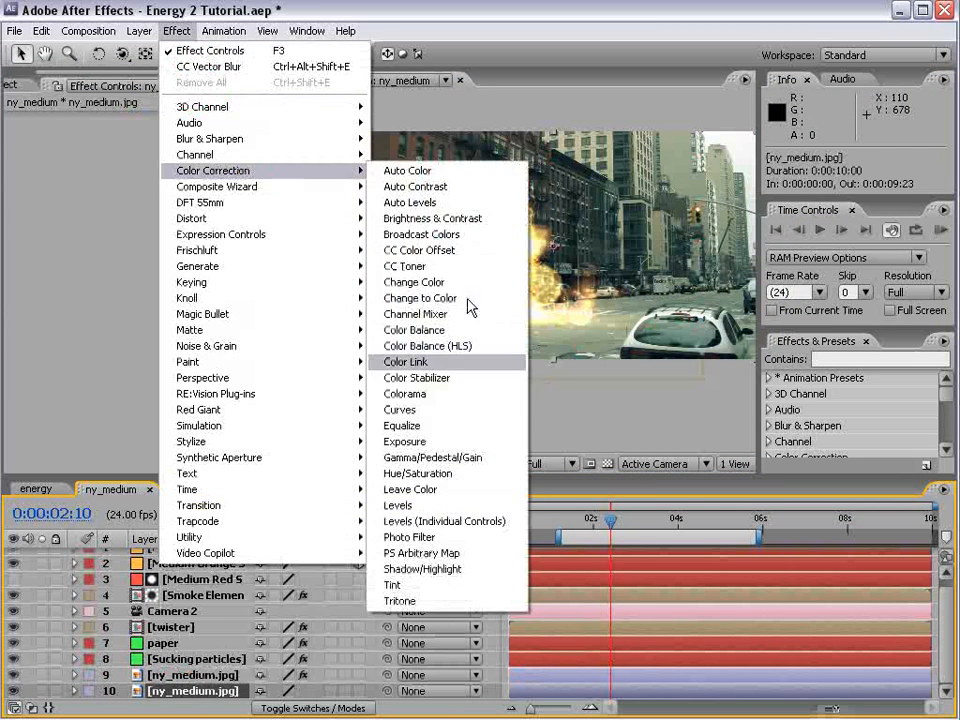
left_click(420, 407)
mouse_move(137, 271)
left_mouse_down()
mouse_move(154, 280)
mouse_move(145, 275)
left_mouse_up()
left_click(144, 273)
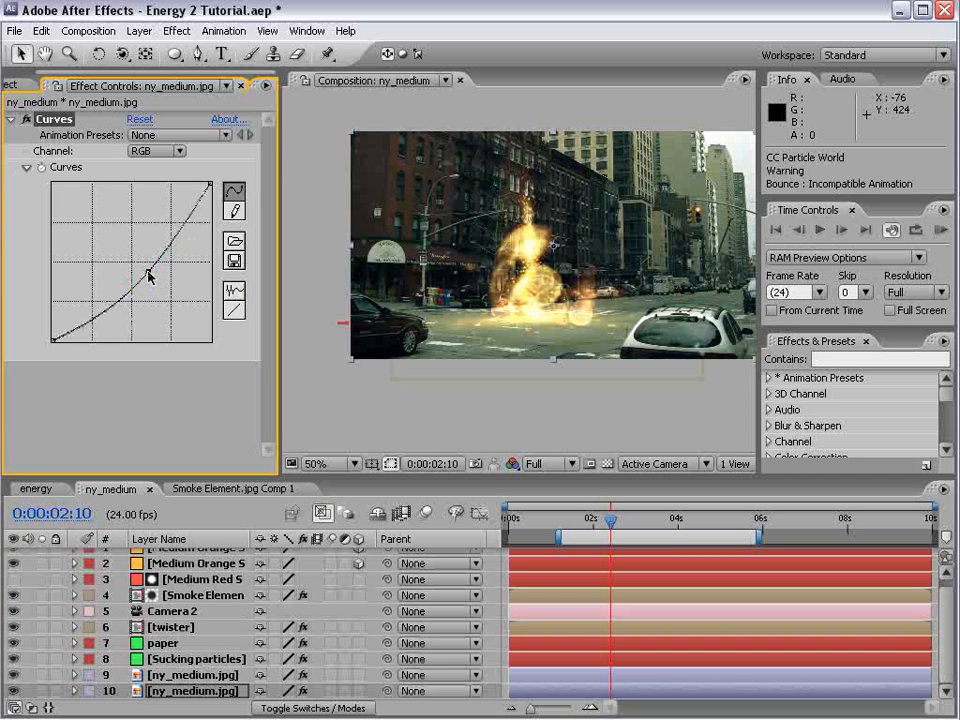
- Give the street photo a cool tint by adjusting the Curves Red channel and raising the Blue channel's midtones
left_click(155, 150)
left_click(150, 167)
left_click(128, 272)
left_click_drag(128, 271, 118, 262)
left_click(155, 150)
left_click(154, 186)
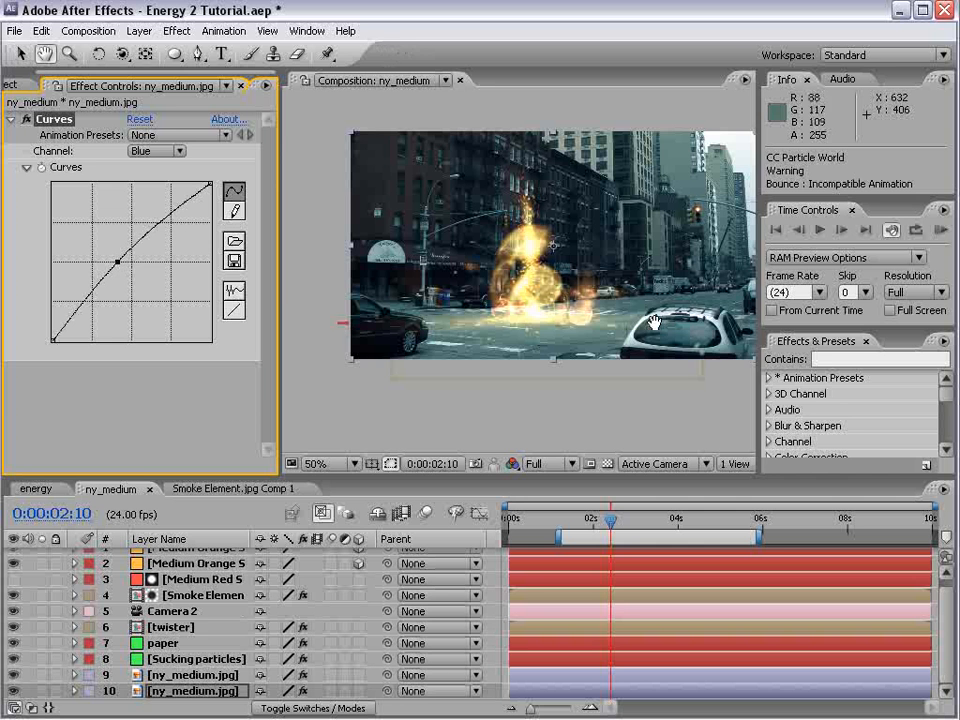
- Create a black 864 x 486 solid layer, colour 000000, above the other layers
left_click_drag(560, 330, 523, 336)
left_click(139, 31)
mouse_move(160, 50)
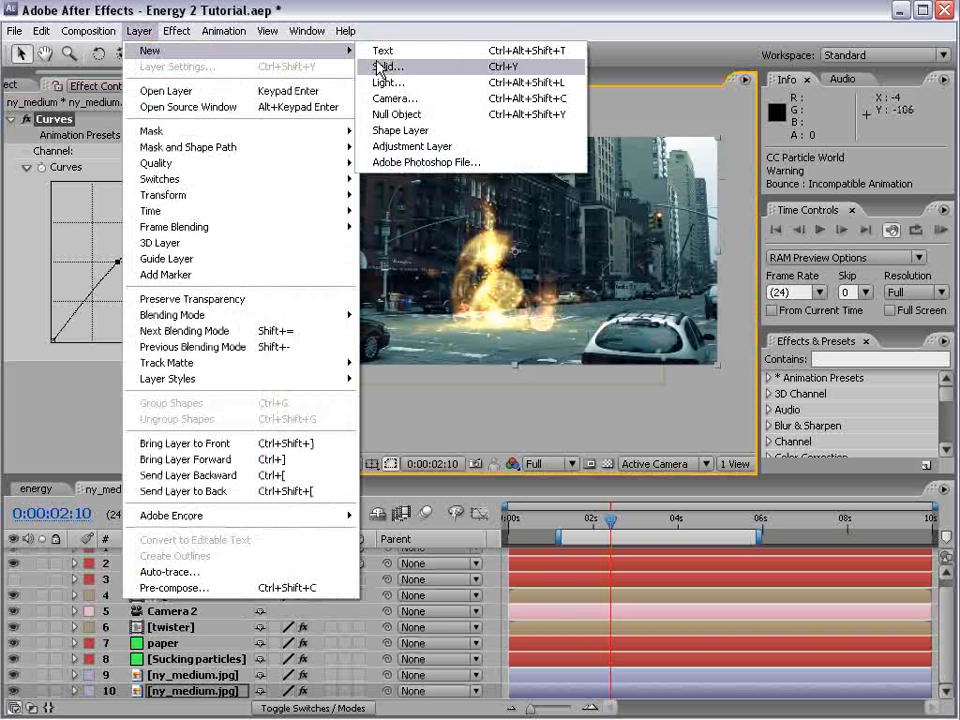
key("Return")
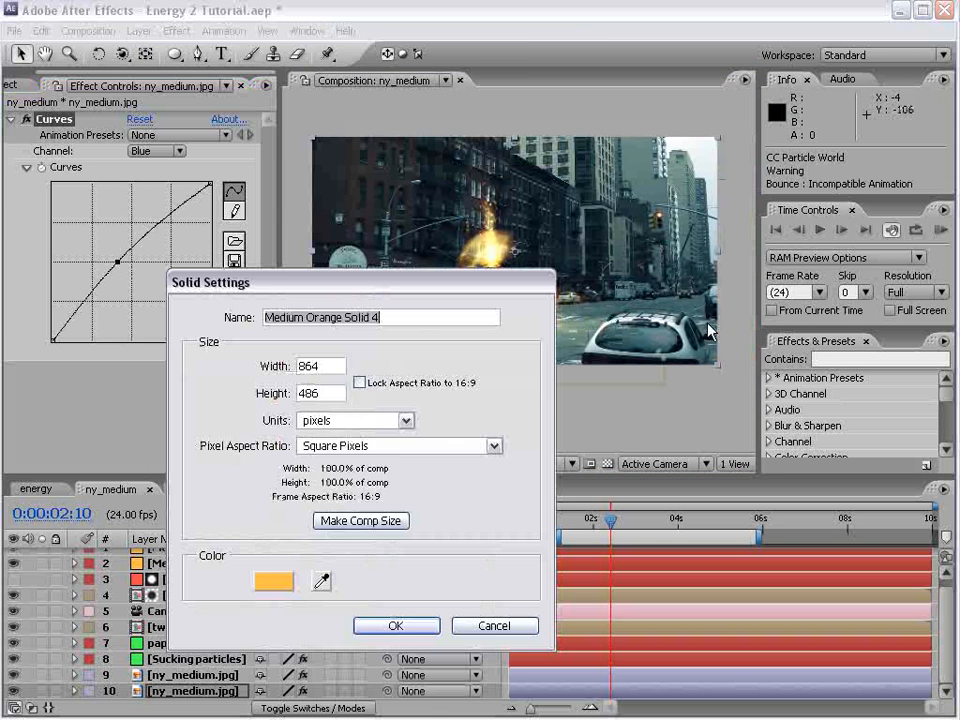
left_click(274, 580)
left_click_drag(420, 591, 420, 664)
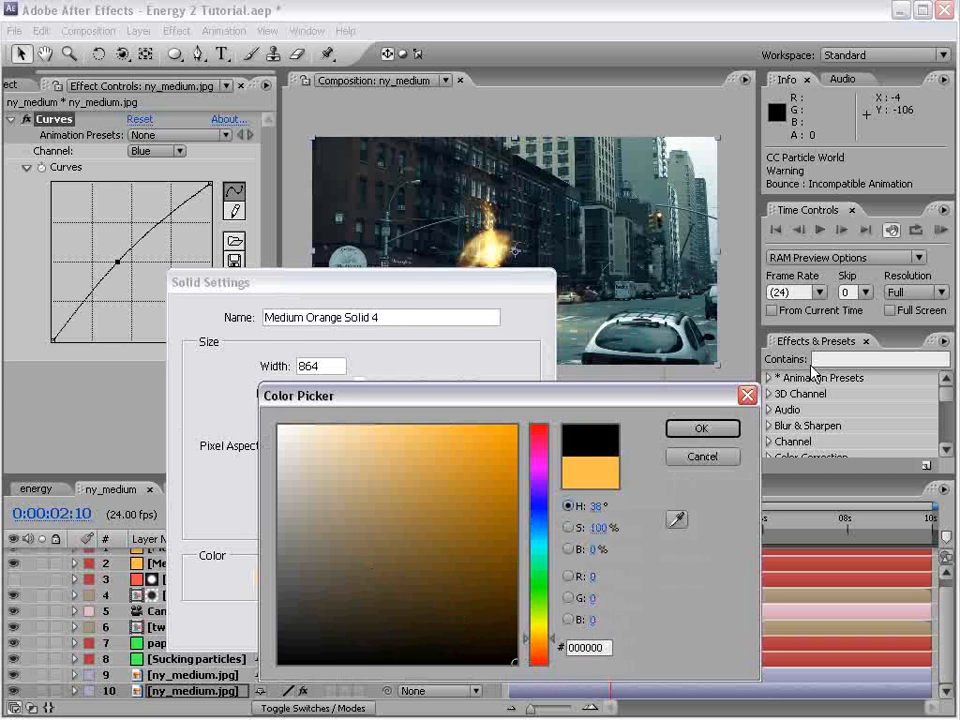
left_click(701, 428)
left_click(394, 626)
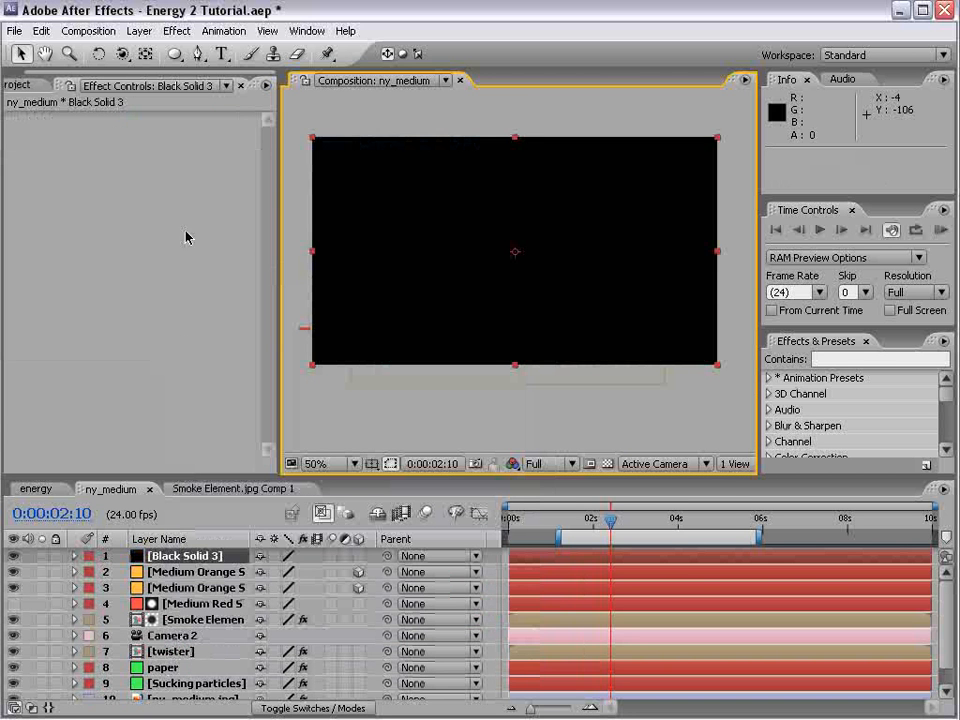
- Add a full-frame elliptical mask to the black solid, set it to Subtract and feather it 177 pixels
double_click(177, 54)
left_click(291, 592)
left_click(291, 602)
key("f")
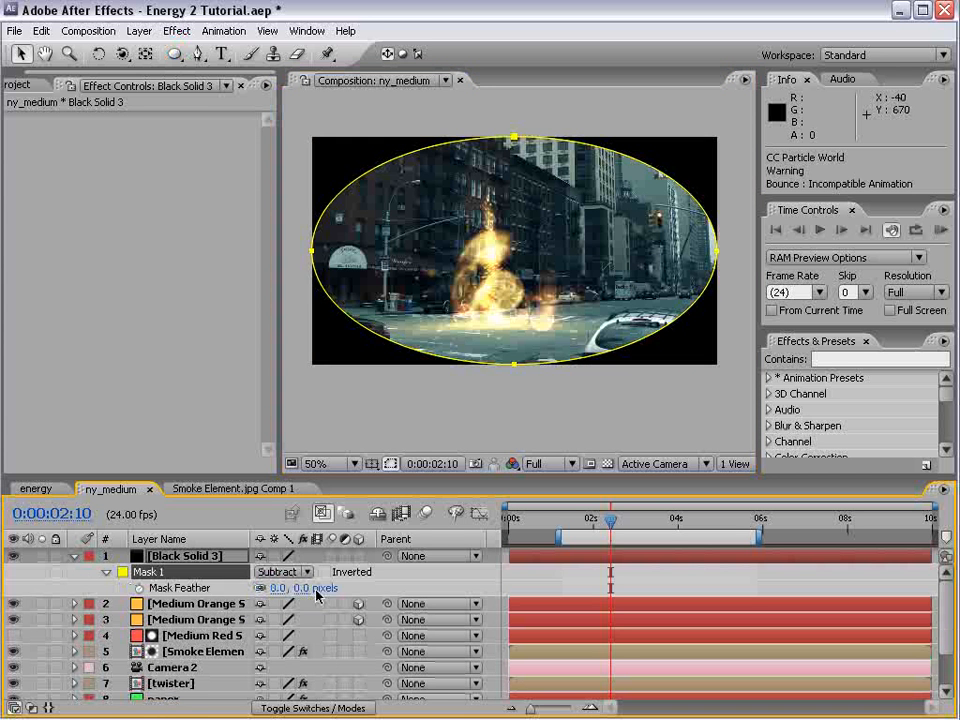
left_click_drag(303, 588, 444, 558)
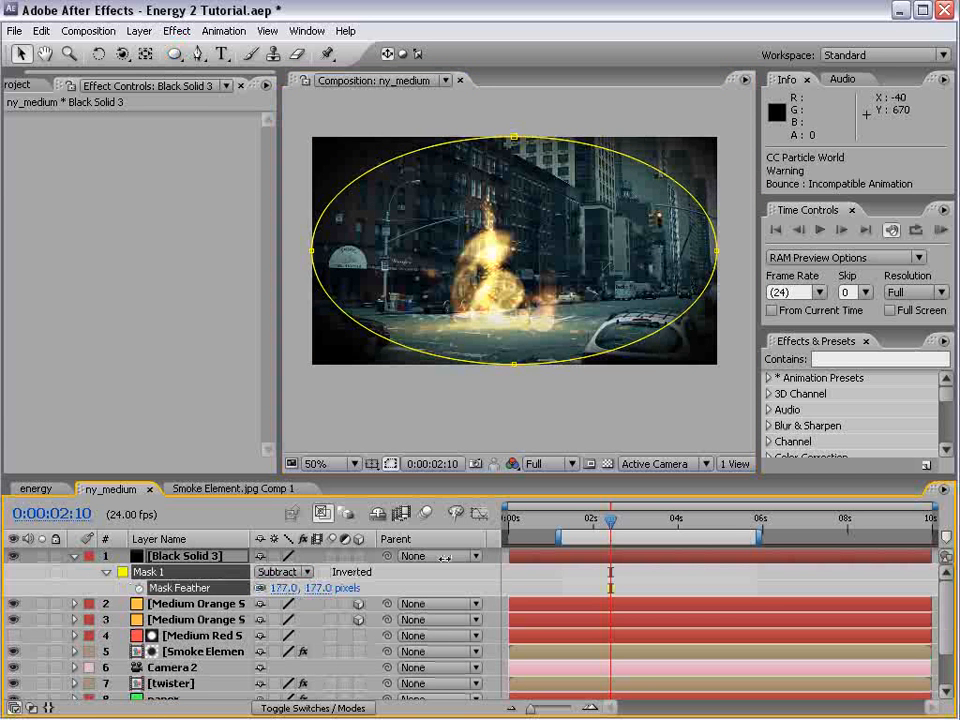
- Set the black vignette solid's blending mode to Classic Color Burn and its opacity to 14%, then inspect the result
key("F4")
left_click(280, 556)
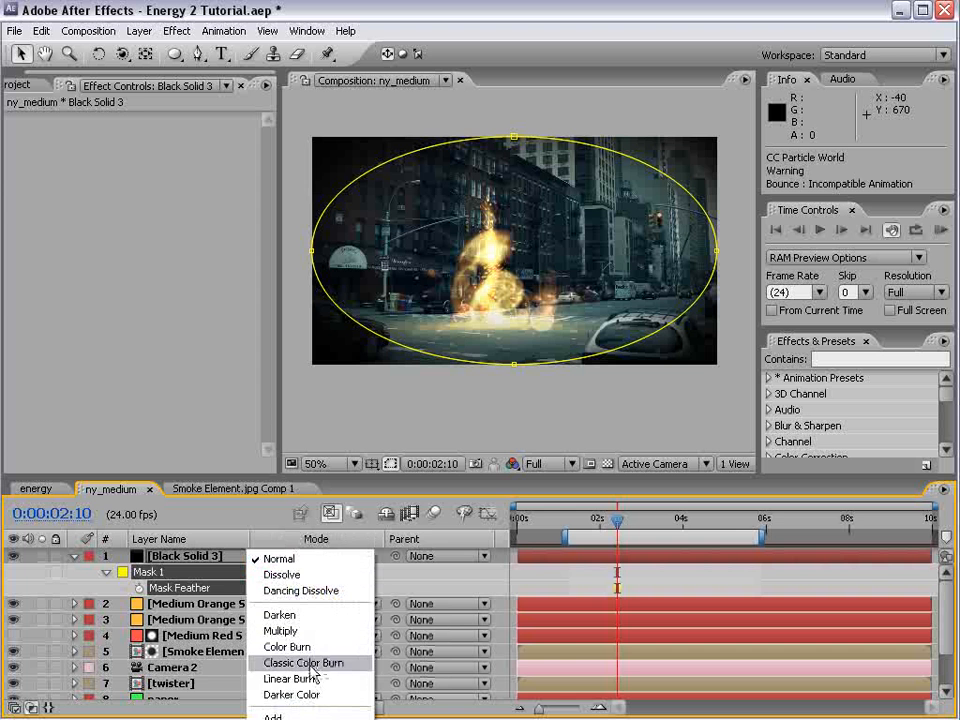
left_click(312, 665)
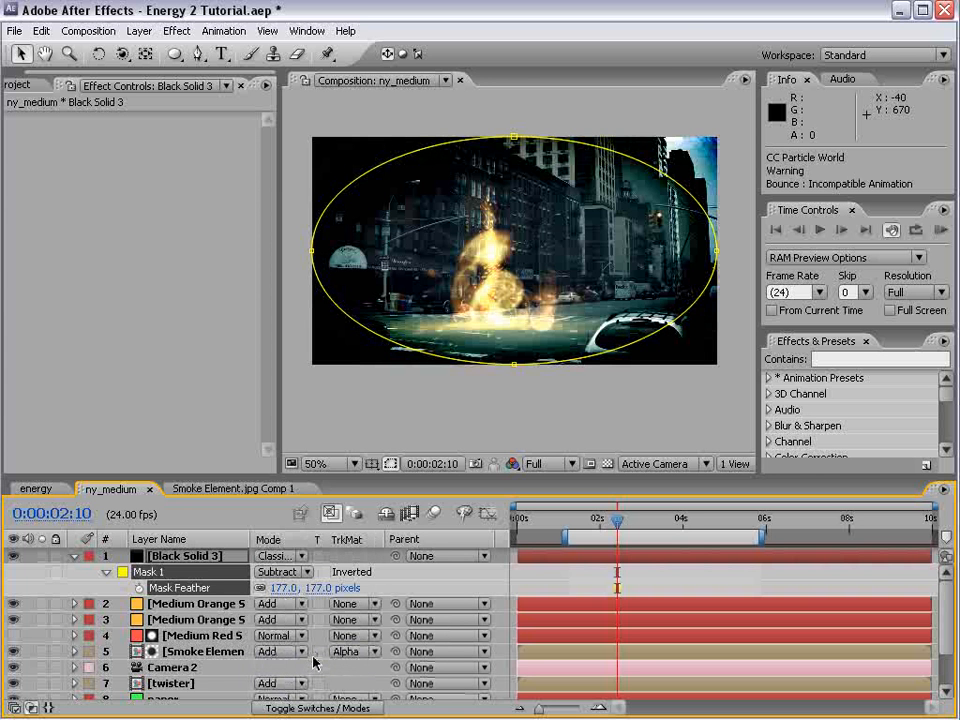
key("t")
left_click_drag(258, 572, 110, 578)
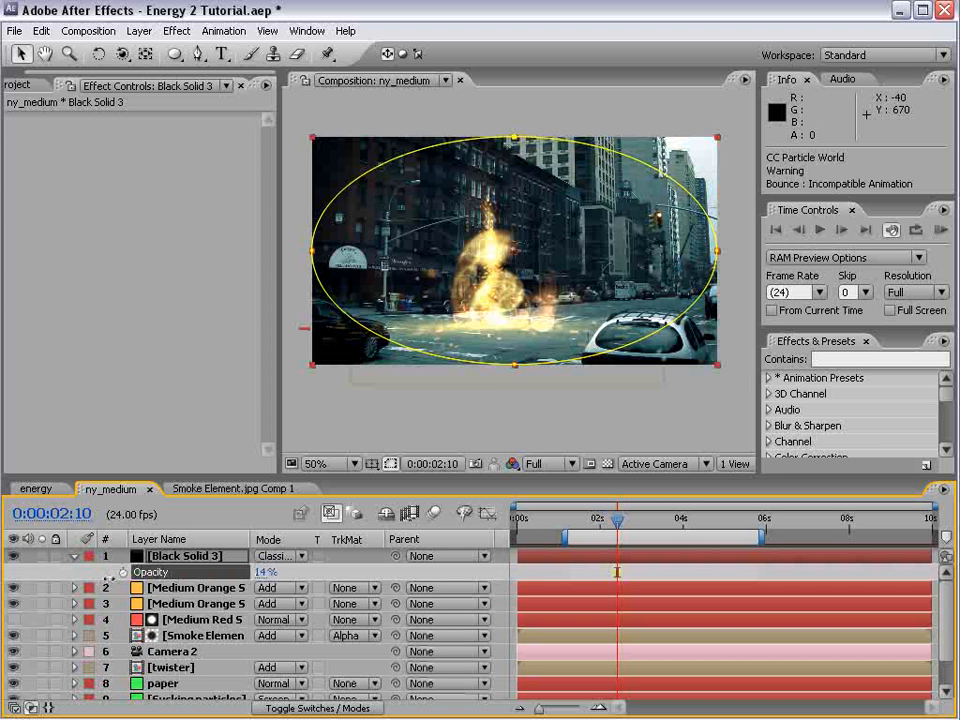
left_click_drag(717, 250, 686, 257)
left_click(555, 574)
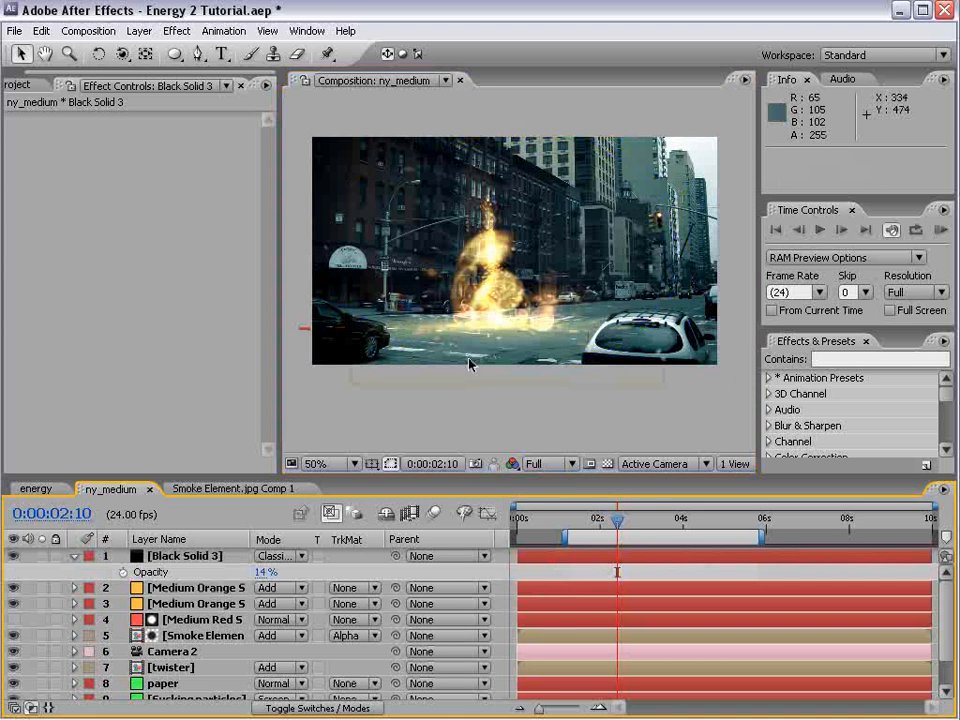
key("grave")
key("period")
left_click_drag(161, 460, 182, 422)
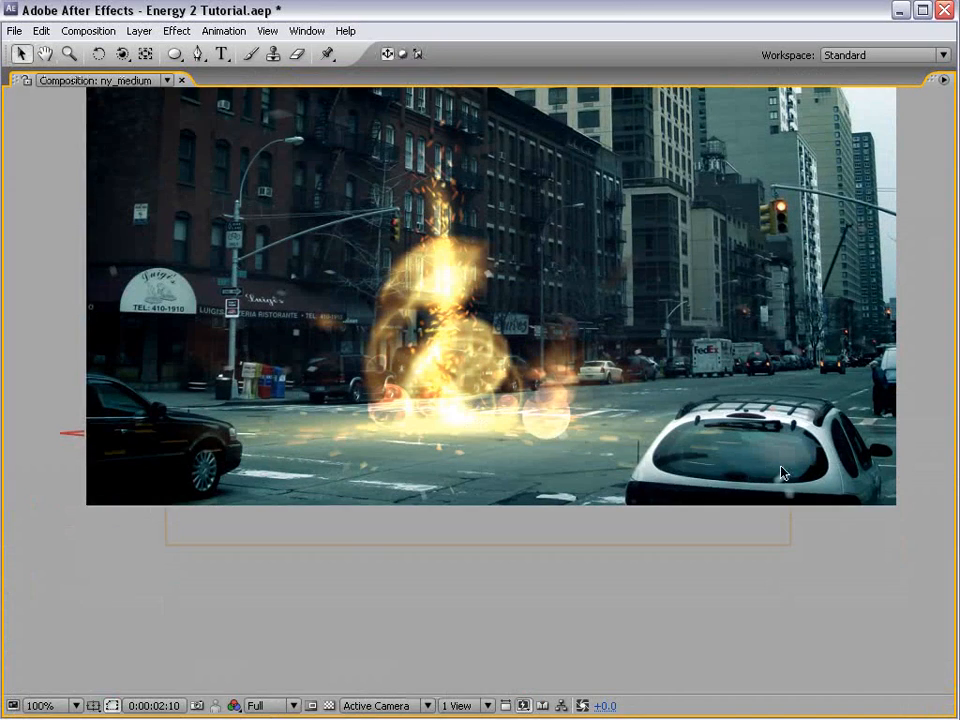
key("grave")
- Duplicate the colour-corrected bottom ny_medium.jpg layer and place the copy at the top of the layer stack
scroll(204, 600, "down", 2)
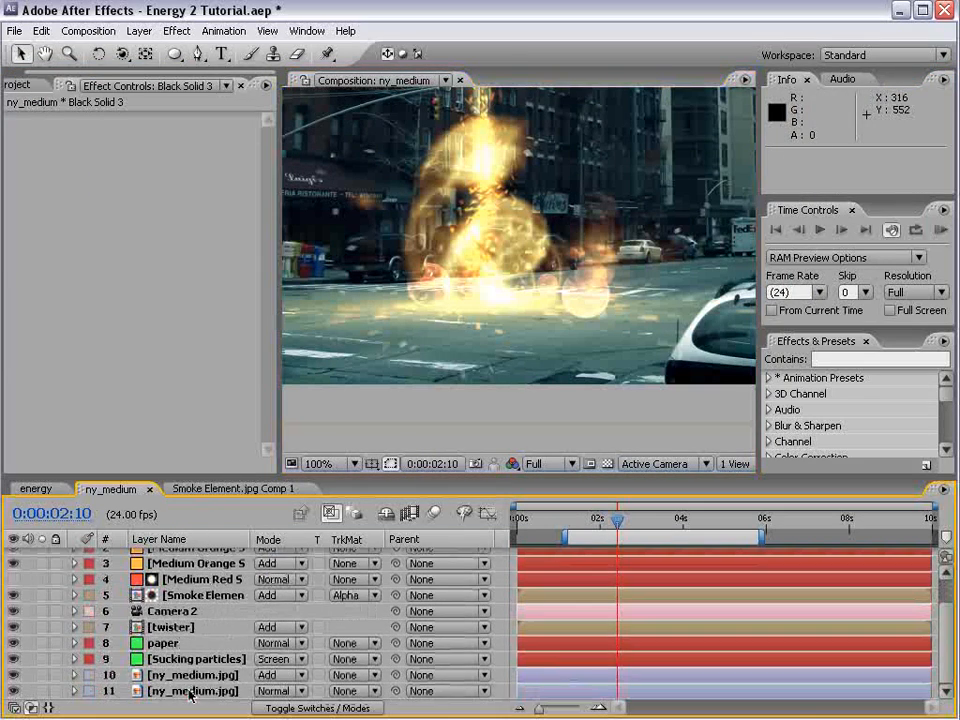
left_click(172, 691)
scroll(214, 553, "up", 3)
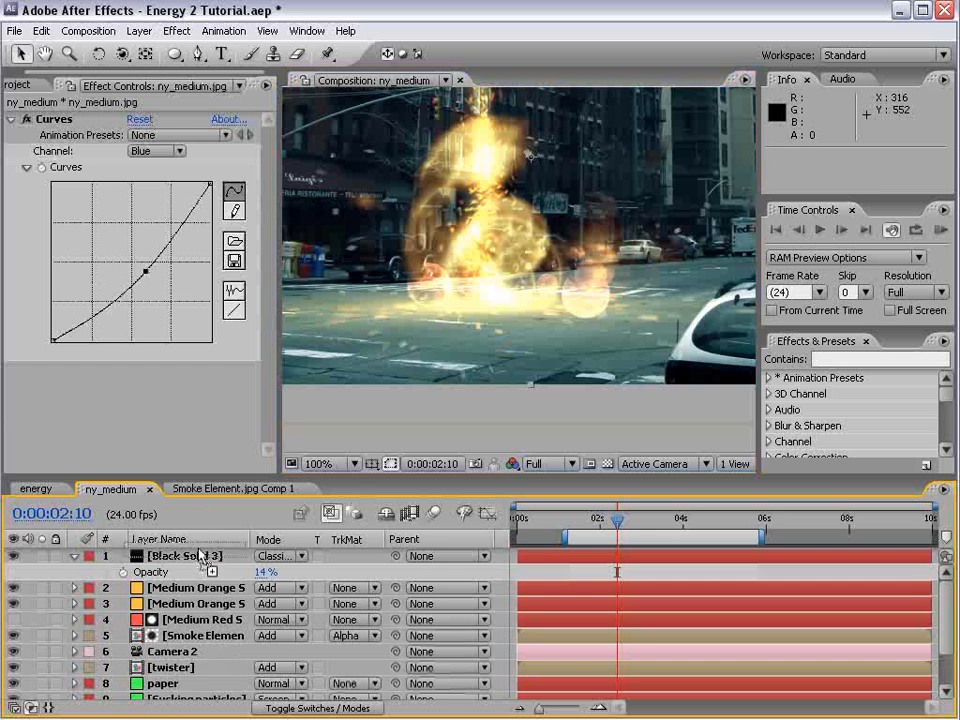
key("ctrl+shift+bracketright")
- Draw a closed Pen tool mask around the black car on the top ny_medium.jpg copy
key("grave")
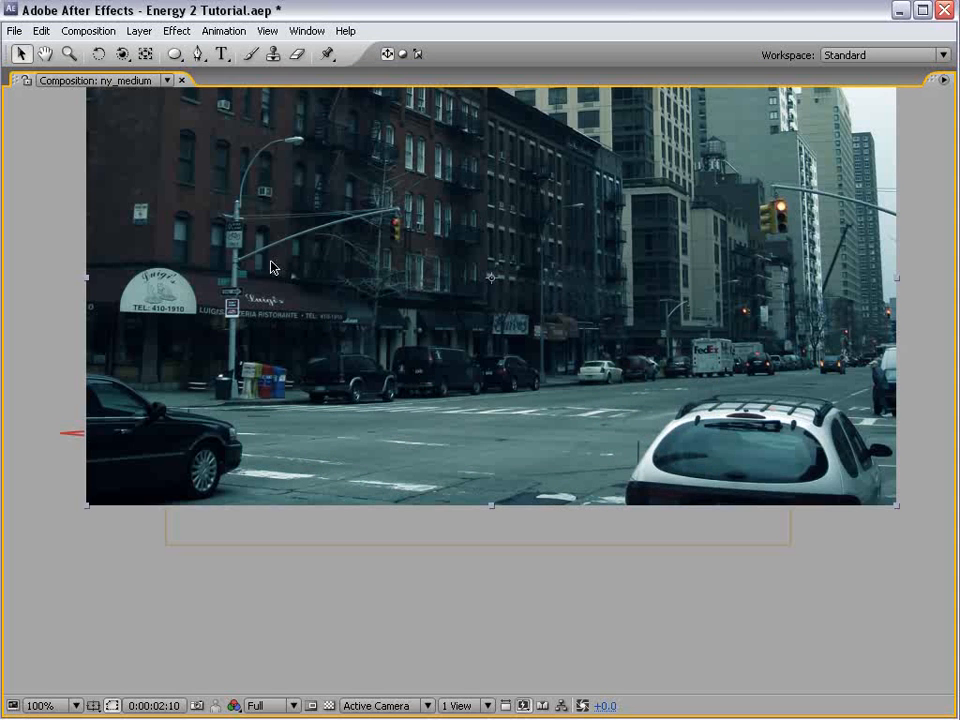
left_click(198, 54)
scroll(364, 373, "up", 1)
left_click(251, 317)
left_click_drag(369, 358, 394, 387)
left_click(518, 405)
left_click(577, 449)
left_click(529, 557)
left_click(277, 619)
left_click(172, 616)
left_click(250, 317)
- Draw a second closed Pen tool mask around the white car on the top ny_medium.jpg copy
key("h")
left_click_drag(823, 447, 493, 445)
left_click_drag(717, 430, 242, 476)
key("g")
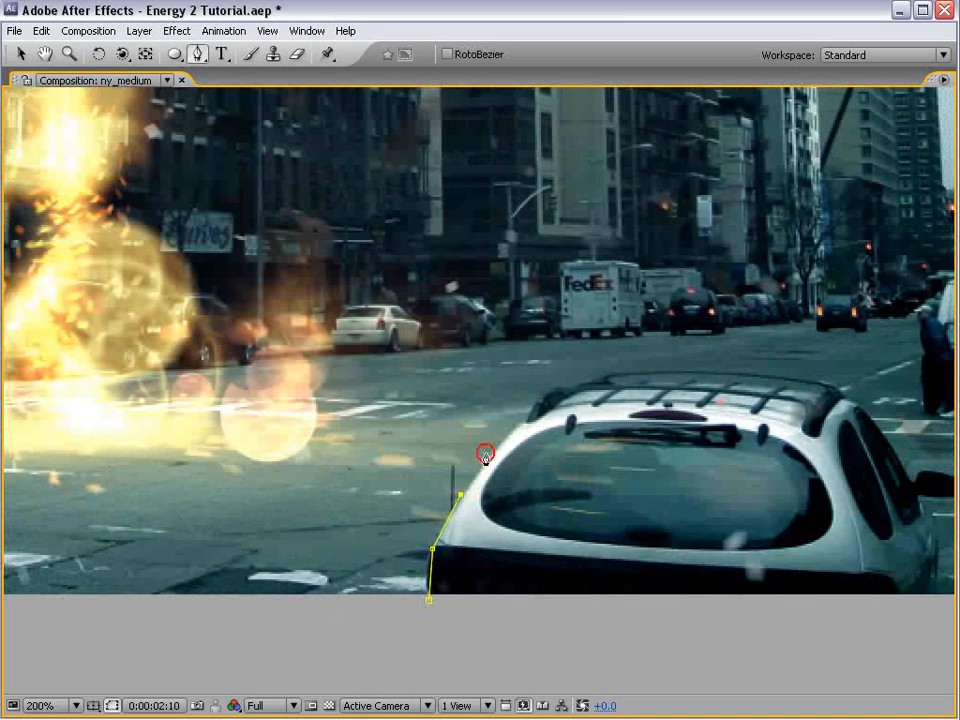
left_click(596, 378)
left_click(612, 369)
left_click(724, 373)
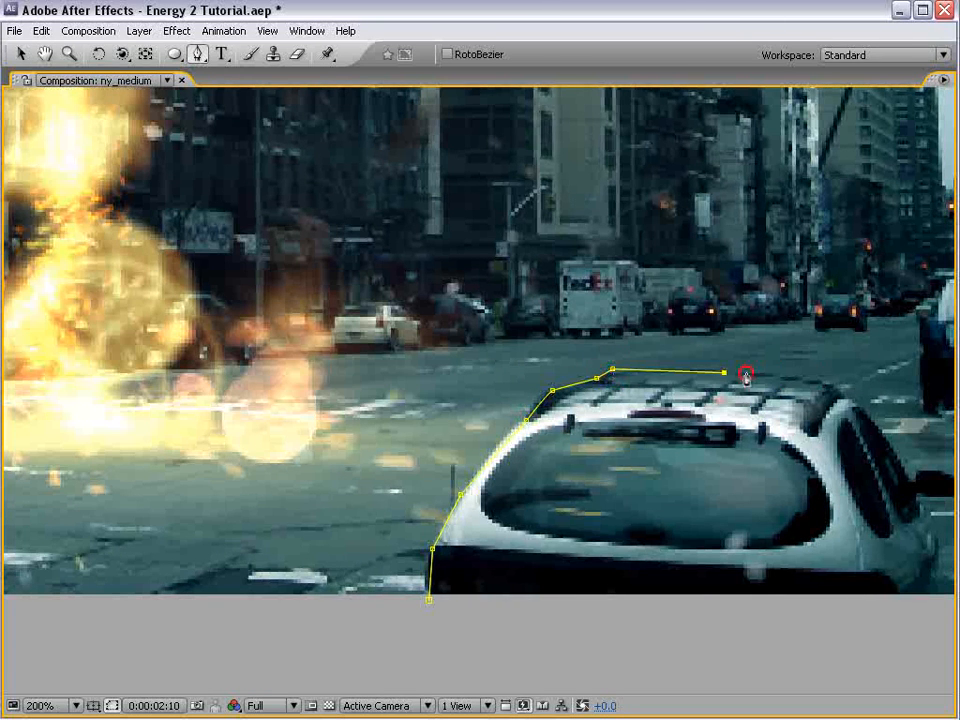
left_click_drag(930, 505, 667, 470)
left_click(746, 455)
left_click(167, 565)
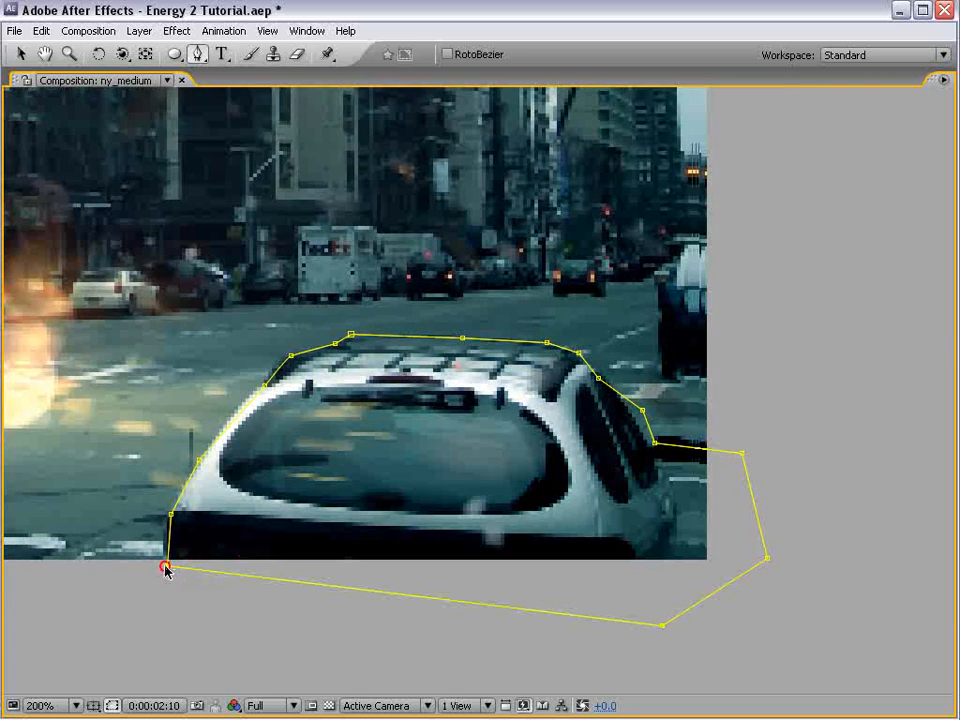
- Deselect the masked layer and scrub to 0:00:03:01 to check the cars in front of the energy effect
key("h")
key("comma")
left_click_drag(288, 390, 628, 392)
key("v")
left_click(271, 533)
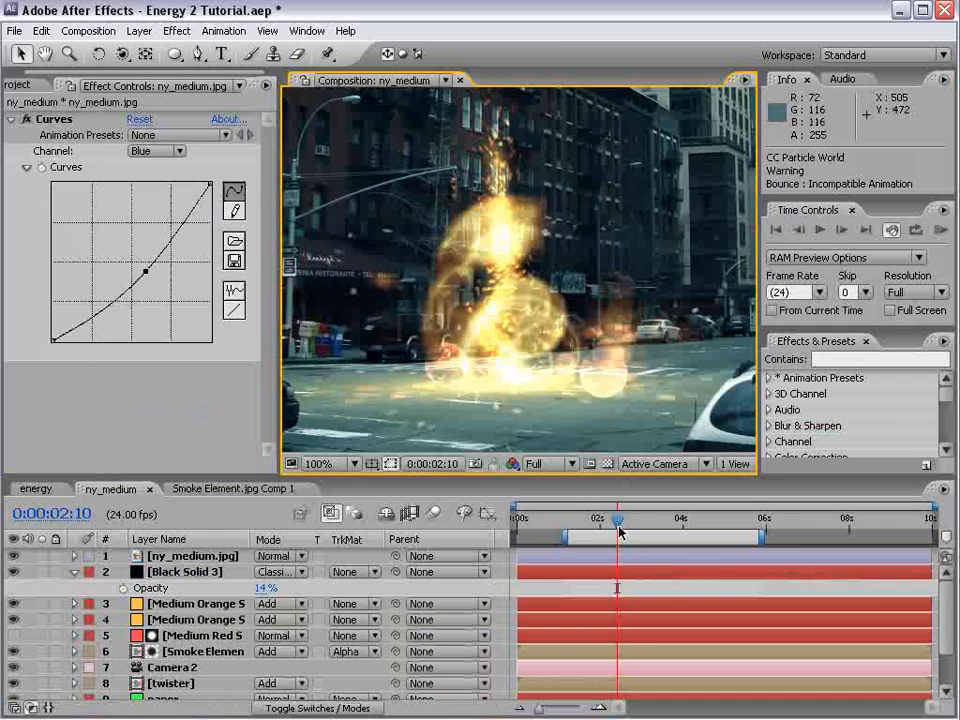
left_click_drag(618, 530, 643, 530)
key("comma")
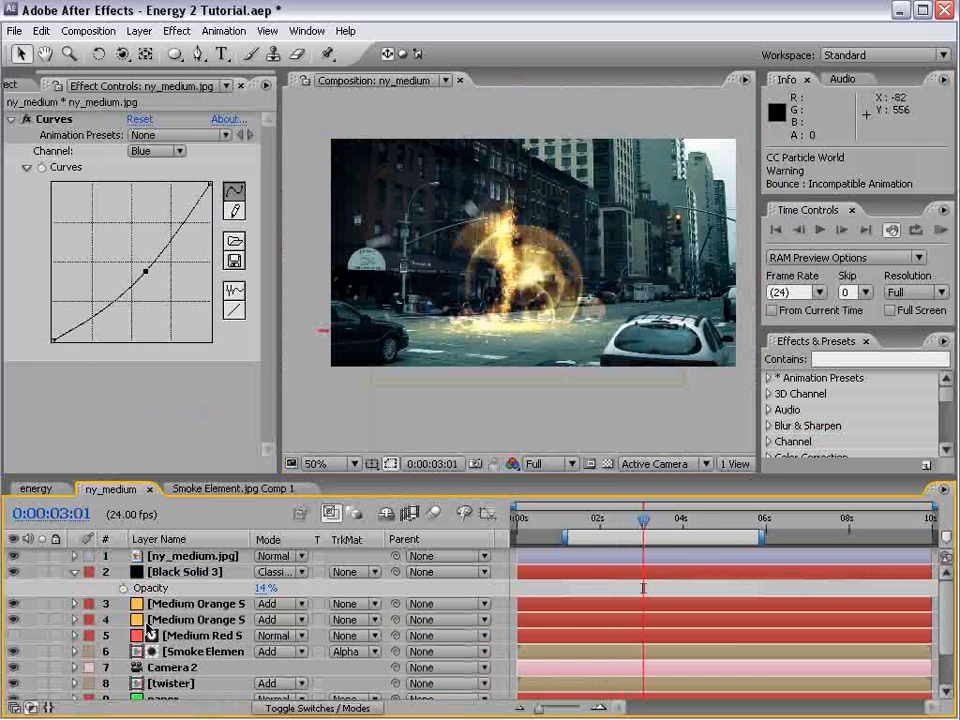
- Shift the Smoke Element layer slightly down and left, steepen its Curves Alpha channel and check it at 0:00:03:13
left_click(183, 655)
left_click_drag(603, 309, 578, 338)
left_click_drag(269, 176, 270, 374)
left_click(168, 170)
left_click(158, 152)
left_click(162, 172)
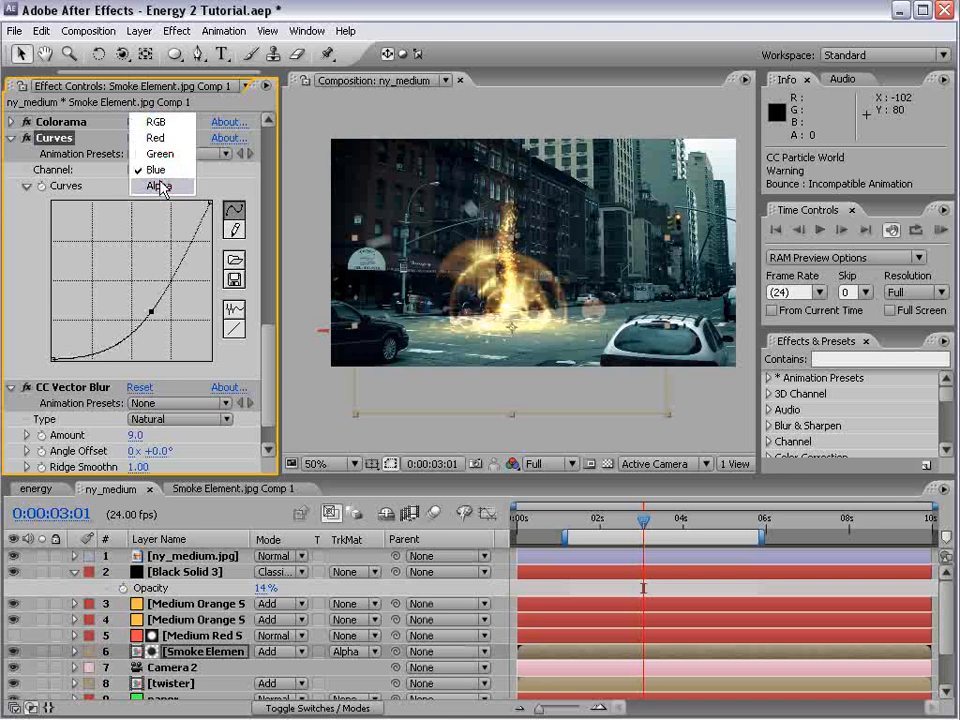
left_click(154, 184)
left_click_drag(183, 262, 171, 241)
left_click_drag(584, 519, 665, 506)
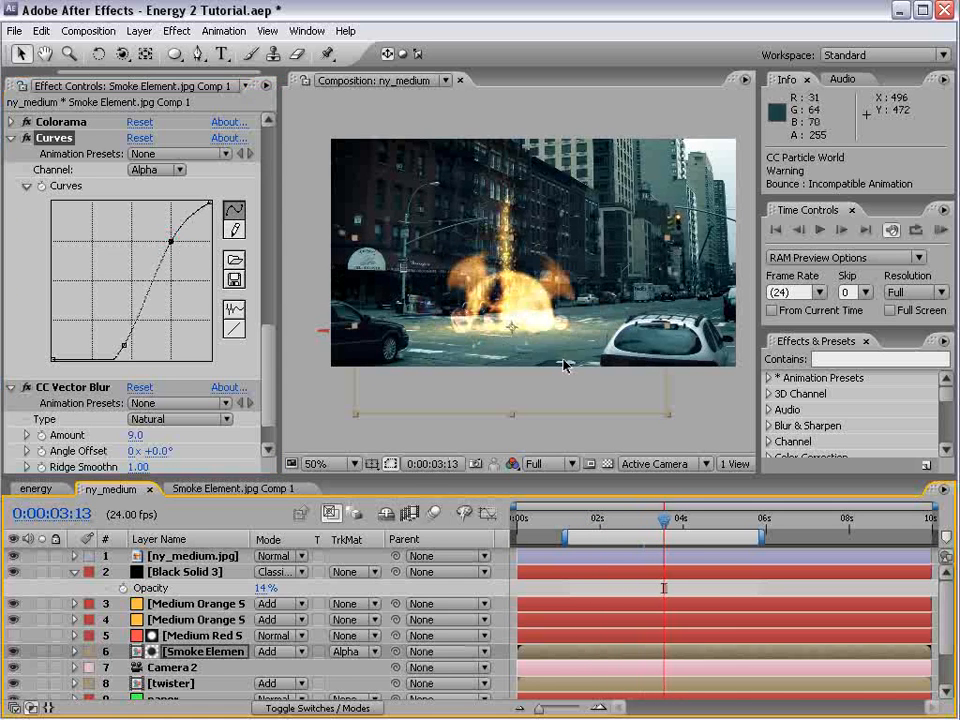
scroll(540, 372, "up", 2)
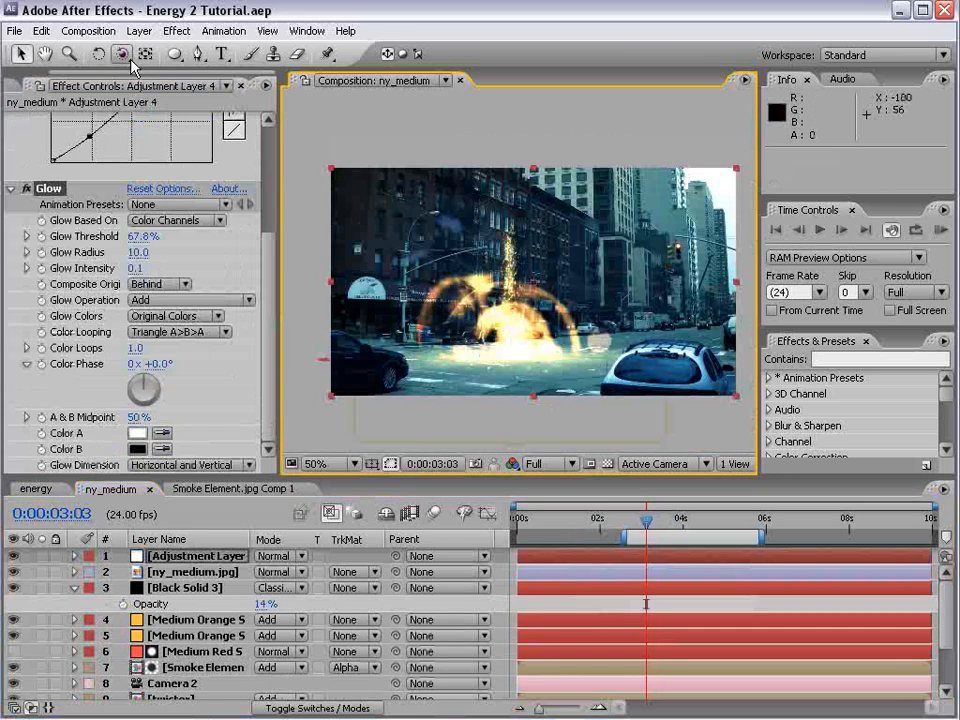
- Create a new composition from ny_medium, start its work area at 0:00:02:14 and save the project
left_click(36, 85)
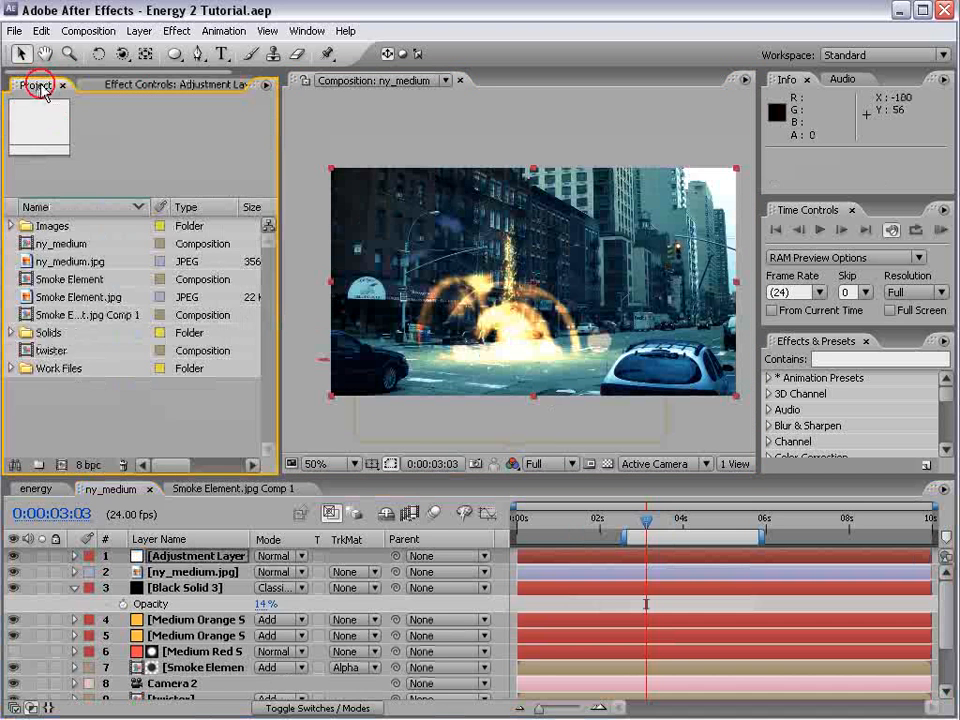
left_click_drag(47, 243, 60, 470)
left_click_drag(664, 527, 625, 553)
key("b")
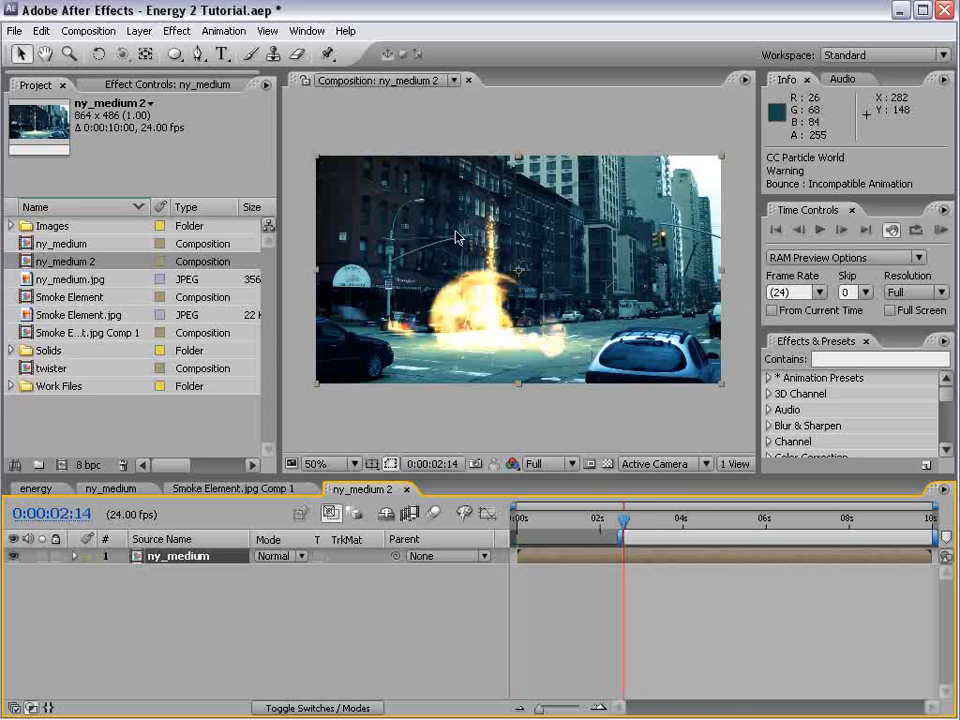
key("ctrl+s")
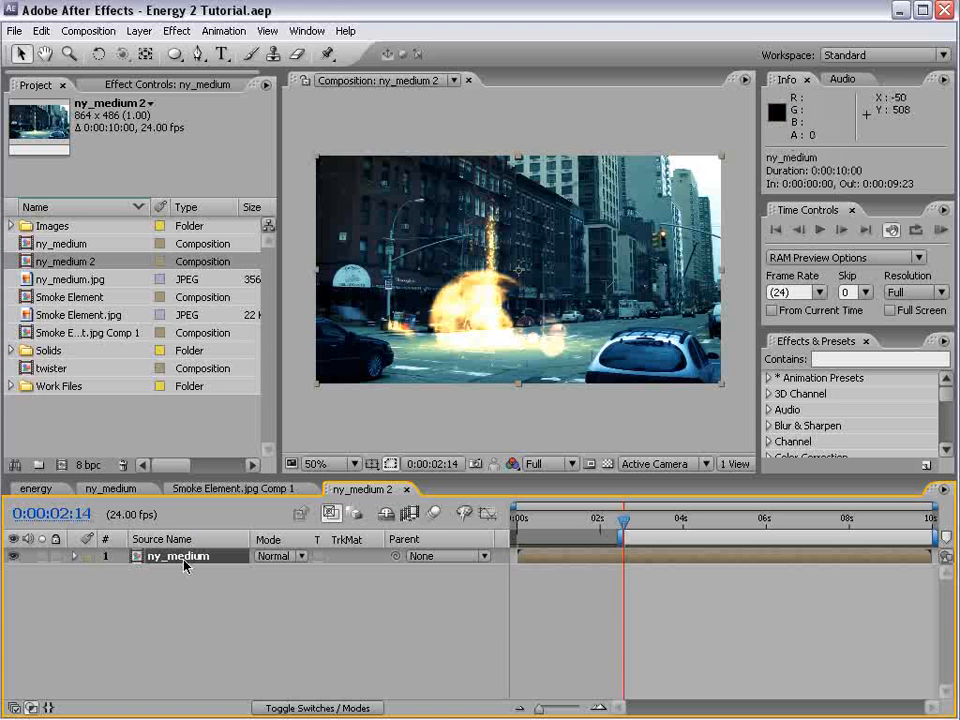
- Add the expression wiggle(8,10) to the nested ny_medium layer's Position and set the RAM preview resolution to Half
key("p")
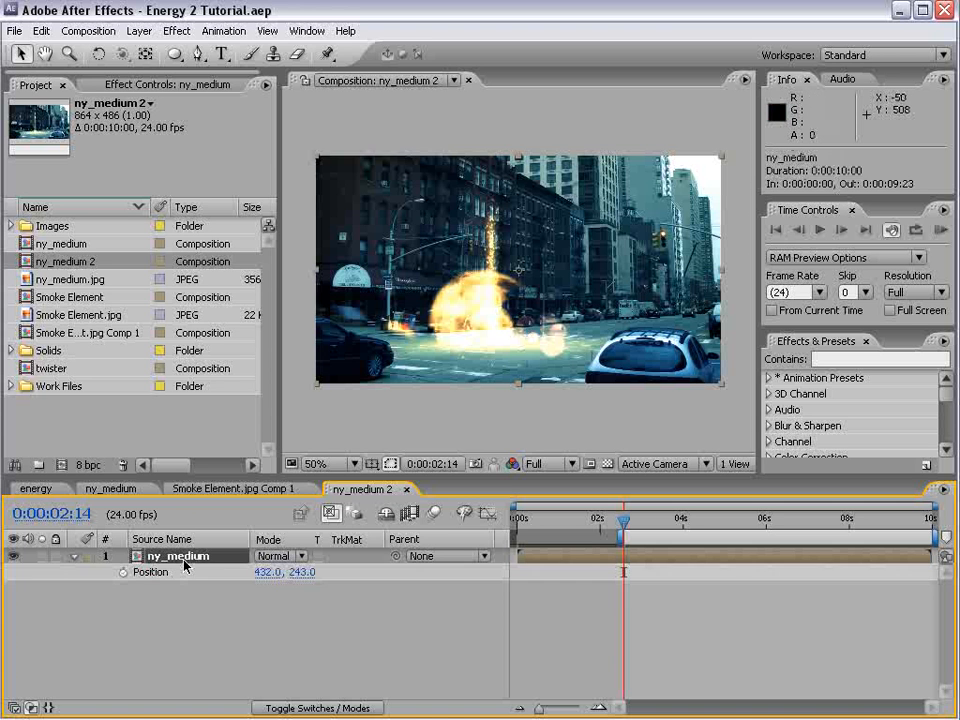
left_click(123, 572, "alt")
type("wiggle(8,10")
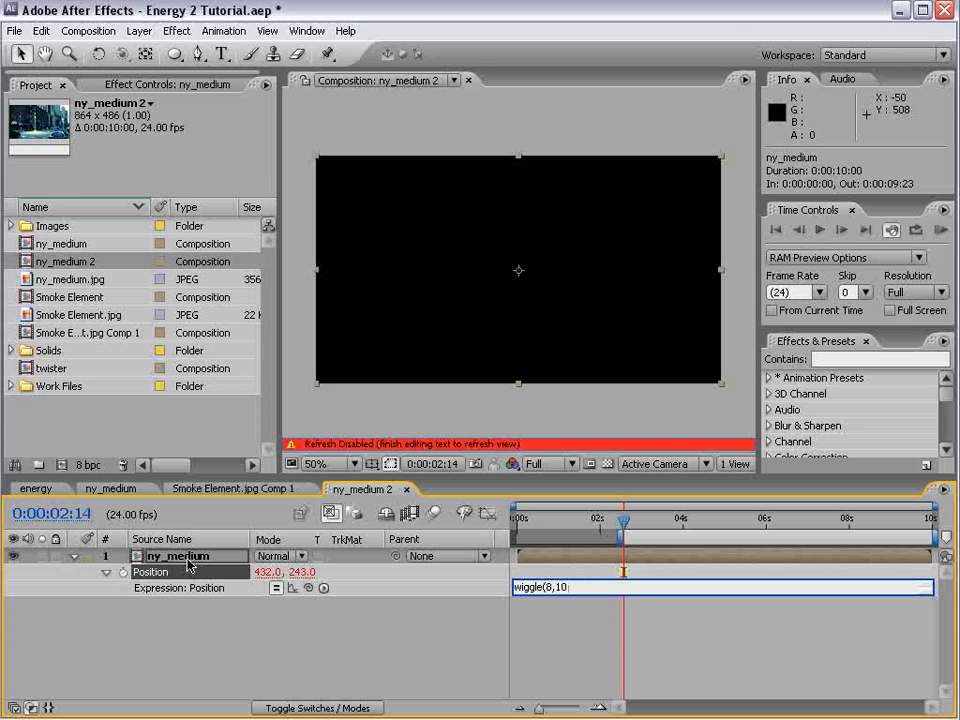
left_click(687, 683)
left_click(910, 292)
left_click(903, 350)
- Apply Motion Tile to the ny_medium layer with Mirror Edges on and Output Width and Height at 110, preview it and save the project
left_click(848, 359)
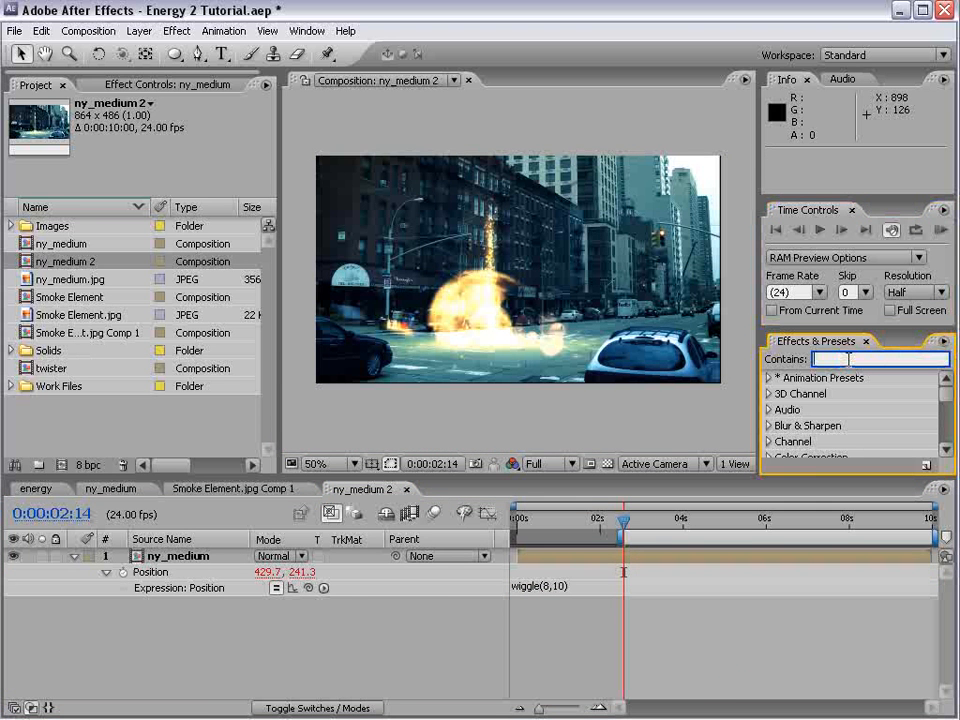
type("motion")
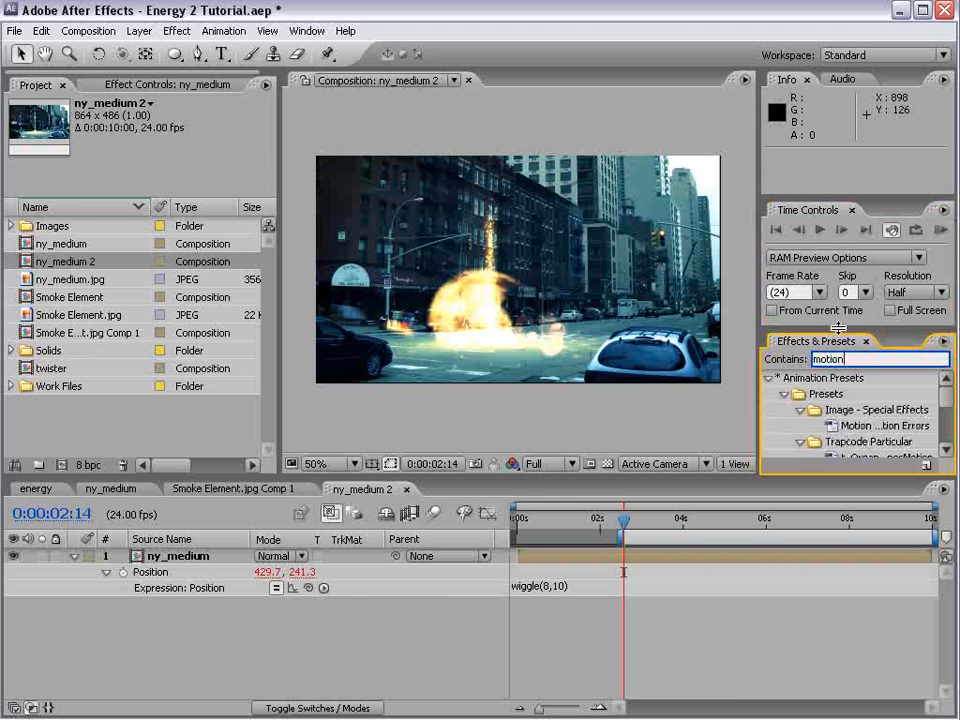
left_click_drag(813, 328, 813, 217)
scroll(945, 332, "down", 2)
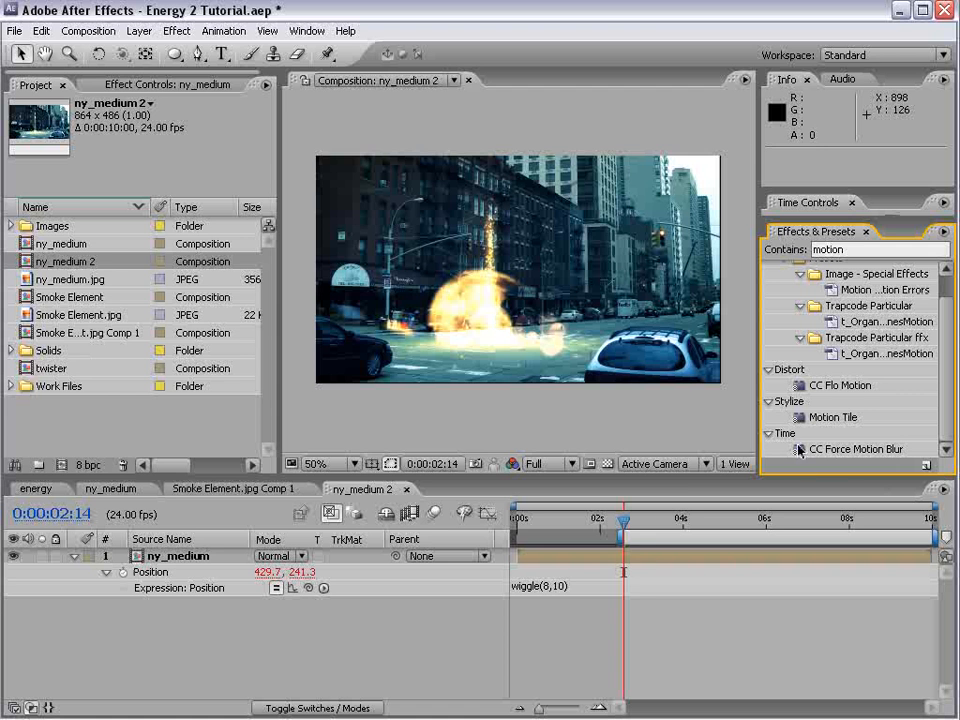
left_click_drag(848, 420, 681, 558)
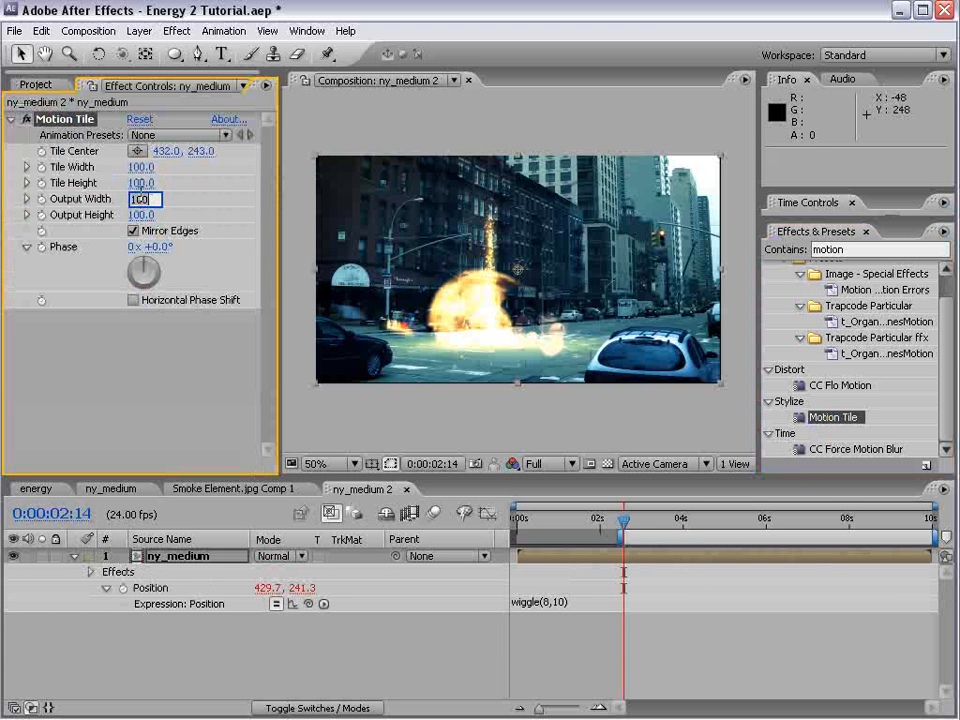
key("Tab")
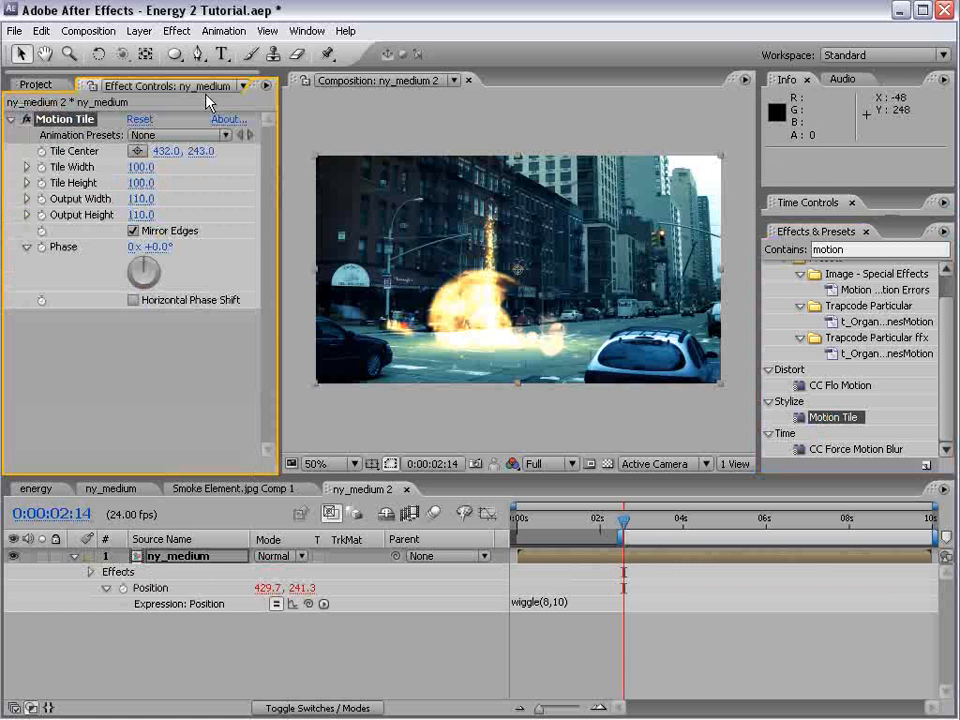
left_click(675, 658)
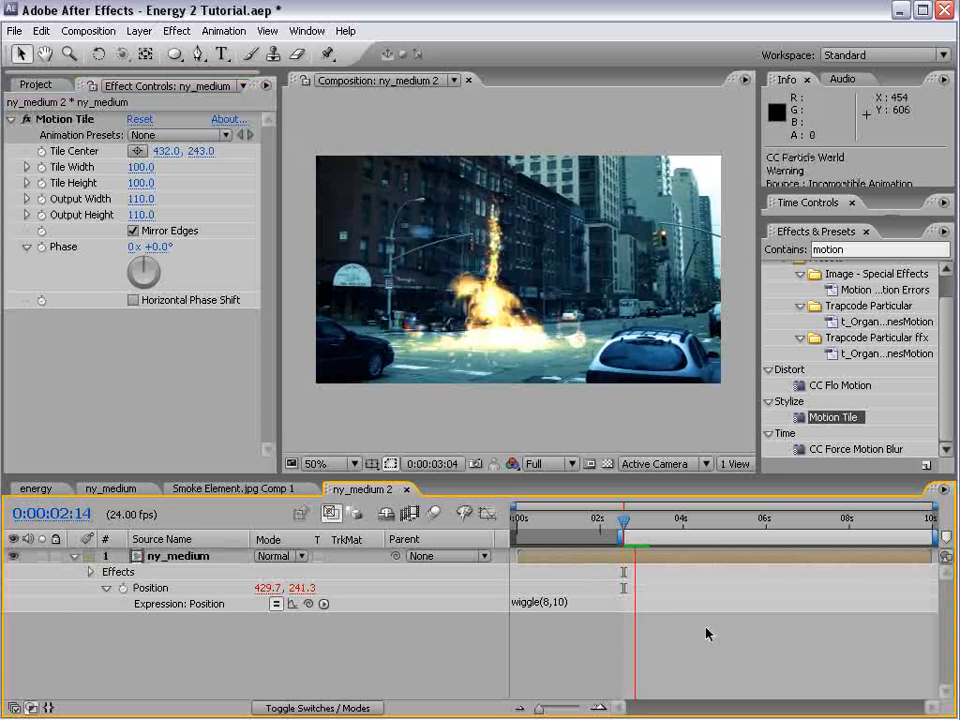
key("ctrl+s")
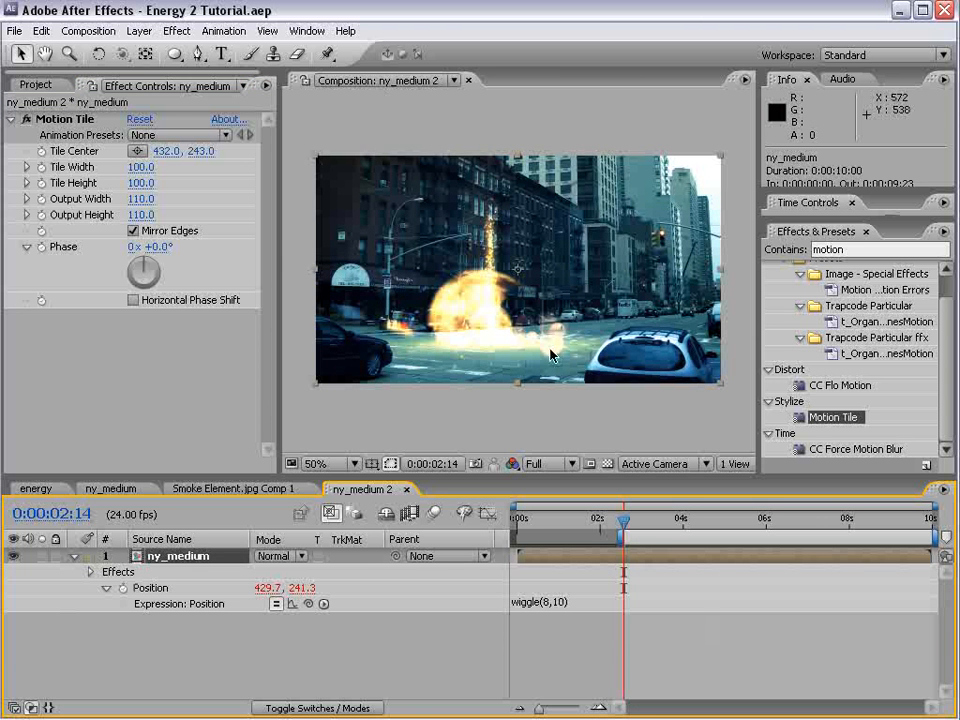
- Add the Video Copilot Twitch effect to the ny_medium layer and enable its Light and Color operators
left_click(176, 30)
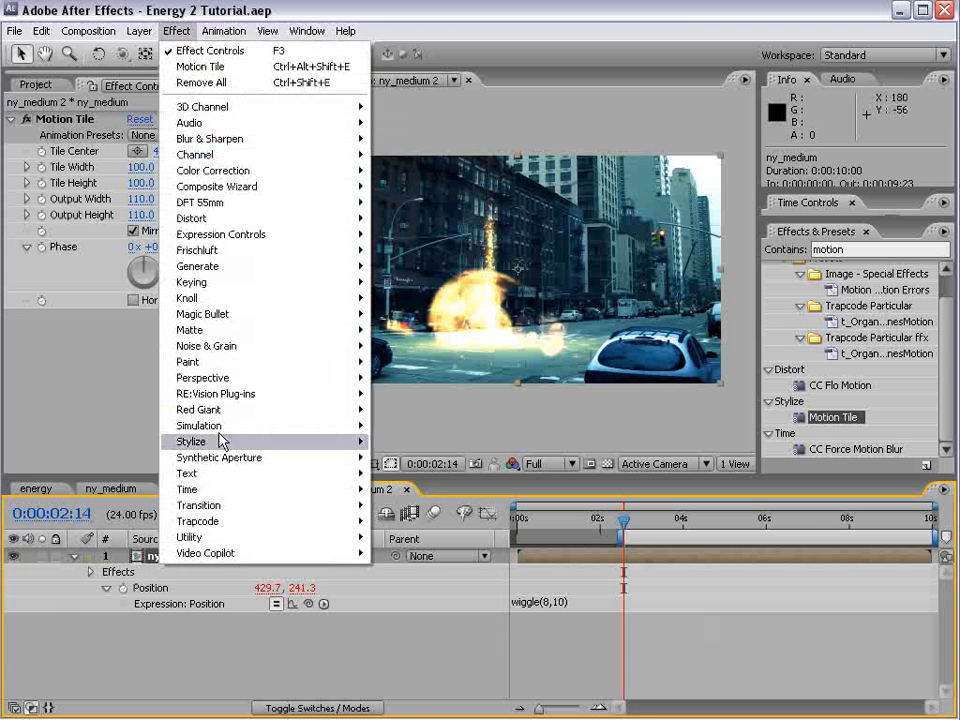
mouse_move(223, 553)
left_click(404, 571)
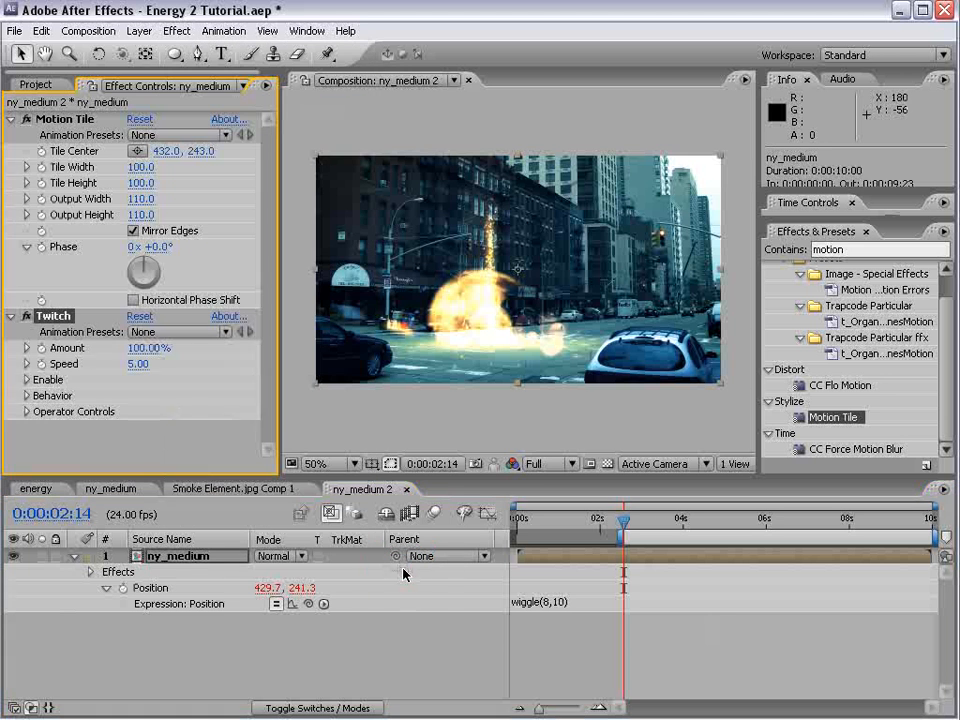
left_click(27, 380)
left_click(133, 418)
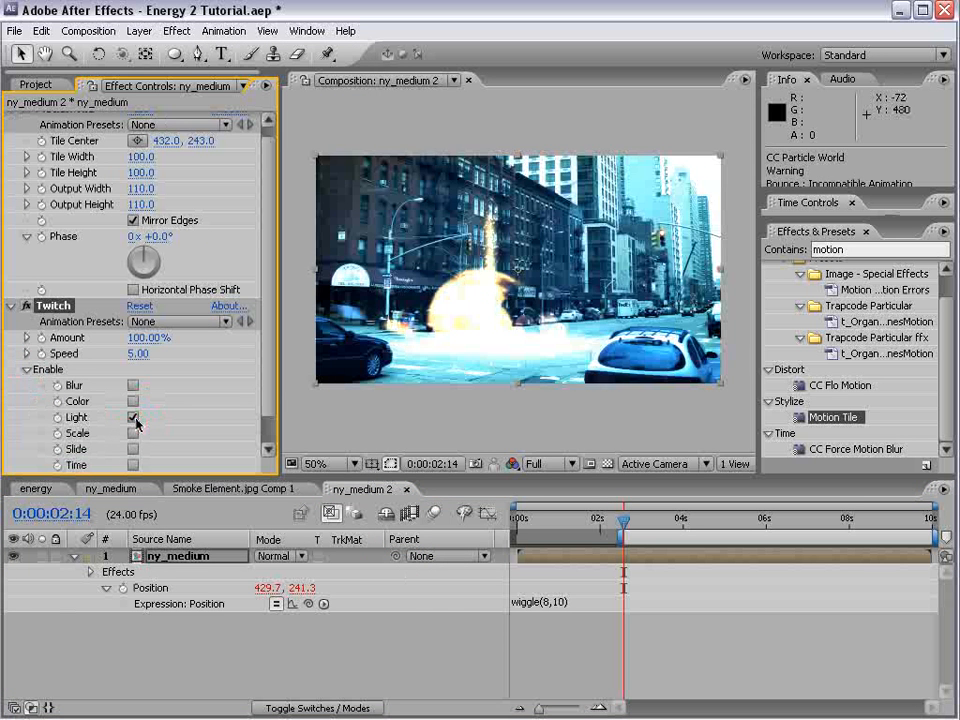
left_click(133, 401)
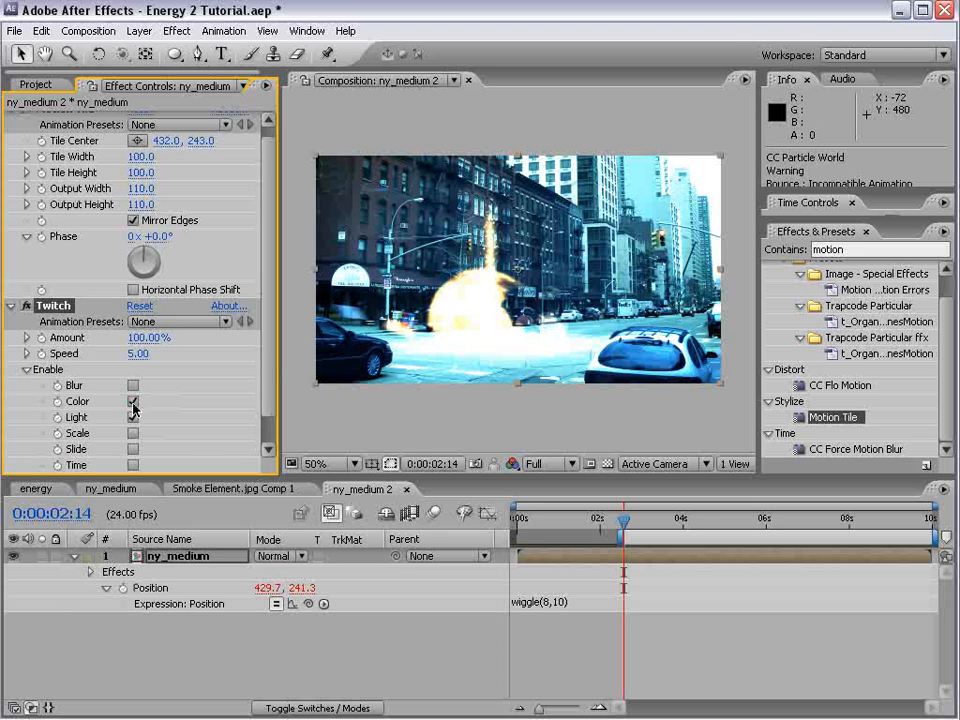
- Set the Color Ra value to 21 in the Color section of Twitch's Operator Controls
left_click(268, 448)
left_click(27, 448)
scroll(271, 362, "down", 2)
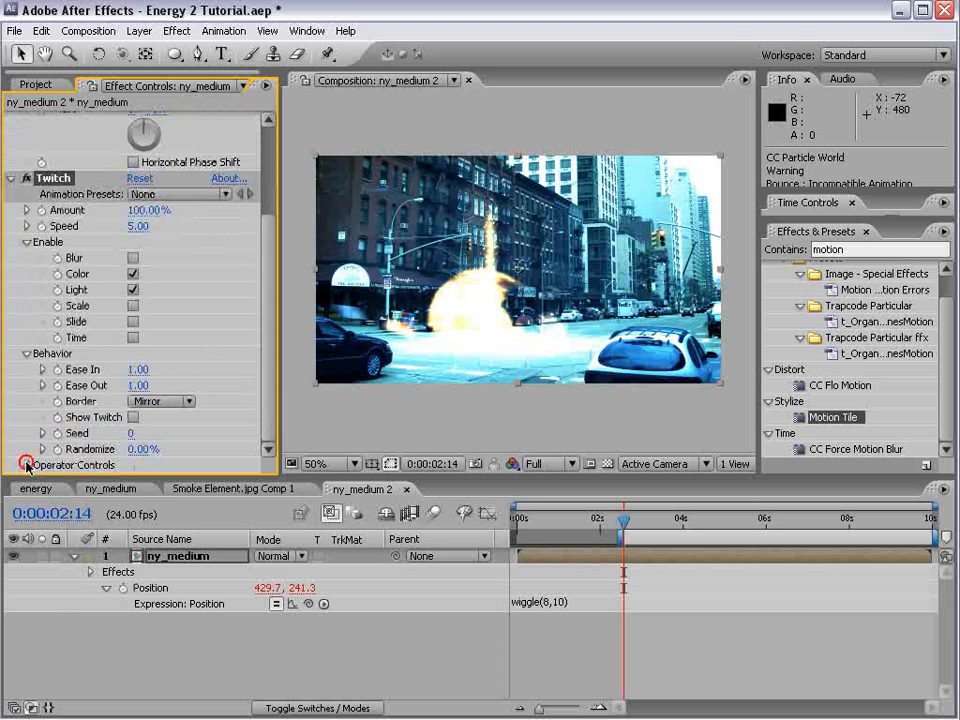
left_click(27, 467)
left_click(42, 401)
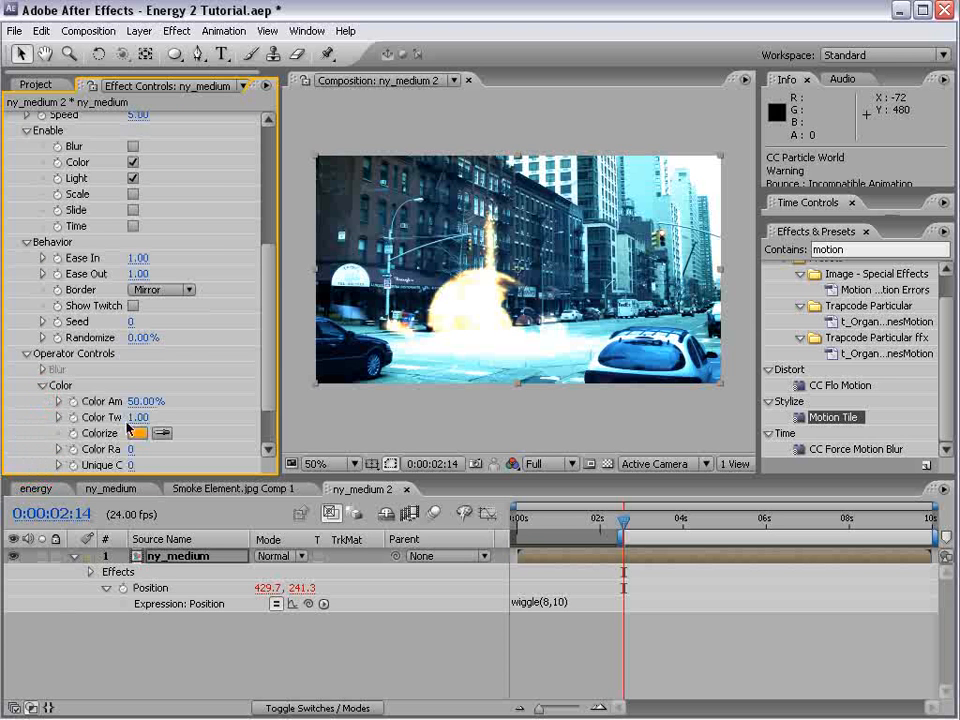
scroll(271, 388, "down", 2)
left_click_drag(131, 387, 151, 384)
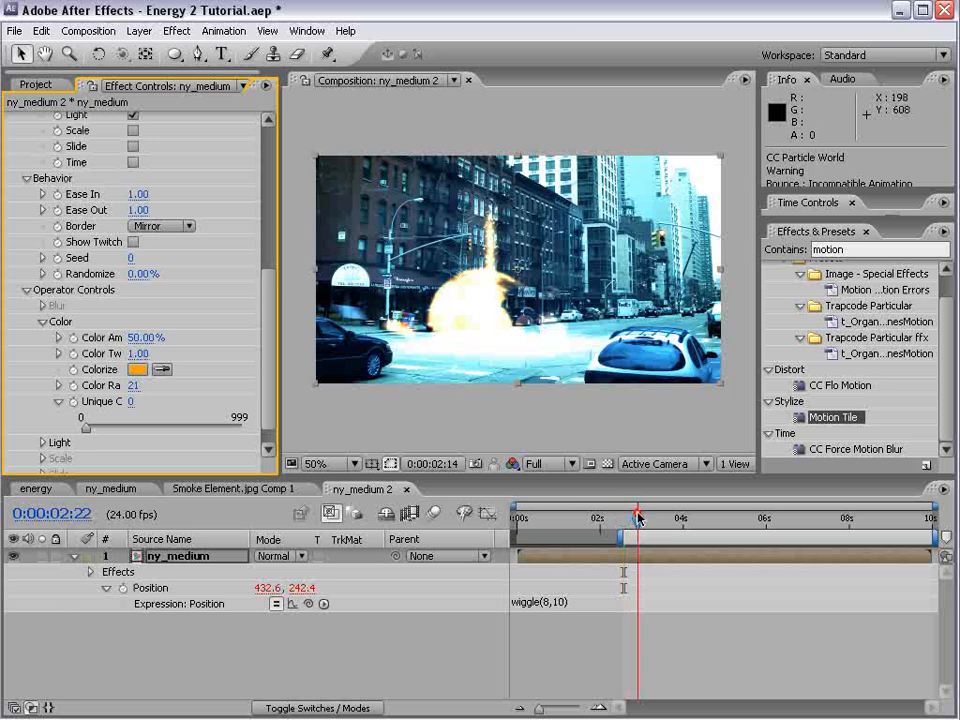
- Set Twitch's Color Amount to 141% at 0:00:03:03 and preview the shot, checking the frame at 0:00:04:22
left_click_drag(623, 521, 646, 518)
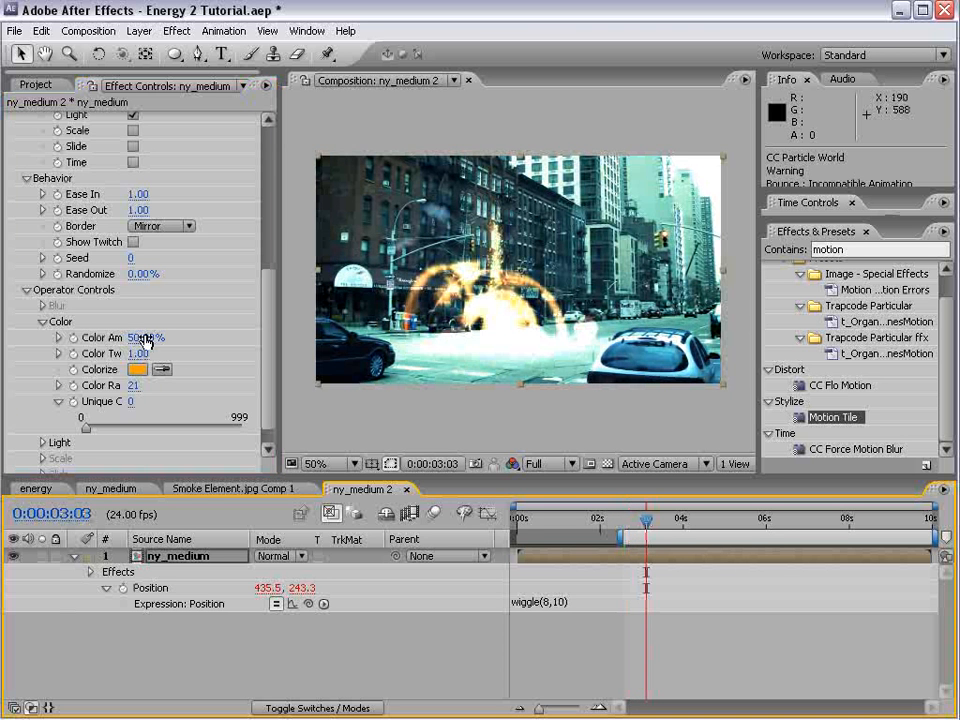
left_click_drag(146, 337, 215, 326)
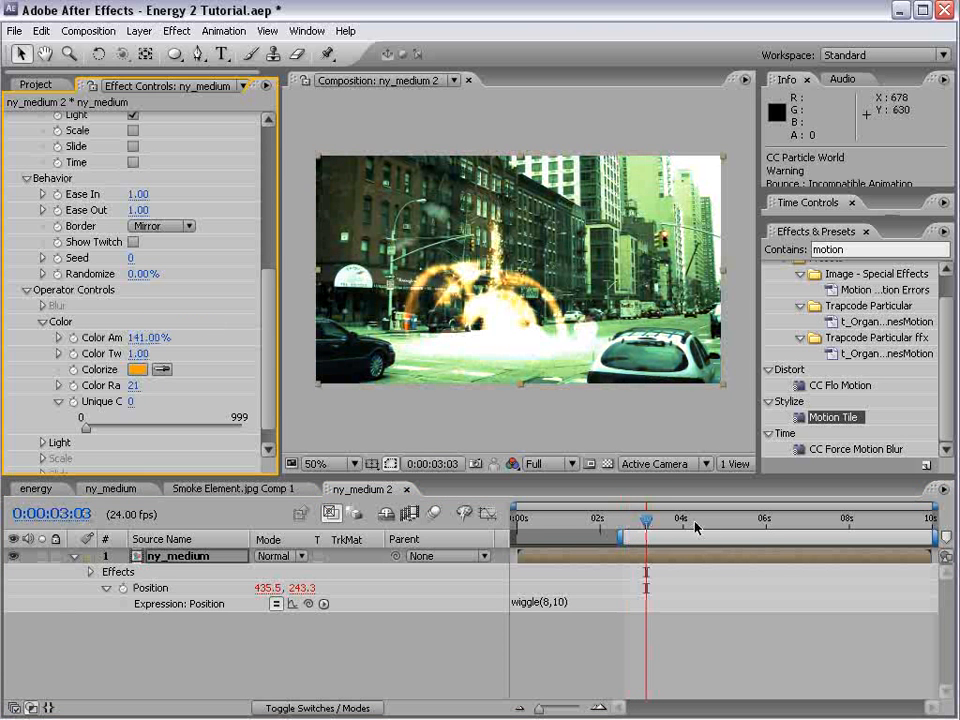
key("KP_0")
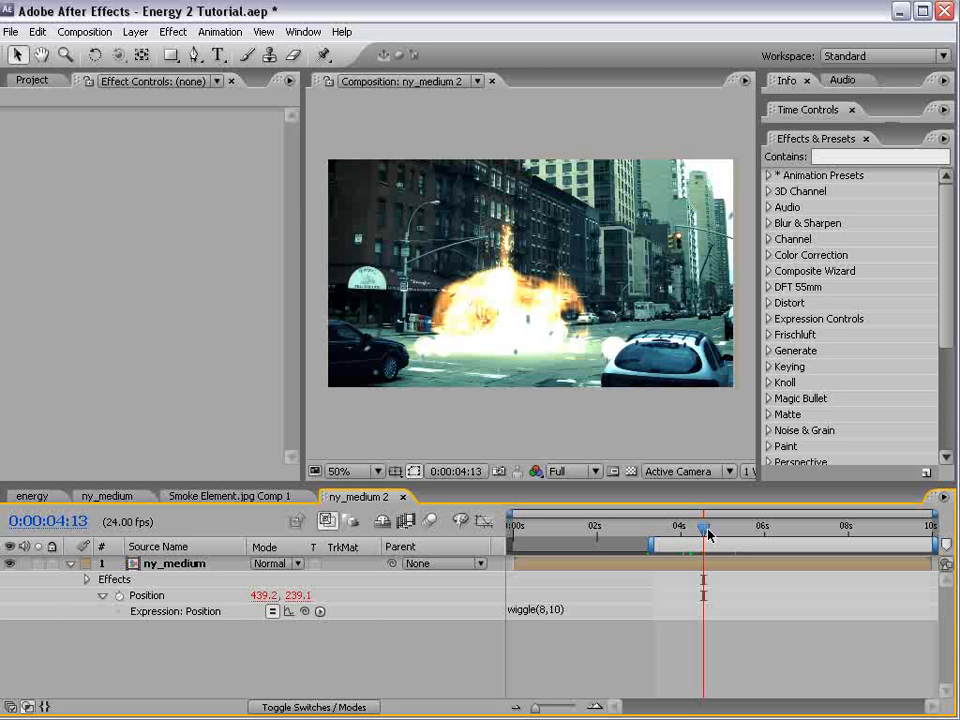
left_click_drag(707, 535, 720, 535)
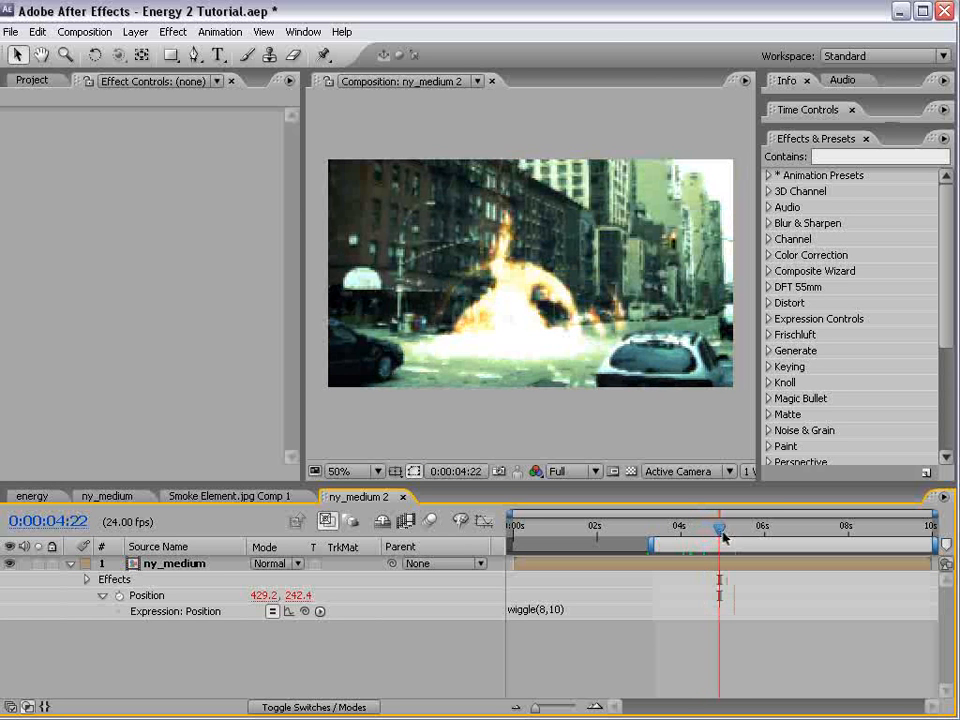